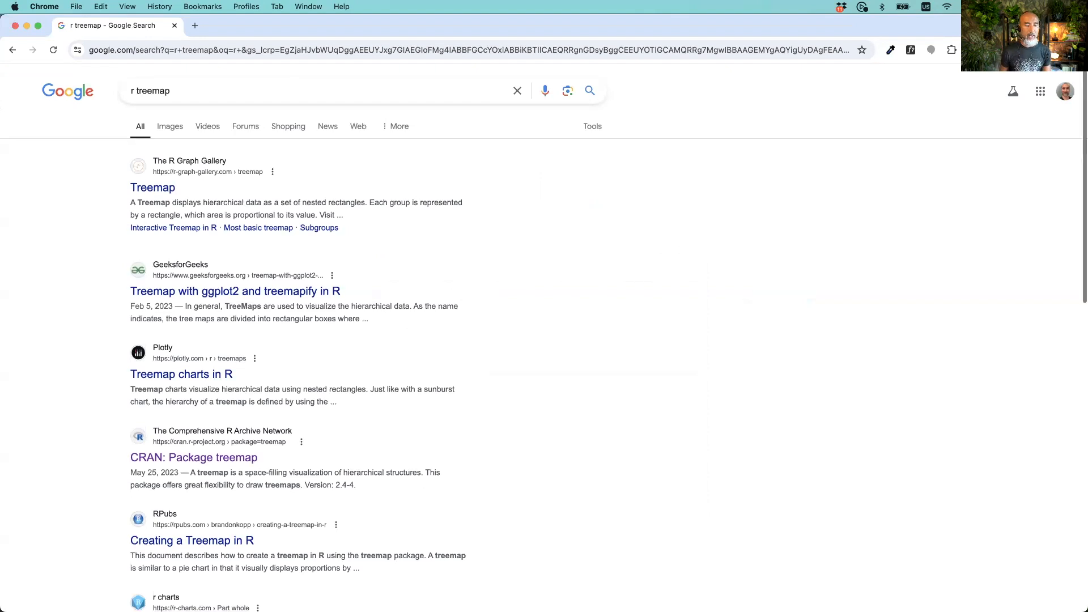
# - Open the CRAN page of the treemap package from the search results and bring up its reference manual PDF
pyautogui.scroll(-5, 544, 351)
pyautogui.scroll(5, 544, 351)
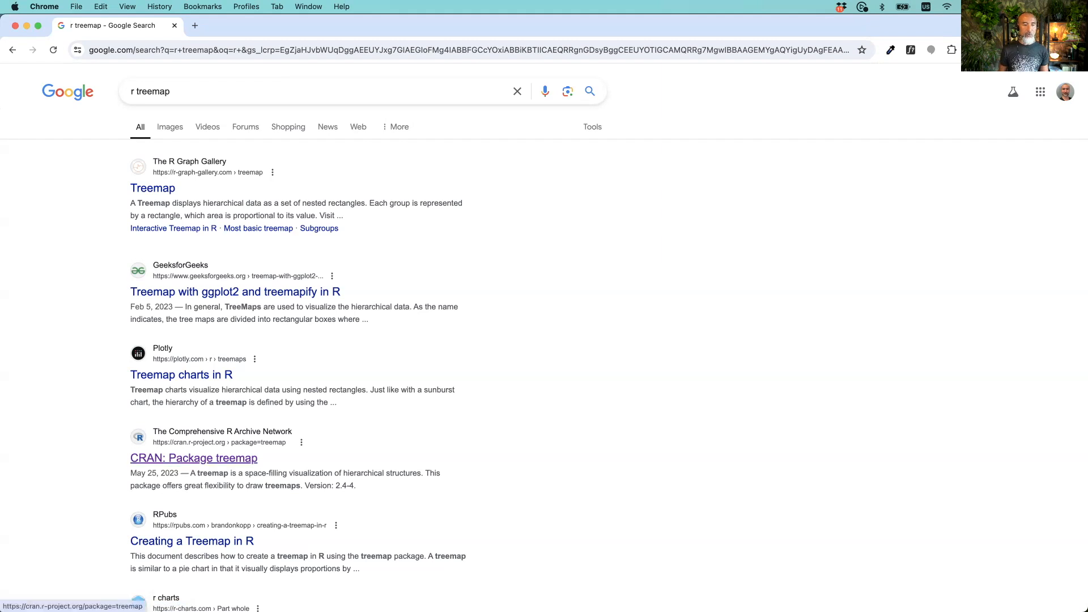
pyautogui.click(187, 457)
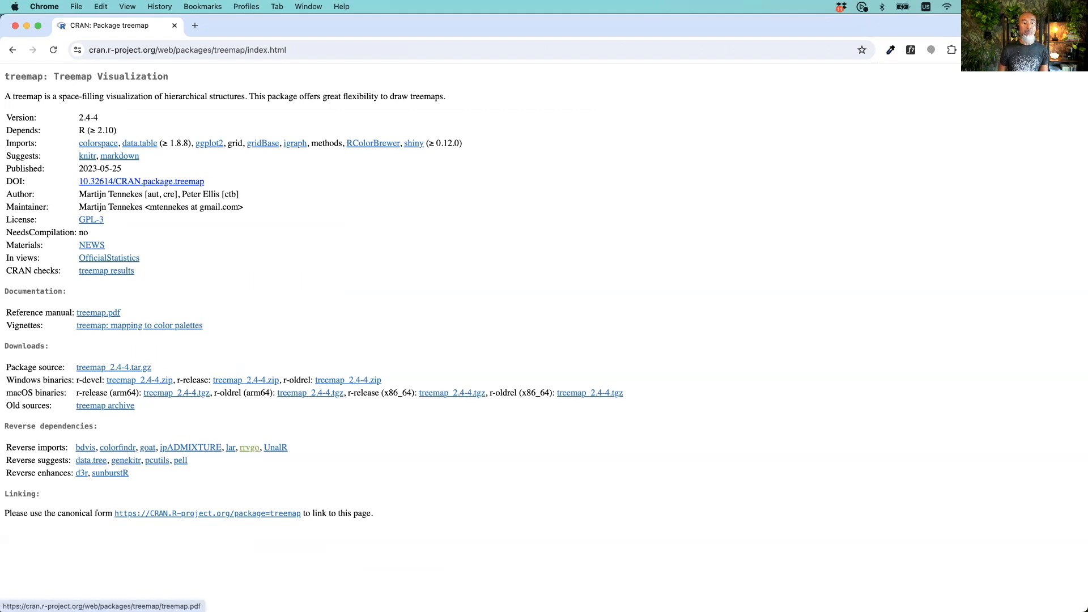
pyautogui.click(98, 312)
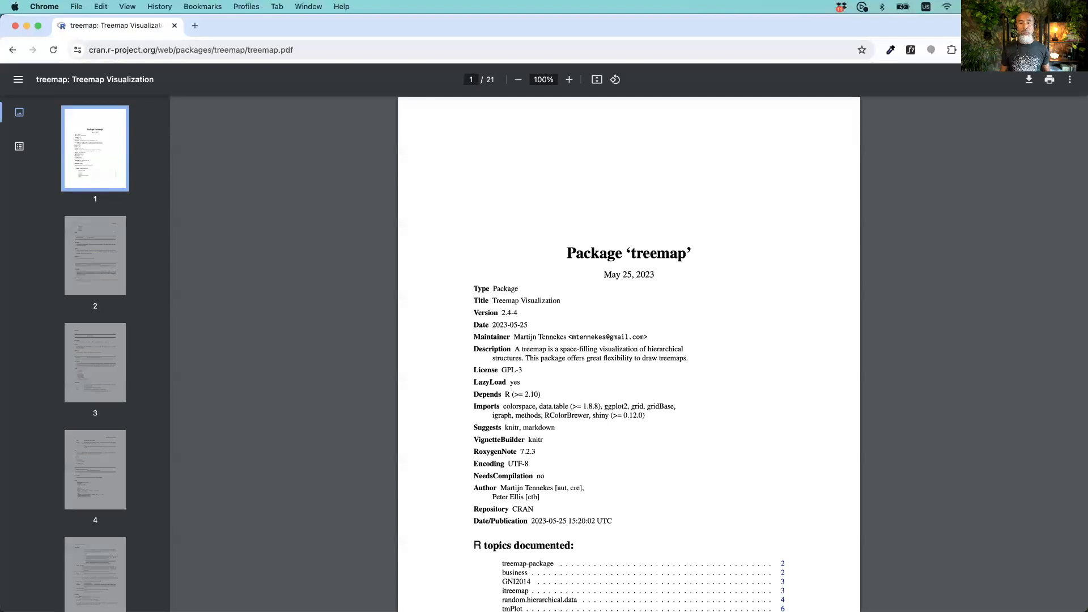
# - Find the treemap function in the manual's table of contents and jump to its section
pyautogui.scroll(-8, 629, 354)
pyautogui.scroll(1, 629, 354)
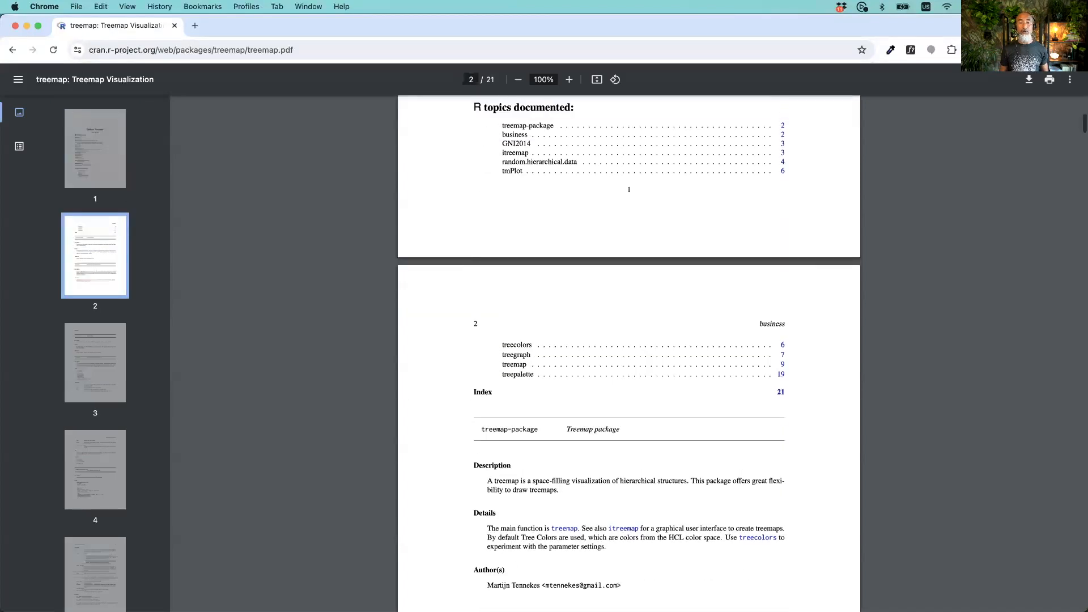
pyautogui.scroll(1, 629, 354)
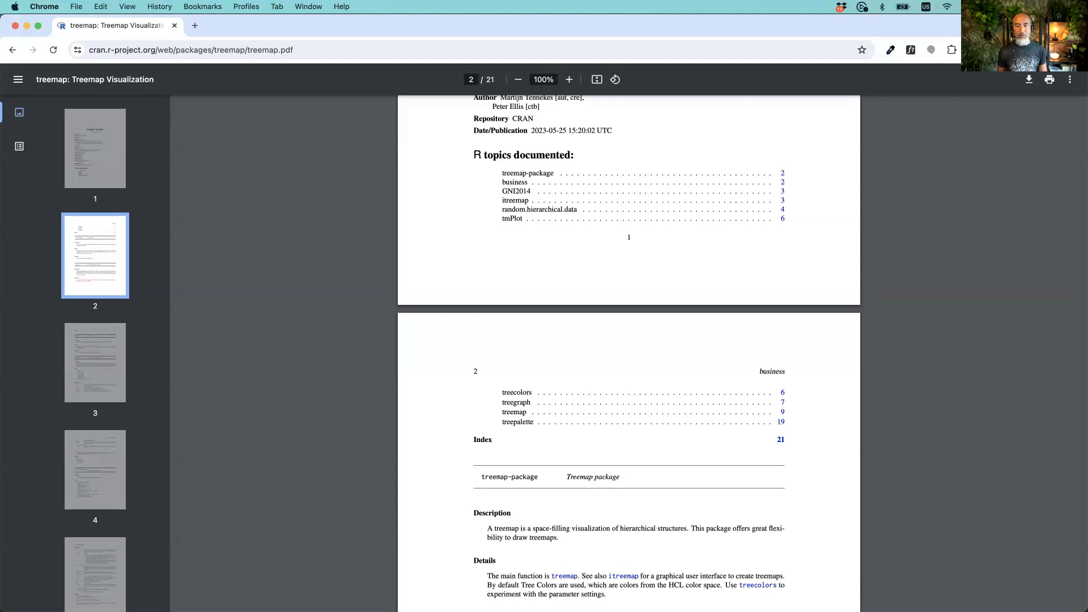
pyautogui.click(783, 412)
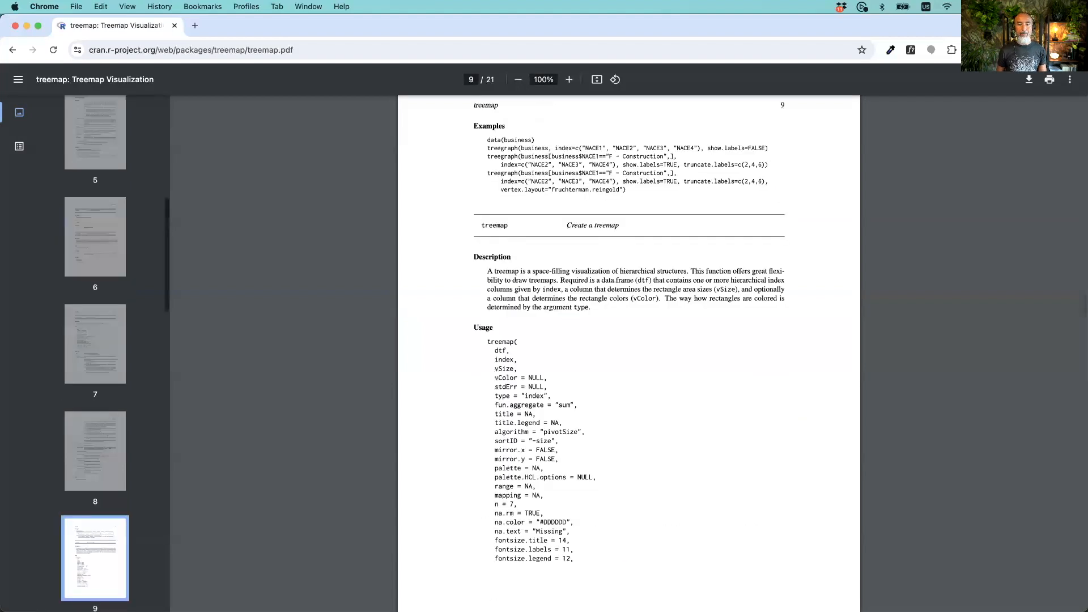
# - Examine the usage and argument descriptions of the treemap function, enlarging the manual to 150%
pyautogui.scroll(-2, 629, 349)
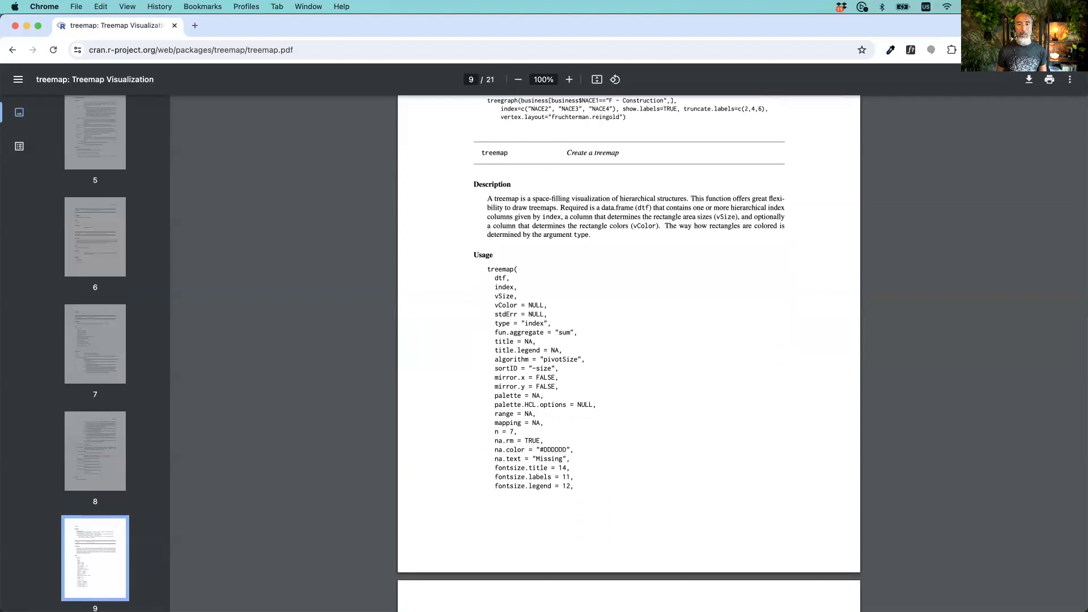
pyautogui.scroll(-3, 629, 349)
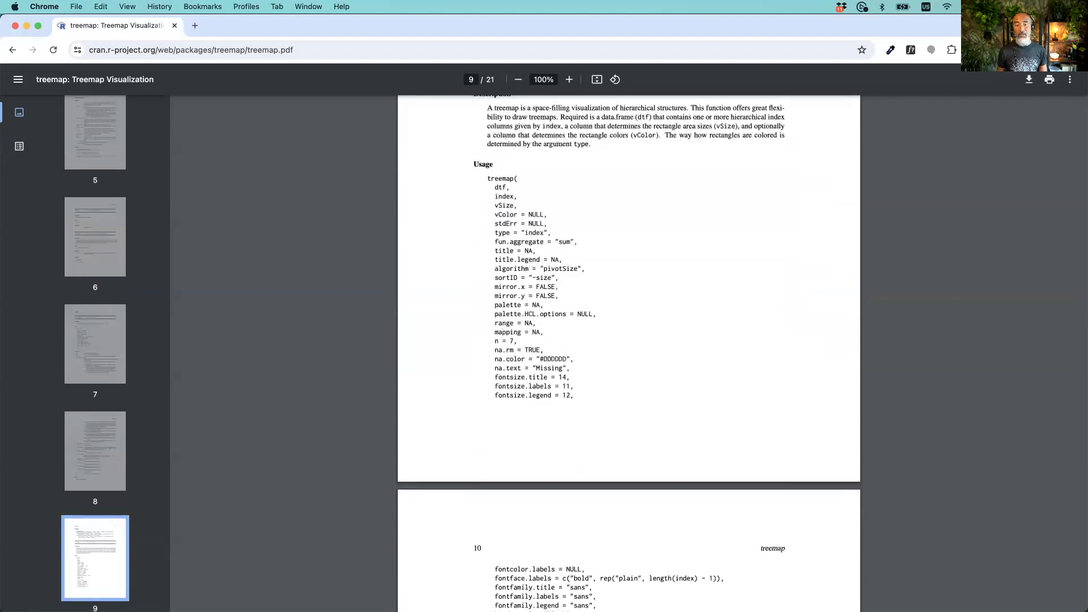
pyautogui.scroll(-8, 629, 349)
pyautogui.scroll(-6, 629, 349)
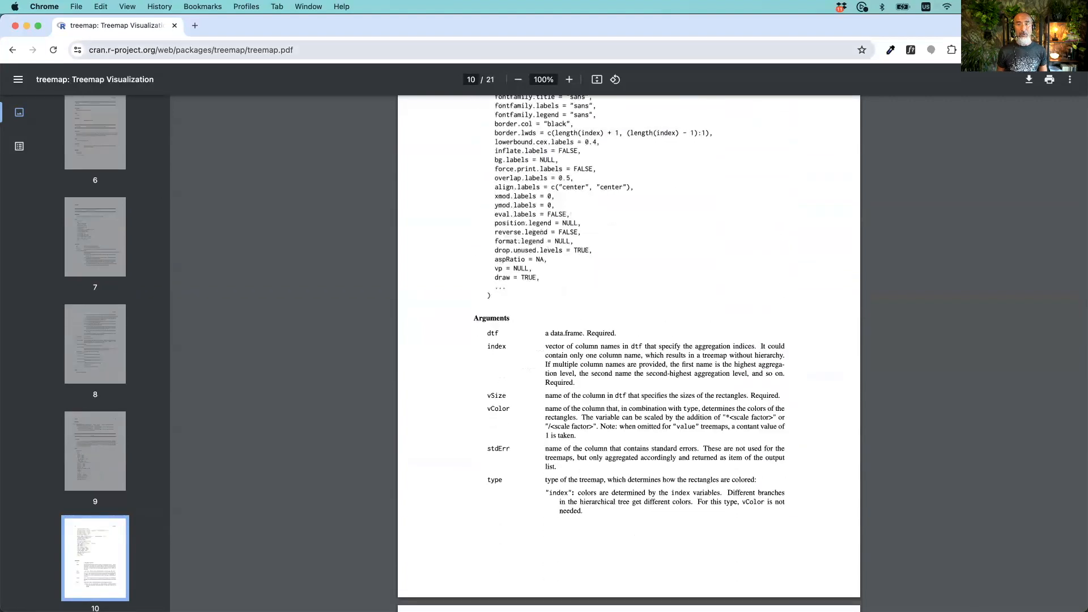
pyautogui.press('super+equal')
pyautogui.press('super+equal')
pyautogui.press('super+equal')
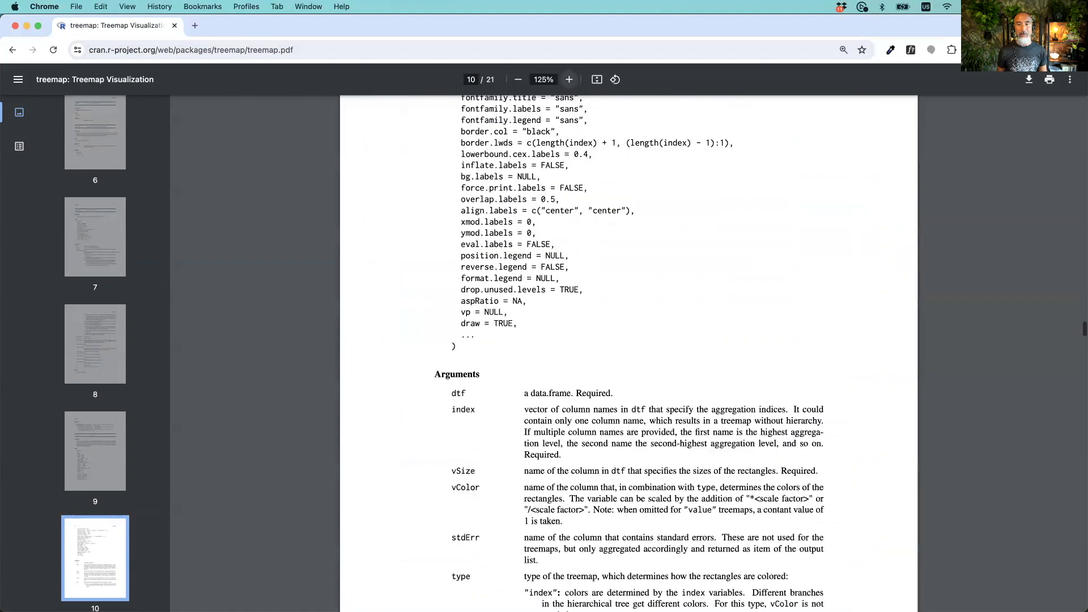
pyautogui.scroll(-20, 629, 349)
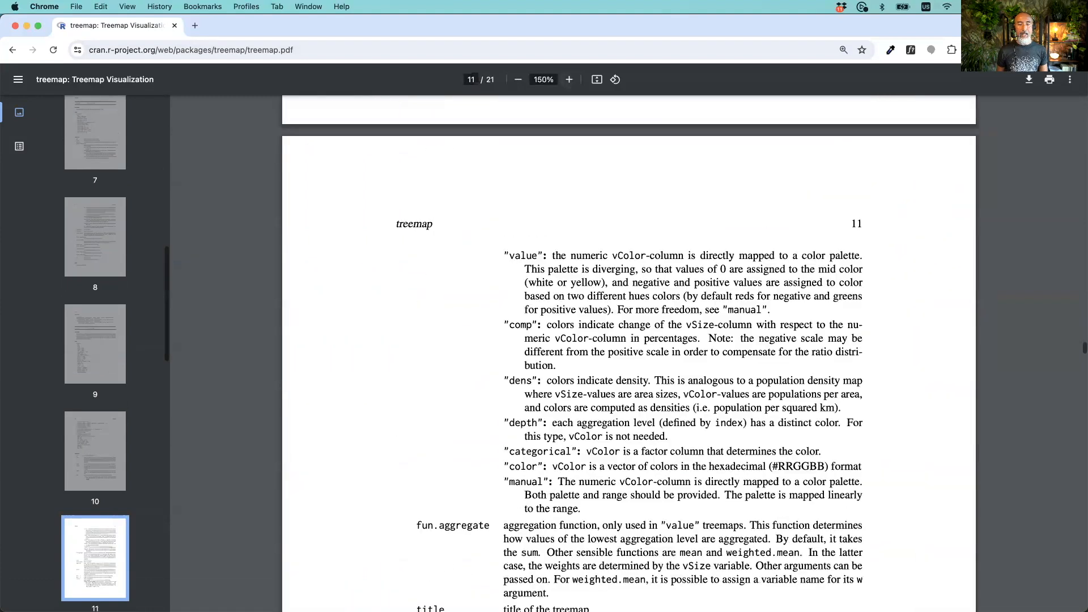
pyautogui.scroll(-15, 630, 349)
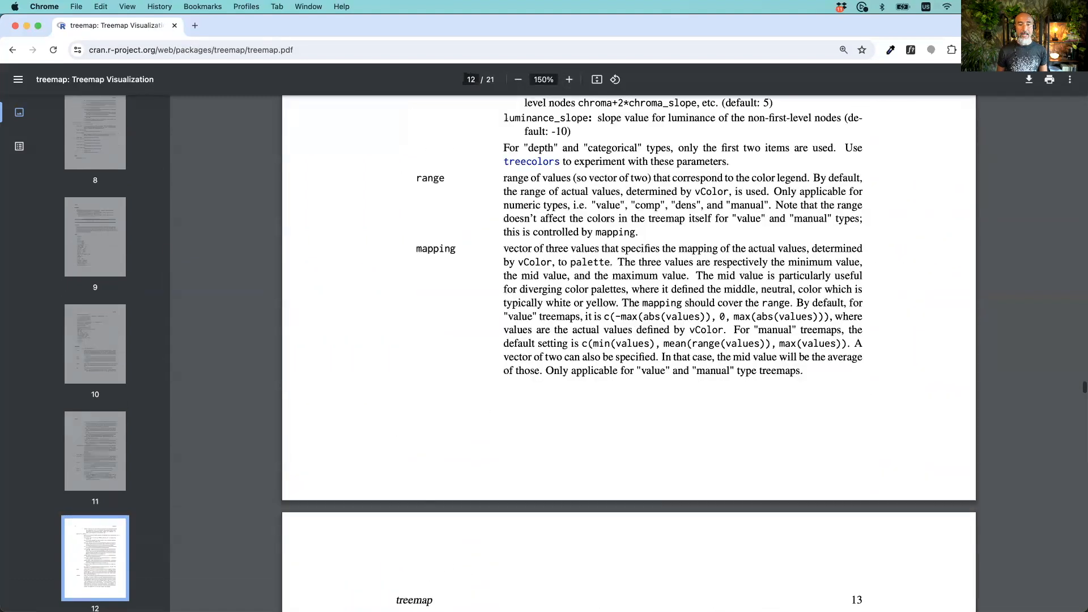
pyautogui.scroll(-10, 629, 349)
pyautogui.scroll(-15, 629, 349)
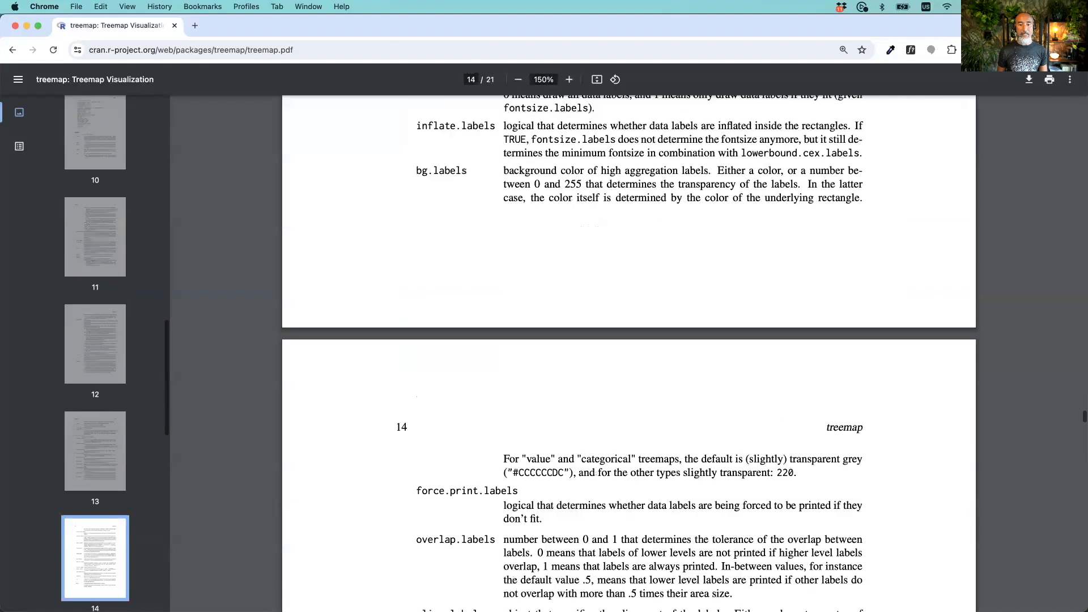
# - Examine the treemap function's example code, including the GNI2014 quick example and the business data treemap types
pyautogui.scroll(-20, 629, 349)
pyautogui.scroll(3, 629, 349)
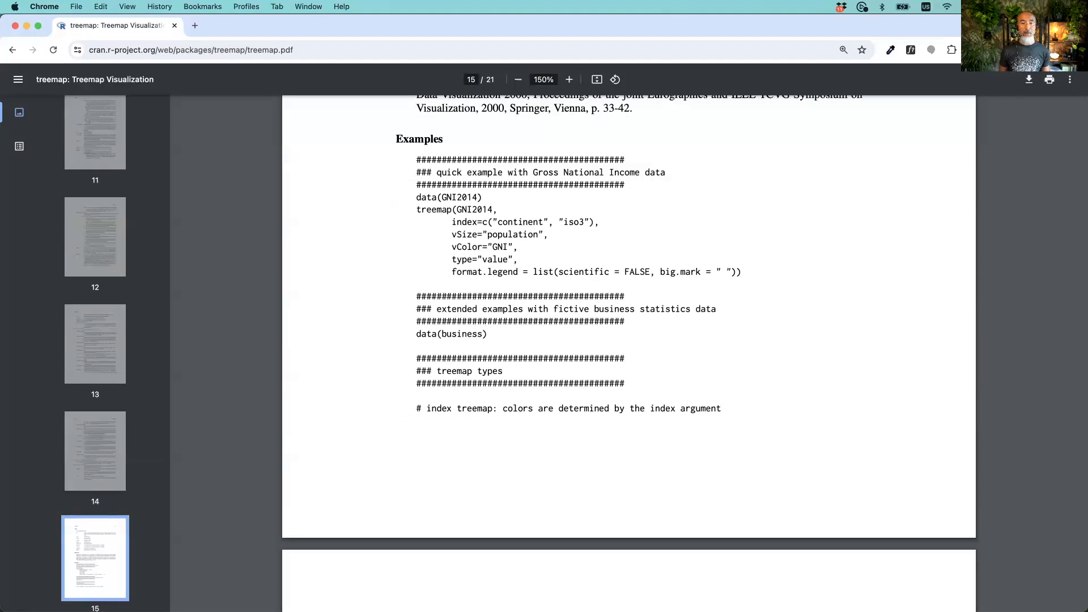
pyautogui.doubleClick(435, 210)
pyautogui.click(436, 210)
pyautogui.doubleClick(475, 210)
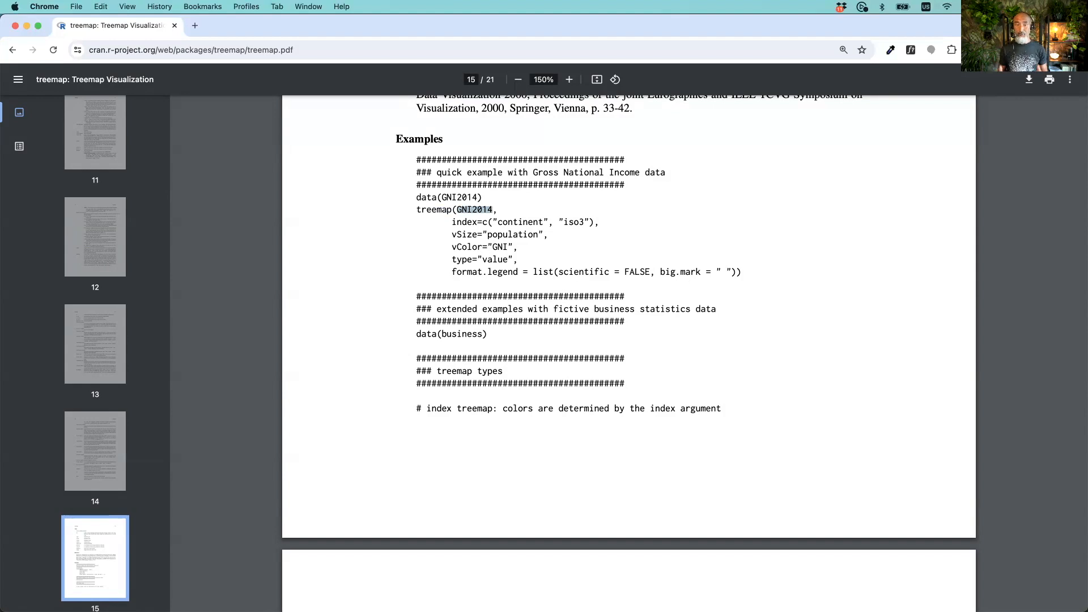
pyautogui.click(476, 209)
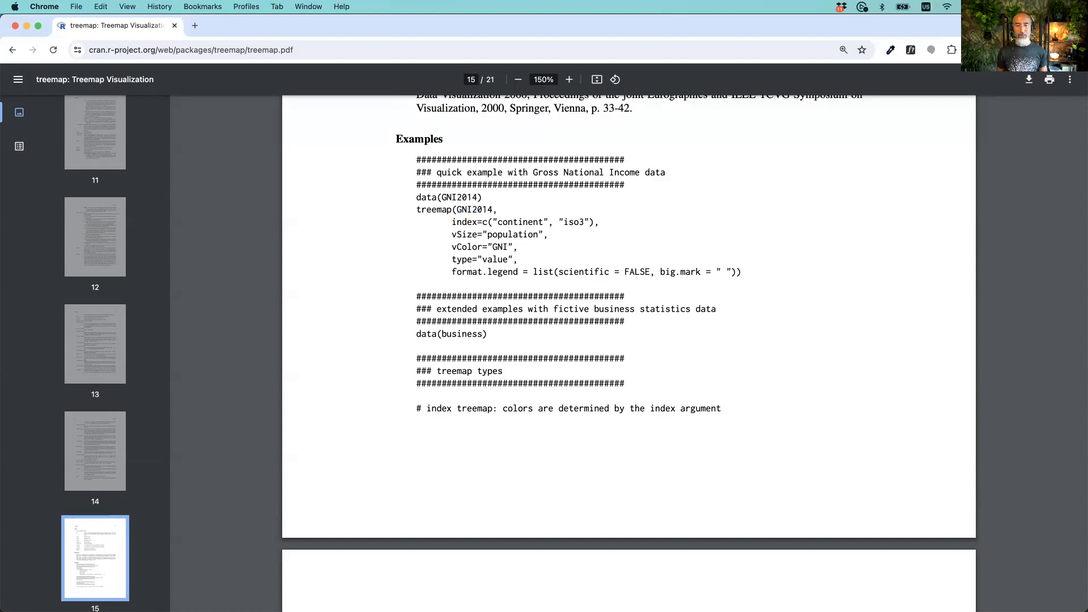
pyautogui.scroll(-10, 629, 317)
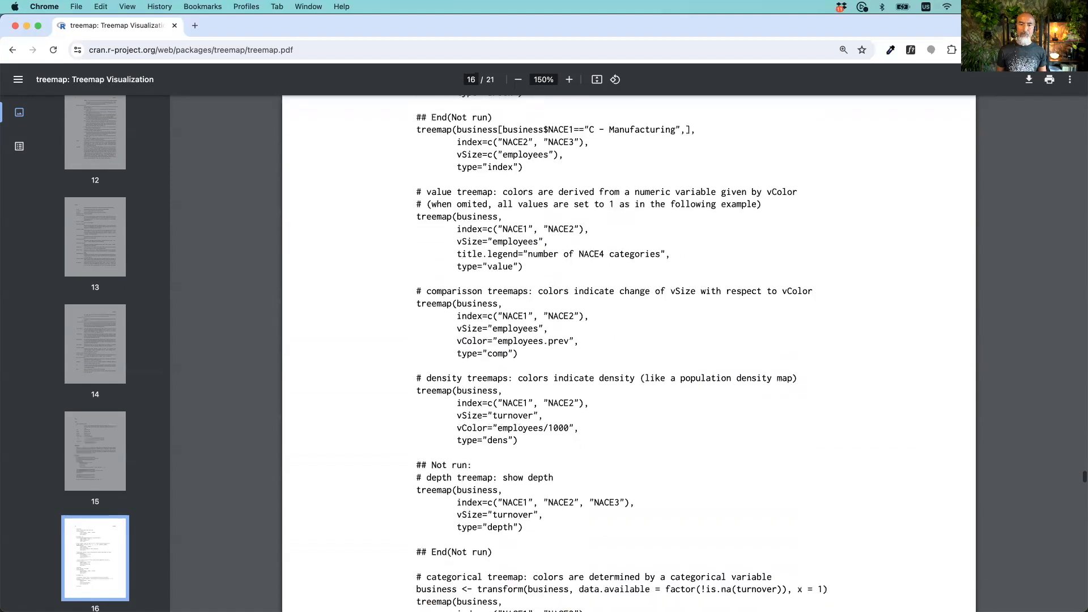
pyautogui.scroll(-4, 629, 352)
pyautogui.scroll(12, 629, 351)
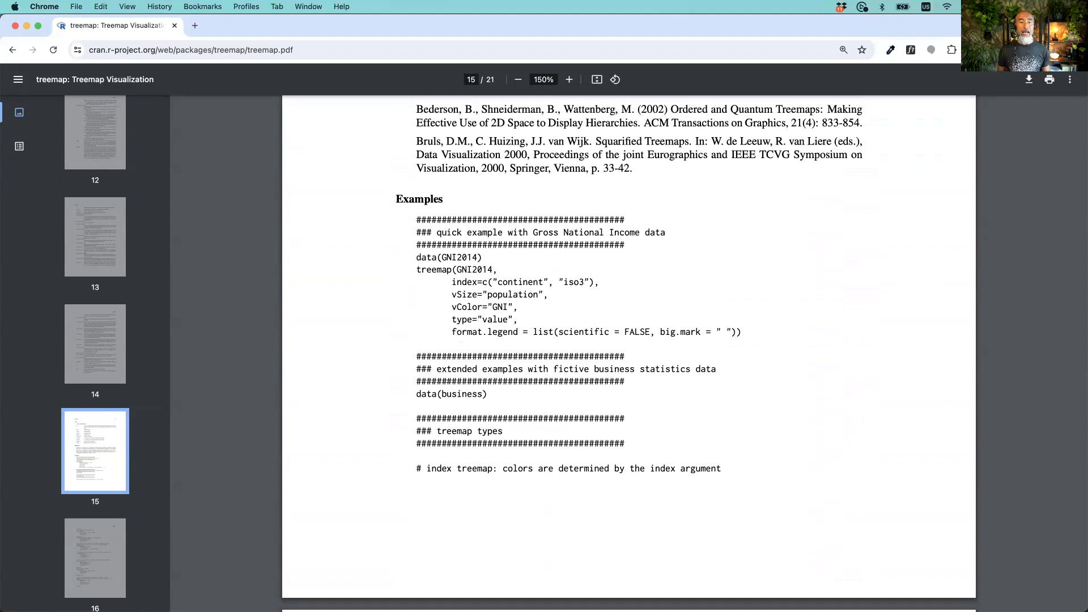
# - Return to the treemap package page, switch to Exploratory and bring the R Scripts for Custom Charts project window forward
pyautogui.click(12, 50)
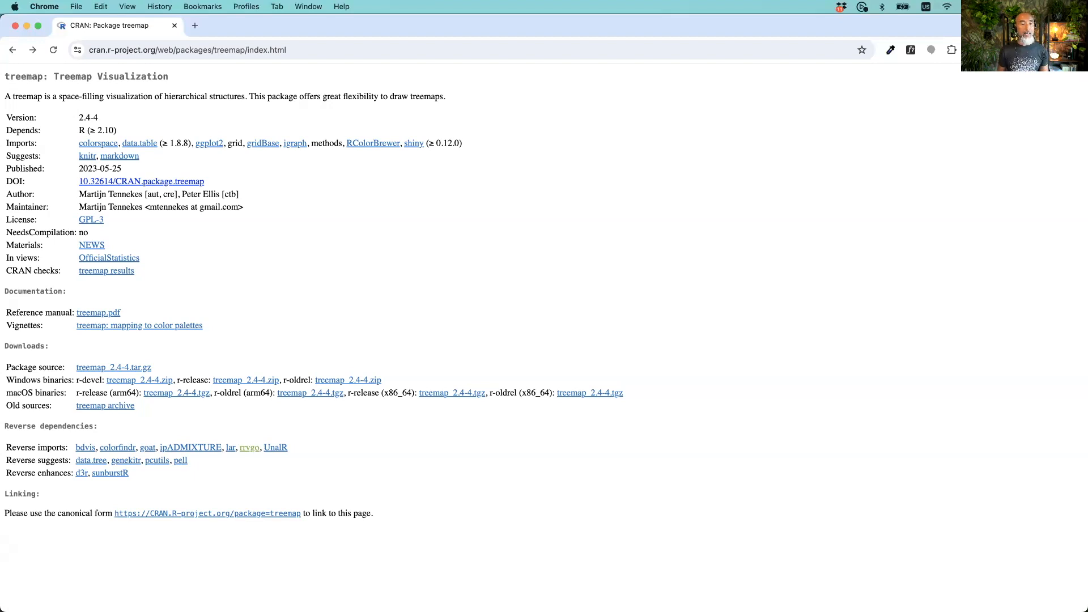
pyautogui.press('super+Tab')
pyautogui.press('super+Tab')
pyautogui.press('super+Tab')
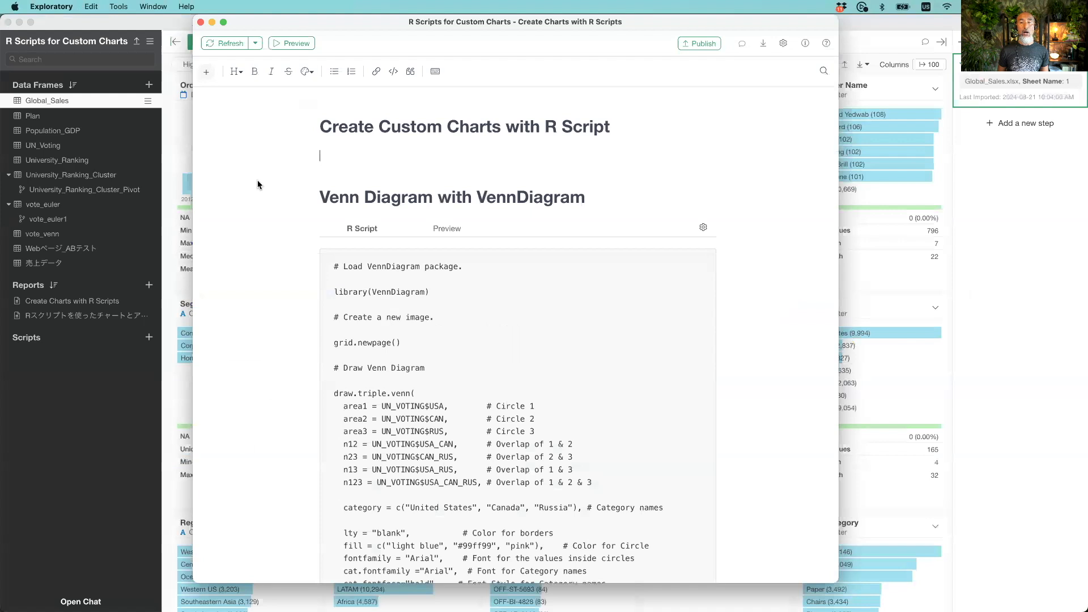
pyautogui.click(148, 25)
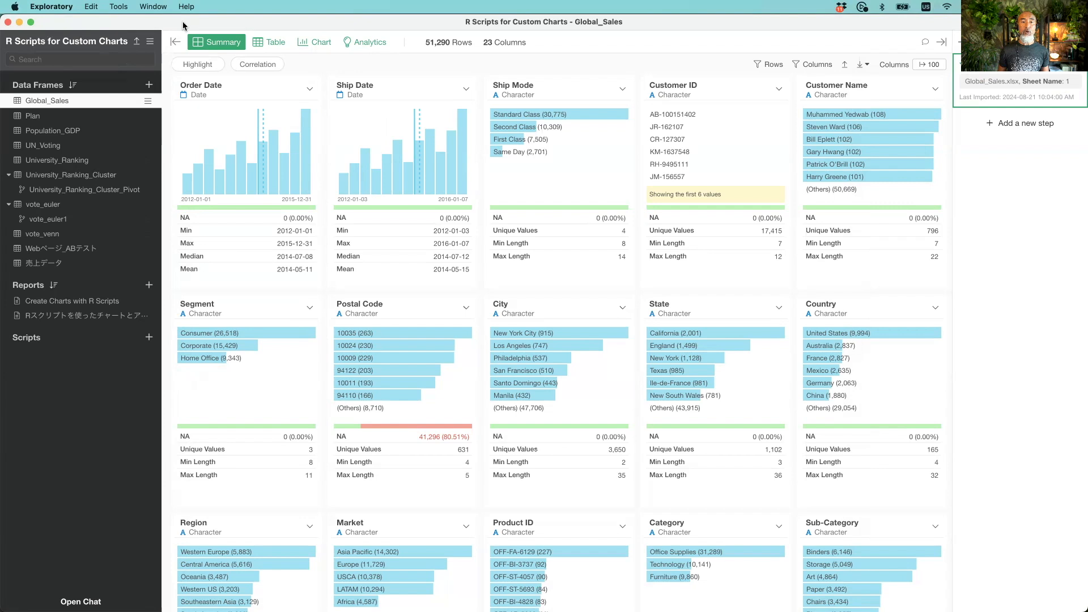
# - View the R Packages entry beside the project list, and return to the R Scripts for Custom Charts project
pyautogui.press('super+grave')
pyautogui.press('super+grave')
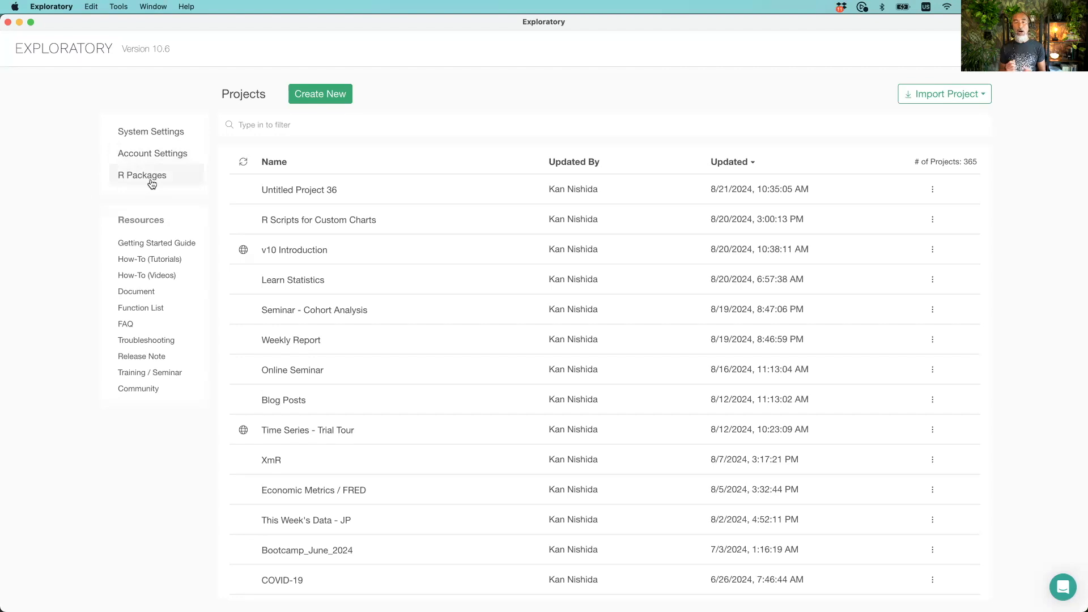
pyautogui.press('super+grave')
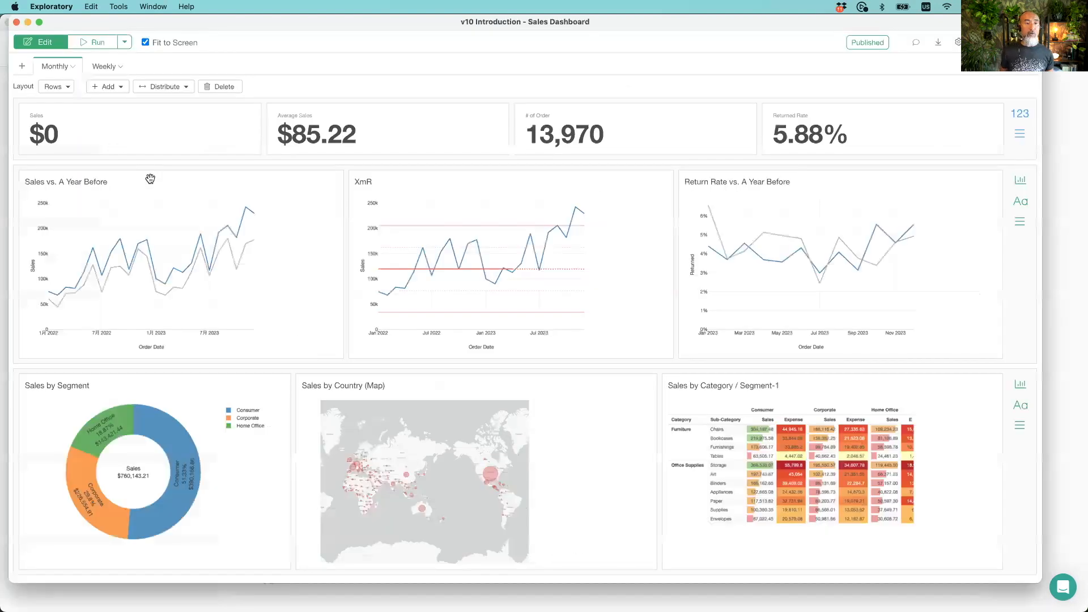
pyautogui.press('super+grave')
pyautogui.press('super+grave')
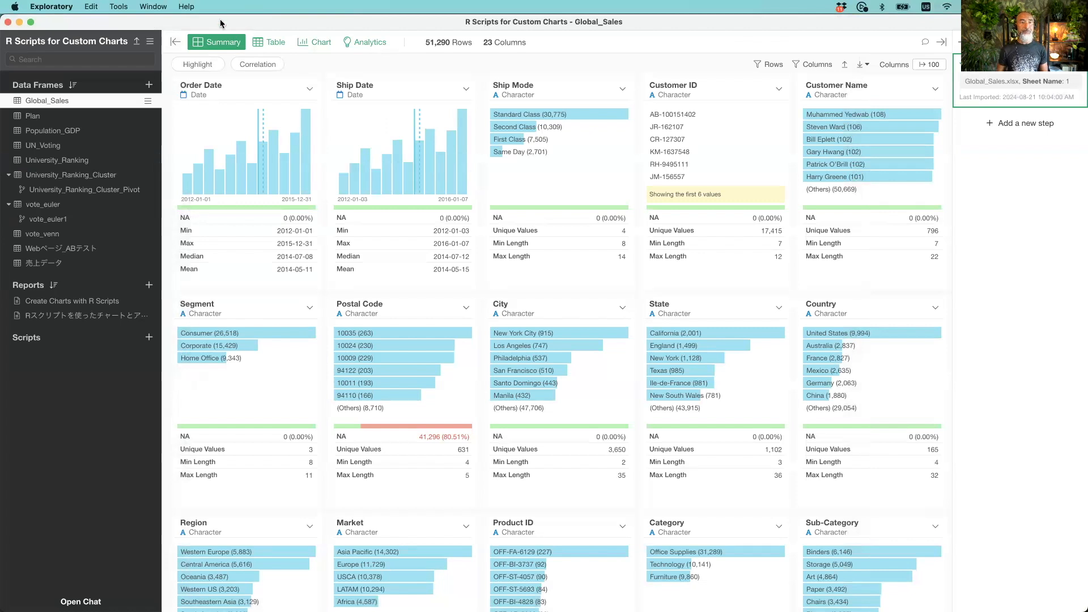
# - Open the Manage R Packages dialog for the current project and shift it slightly
pyautogui.click(150, 43)
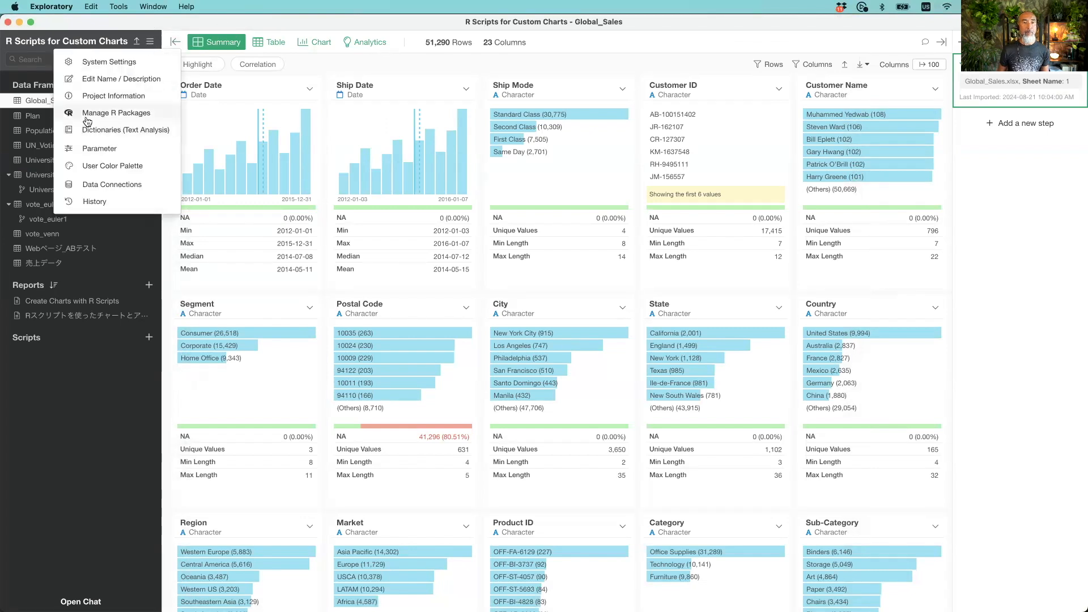
pyautogui.click(144, 117)
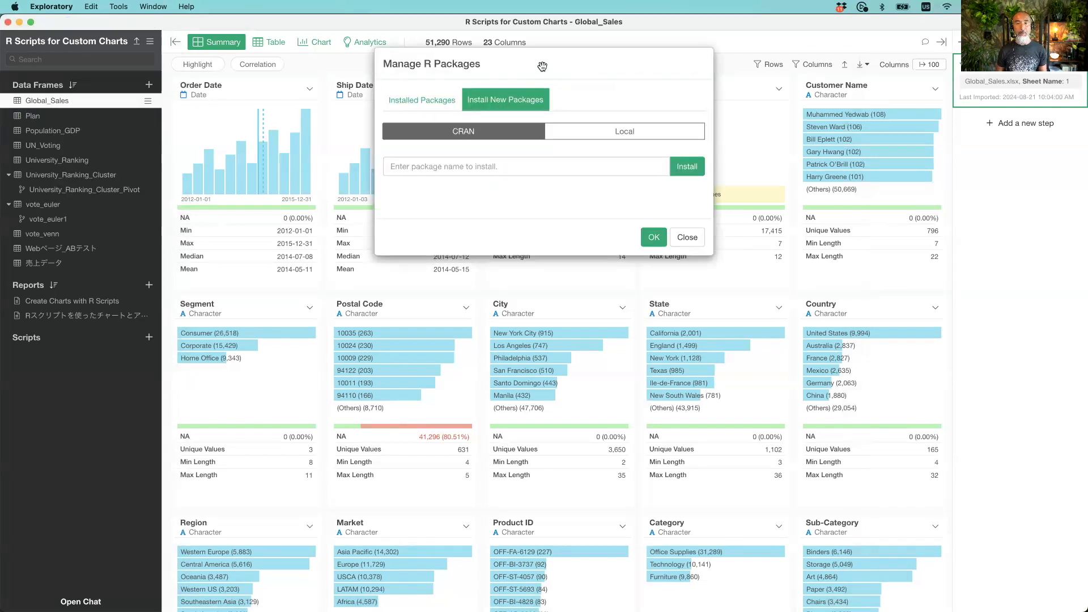
pyautogui.moveTo(540, 66); pyautogui.dragTo(518, 73)
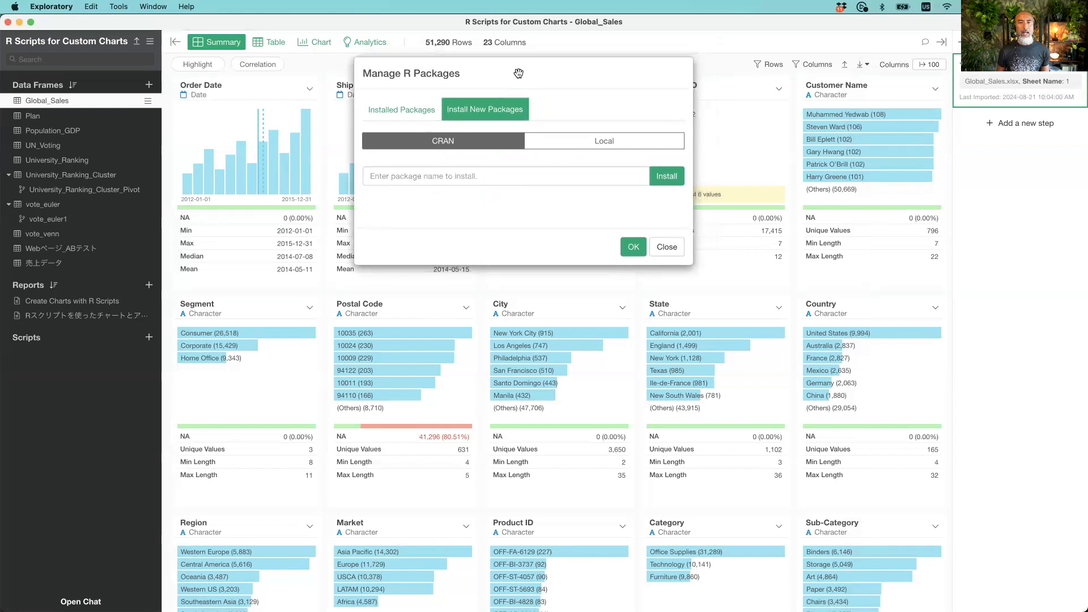
# - Examine the list of installed system R packages through the entries starting with T
pyautogui.click(413, 111)
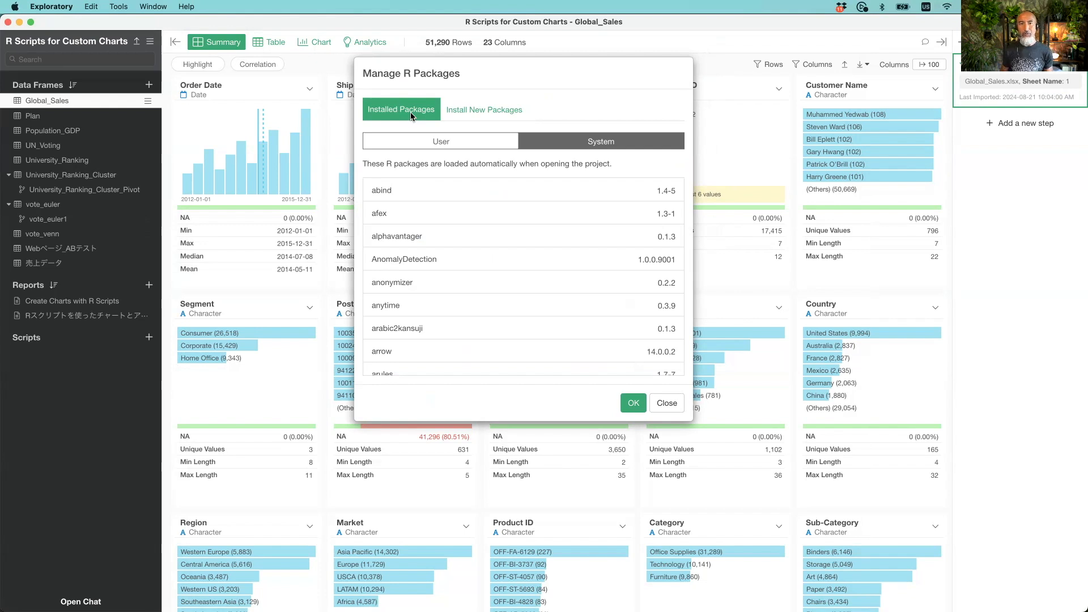
pyautogui.scroll(-20, 501, 295)
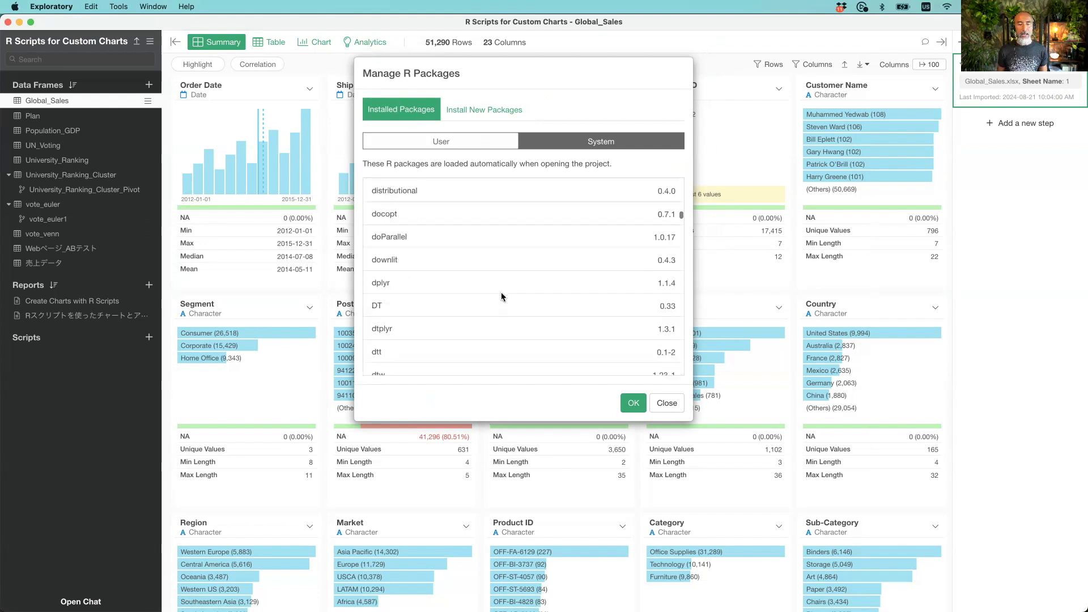
pyautogui.scroll(-20, 501, 296)
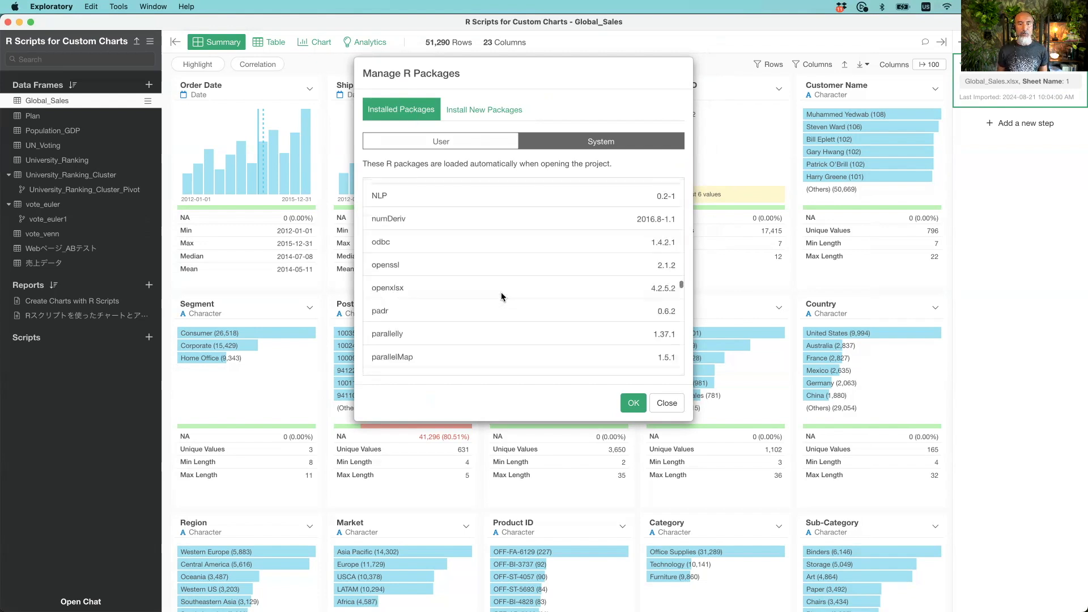
pyautogui.scroll(-10, 501, 295)
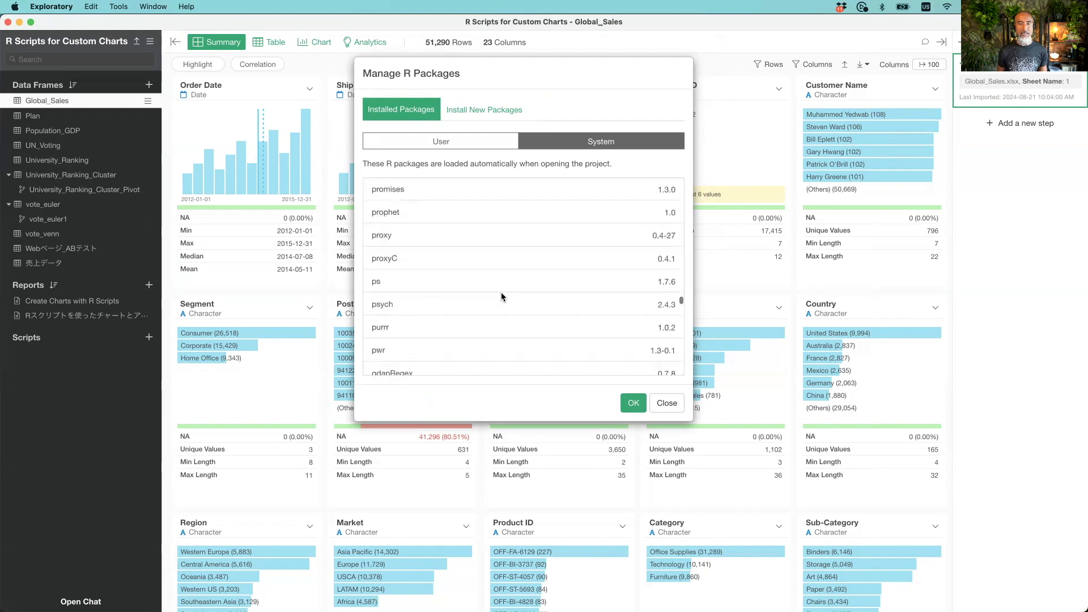
pyautogui.scroll(-10, 501, 295)
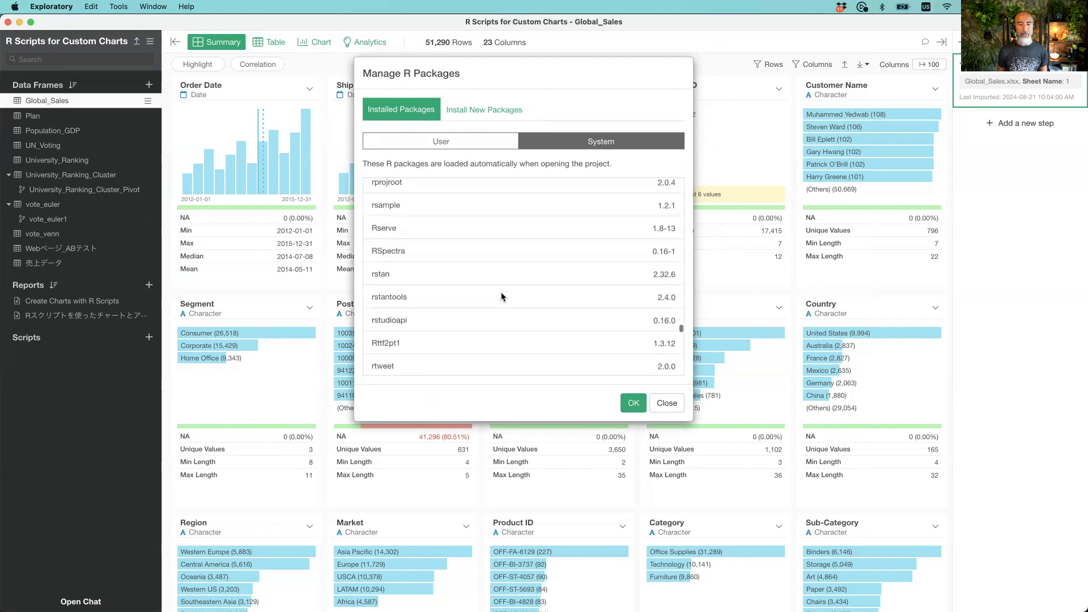
pyautogui.scroll(-5, 501, 295)
pyautogui.scroll(-10, 501, 293)
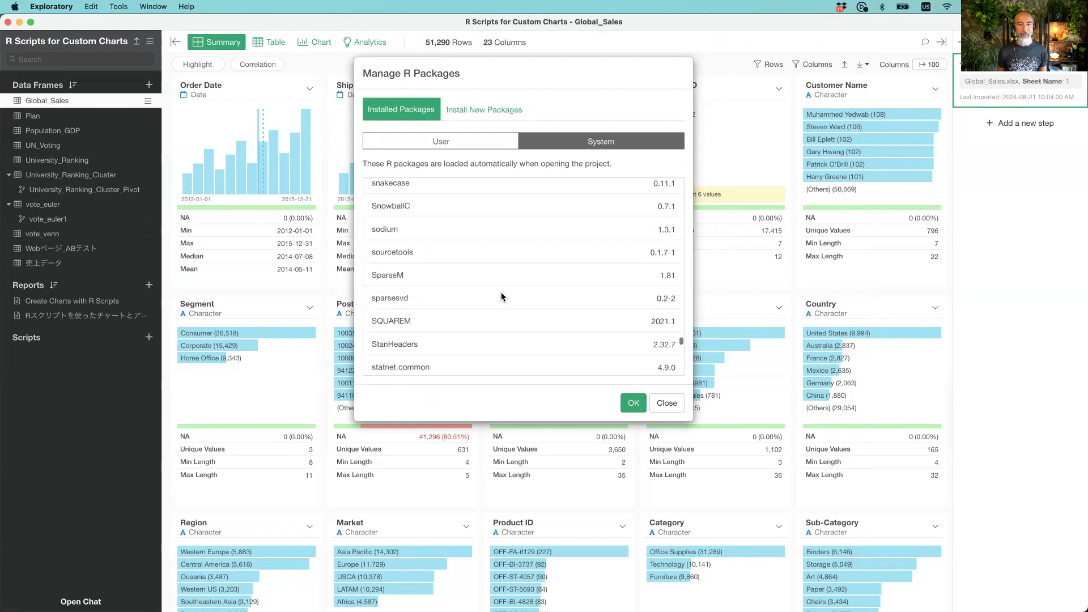
pyautogui.scroll(-5, 455, 280)
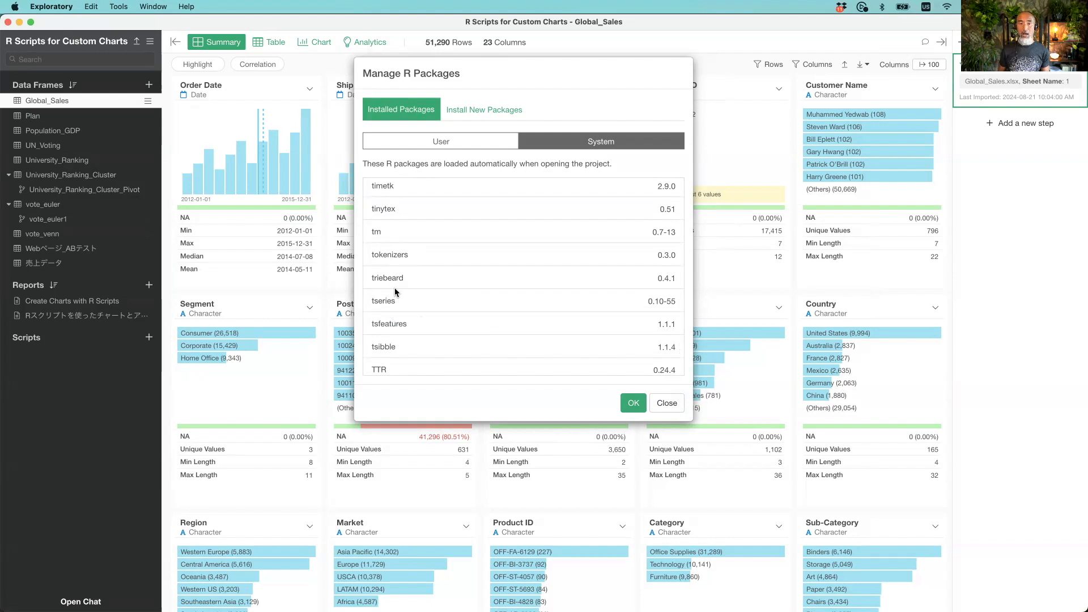
pyautogui.scroll(-5, 467, 233)
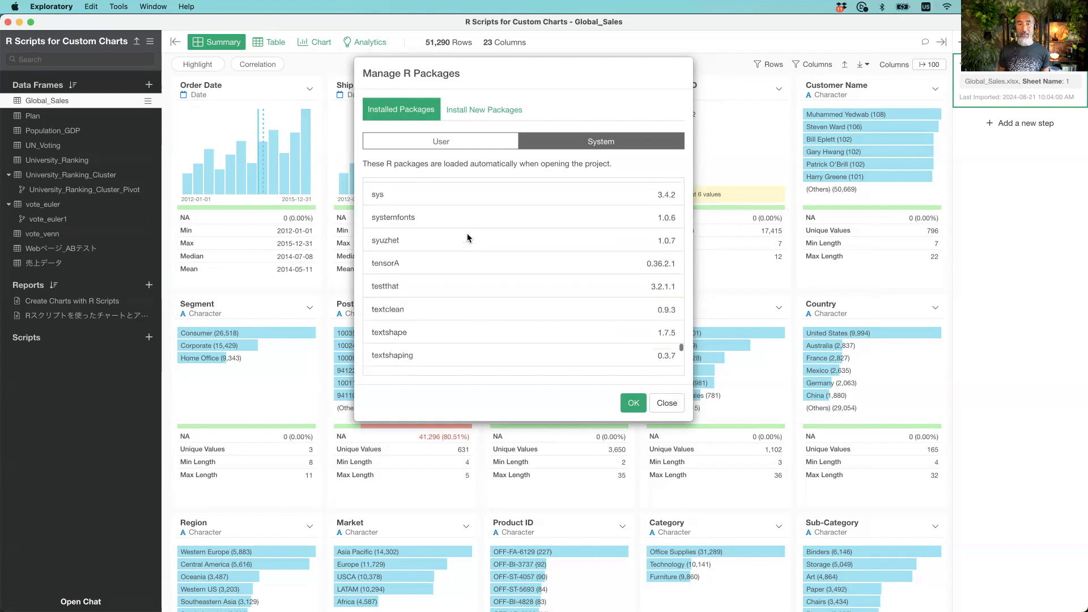
# - Open the installation of new CRAN packages in the R package manager, and copy the name treemap from its CRAN page in Chrome
pyautogui.click(457, 146)
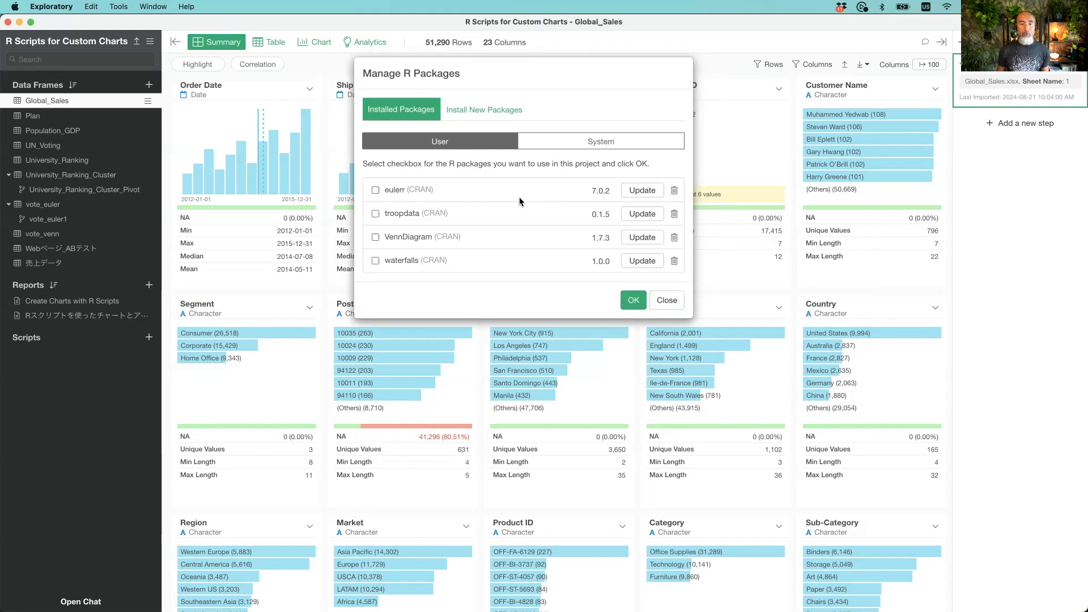
pyautogui.click(491, 118)
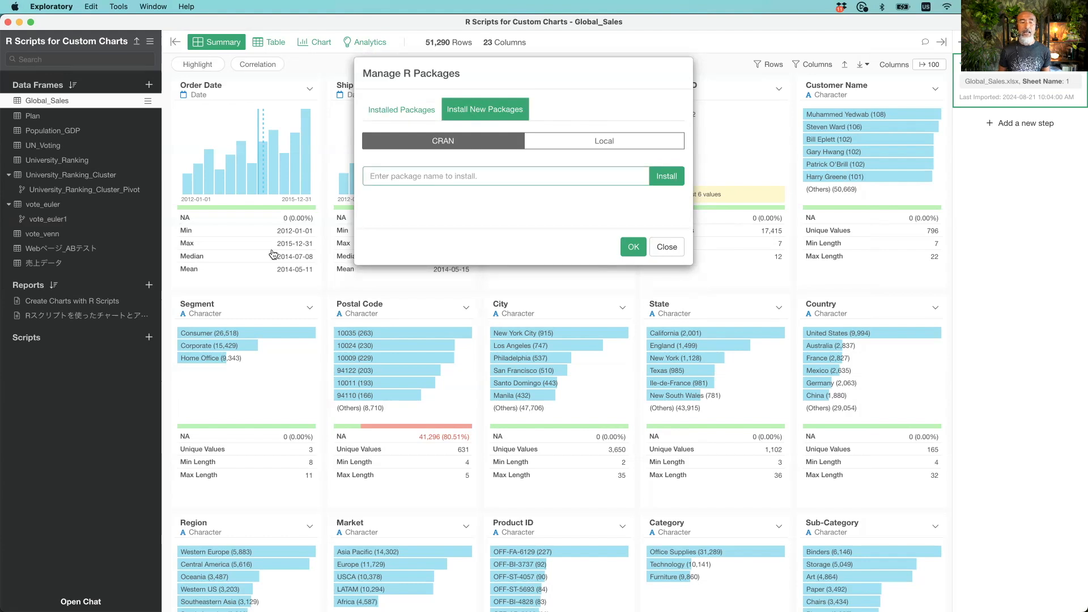
pyautogui.press('super+Tab')
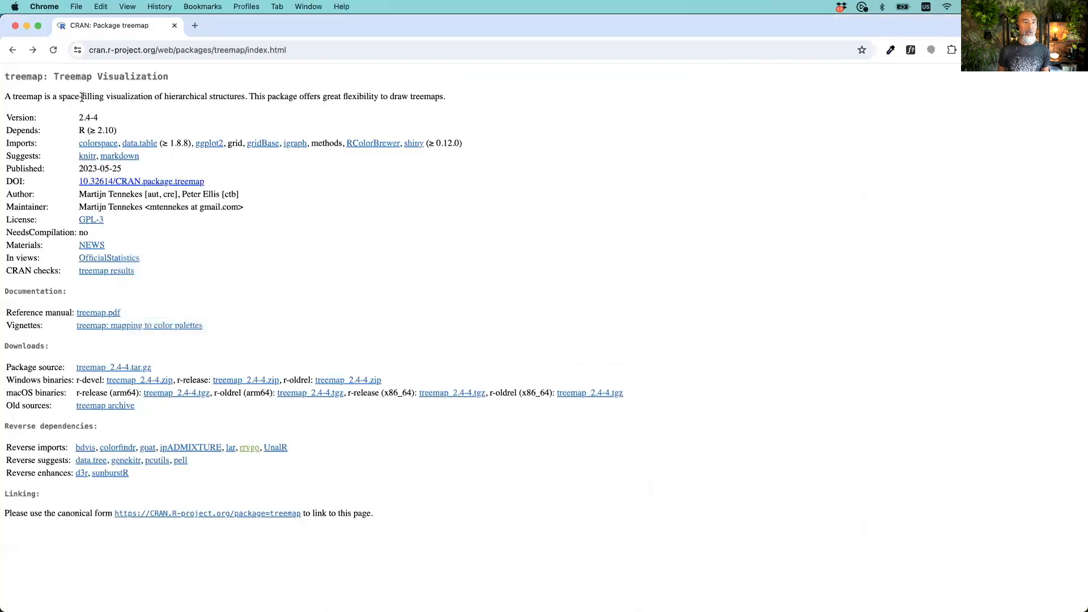
pyautogui.doubleClick(18, 76)
pyautogui.press('super+c')
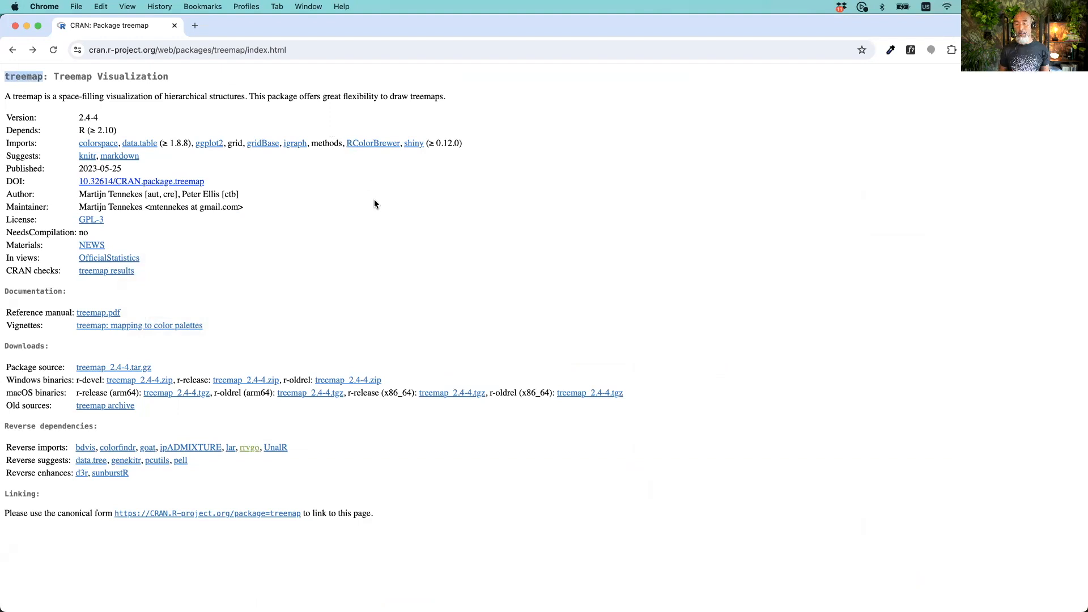
# - Return to Exploratory, install the treemap package from CRAN, and deselect it in the list of installed user packages
pyautogui.press('super+Tab')
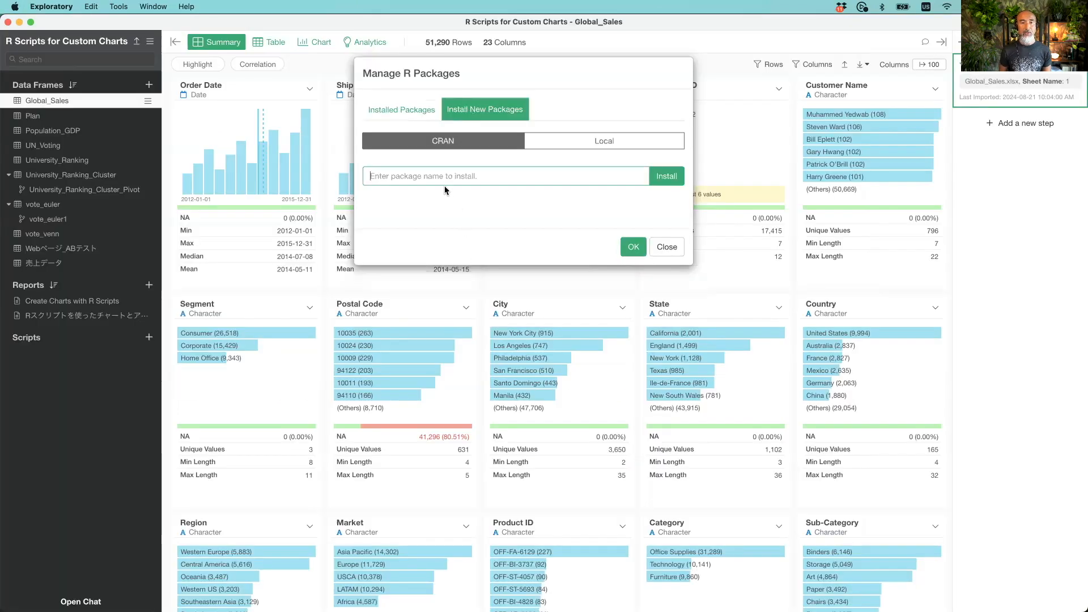
pyautogui.press('super+Tab')
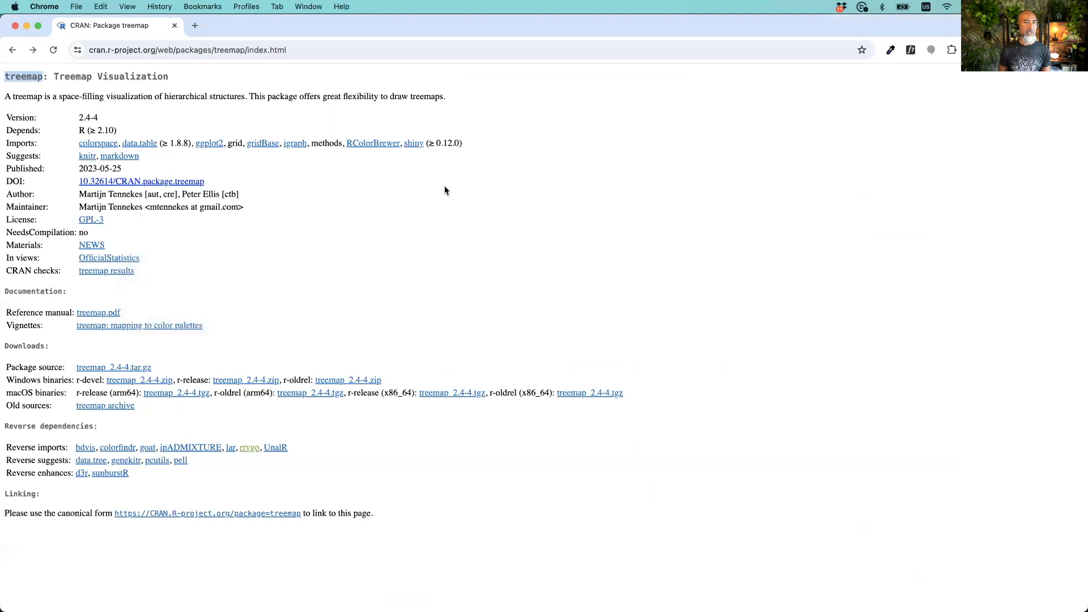
pyautogui.press('super+Tab')
pyautogui.press('super+v')
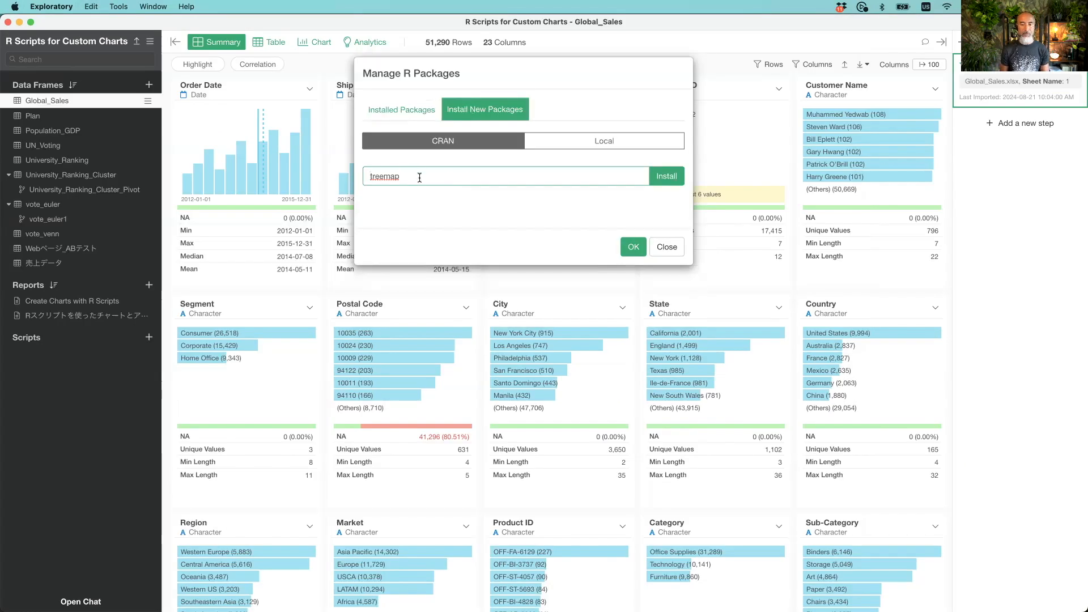
pyautogui.click(675, 180)
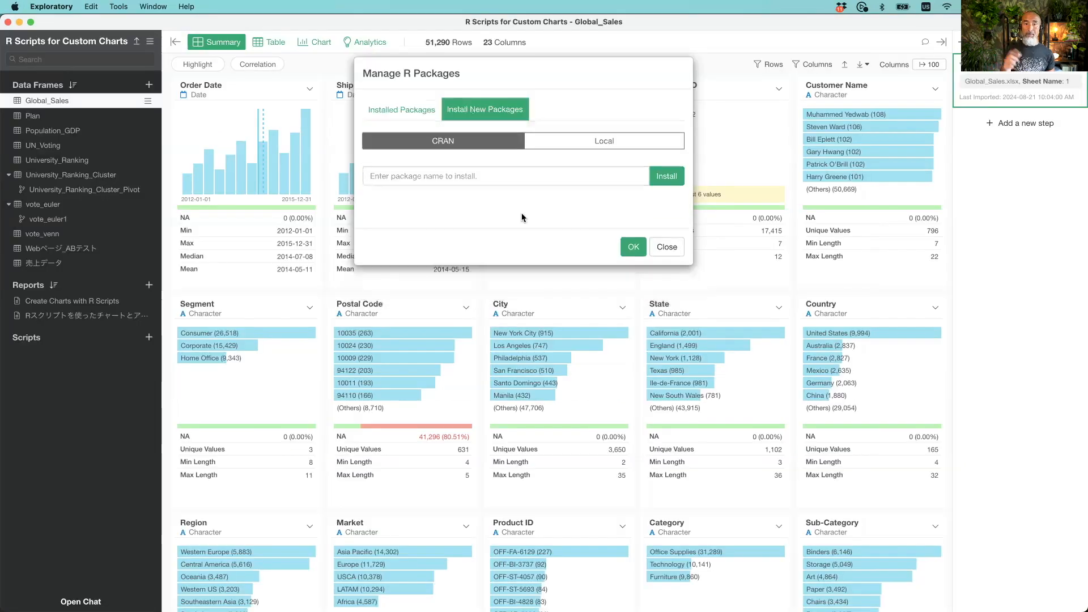
pyautogui.click(400, 113)
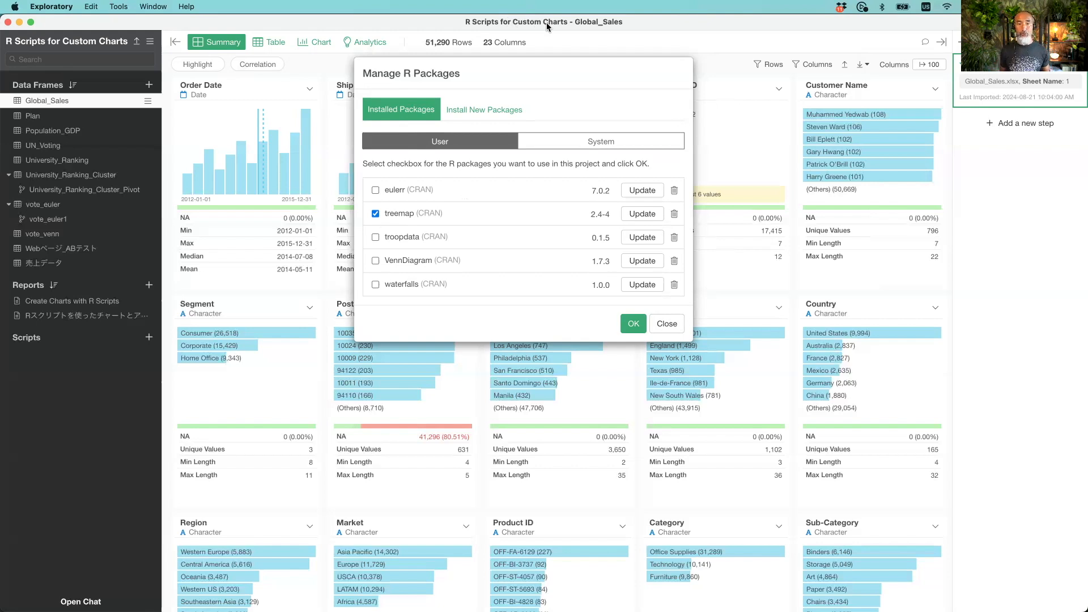
pyautogui.click(375, 214)
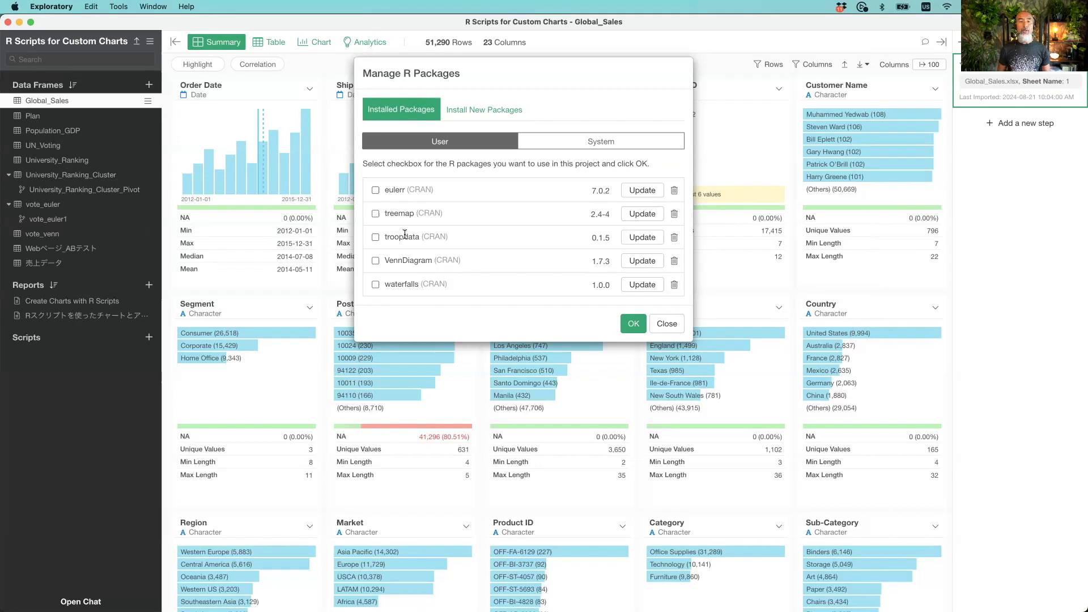
# - Switch to Atom and examine the treemap script, from its library(treemap) line through the treemap call on Global_Sales
pyautogui.press('super+Tab')
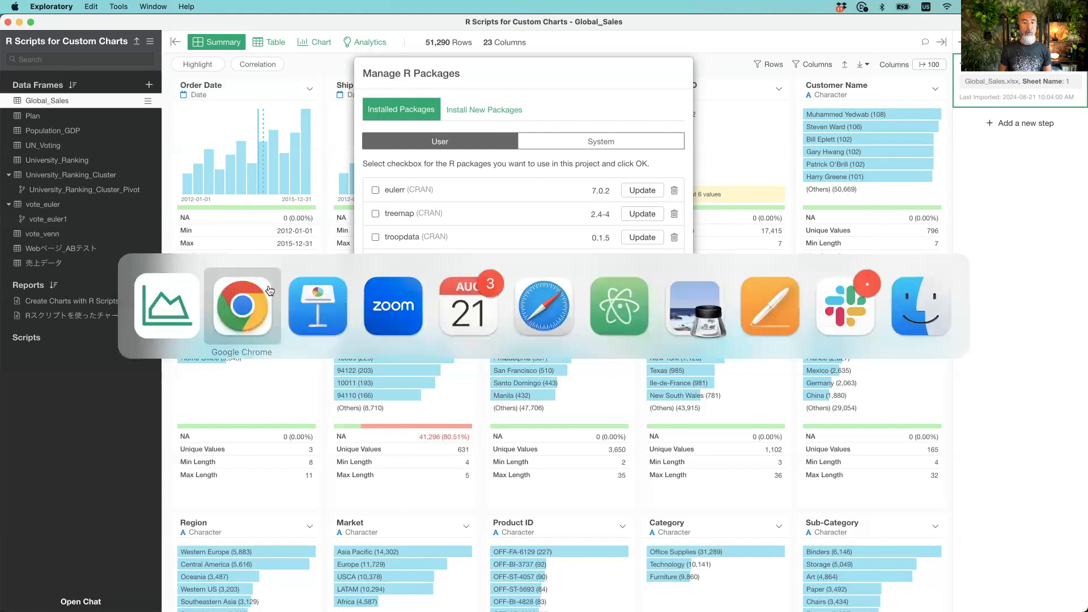
pyautogui.click(619, 306)
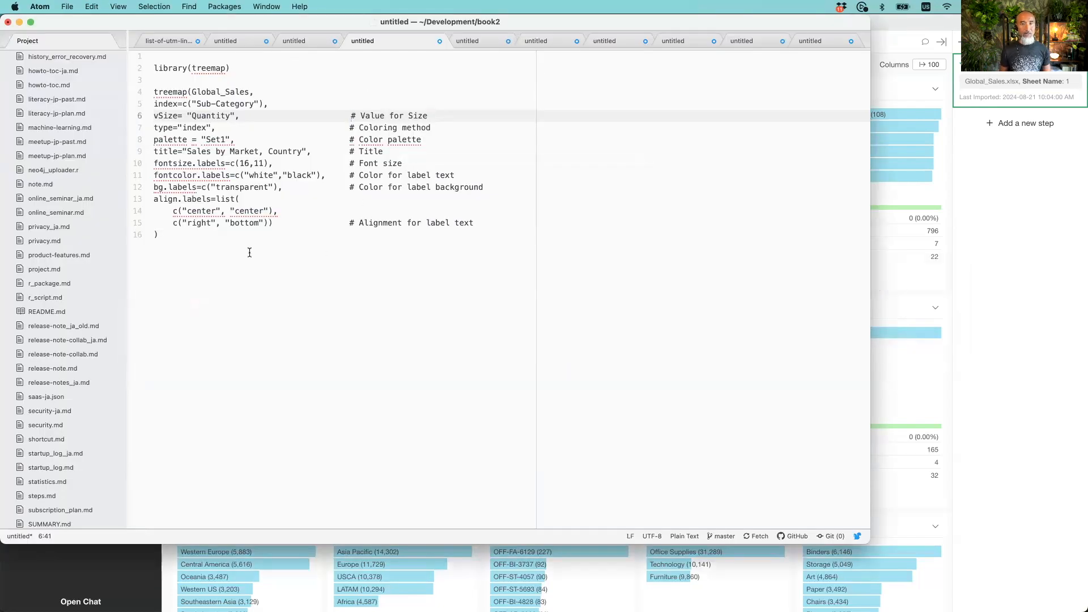
pyautogui.moveTo(152, 69); pyautogui.dragTo(154, 125)
pyautogui.moveTo(293, 146); pyautogui.dragTo(340, 268)
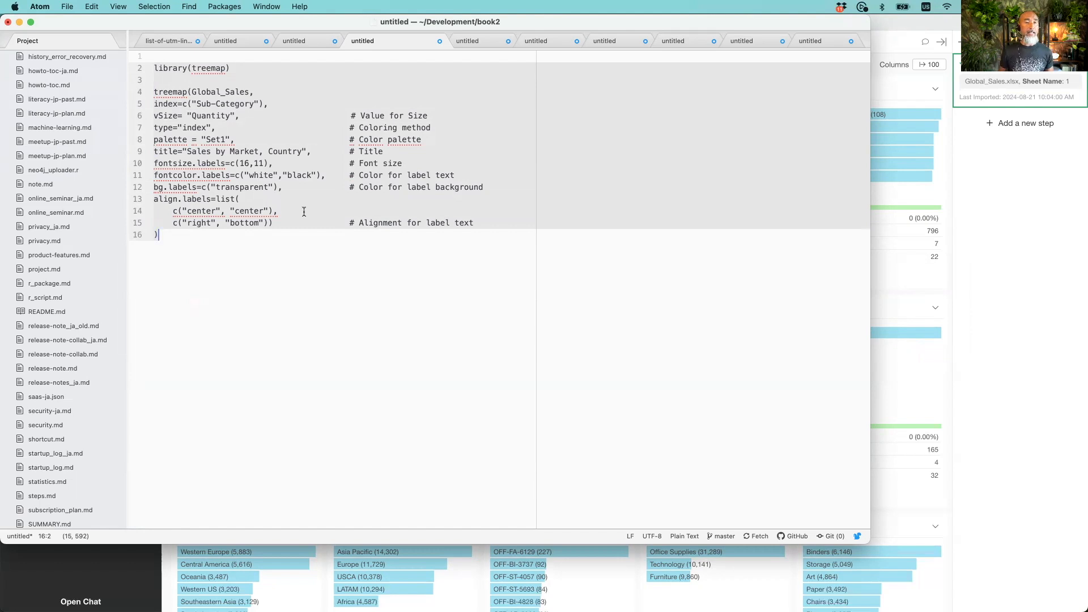
pyautogui.click(237, 68)
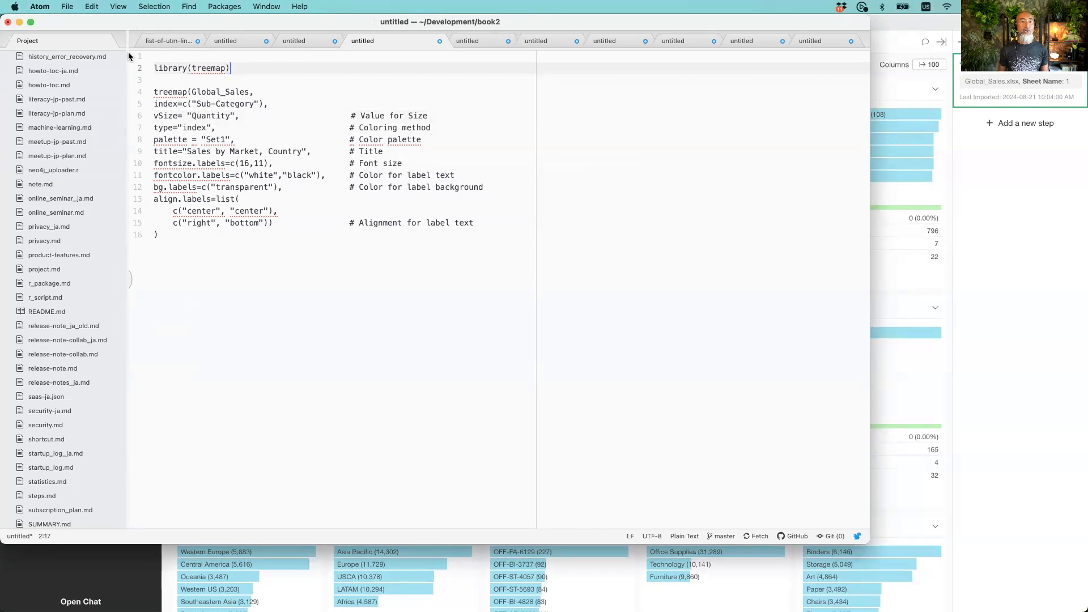
pyautogui.doubleClick(169, 93)
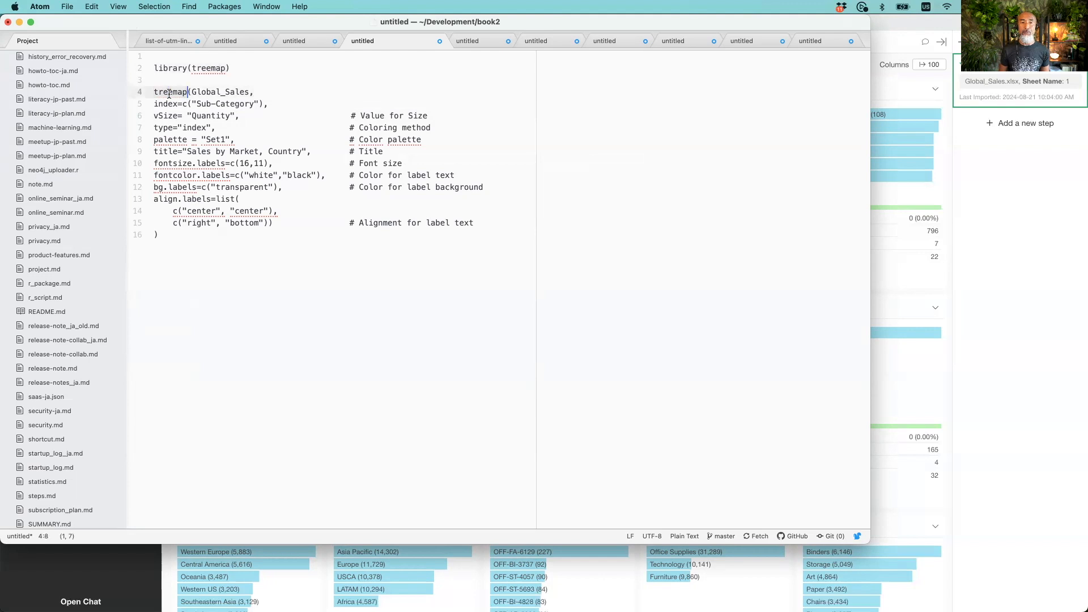
pyautogui.press('super+Tab')
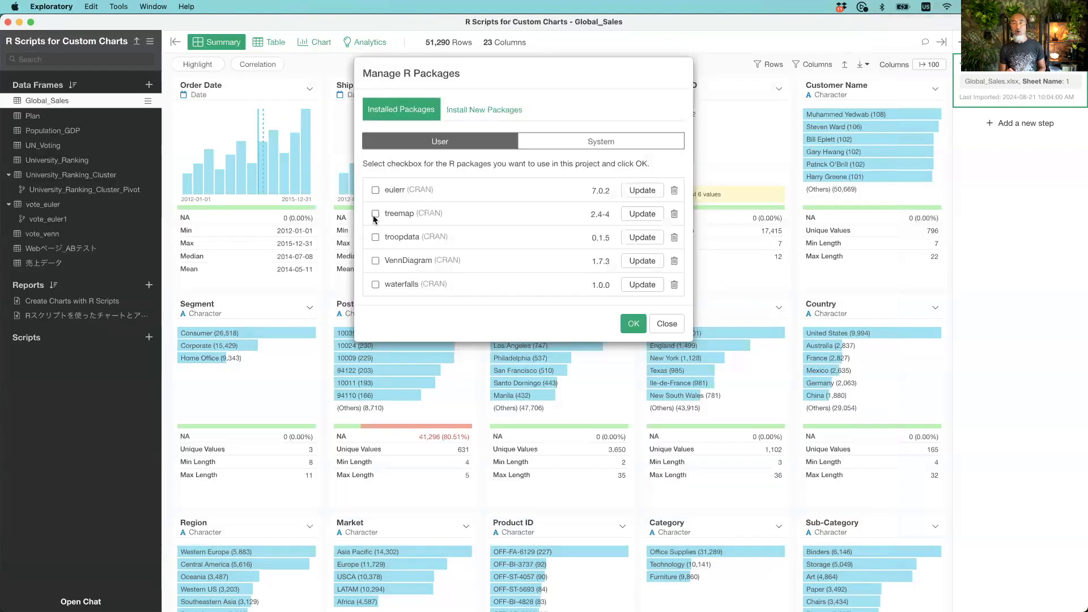
pyautogui.press('super+Tab')
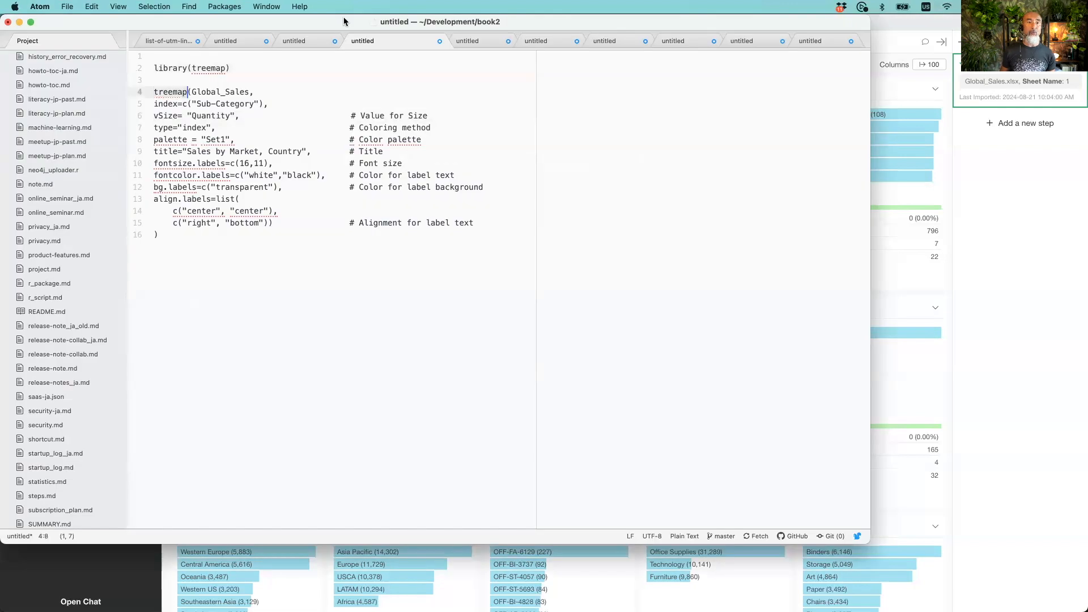
pyautogui.click(243, 68)
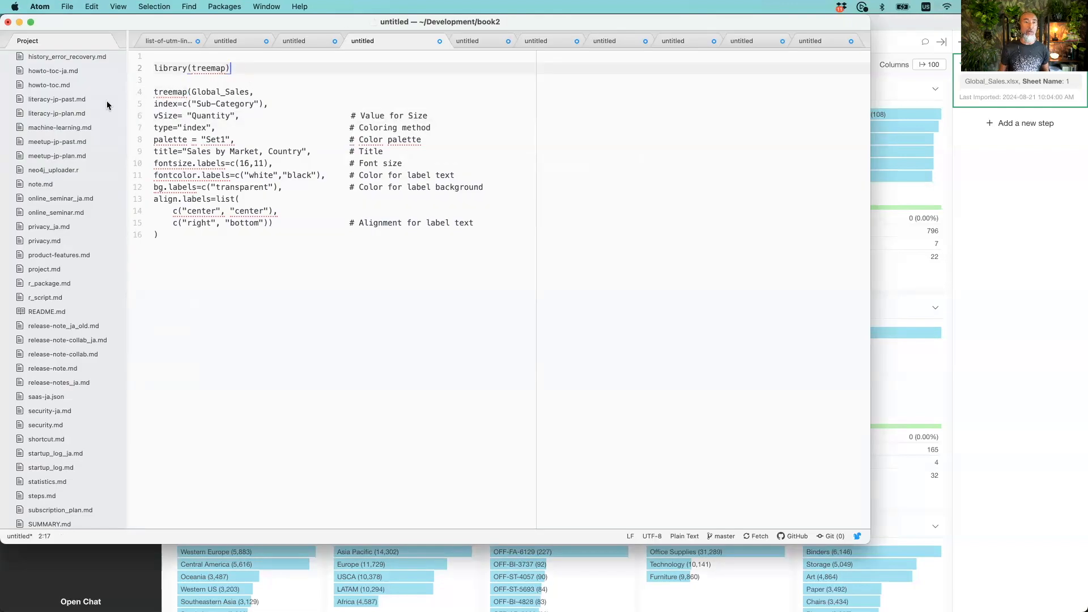
pyautogui.moveTo(151, 90); pyautogui.dragTo(151, 105)
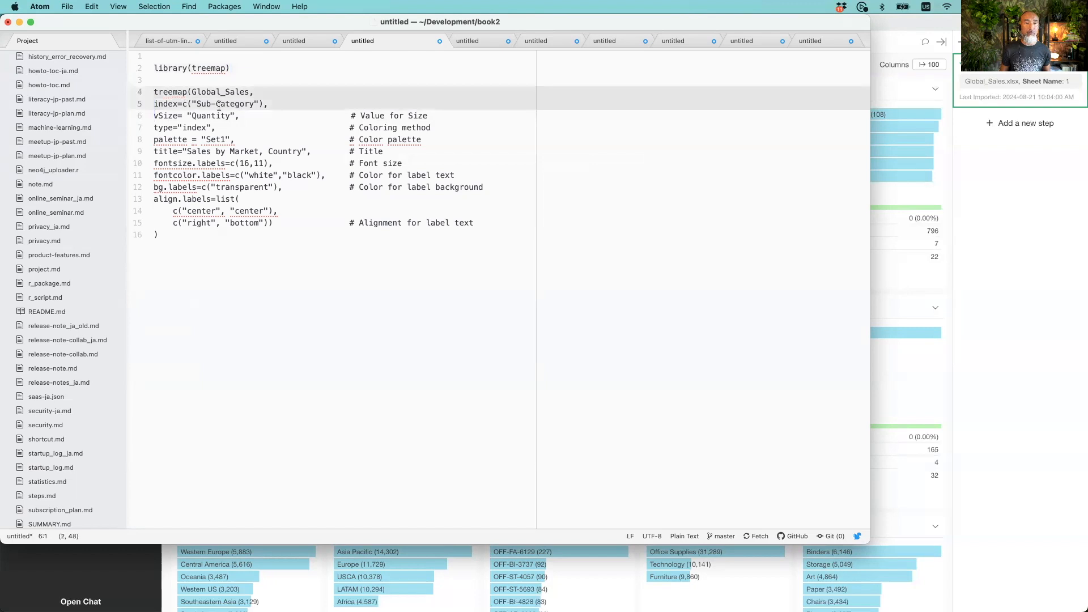
pyautogui.click(273, 151)
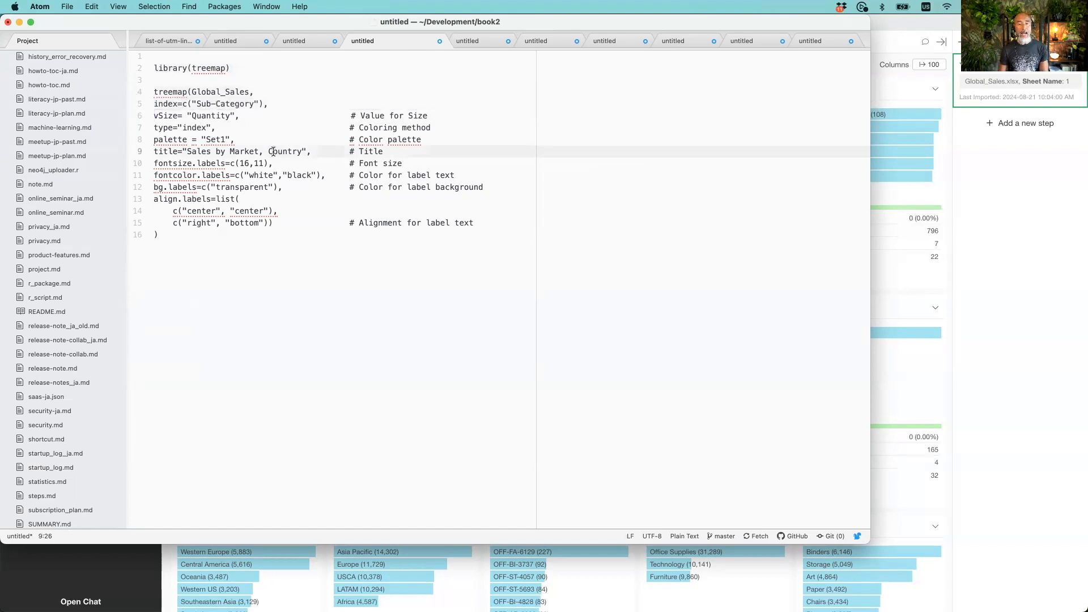
# - Return to Exploratory, apply the R package selection, and open the Create Charts with R Scripts report
pyautogui.press('super+Tab')
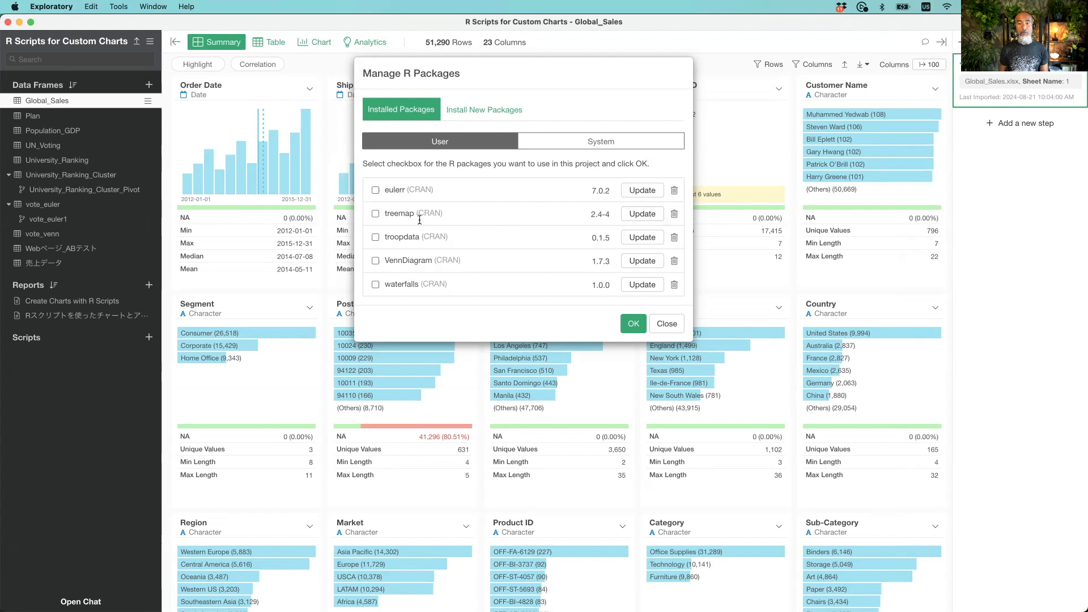
pyautogui.click(630, 327)
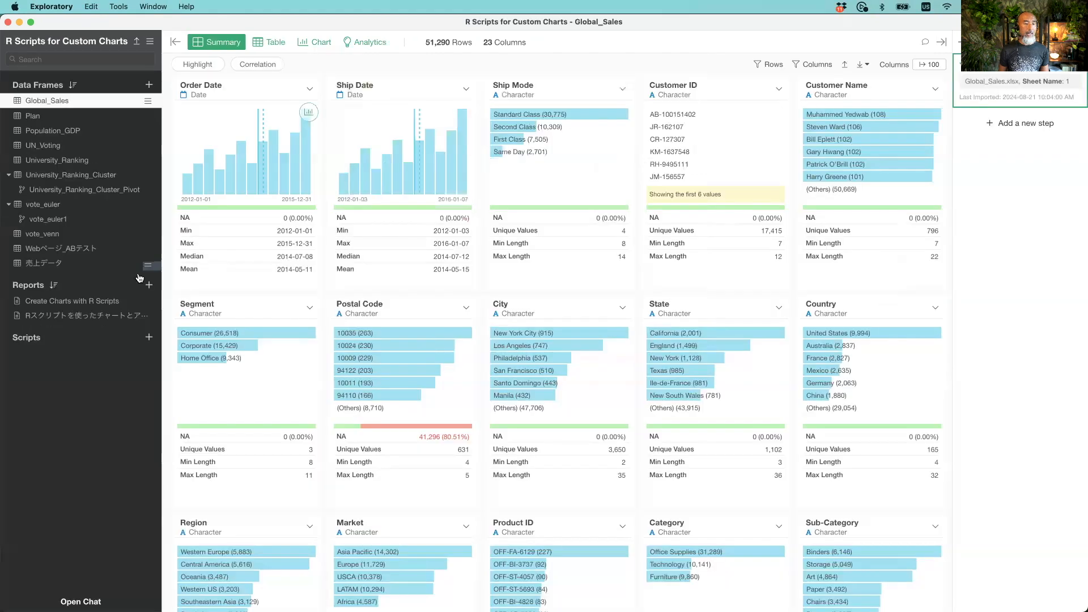
pyautogui.click(79, 303)
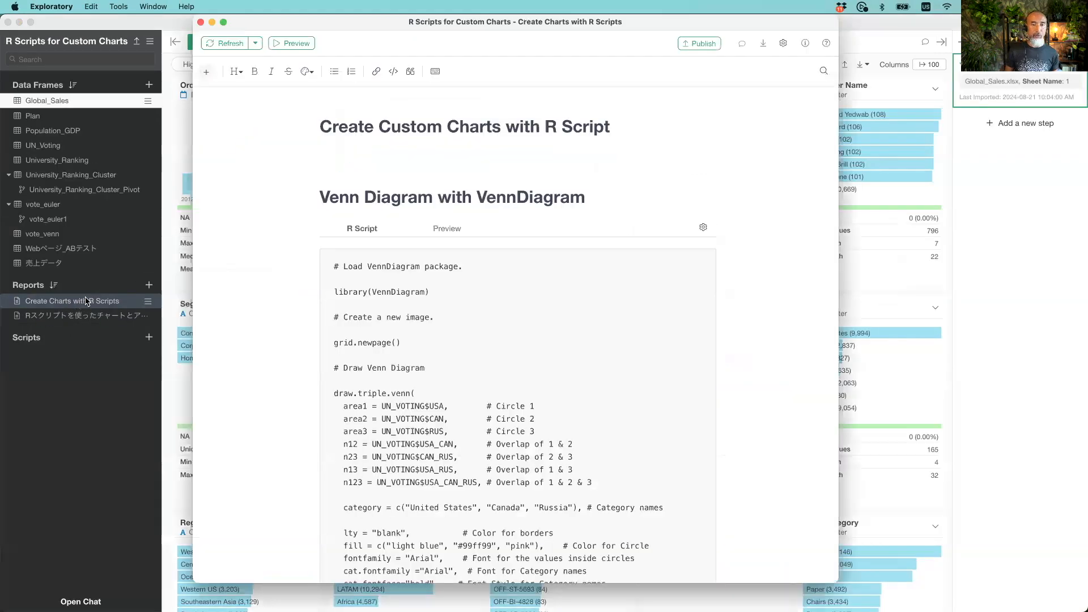
# - Insert an empty R Script block below the report's Create Custom Charts with R Script heading
pyautogui.scroll(-15, 740, 253)
pyautogui.scroll(15, 739, 254)
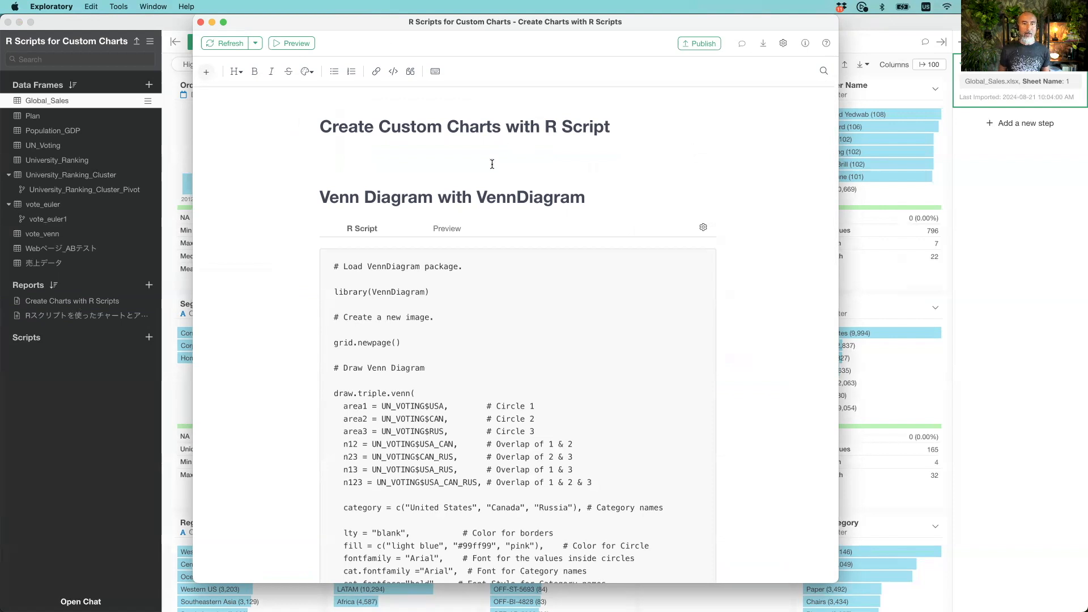
pyautogui.click(208, 72)
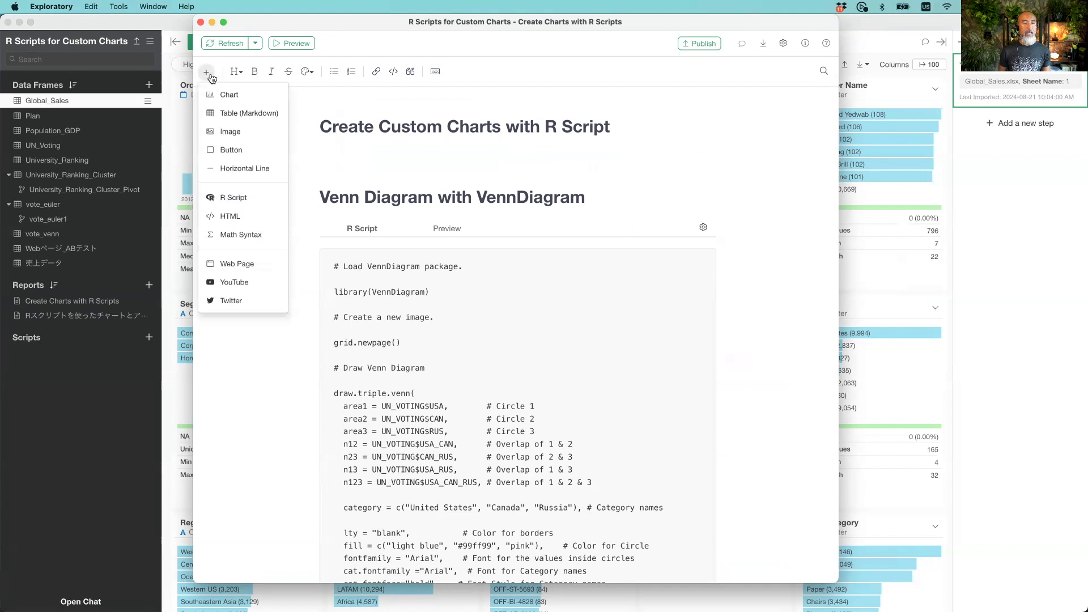
pyautogui.click(238, 199)
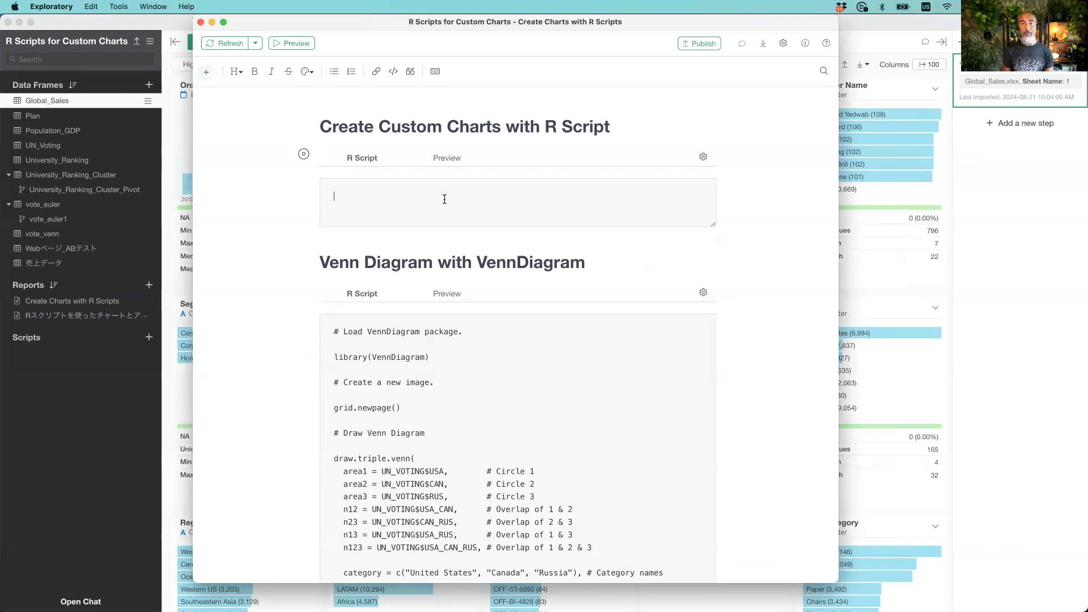
# - Switch to the treemap page in Chrome and examine the color palette mapping vignette, including the sample code for custom mapping
pyautogui.press('super+Tab')
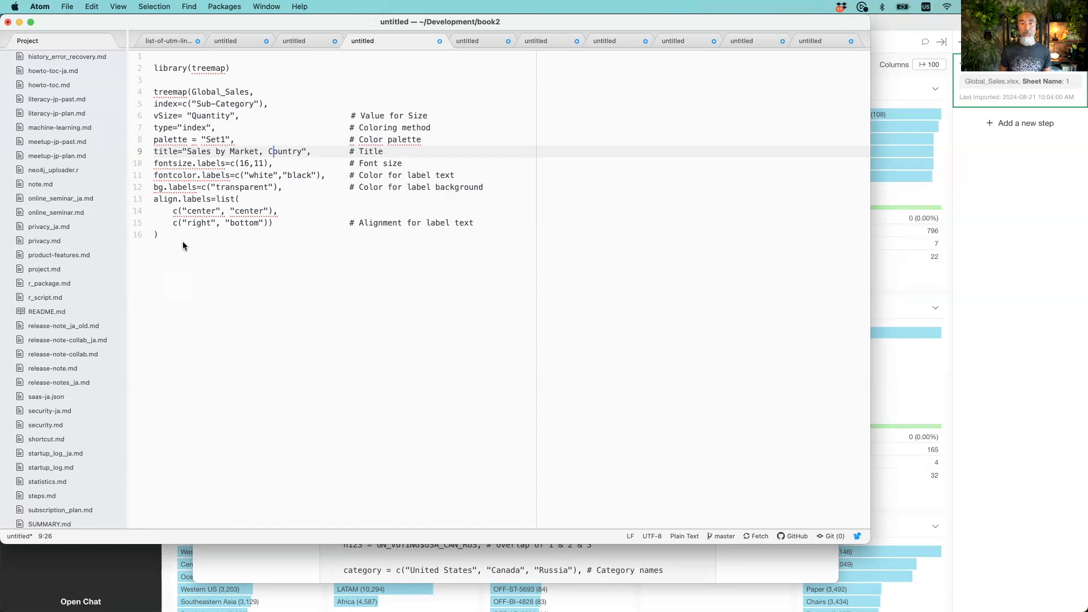
pyautogui.press('super+Tab')
pyautogui.press('super+Tab')
pyautogui.press('super+Tab')
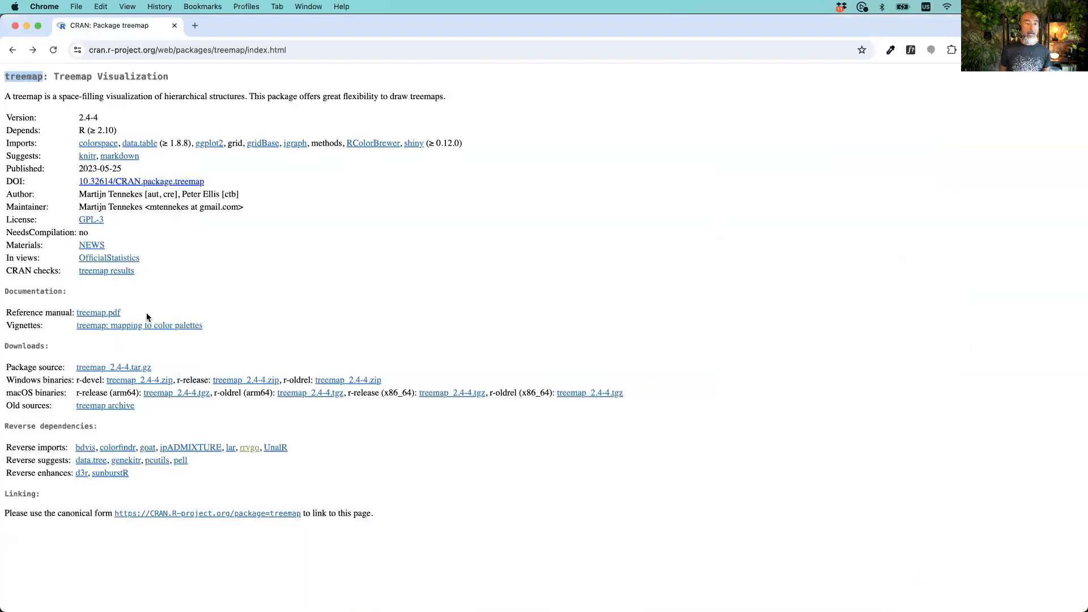
pyautogui.click(100, 331)
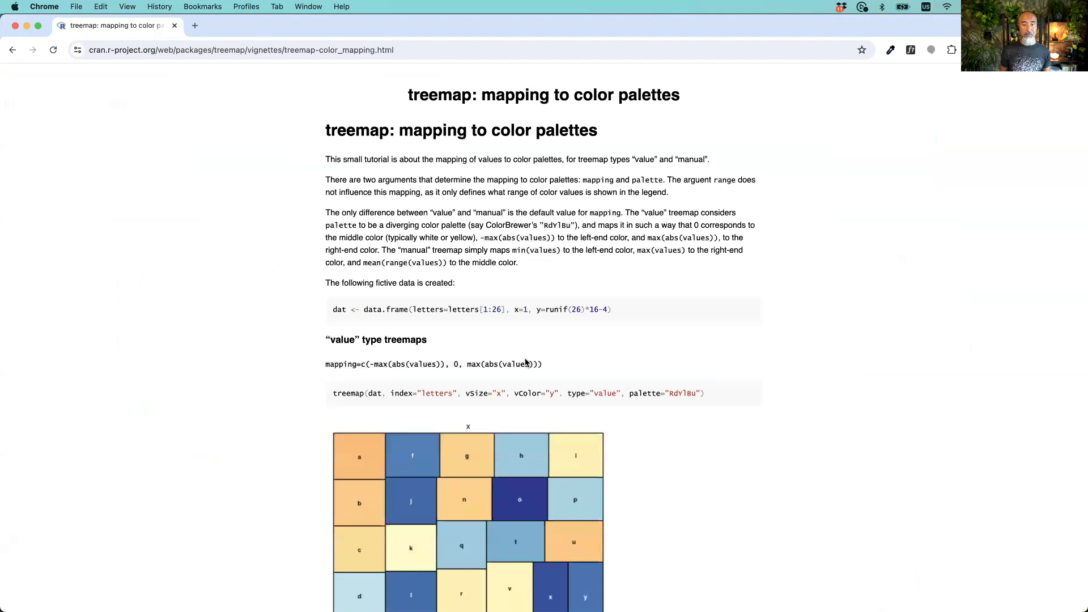
pyautogui.scroll(-15, 525, 361)
pyautogui.scroll(-9, 525, 362)
pyautogui.scroll(18, 525, 361)
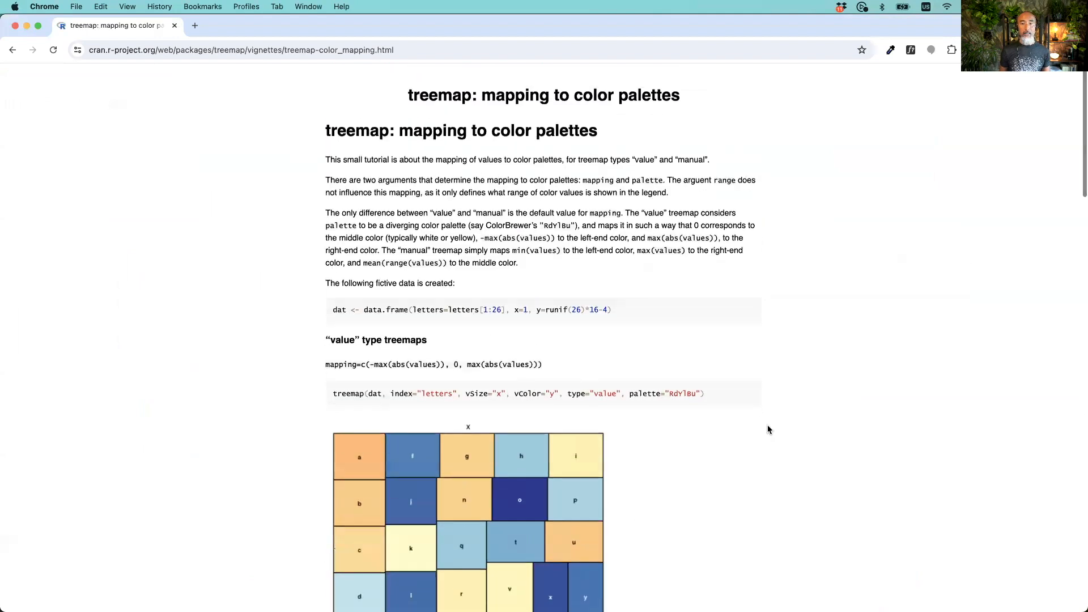
pyautogui.scroll(-10, 768, 430)
pyautogui.scroll(-15, 767, 430)
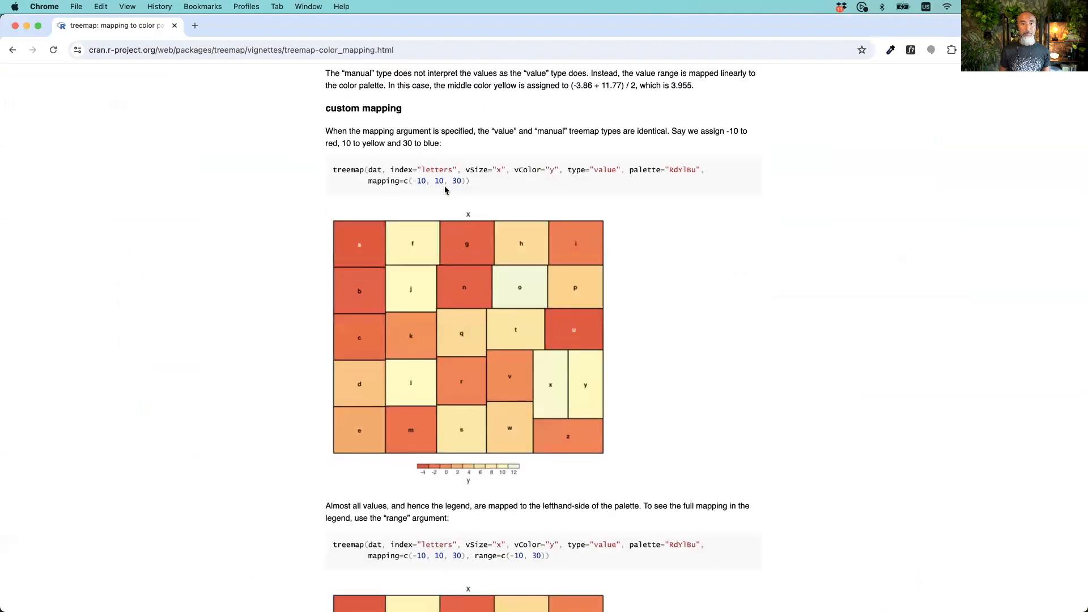
pyautogui.moveTo(475, 181); pyautogui.dragTo(338, 170)
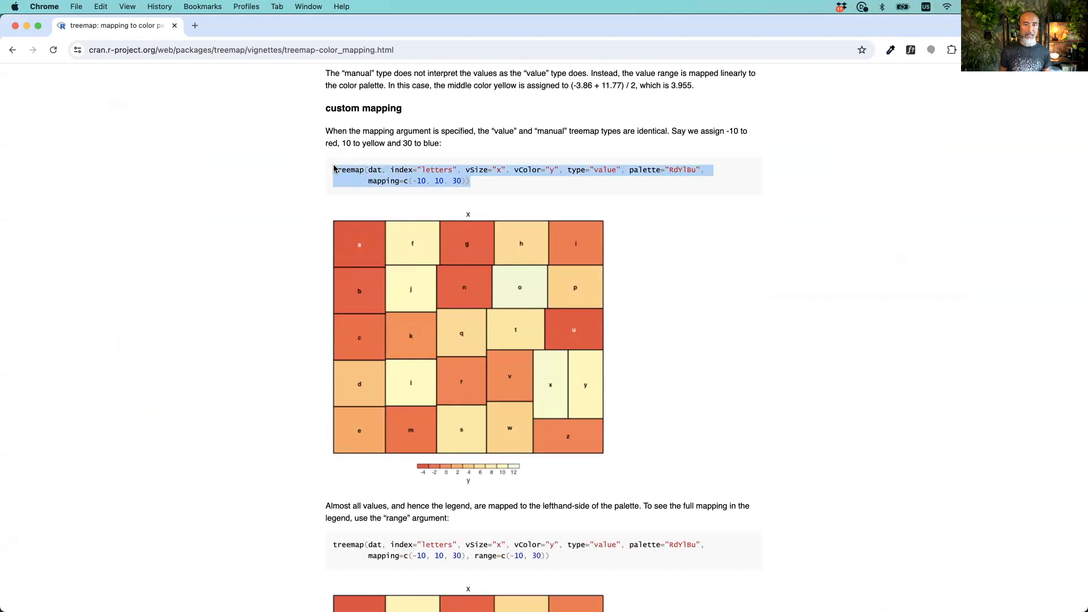
pyautogui.click(255, 164)
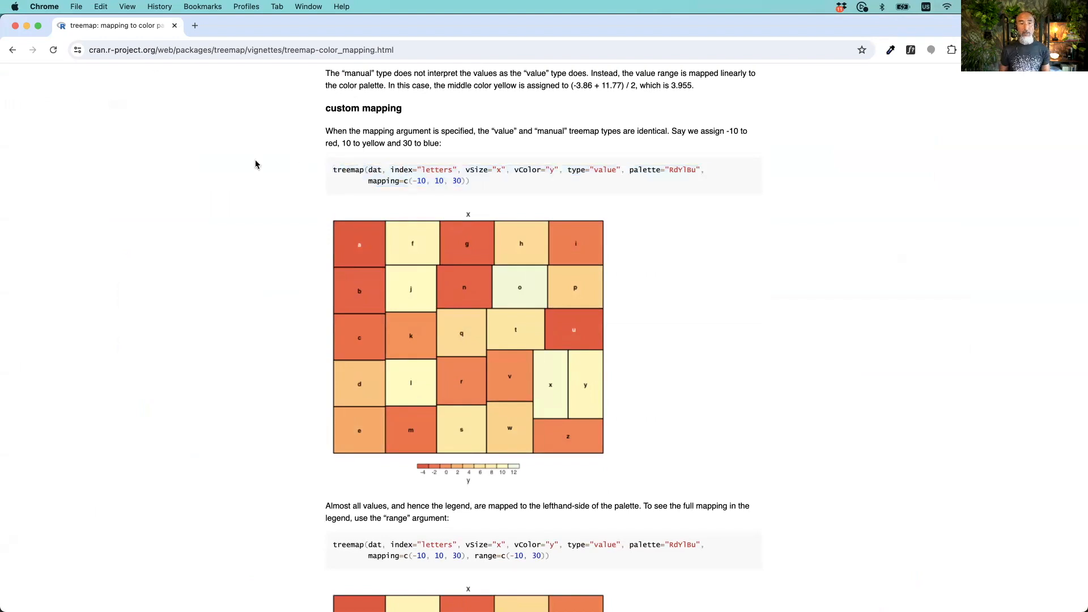
# - Switch to Atom and copy the whole treemap script, from library(treemap) to the closing parenthesis
pyautogui.press('super+Tab')
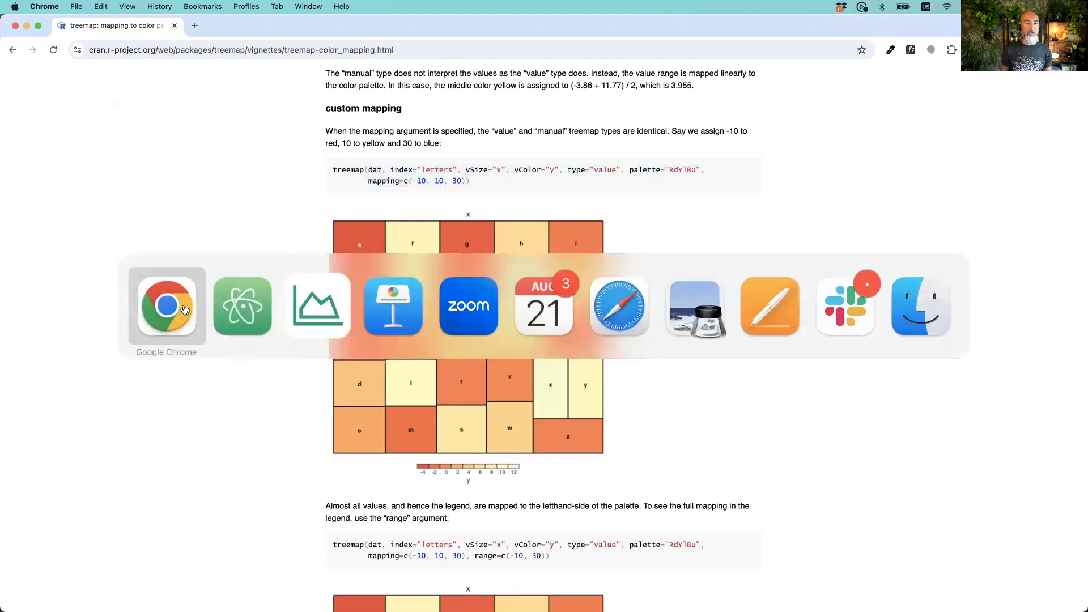
pyautogui.click(243, 306)
pyautogui.moveTo(176, 236); pyautogui.dragTo(149, 74)
pyautogui.press('super+c')
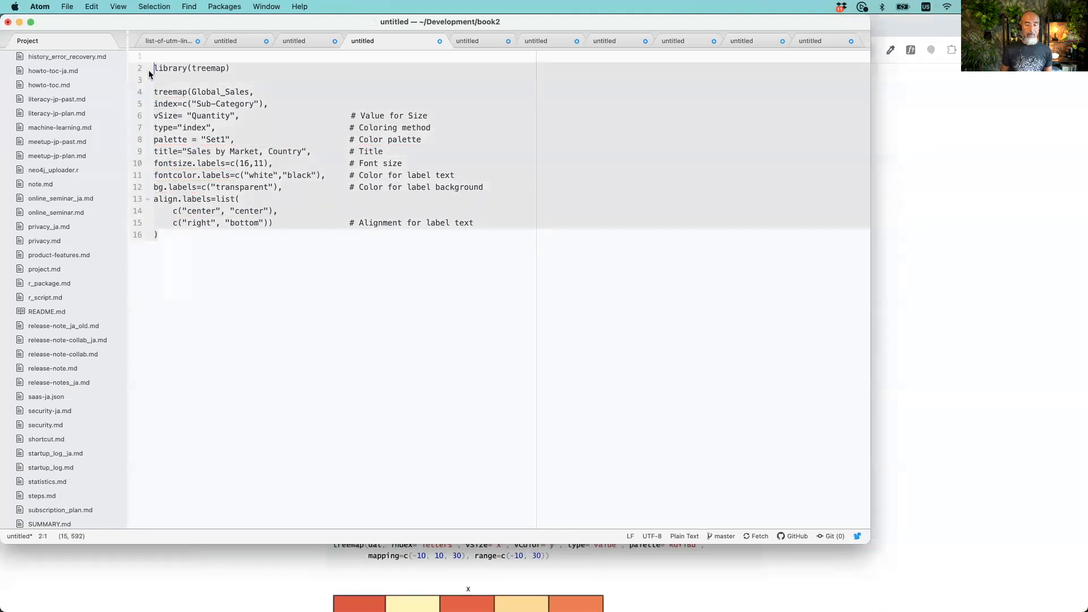
# - Switch to Exploratory and paste the copied treemap script into the empty R Script block
pyautogui.press('super+Tab')
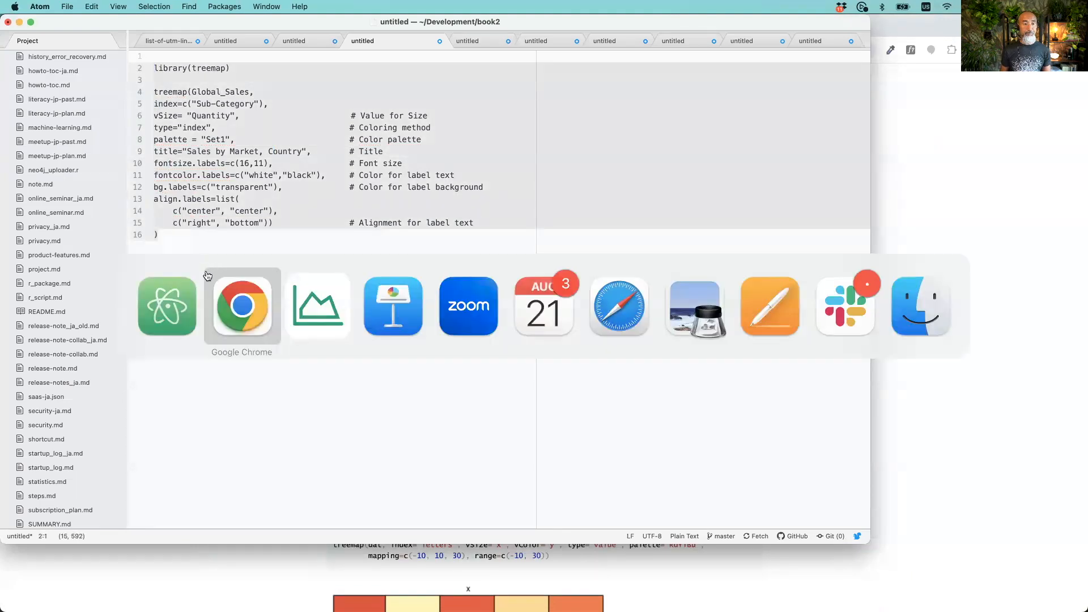
pyautogui.click(327, 309)
pyautogui.press('super+v')
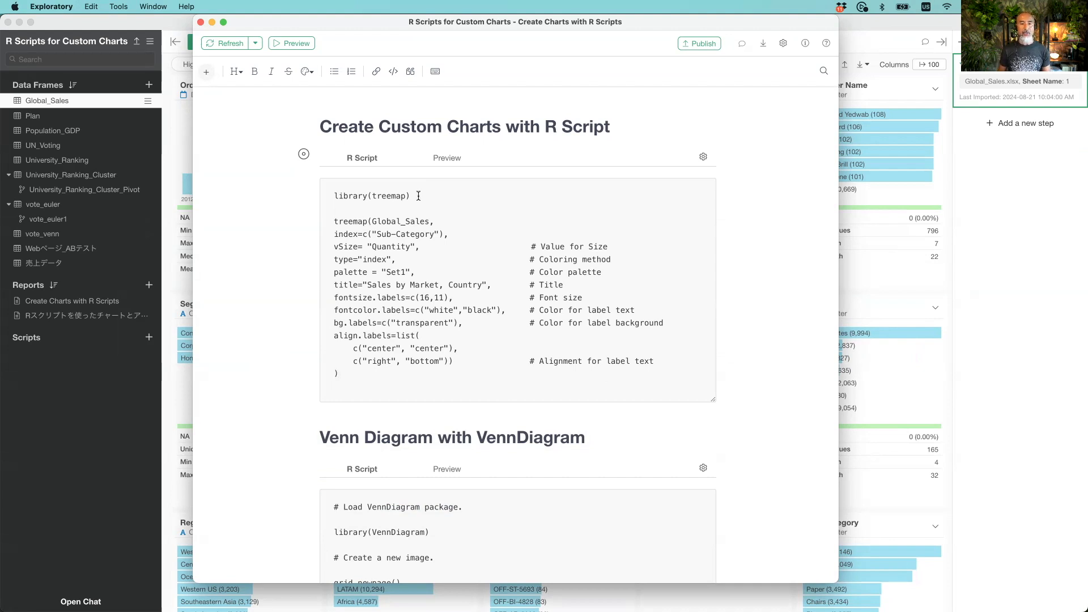
# - Review the script's treemap call on Global_Sales and examine that data frame's table rows around the Market and Country columns
pyautogui.click(355, 374)
pyautogui.moveTo(354, 373); pyautogui.dragTo(329, 221)
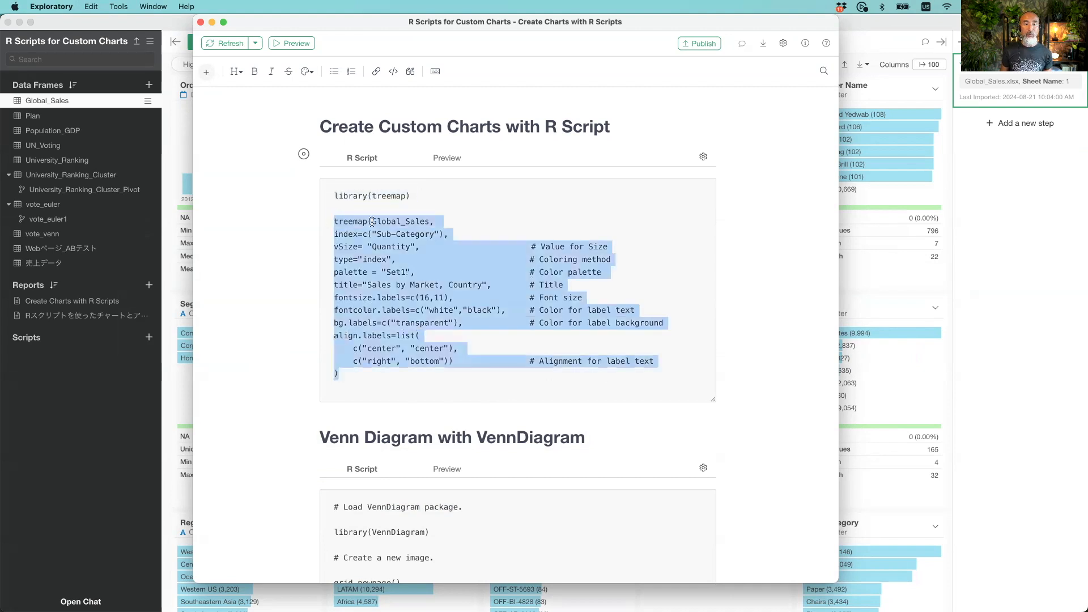
pyautogui.click(354, 221)
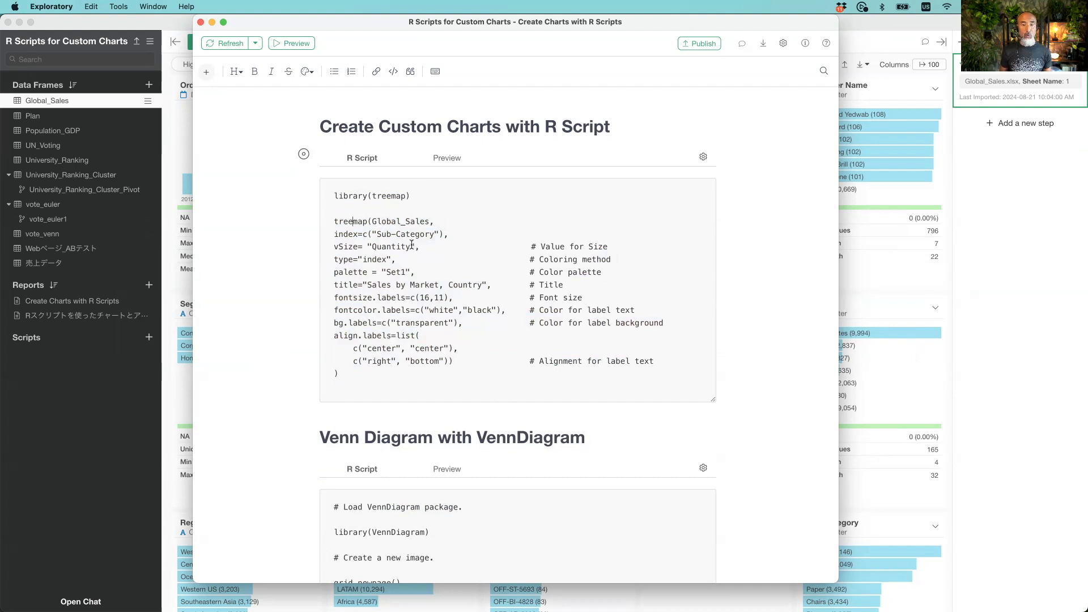
pyautogui.doubleClick(394, 224)
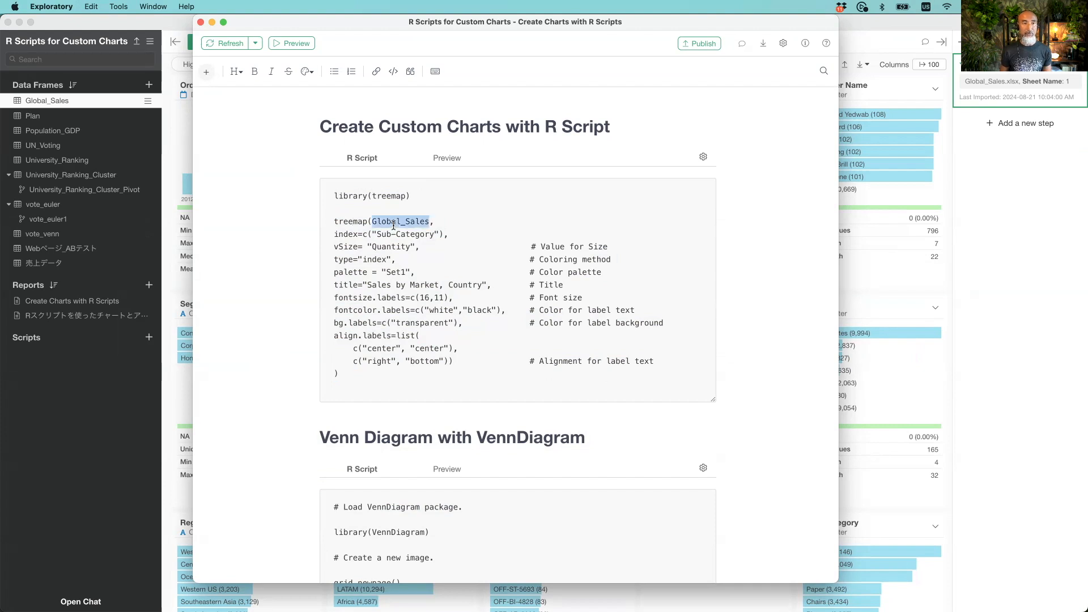
pyautogui.click(83, 103)
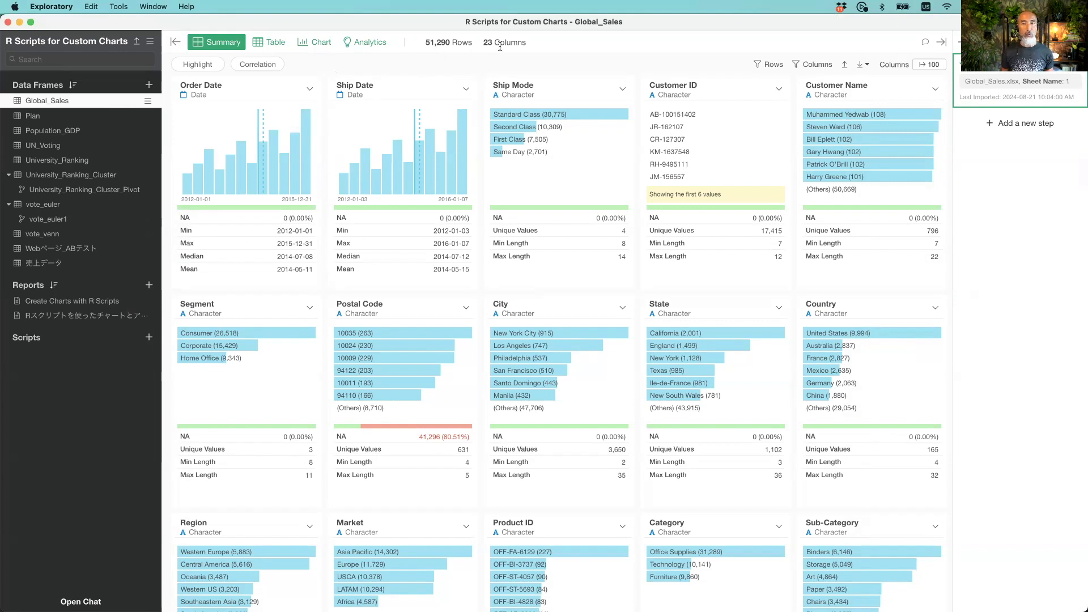
pyautogui.click(273, 42)
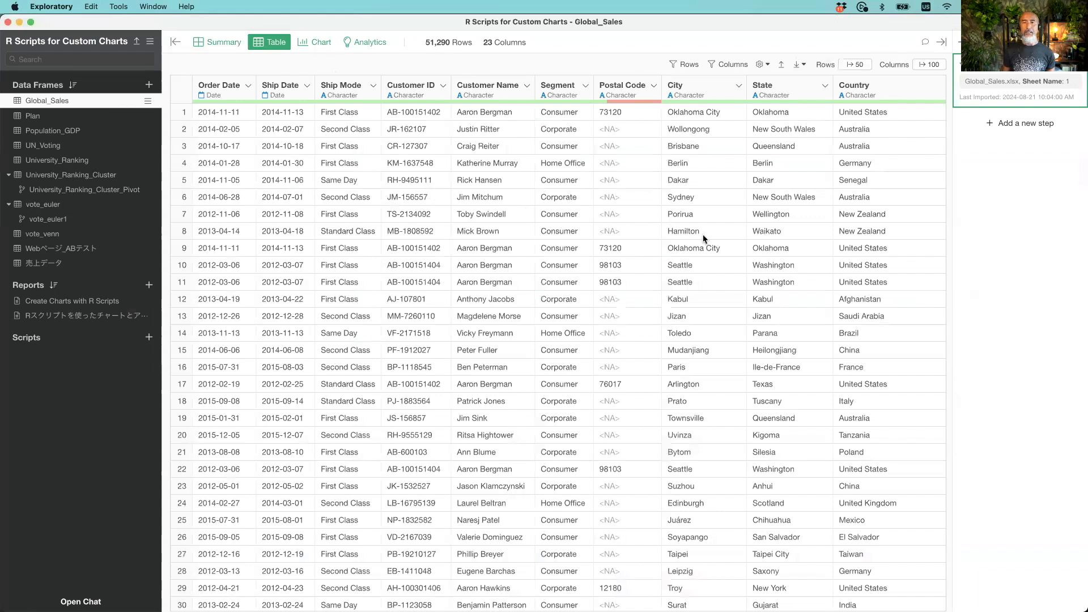
pyautogui.hscroll(3, 703, 236)
pyautogui.hscroll(5, 702, 234)
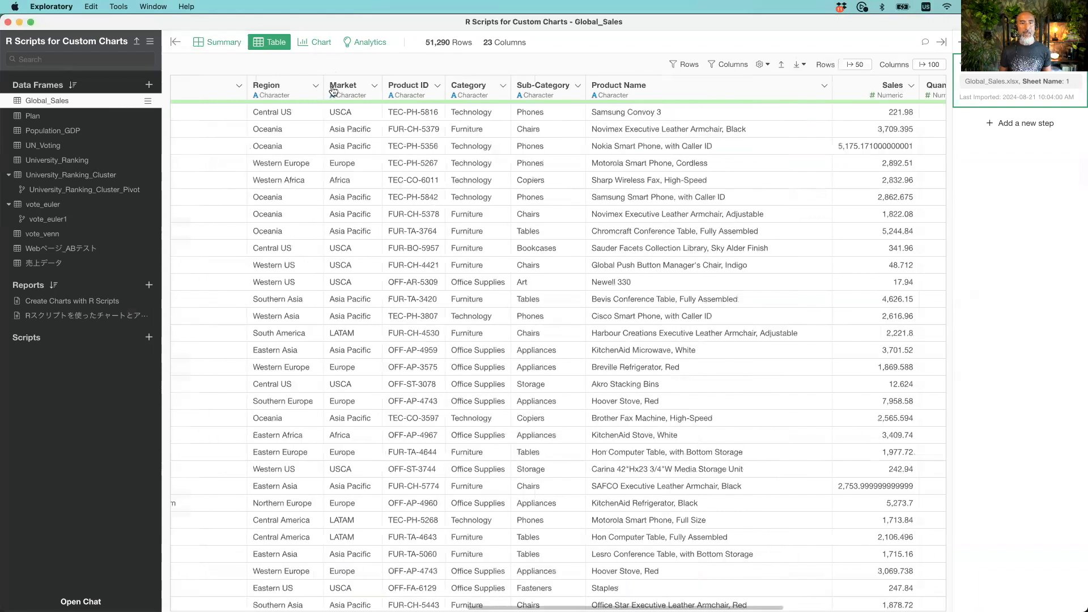
pyautogui.click(352, 91)
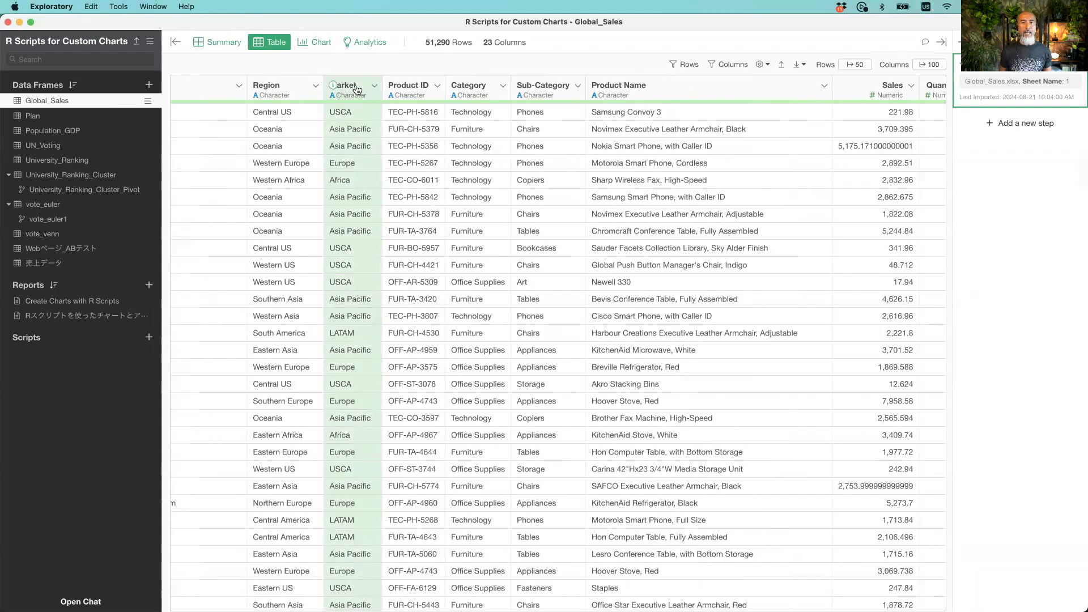
pyautogui.hscroll(-3, 373, 160)
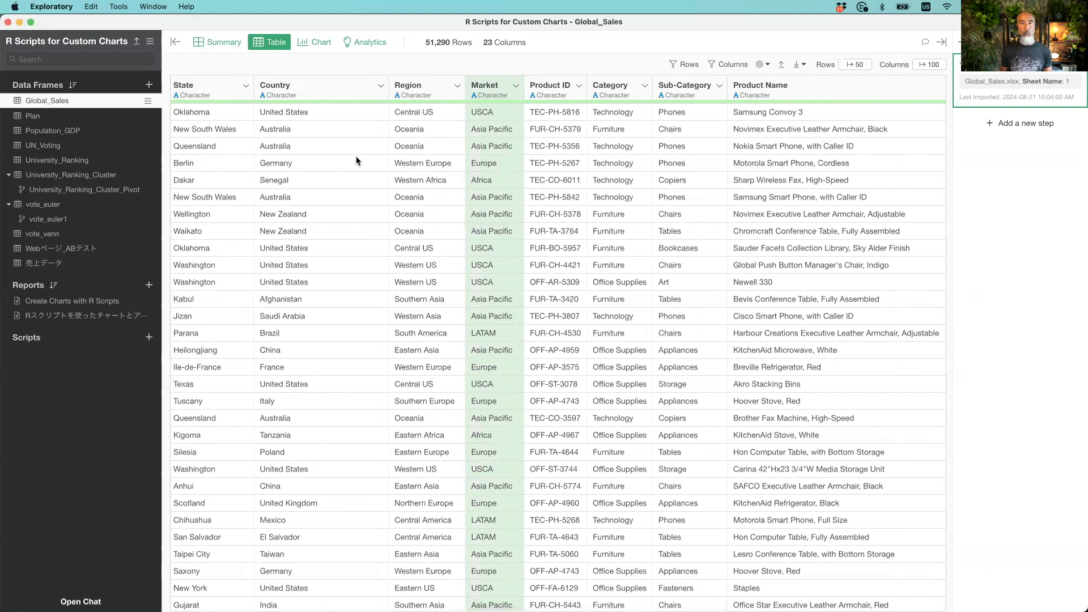
# - Build a bar chart of Global_Sales with Market on the X axis and summed Sales on the Y axis, sorted descending, and inspect its bars
pyautogui.click(321, 44)
pyautogui.click(219, 104)
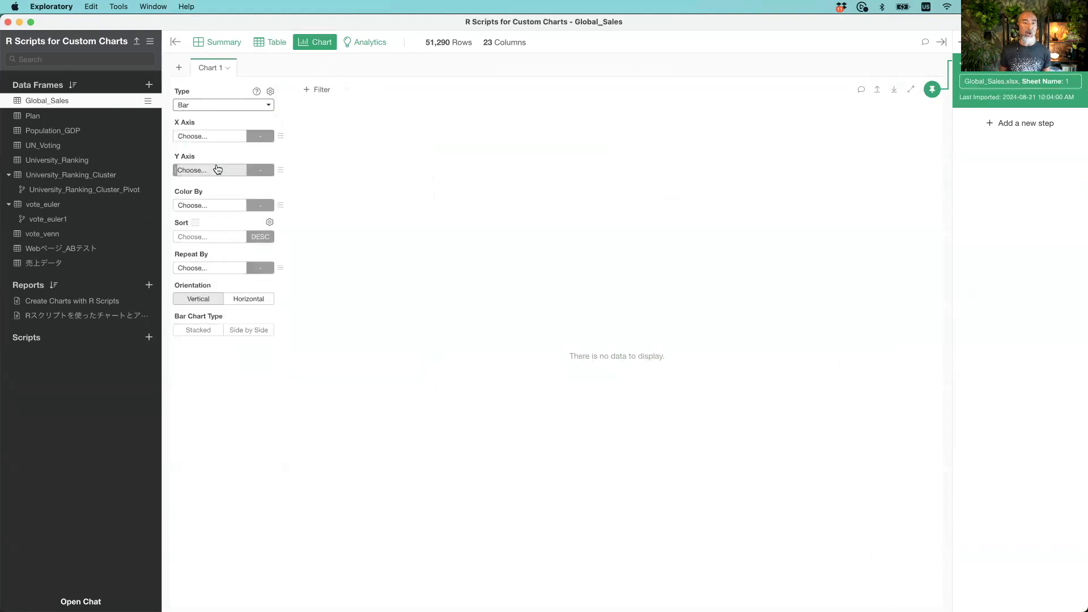
pyautogui.click(212, 138)
pyautogui.scroll(-2, 221, 252)
pyautogui.click(220, 279)
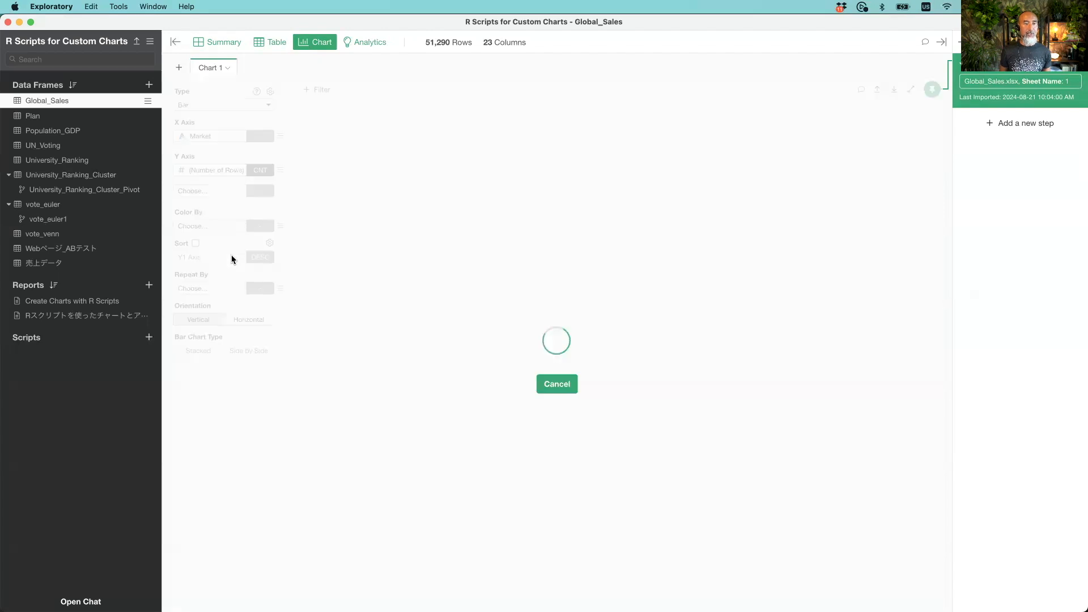
pyautogui.click(208, 171)
pyautogui.scroll(-5, 215, 310)
pyautogui.click(221, 268)
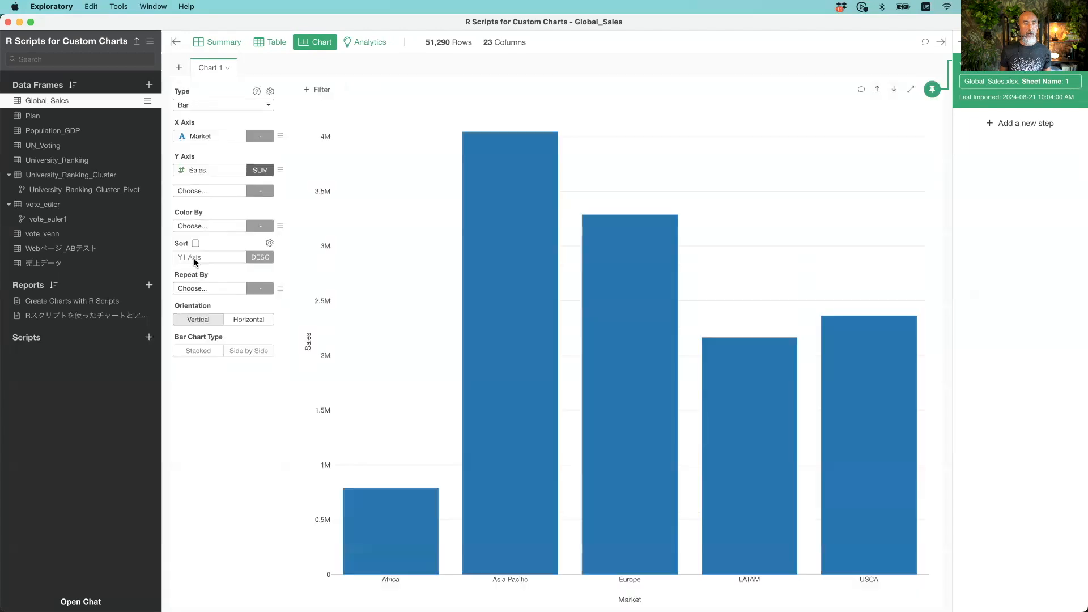
pyautogui.click(195, 244)
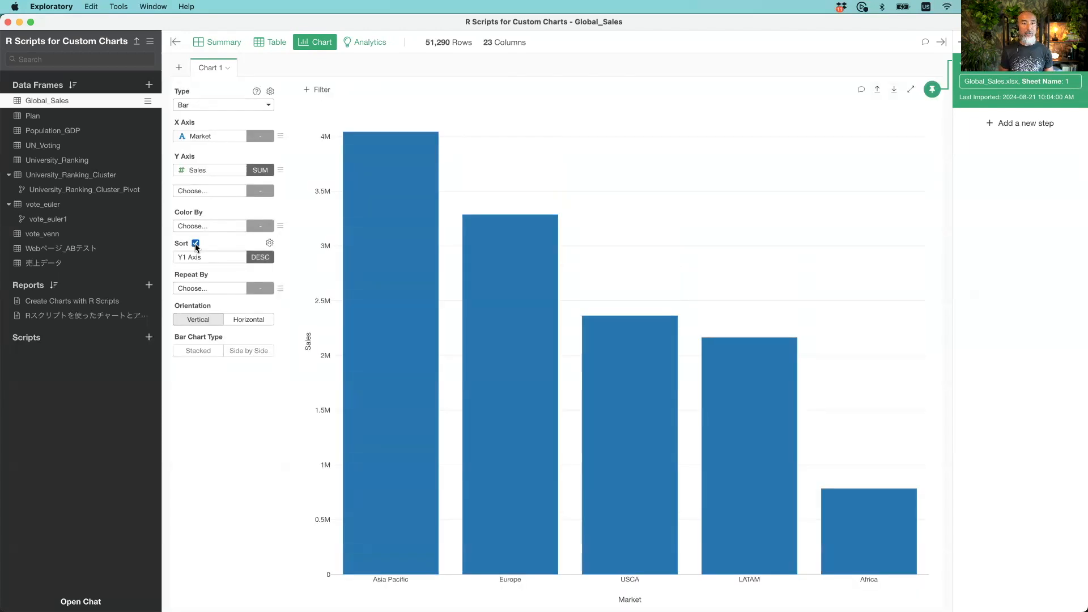
pyautogui.moveTo(405, 339)
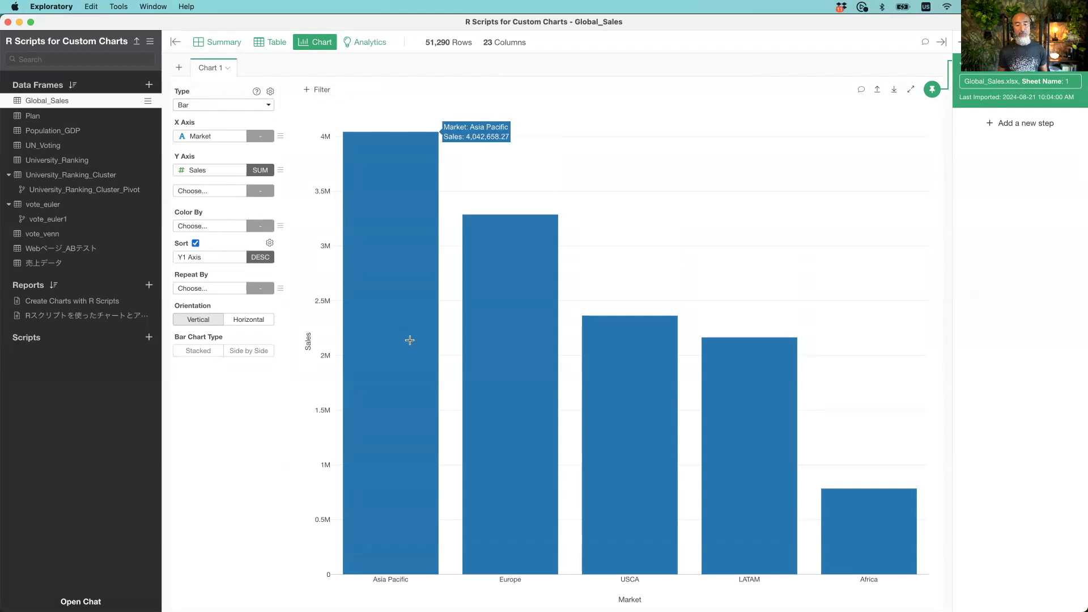
pyautogui.moveTo(500, 401)
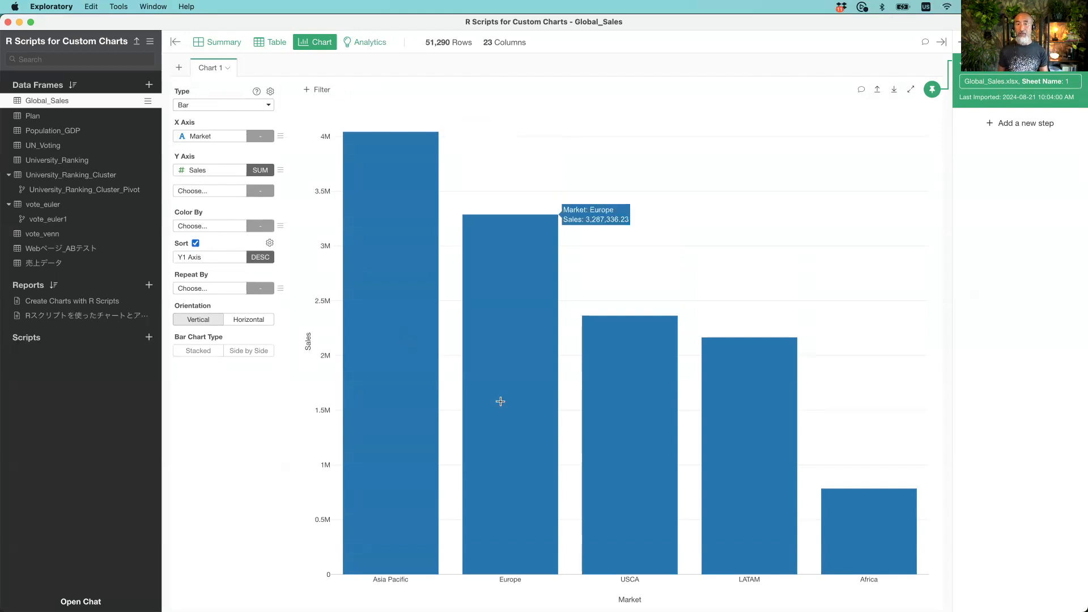
# - Change the chart type to Pie / Donuts and color the Sales values by Market
pyautogui.click(215, 107)
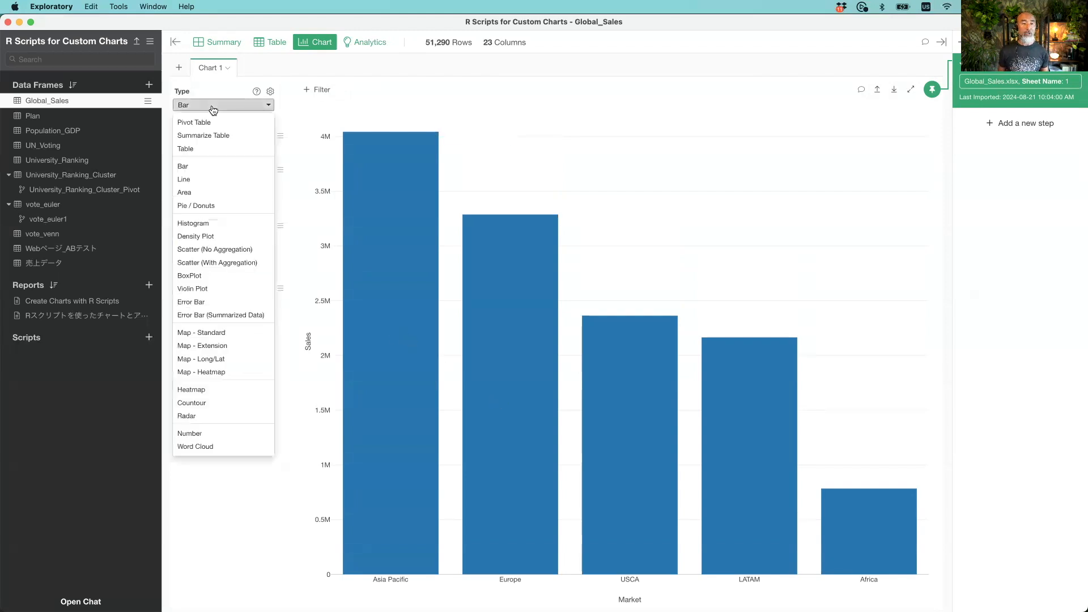
pyautogui.click(223, 206)
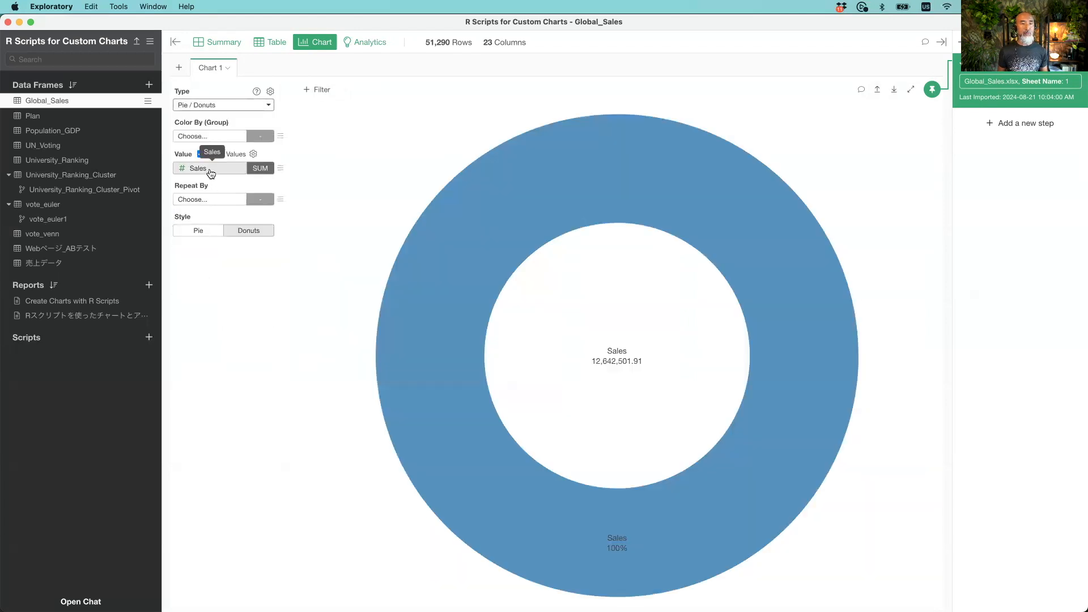
pyautogui.click(209, 169)
pyautogui.click(214, 137)
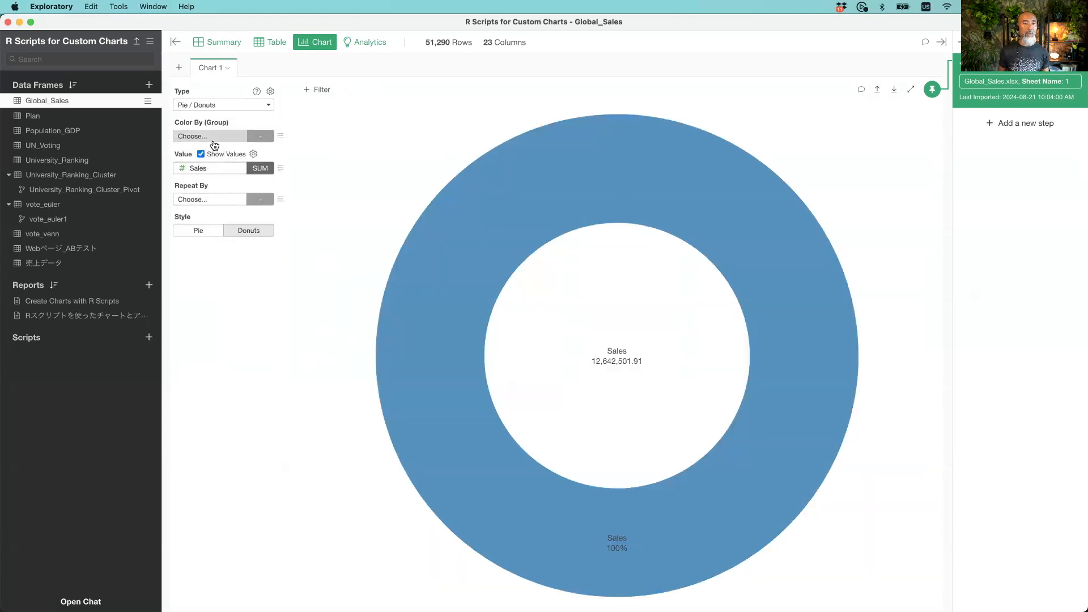
pyautogui.click(214, 137)
pyautogui.scroll(-3, 217, 301)
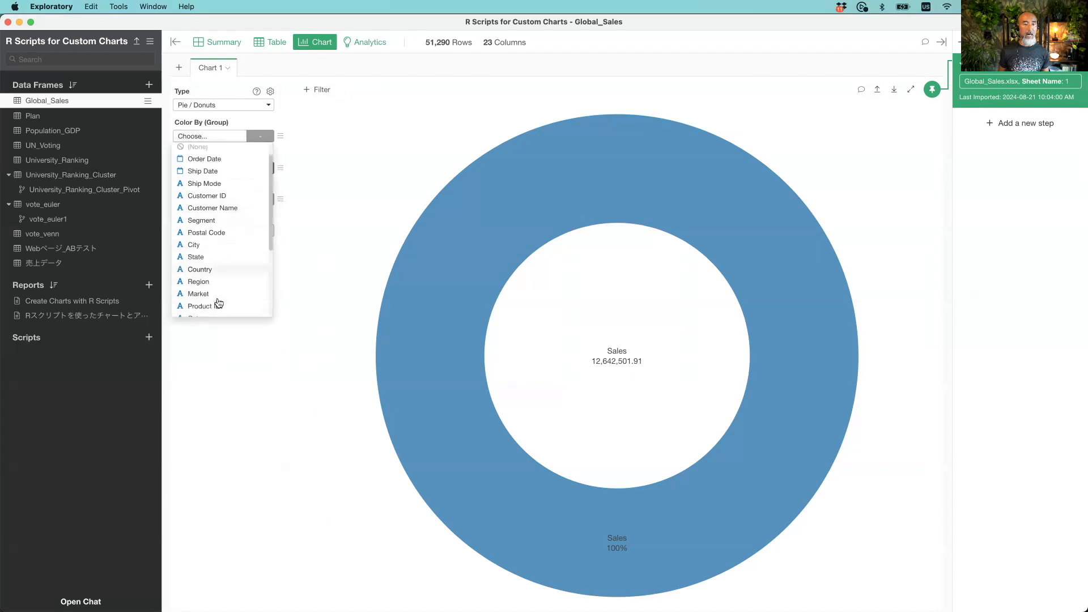
pyautogui.click(220, 269)
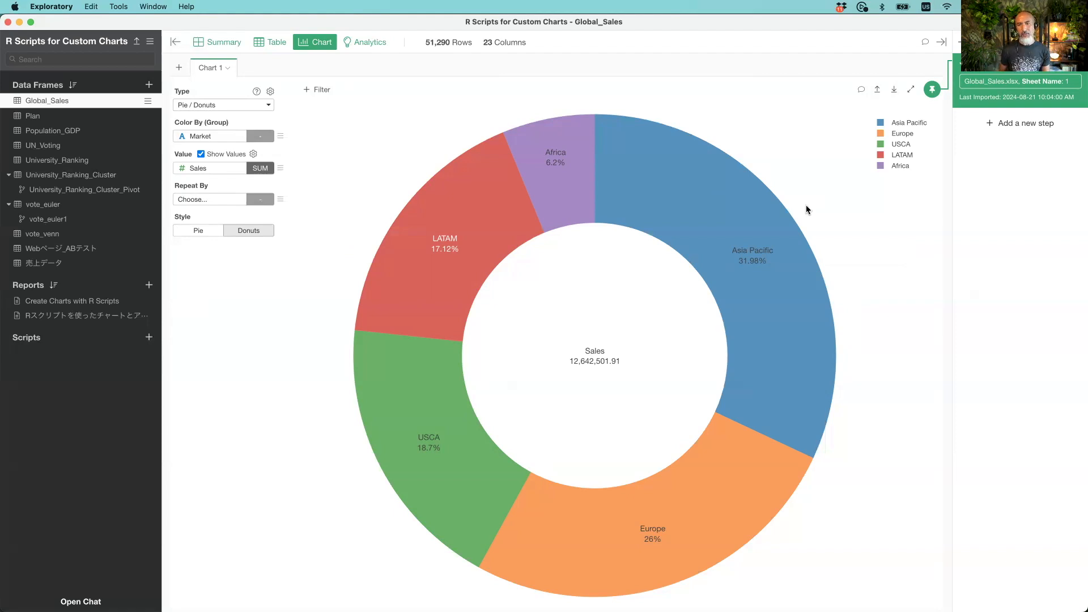
# - Return to the report and set the treemap script's index to "Market" and its vSize to "Sales"
pyautogui.press('super+Tab')
pyautogui.press('super+shift+Tab')
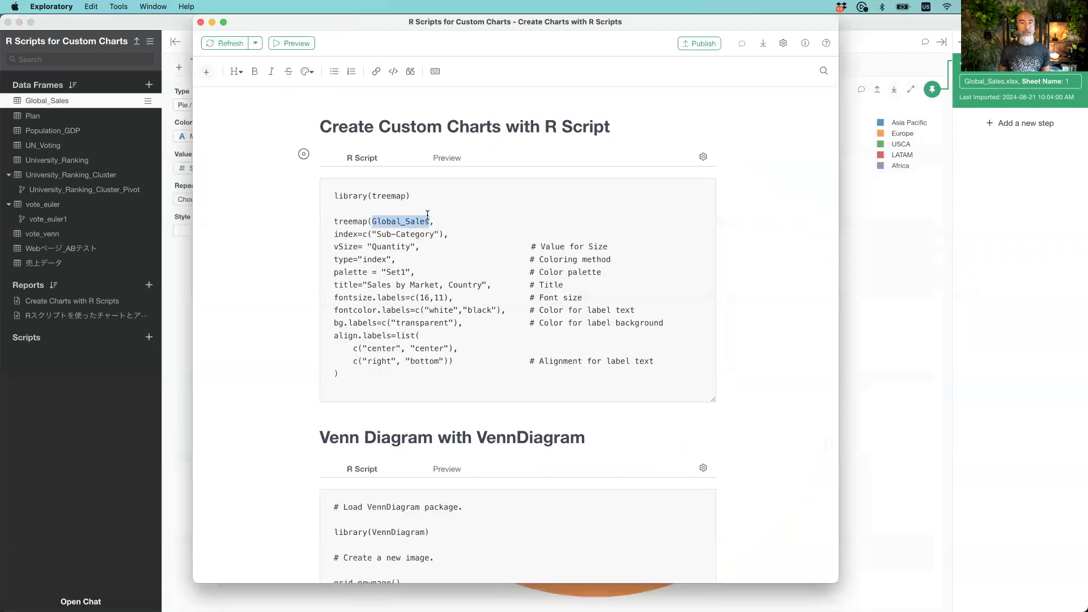
pyautogui.click(376, 235)
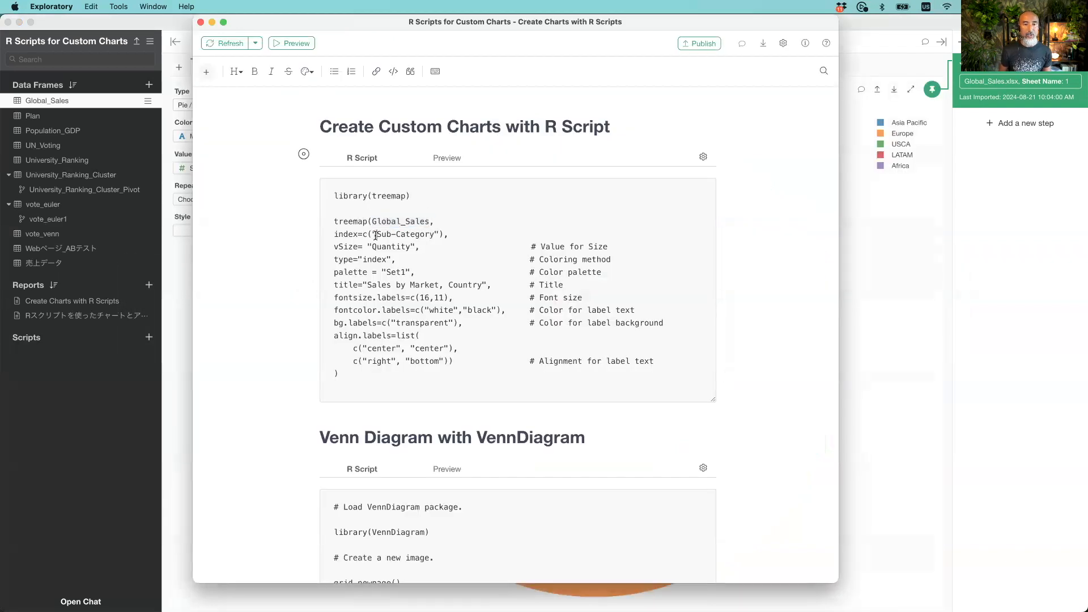
pyautogui.keyDown('shift'); pyautogui.click(434, 234); pyautogui.keyUp('shift')
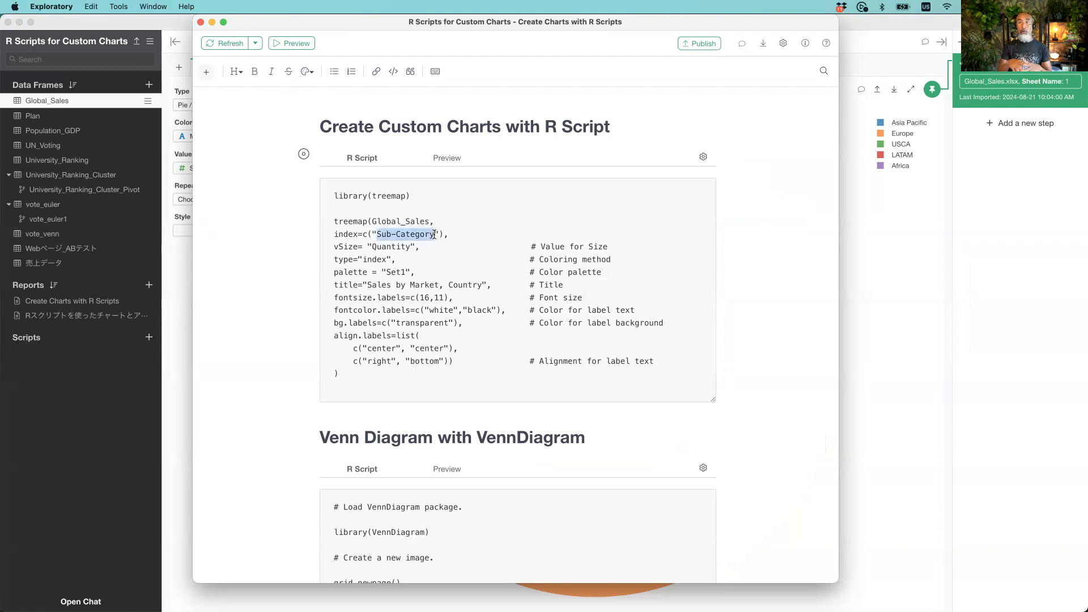
pyautogui.write('Market')
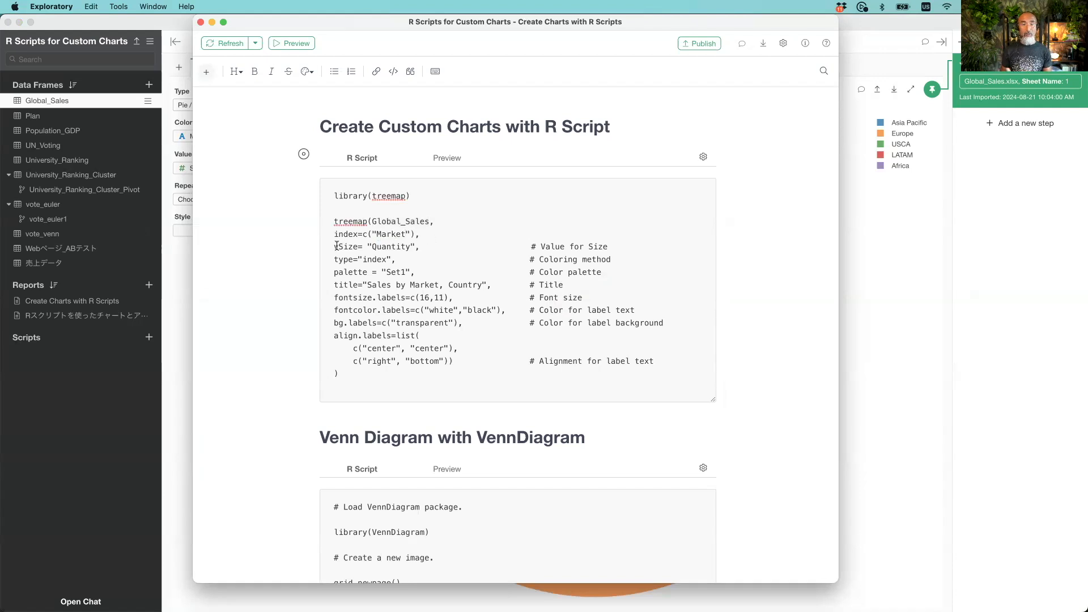
pyautogui.doubleClick(386, 247)
pyautogui.write('Sales')
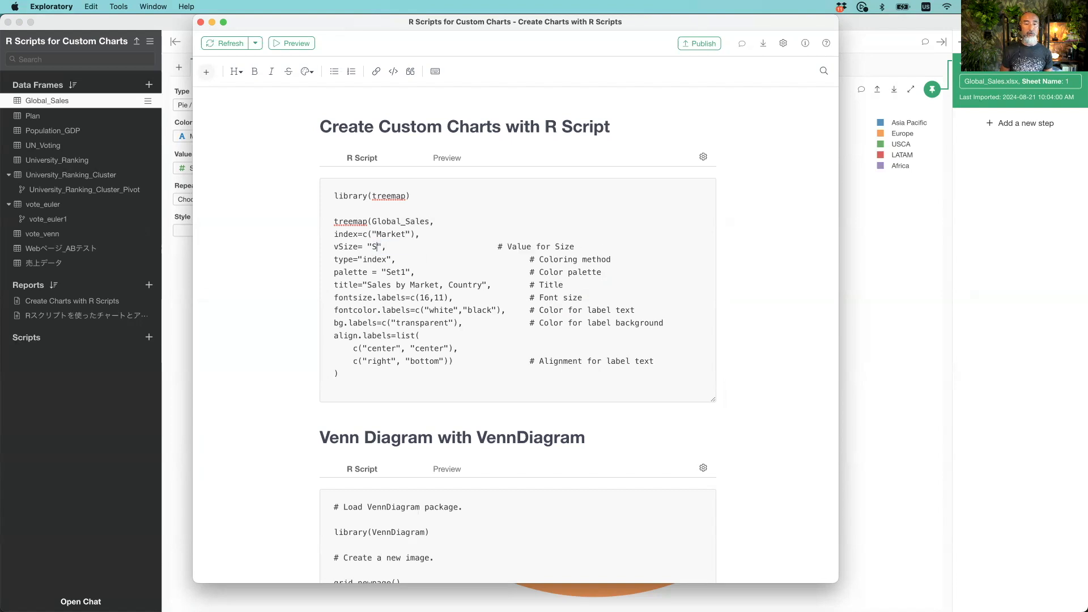
# - Compare the script's columns with the donut chart, preview the rendered treemap, and return to the R script
pyautogui.press('super+grave')
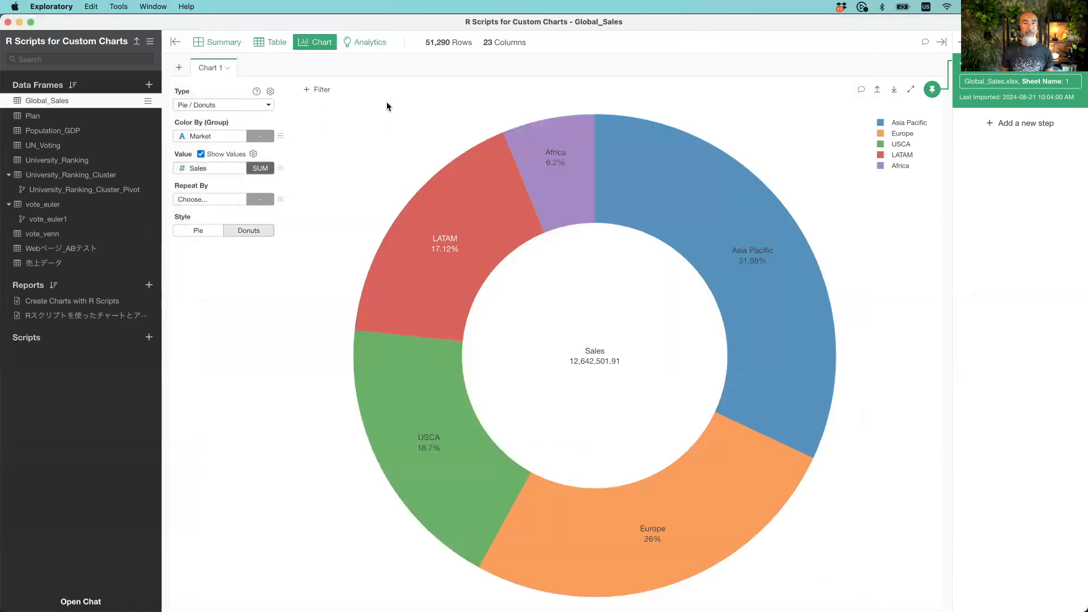
pyautogui.press('super+grave')
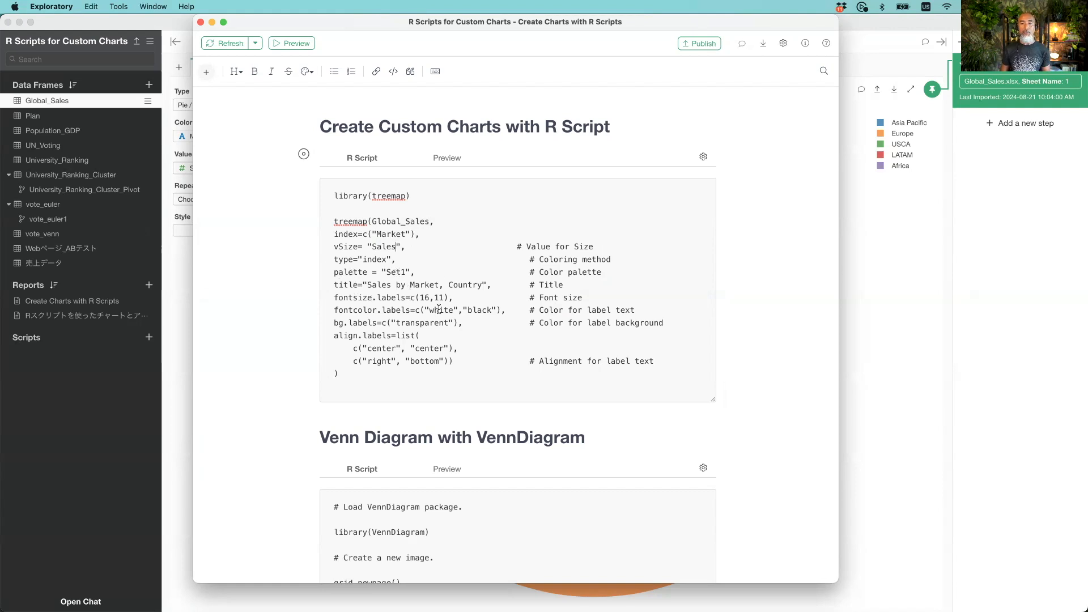
pyautogui.click(454, 162)
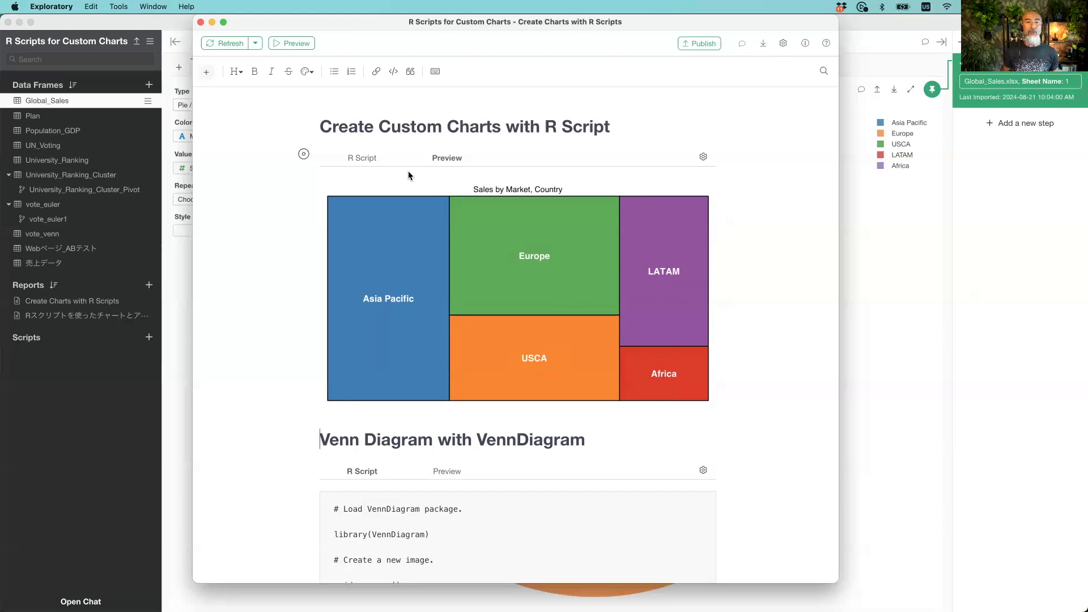
pyautogui.click(374, 166)
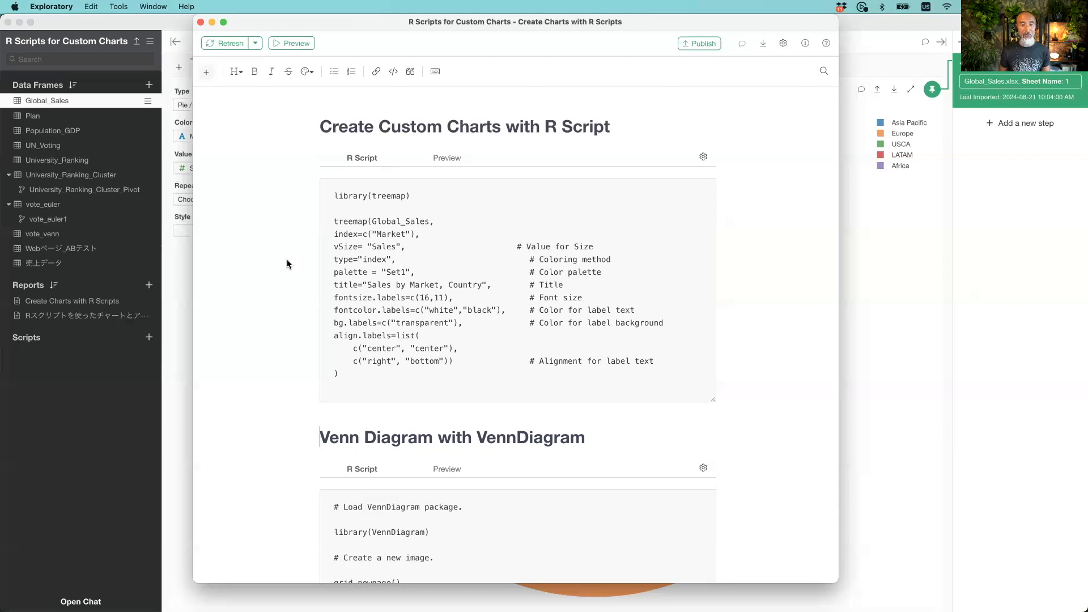
# - Check the Market and Country columns in the Global_Sales table and return to the report
pyautogui.click(179, 299)
pyautogui.click(262, 44)
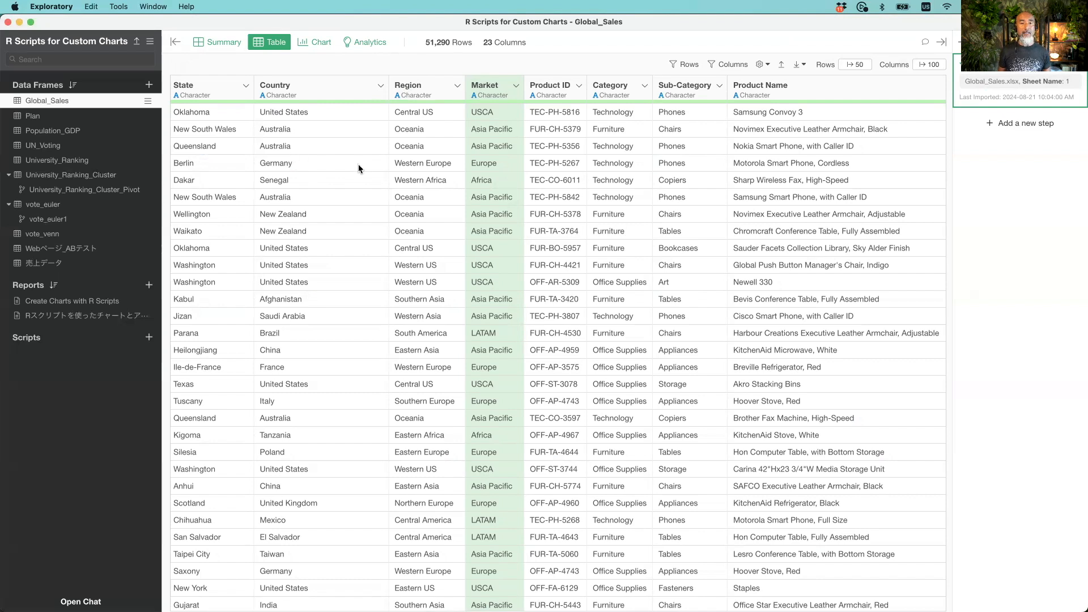
pyautogui.press('super+grave')
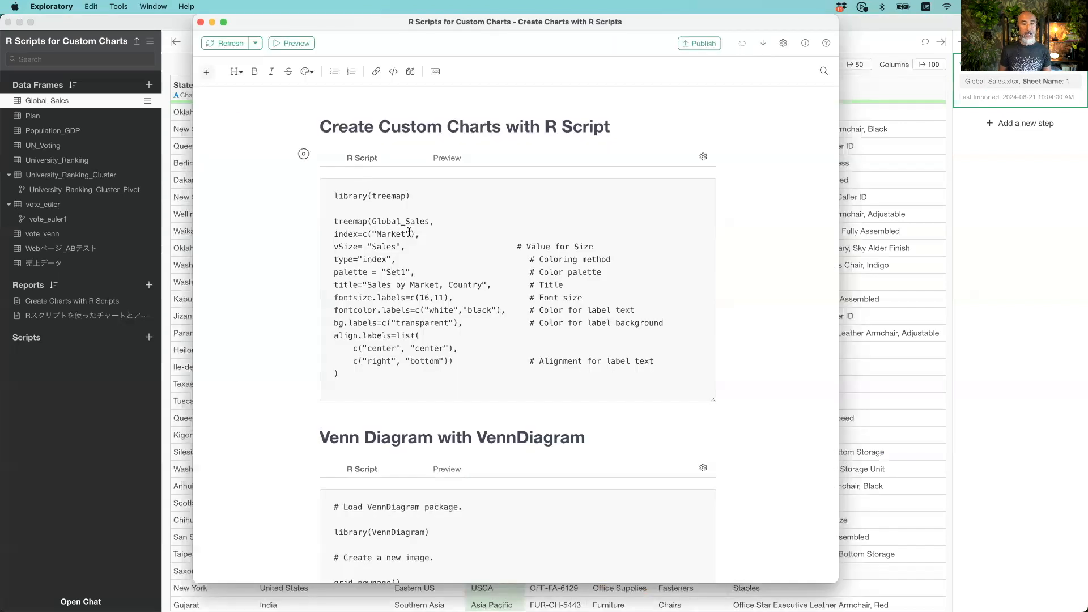
# - Add "Country" after "Market" in the treemap script's index and preview the treemap
pyautogui.click(570, 203)
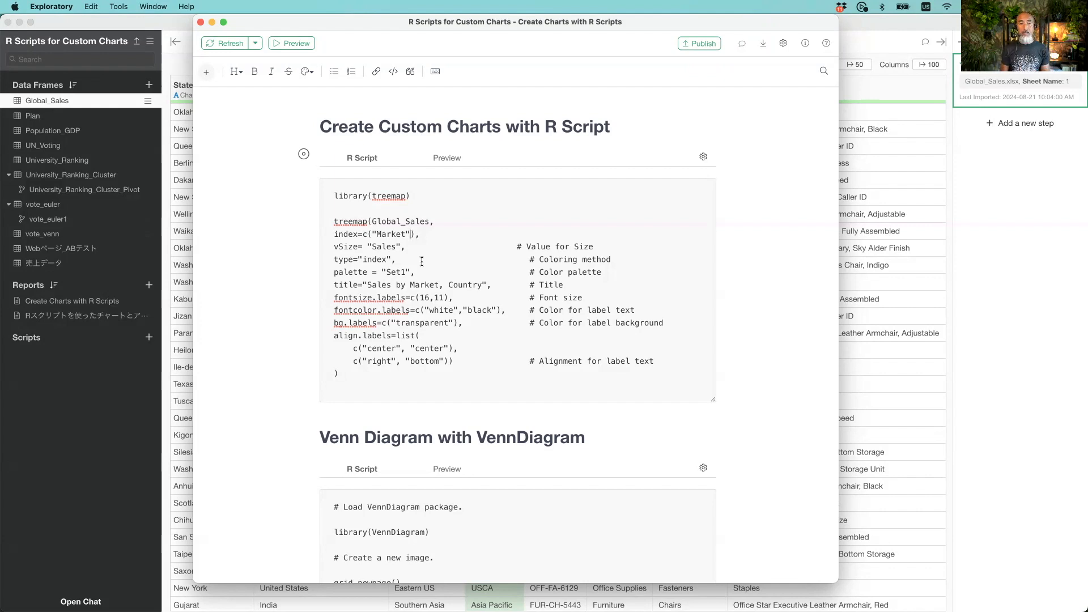
pyautogui.write(', ')
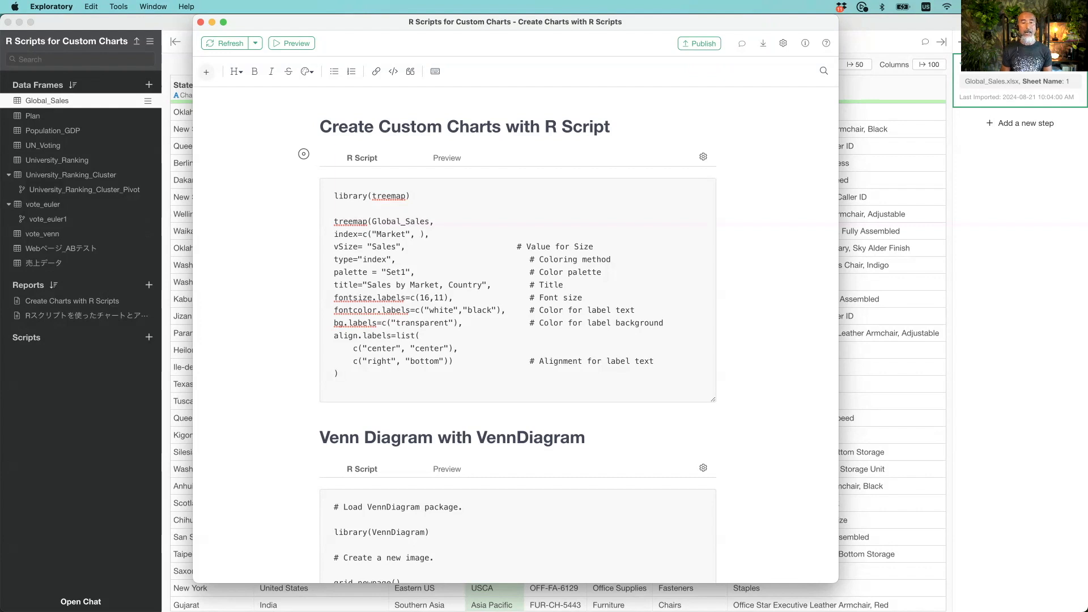
pyautogui.write('"Country')
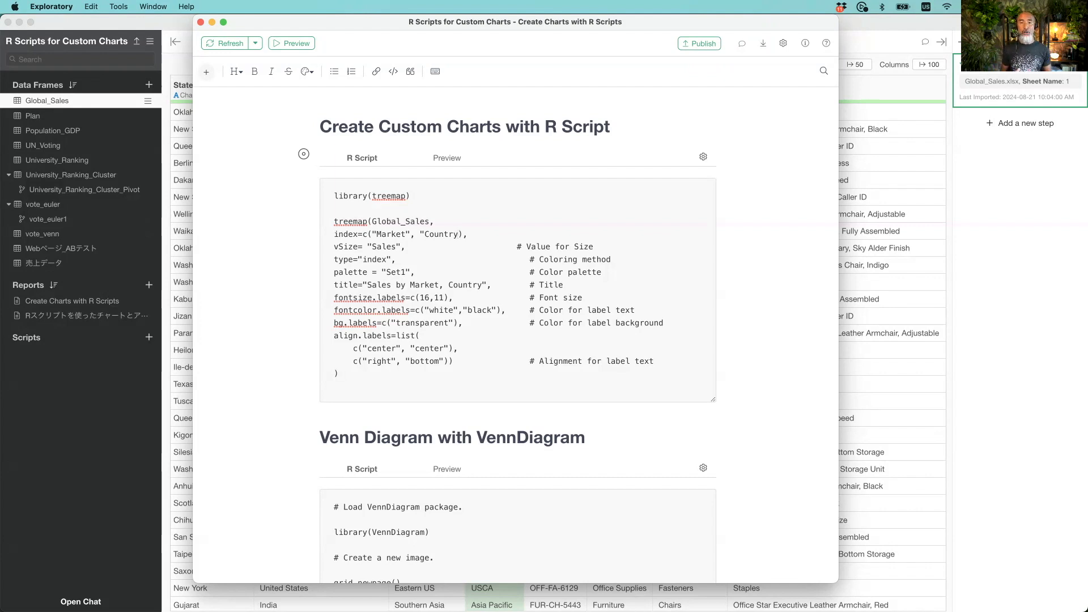
pyautogui.click(443, 158)
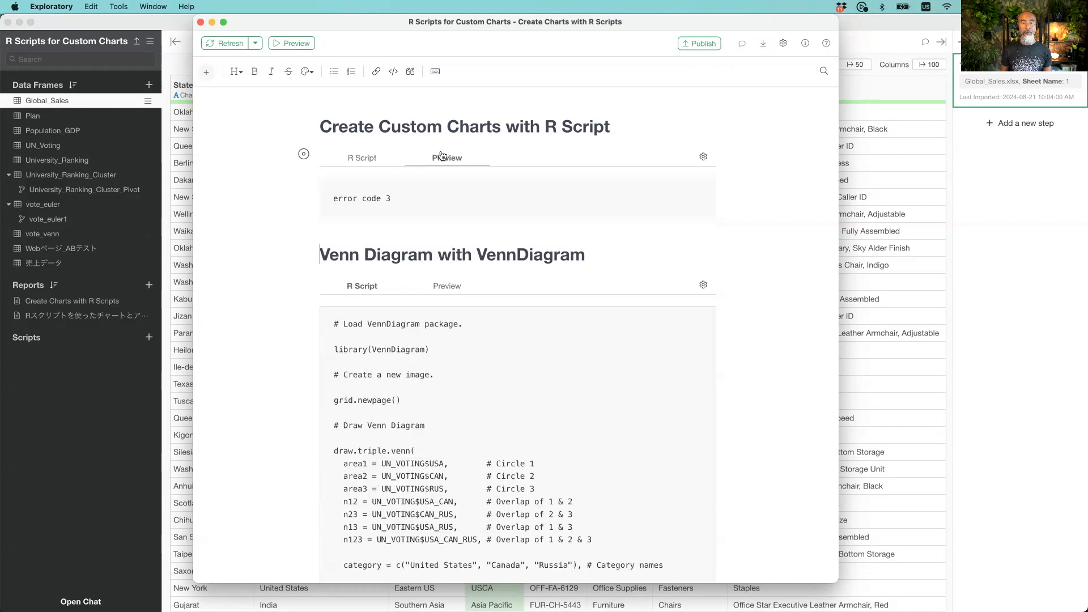
pyautogui.click(379, 158)
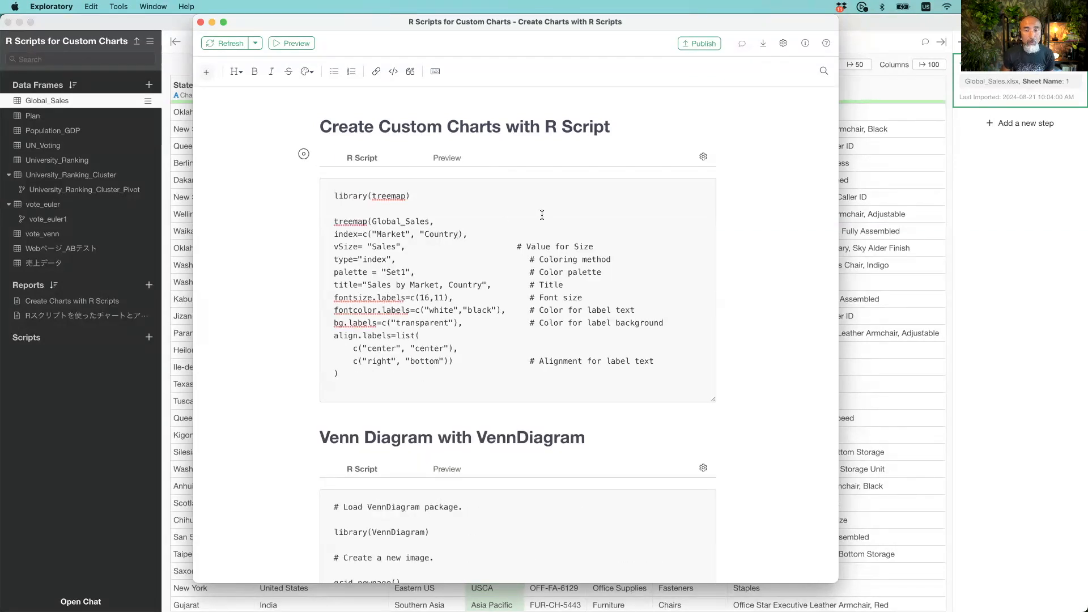
pyautogui.write('"')
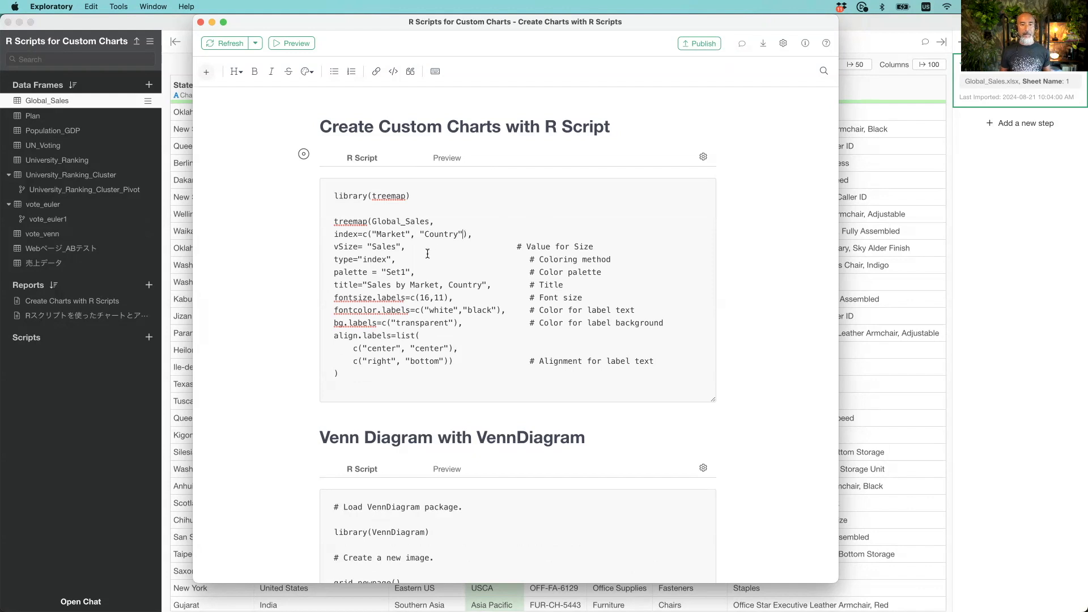
pyautogui.click(458, 158)
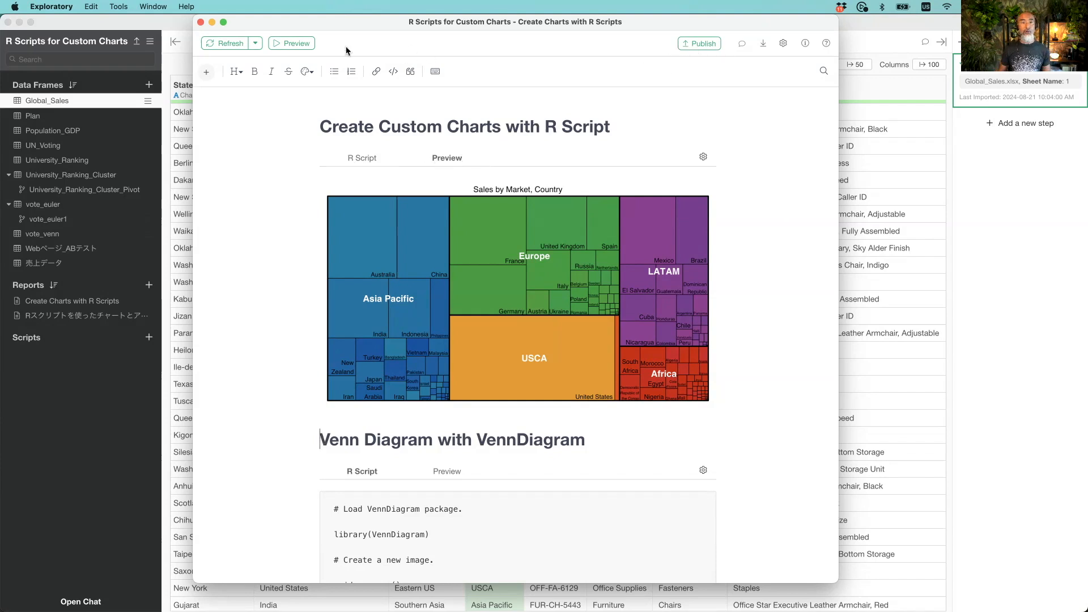
# - Preview the whole report in the browser, look through the rendered charts, and return to Exploratory
pyautogui.click(292, 51)
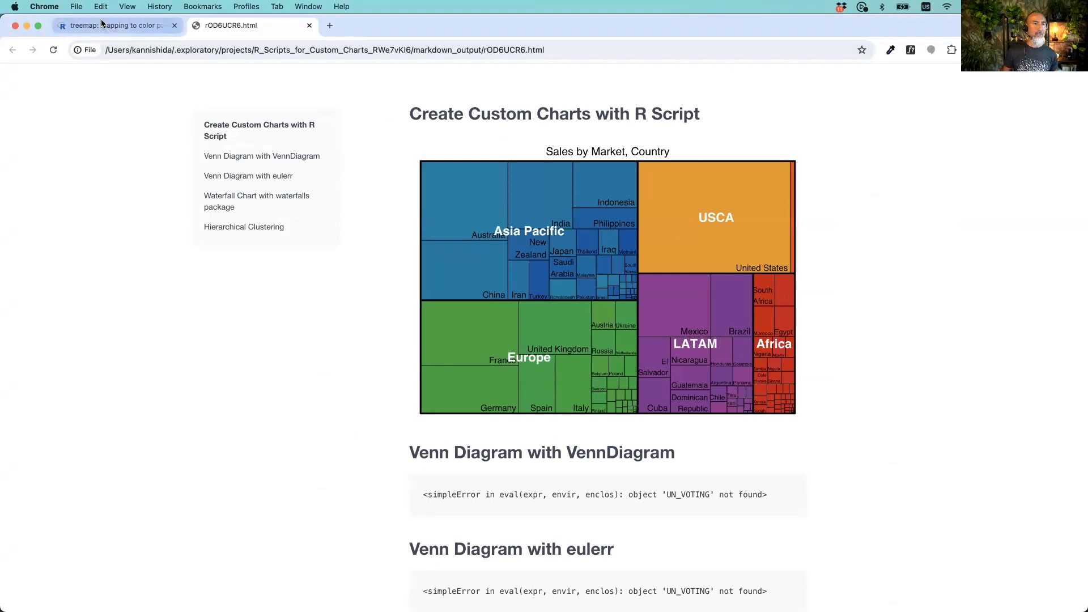
pyautogui.press('super+Tab')
pyautogui.press('super+Tab')
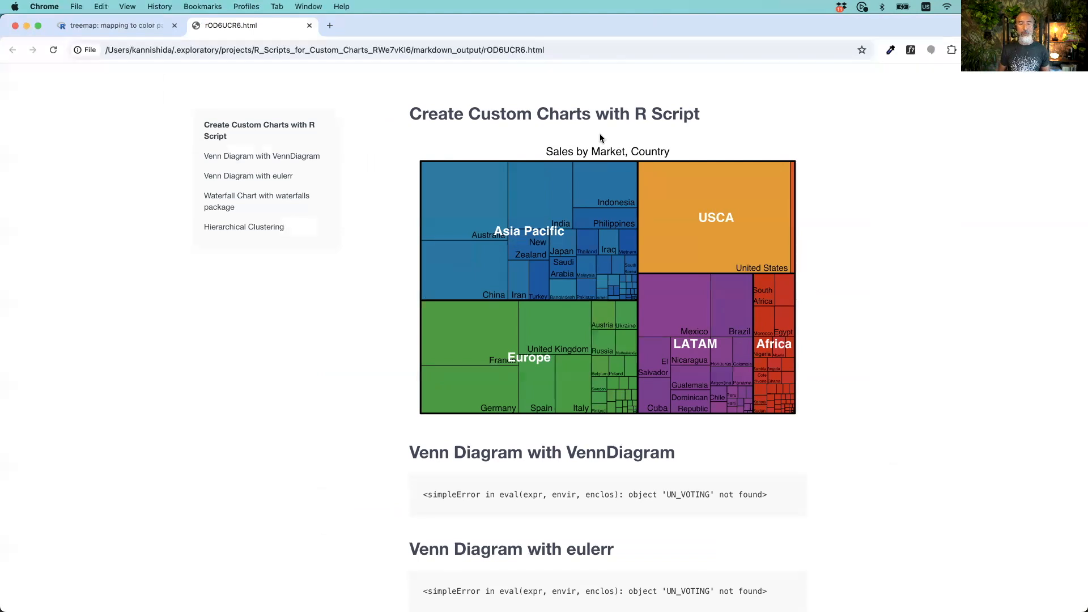
pyautogui.scroll(-2, 843, 336)
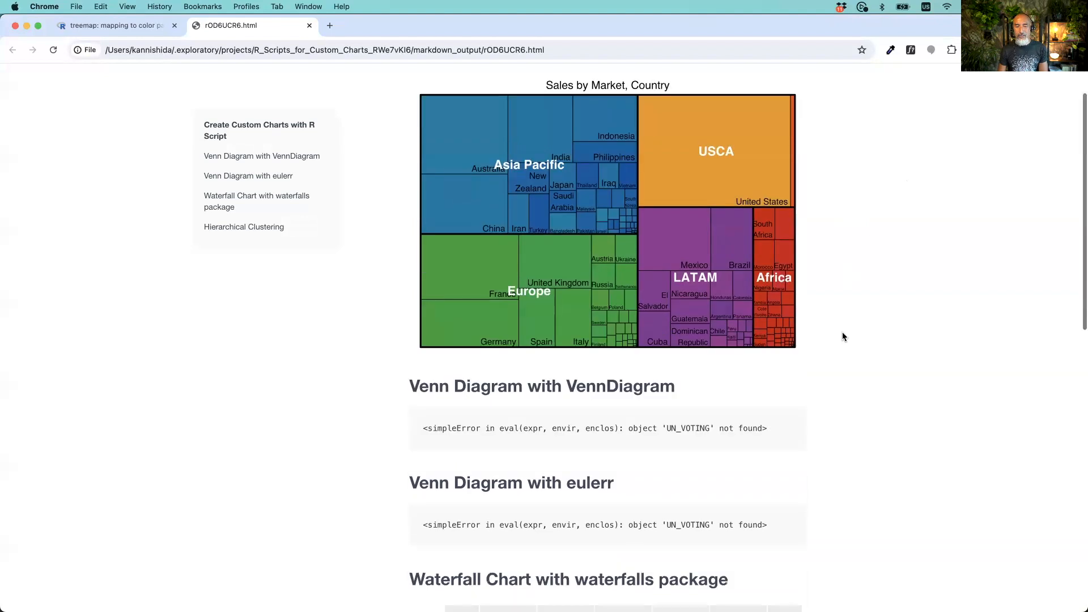
pyautogui.scroll(-3, 842, 336)
pyautogui.scroll(5, 863, 168)
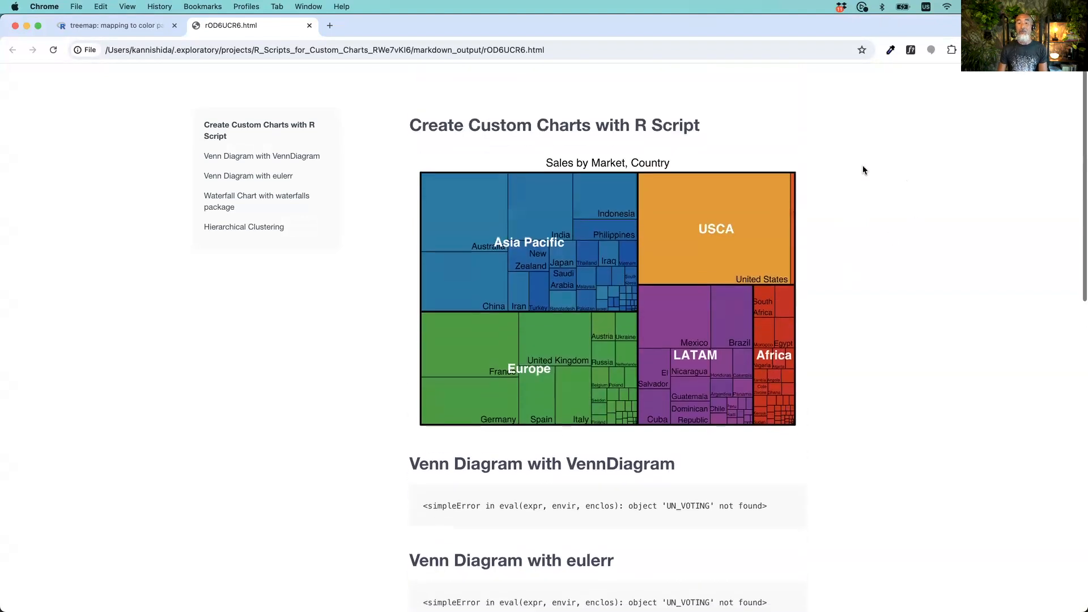
pyautogui.scroll(-1, 863, 169)
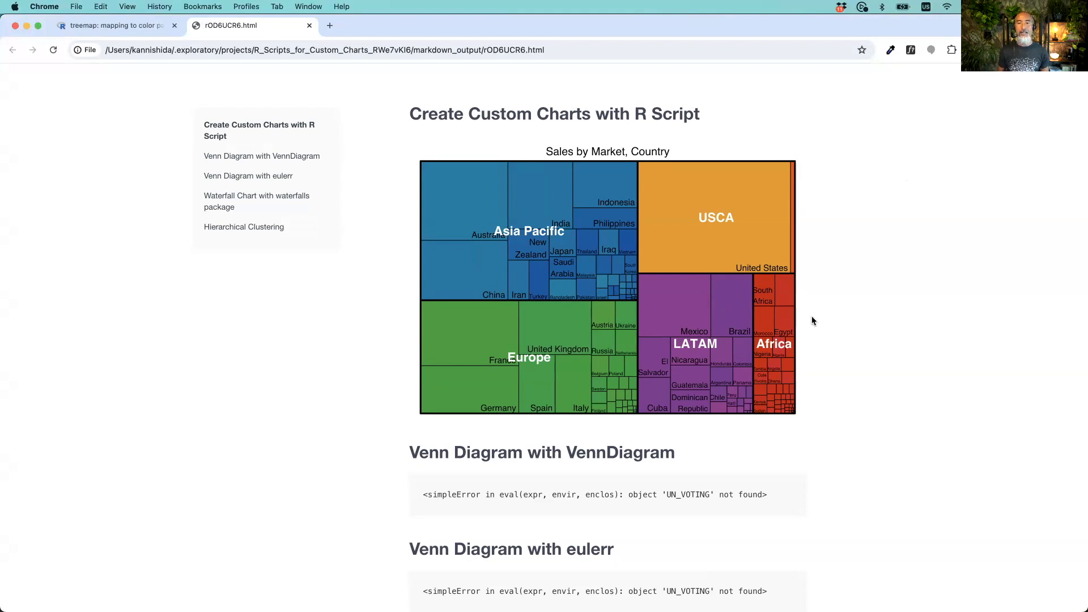
pyautogui.press('super+Tab')
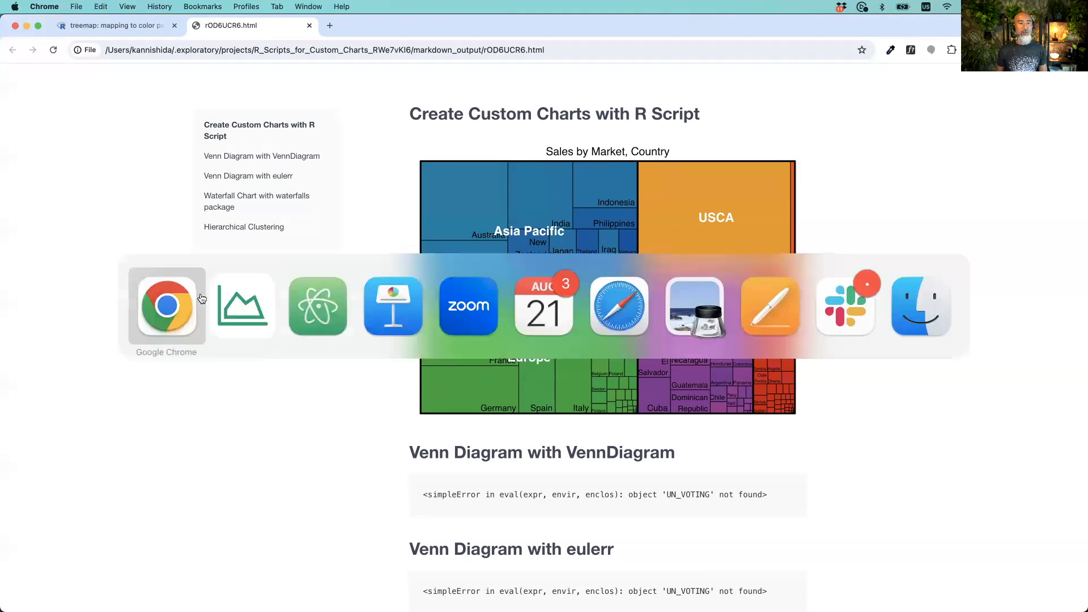
pyautogui.click(241, 299)
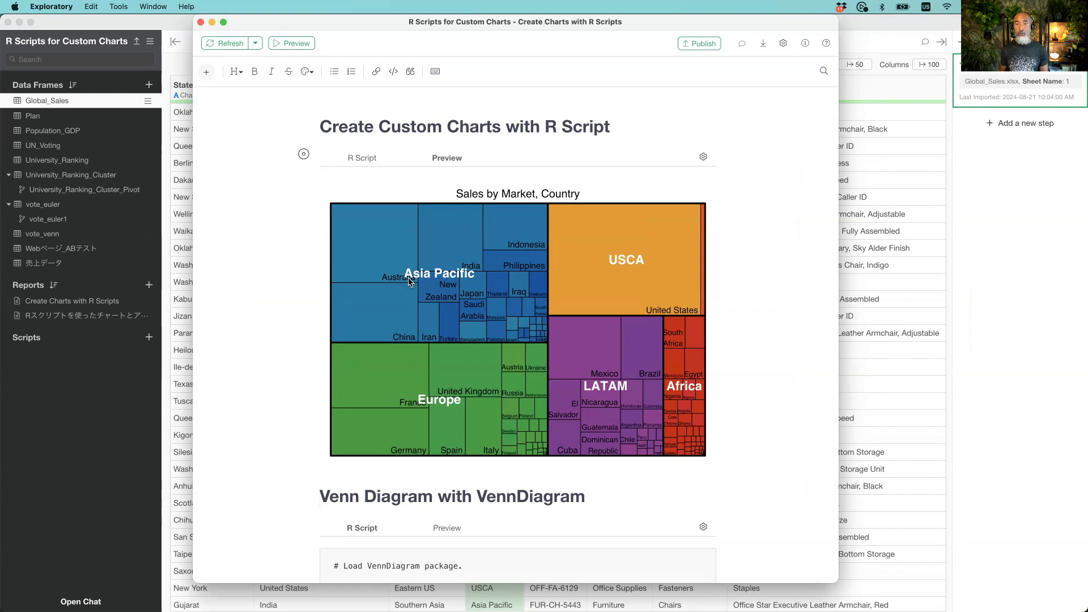
# - Switch to the v10 Introduction project and open its Sales Dashboard
pyautogui.press('super+Tab')
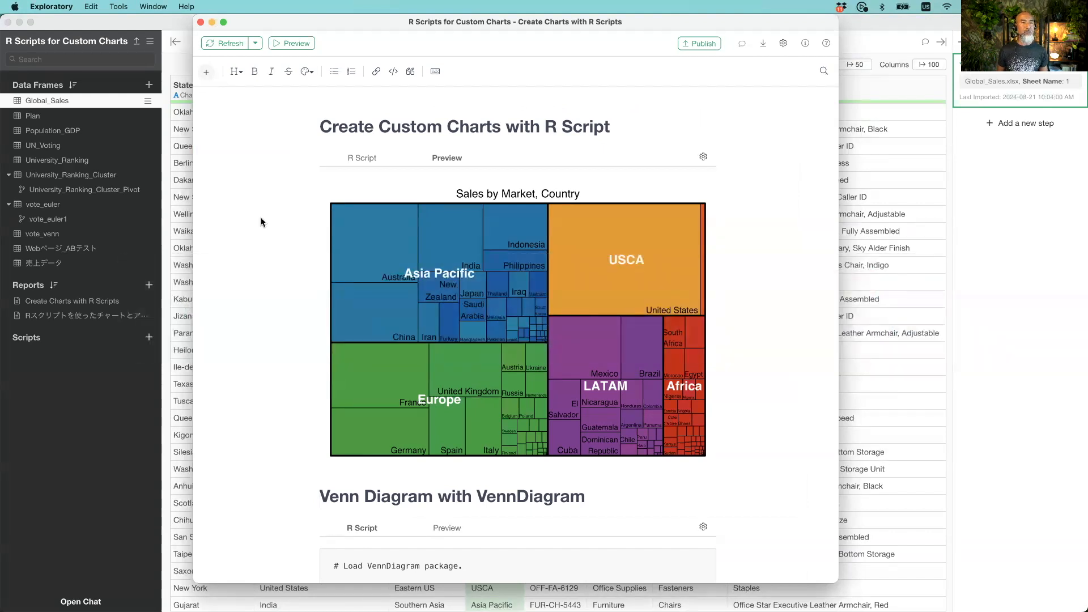
pyautogui.press('super+grave')
pyautogui.press('super+grave')
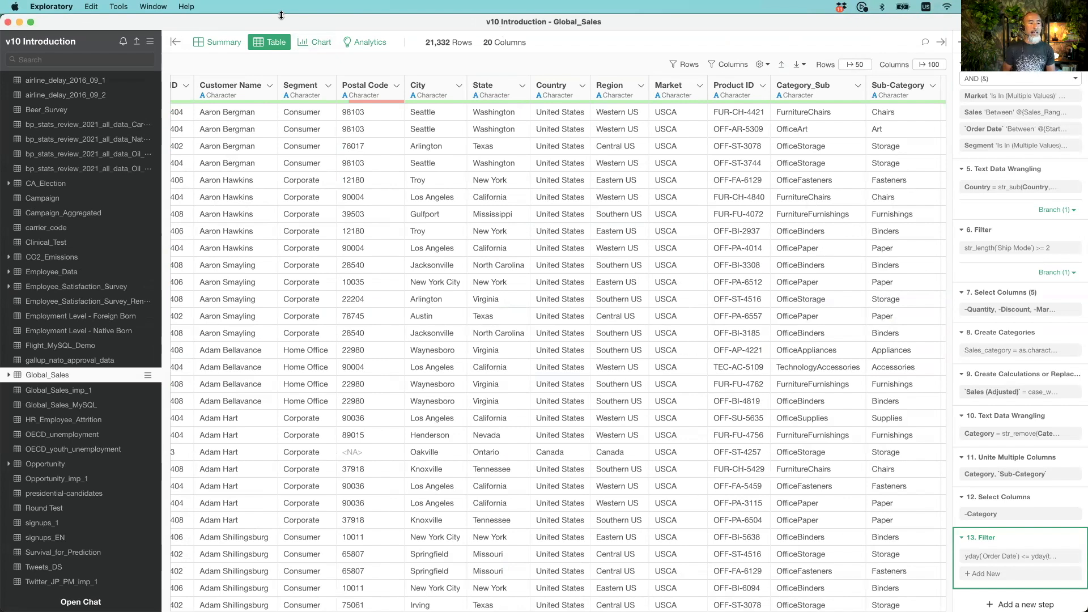
pyautogui.hscroll(-5, 312, 155)
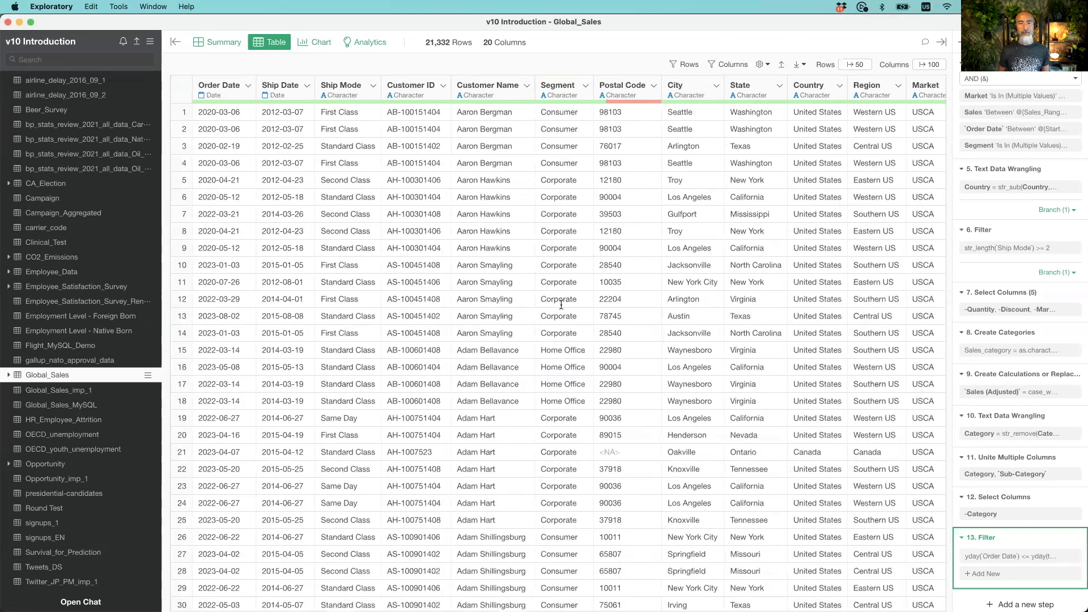
pyautogui.moveTo(99, 390)
pyautogui.scroll(-10, 102, 391)
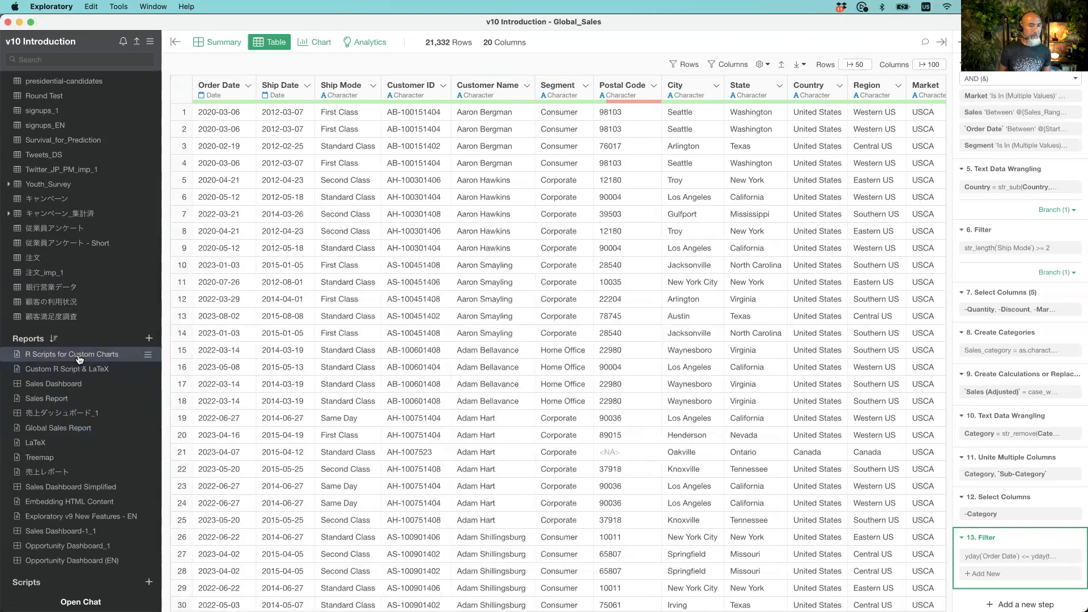
pyautogui.moveTo(79, 360)
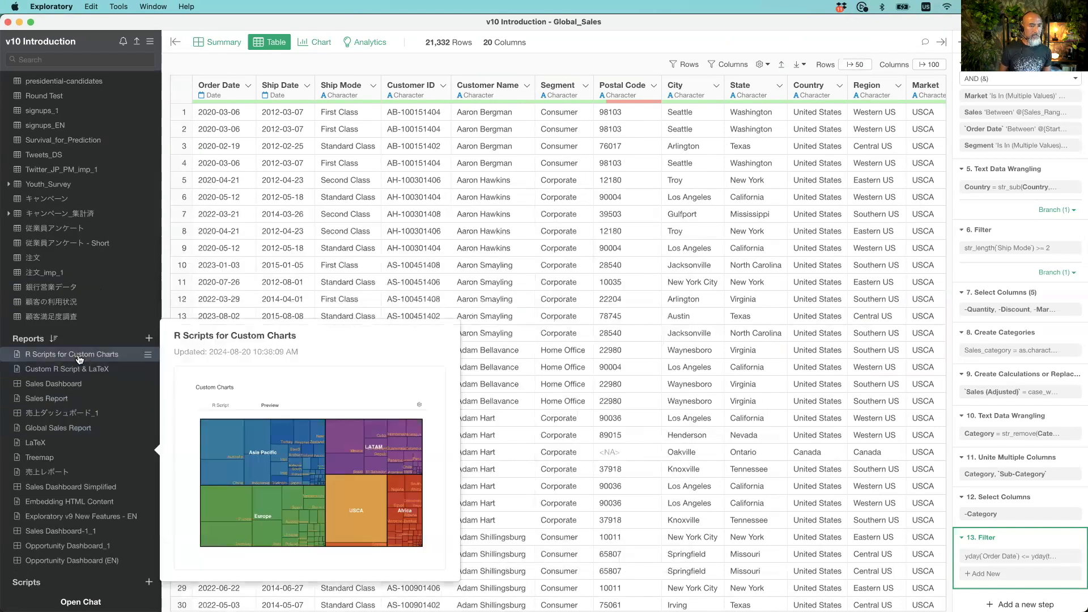
pyautogui.click(72, 387)
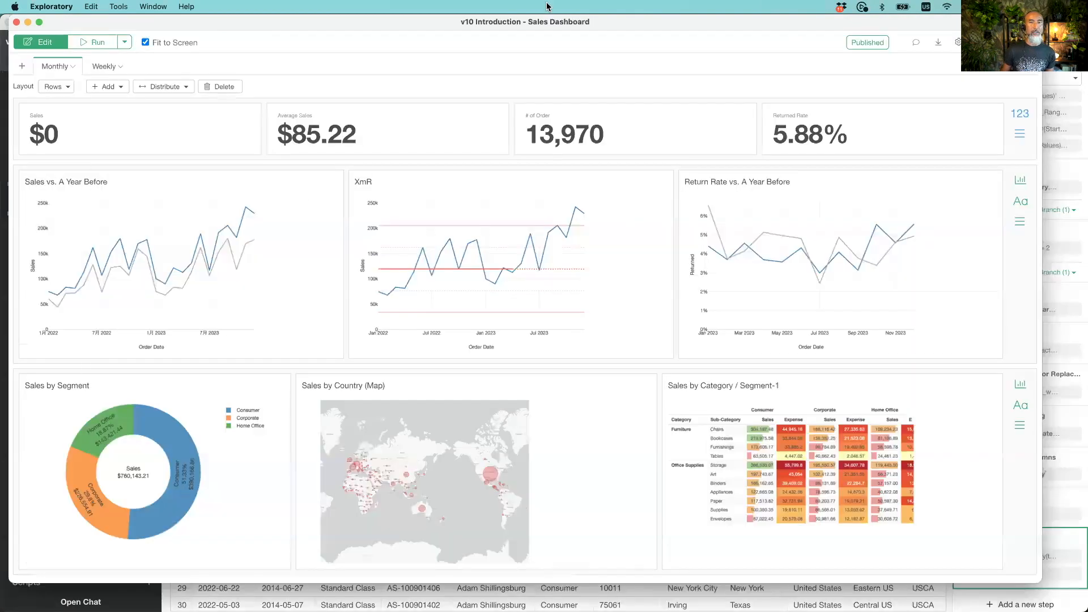
pyautogui.moveTo(518, 30); pyautogui.dragTo(532, 33)
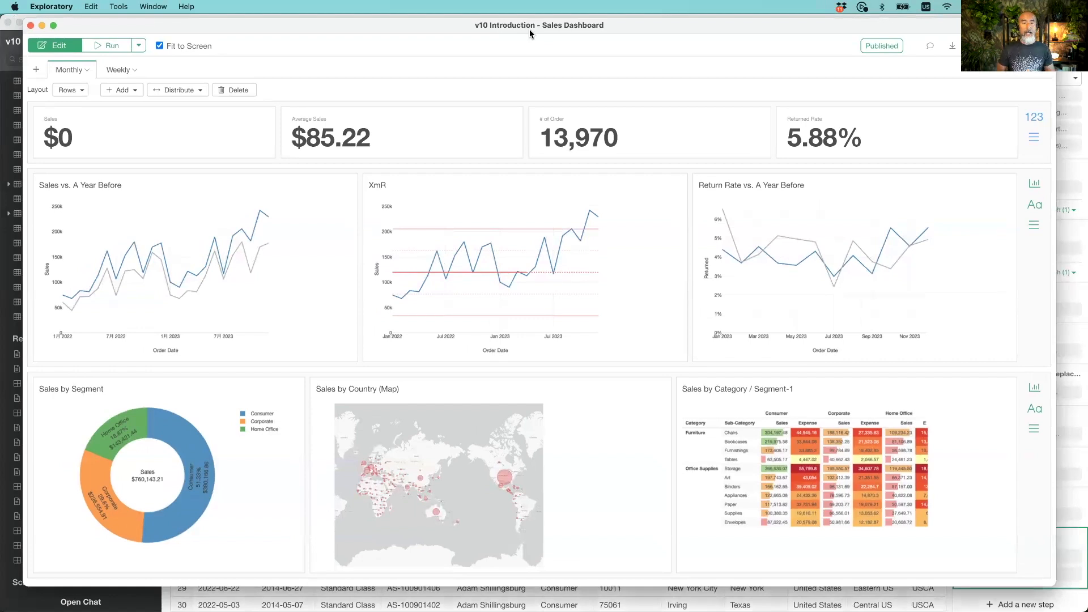
# - Look through the dashboard's Monthly and Weekly pages, run the dashboard to inspect its charts, and return to editing
pyautogui.click(121, 72)
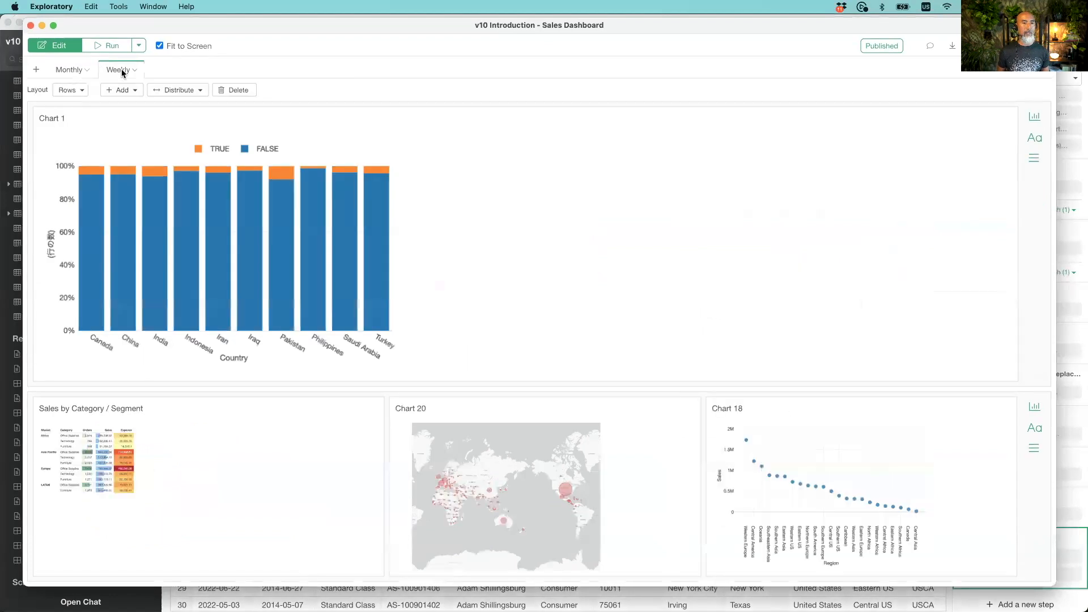
pyautogui.click(69, 71)
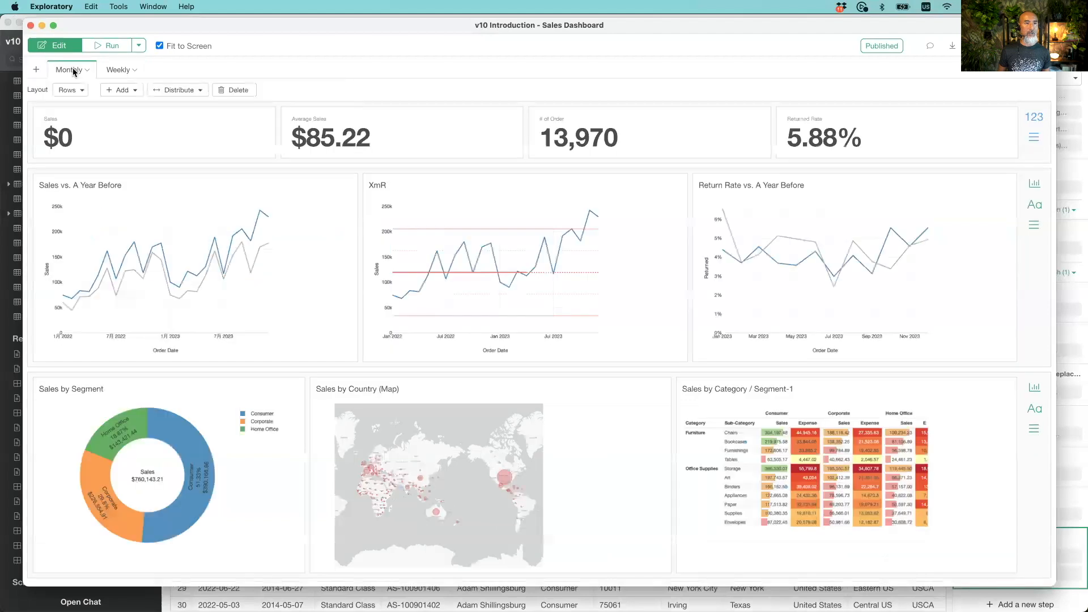
pyautogui.click(110, 49)
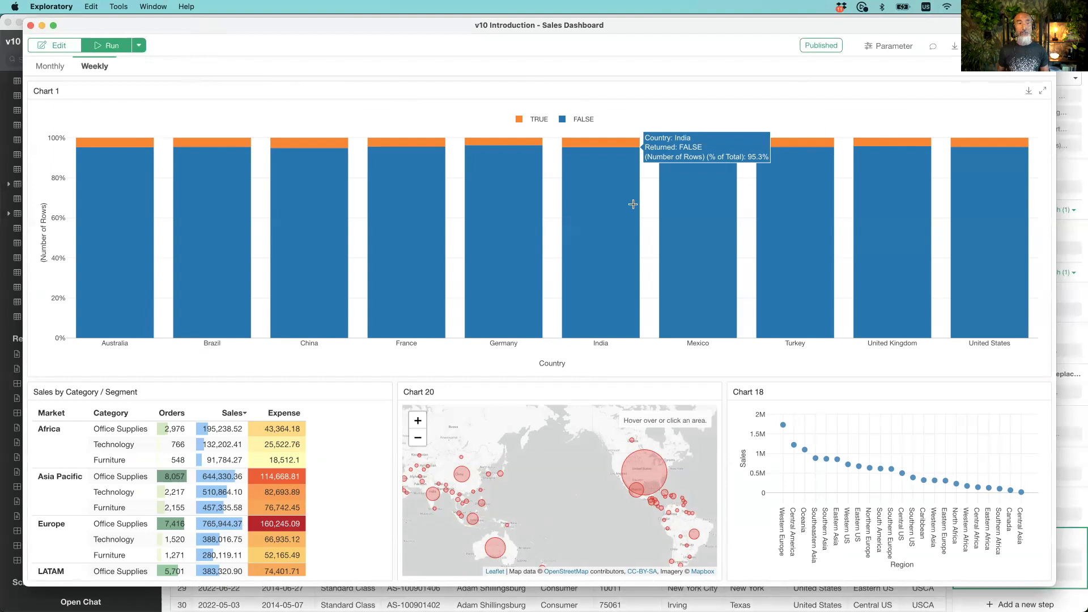
pyautogui.click(58, 46)
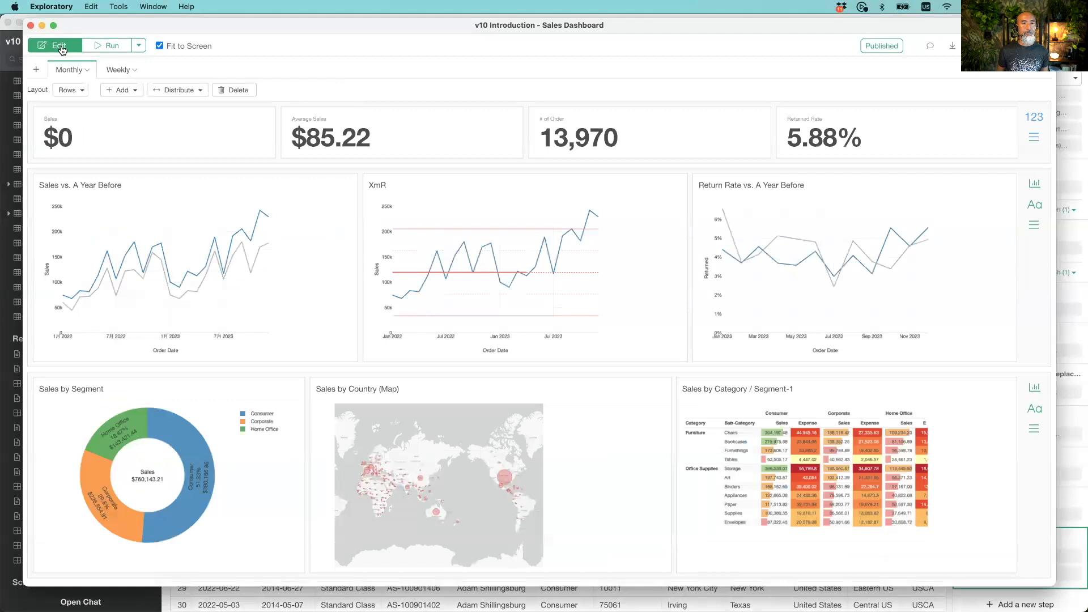
pyautogui.moveTo(975, 187)
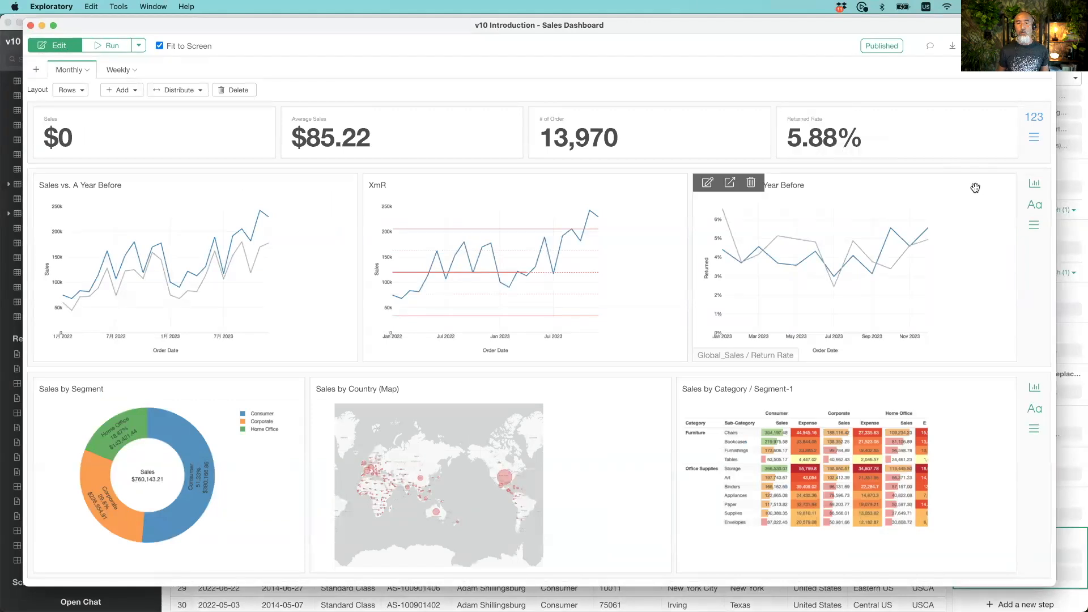
# - Add a text panel beside Chart 1 on the Weekly page and insert an R Script block in it
pyautogui.click(110, 72)
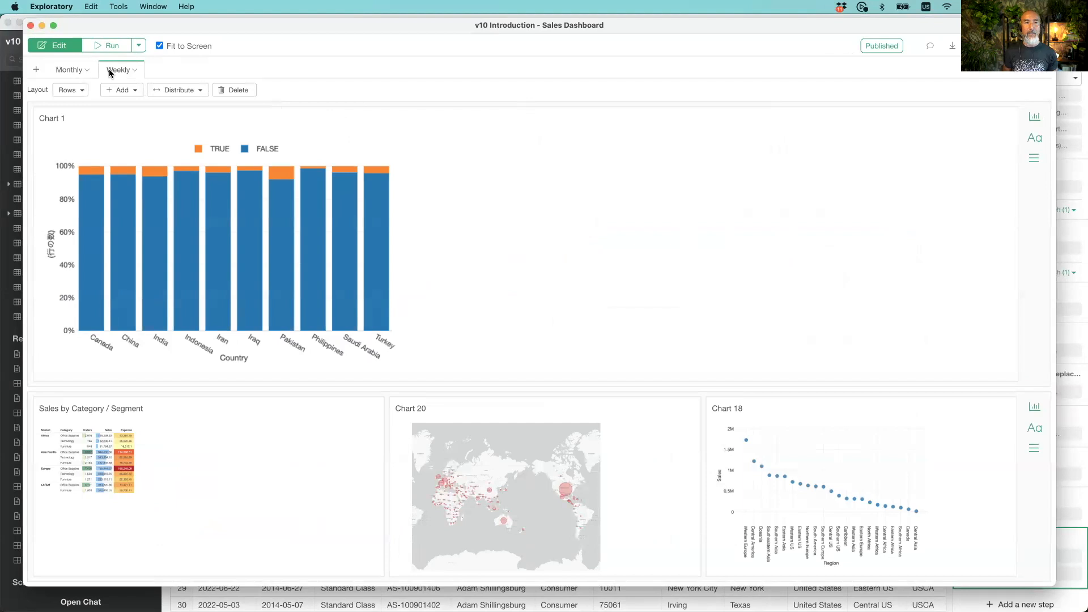
pyautogui.moveTo(981, 219)
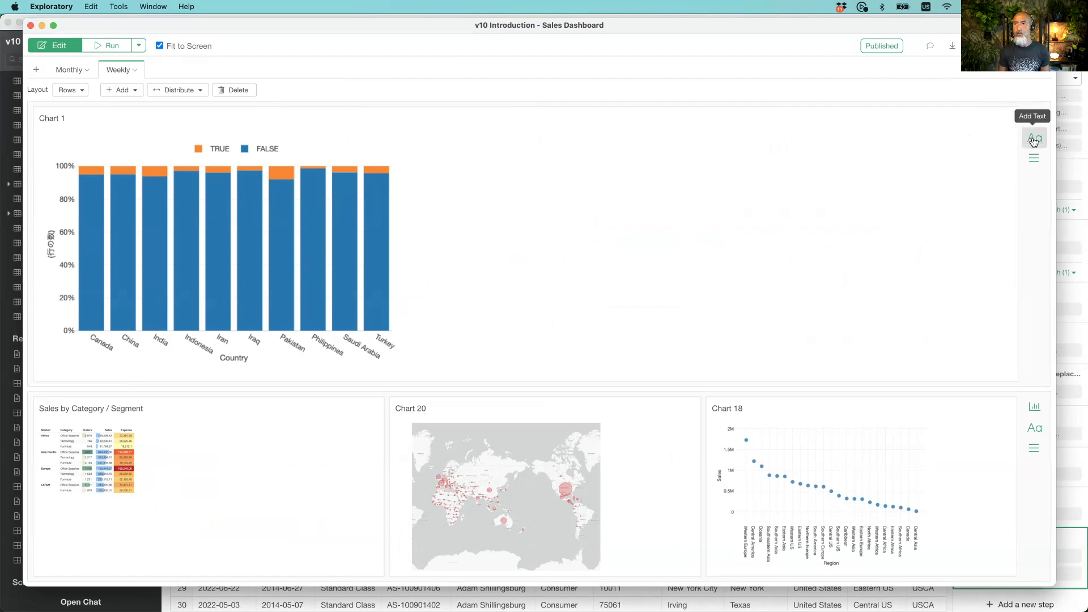
pyautogui.click(1034, 142)
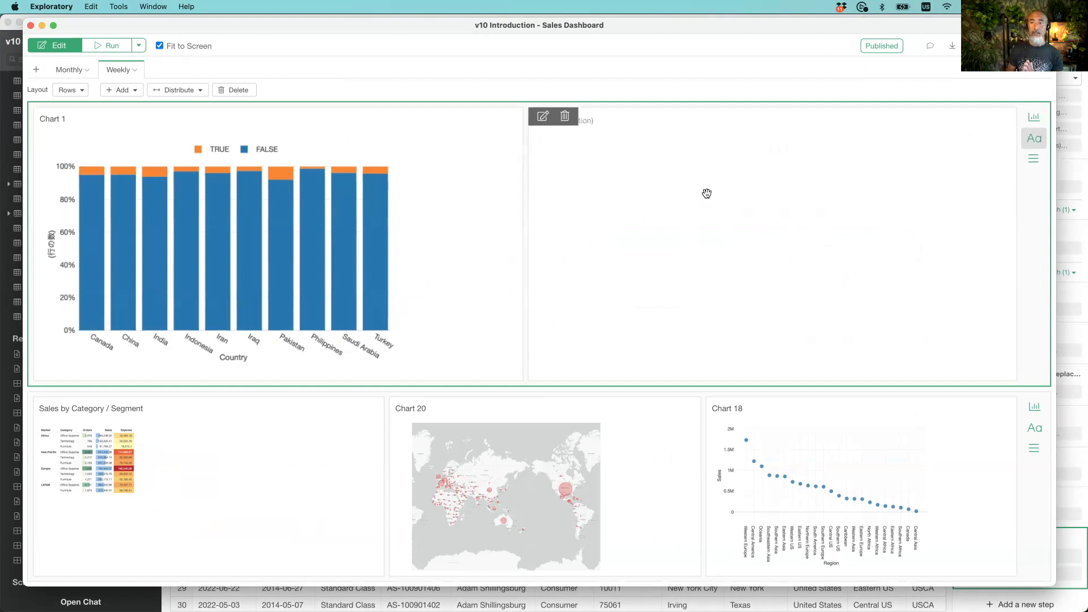
pyautogui.click(543, 116)
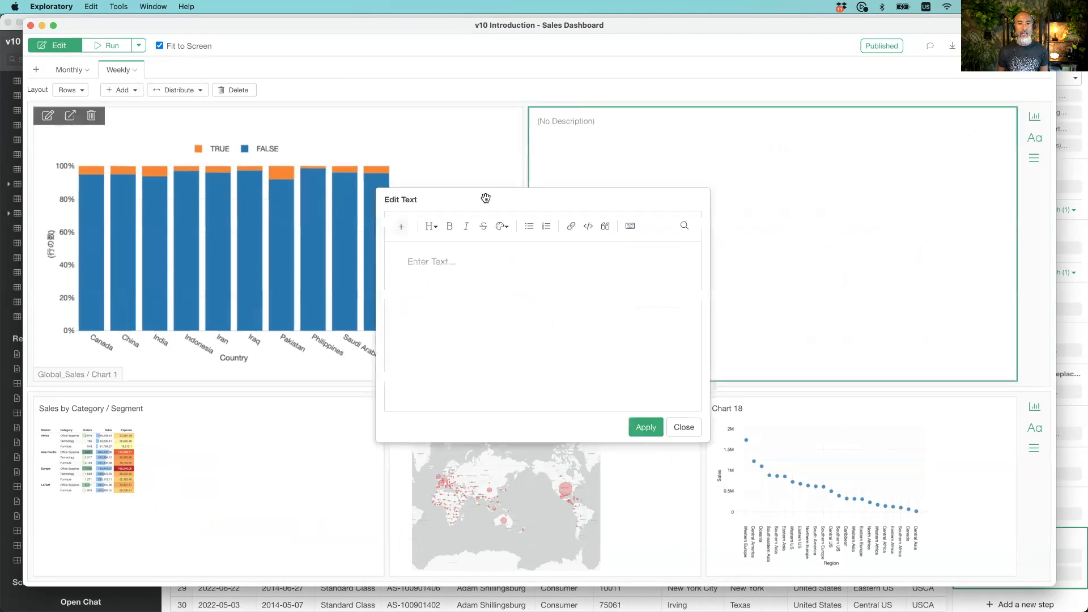
pyautogui.moveTo(521, 201); pyautogui.dragTo(514, 126)
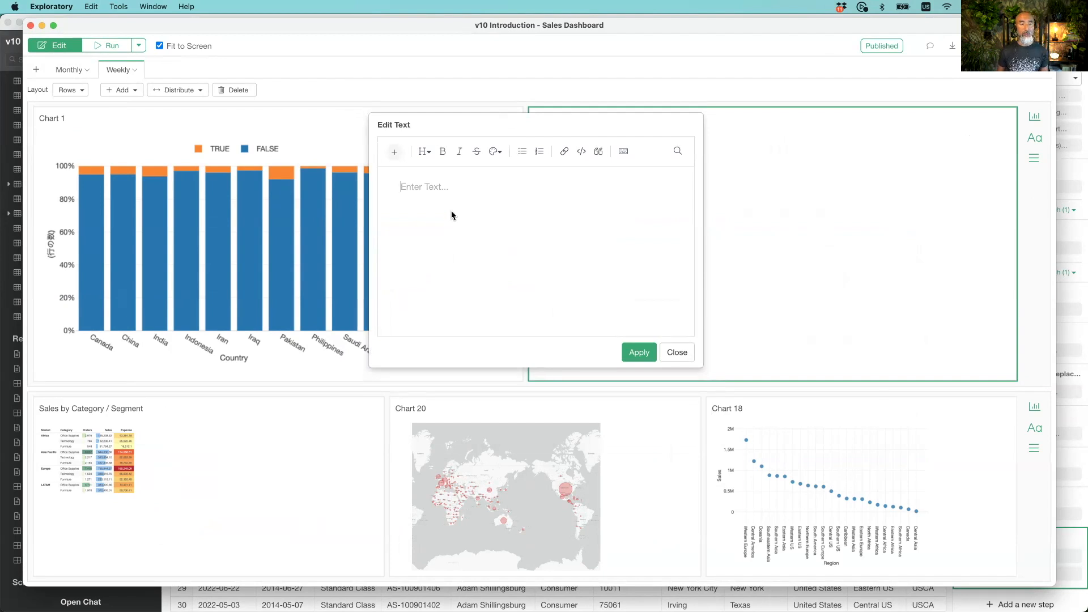
pyautogui.click(395, 152)
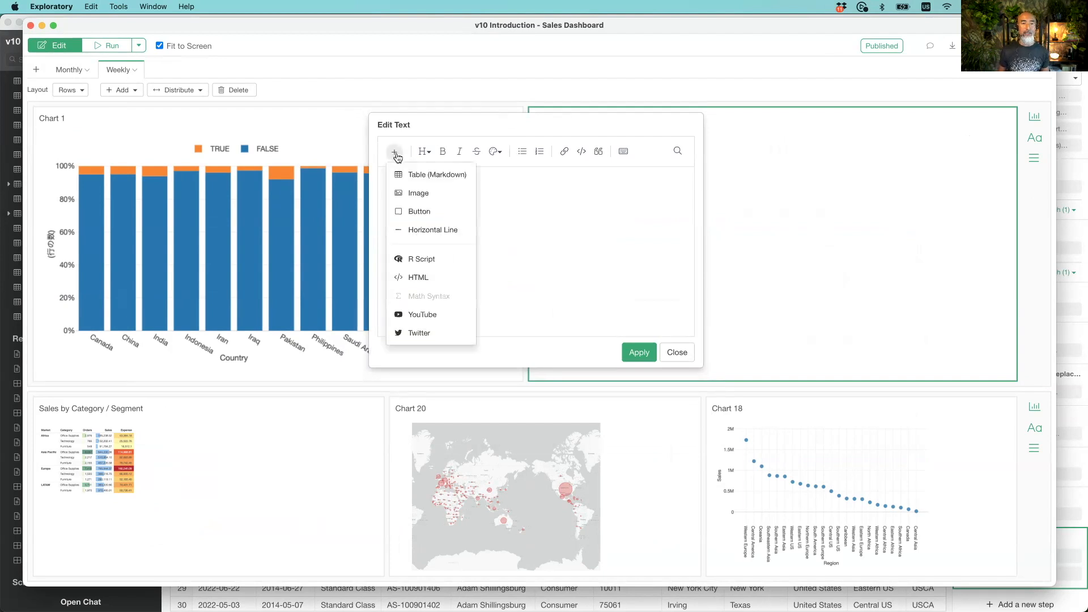
pyautogui.click(410, 261)
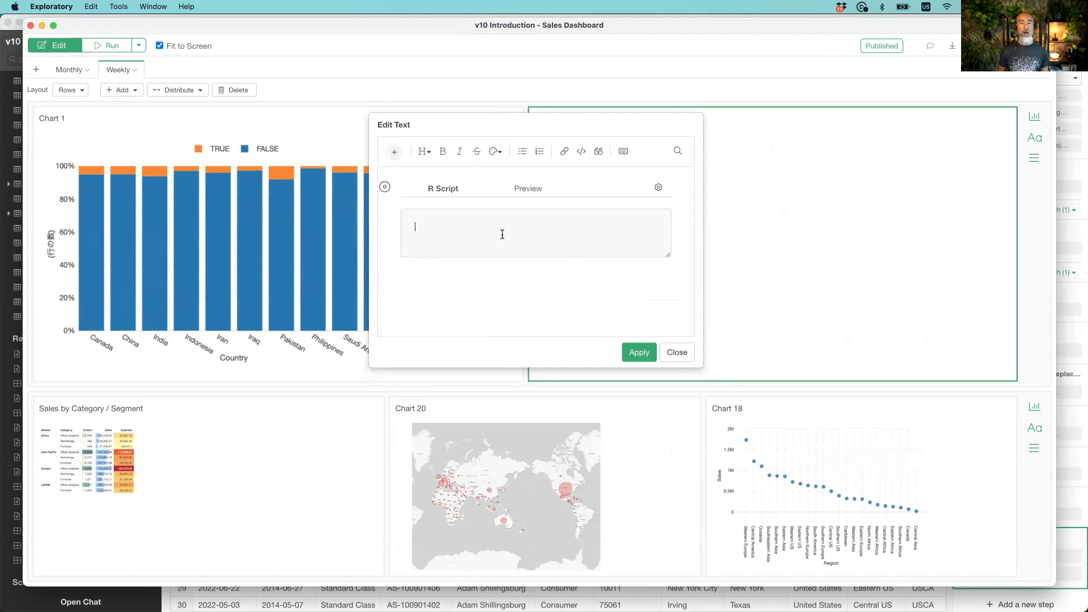
# - Copy the treemap script from the Atom editor and paste it into the R Script block in Exploratory
pyautogui.press('super+Tab')
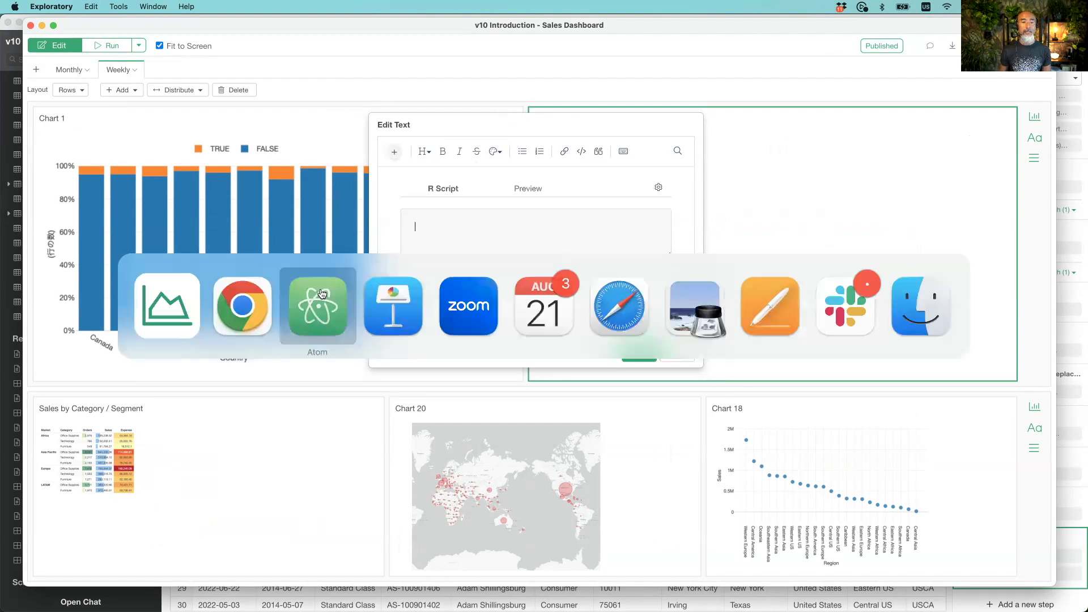
pyautogui.click(318, 306)
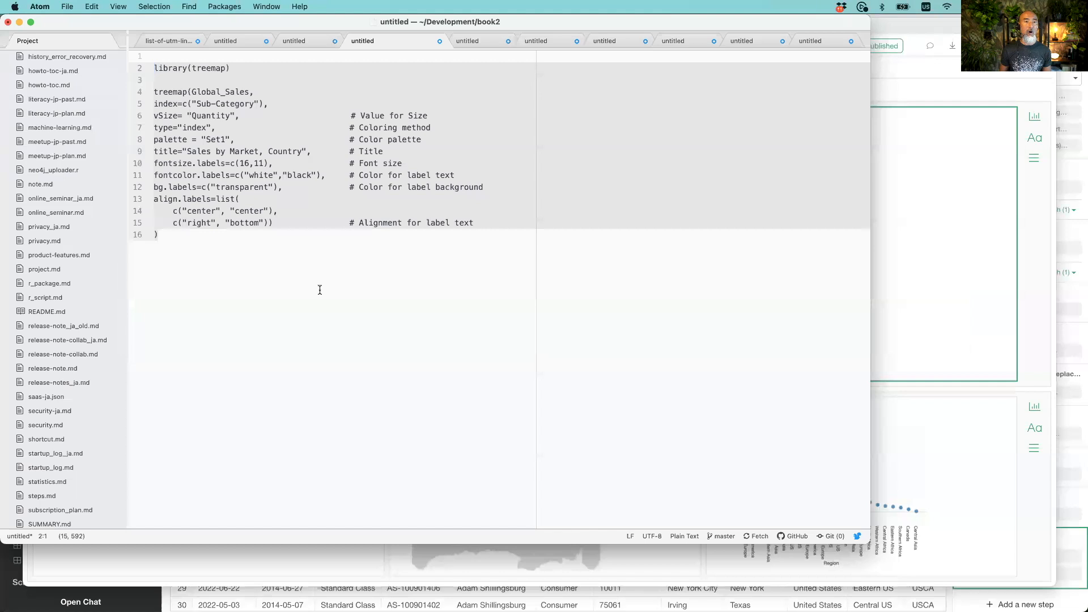
pyautogui.press('super+Tab')
pyautogui.write('library(treemap)  treemap(Global_Sales, index=c("Sub-Category"), vSize= "Quantity",                       # Value for Size type="index",                            # Coloring method palette = "Set1",                        # Color palette title="Sales by Market, Country",        # Title fontsize.labels=c(16,11),                # Font size fontcolor.labels=c("white","black"),     # Color for label text bg.labels=c("transparent"),              # Color for label background align.labels=list(     c("center", "center"),     c("right", "bottom"))                # Alignment for label text )')
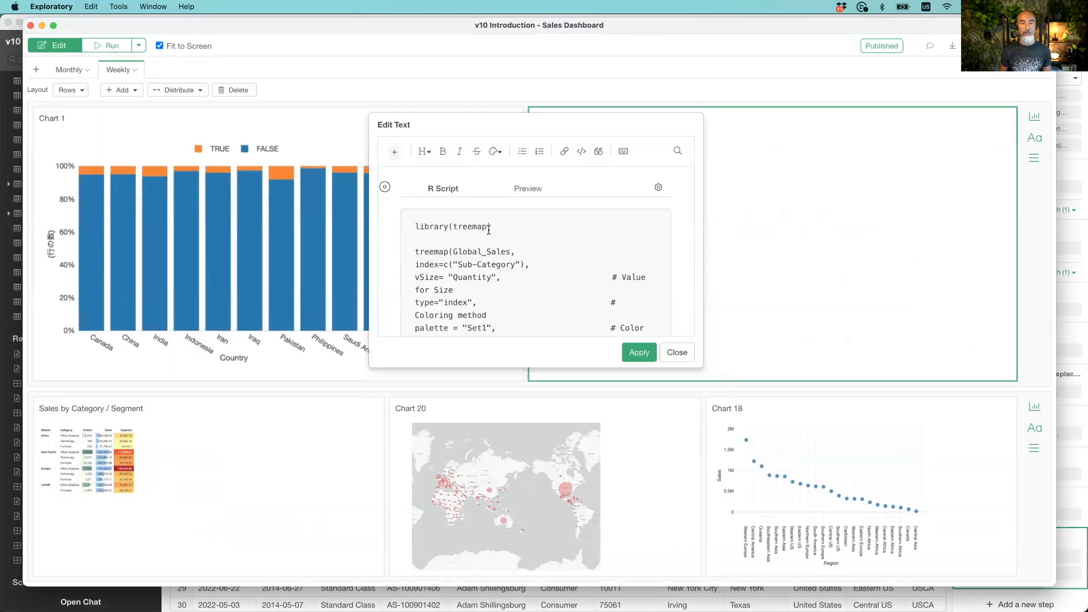
# - In the treemap script, set index to "Market", "Country" and vSize to "Sales"
pyautogui.scroll(-3, 524, 247)
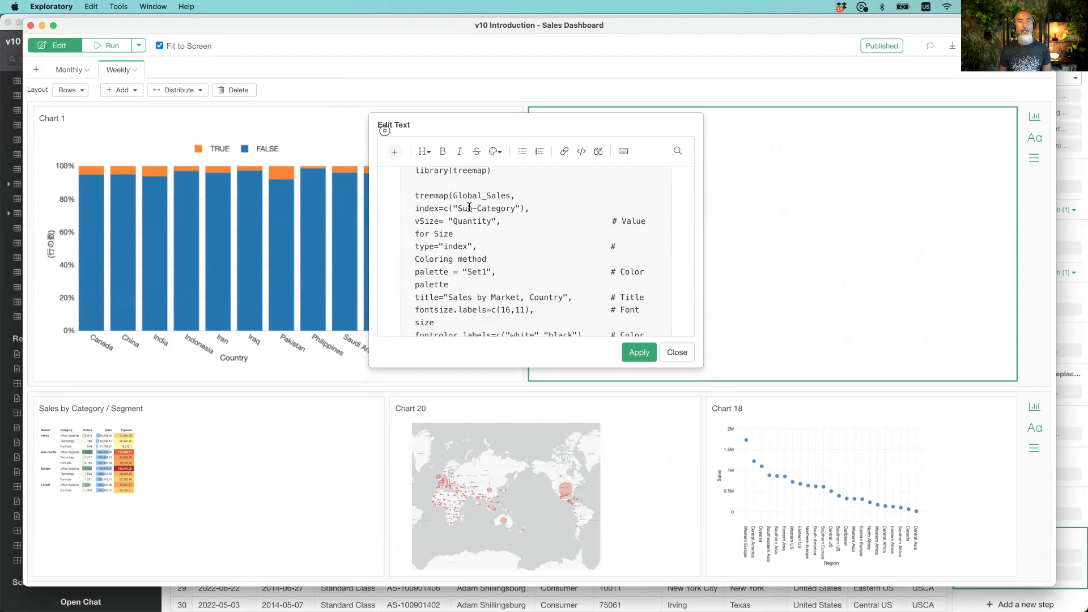
pyautogui.hotkey('shift', 'Right')
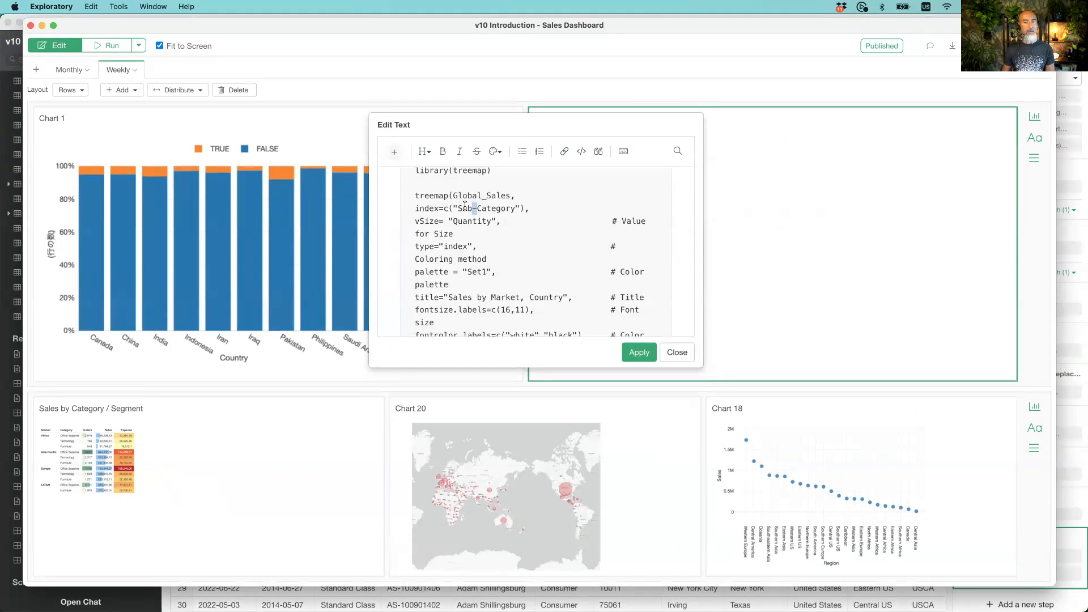
pyautogui.moveTo(458, 208); pyautogui.dragTo(517, 212)
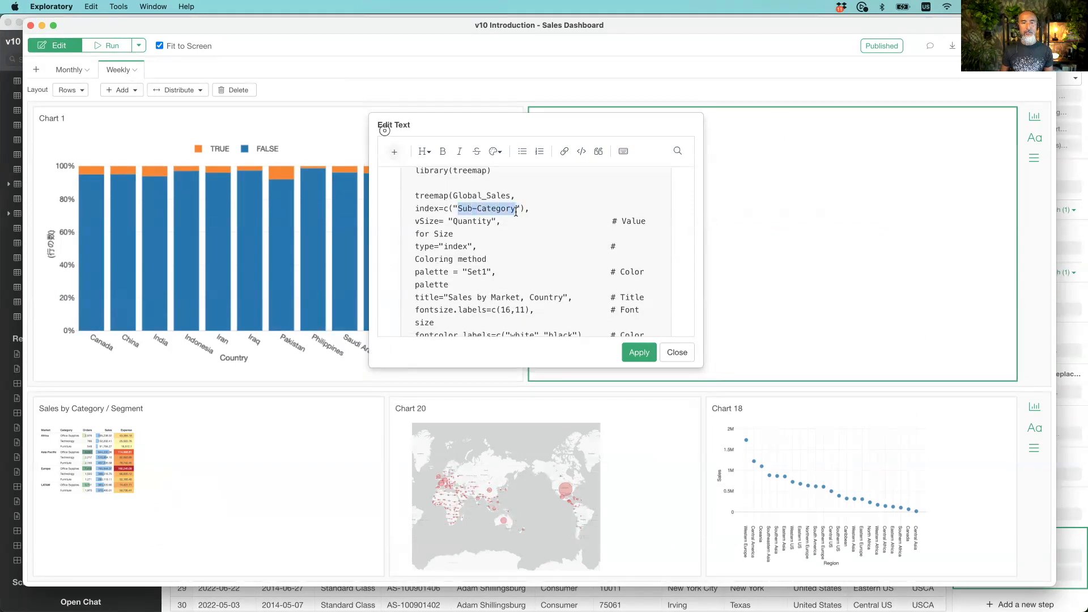
pyautogui.write('Market')
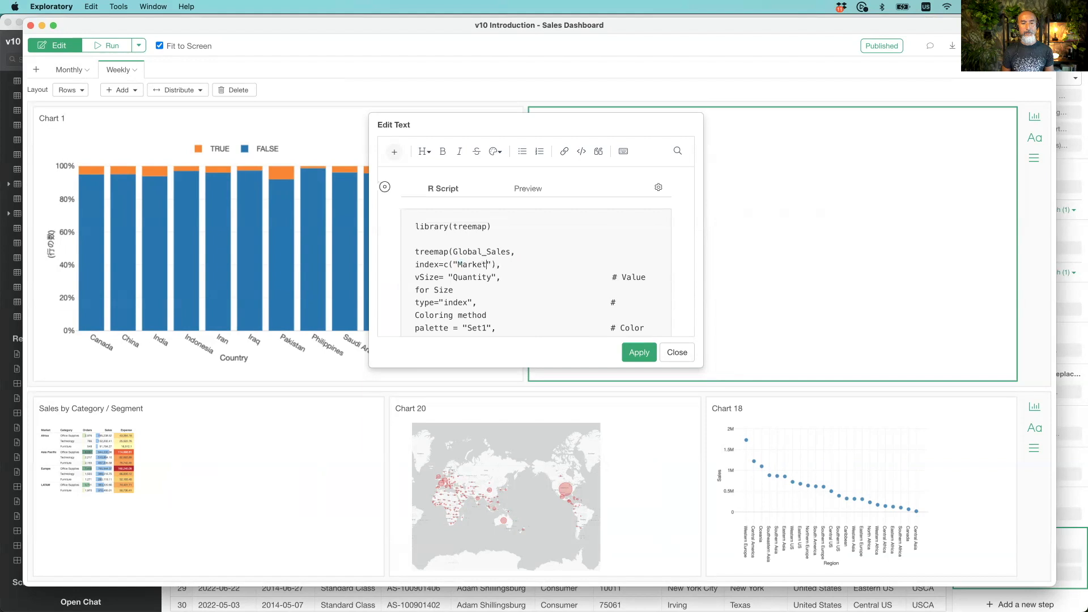
pyautogui.write(', "')
pyautogui.write('"')
pyautogui.write('Country')
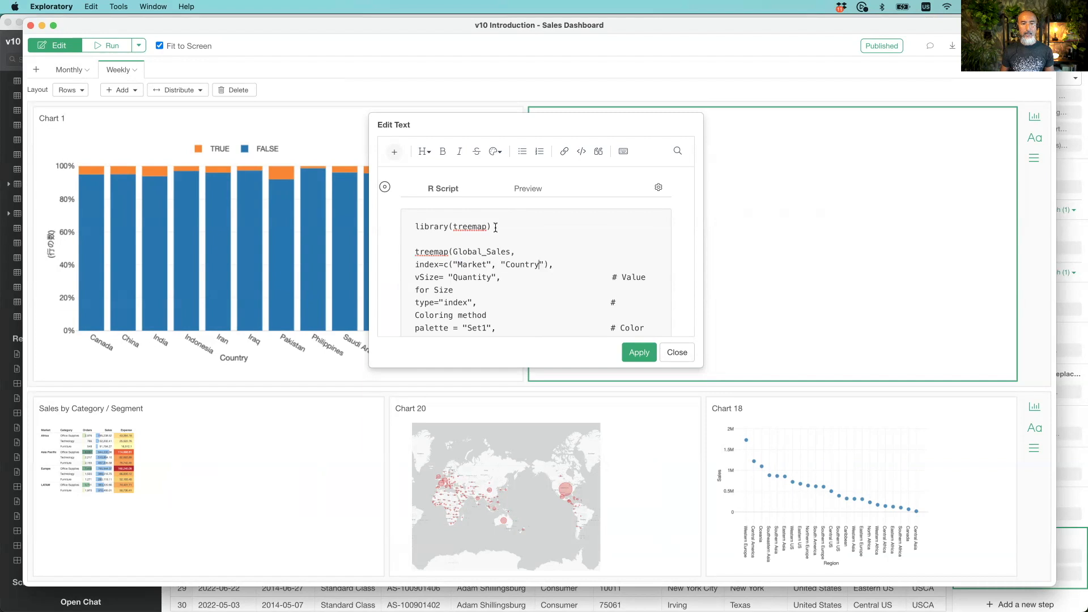
pyautogui.doubleClick(466, 276)
pyautogui.write('Sales')
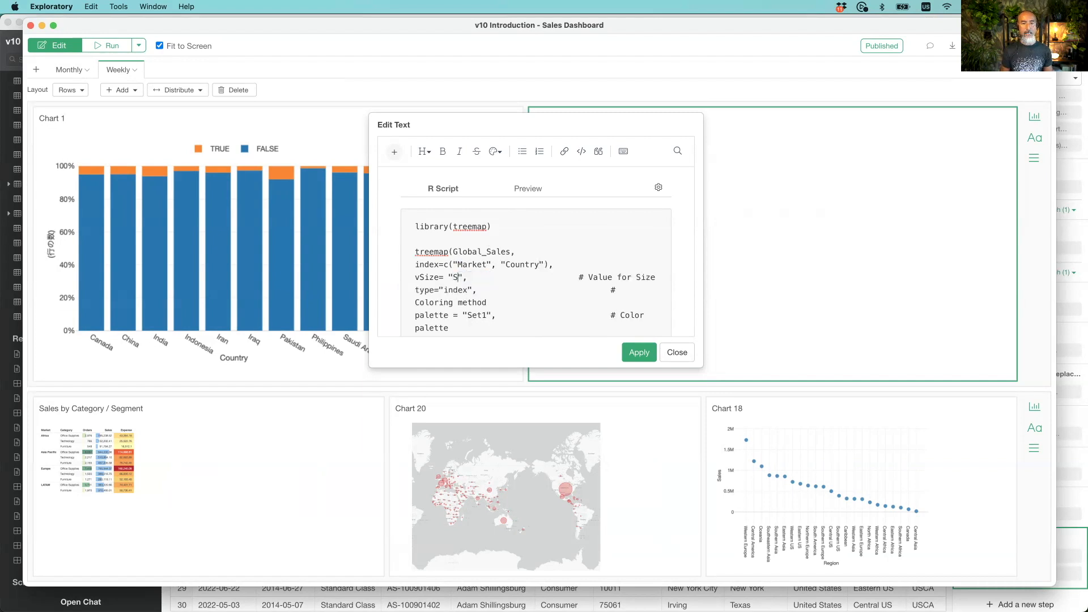
# - Preview the treemap, apply the script to the text panel, and run the Weekly dashboard
pyautogui.click(522, 189)
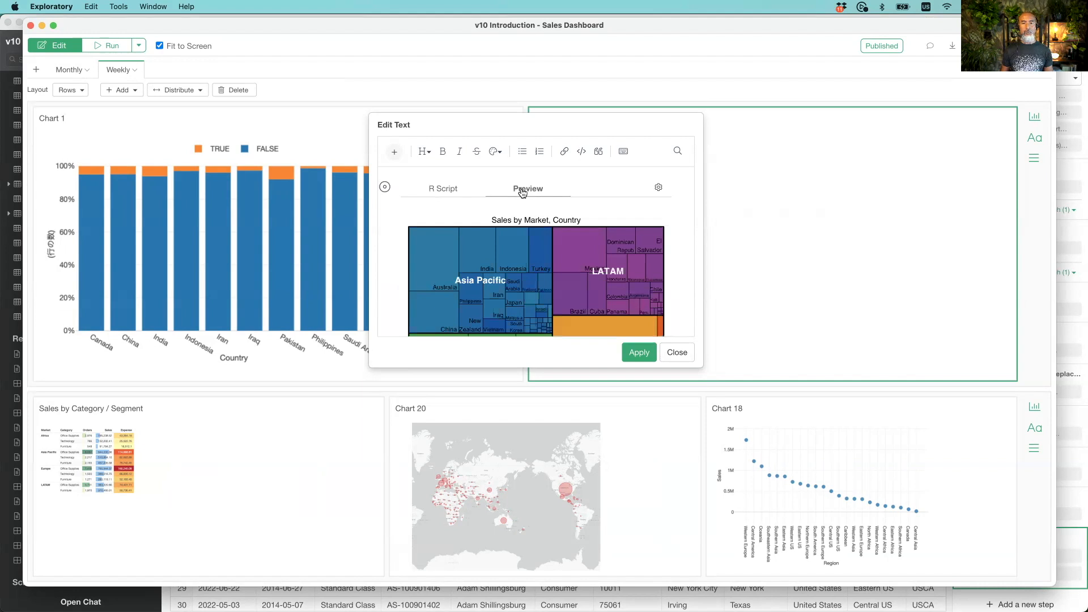
pyautogui.click(646, 354)
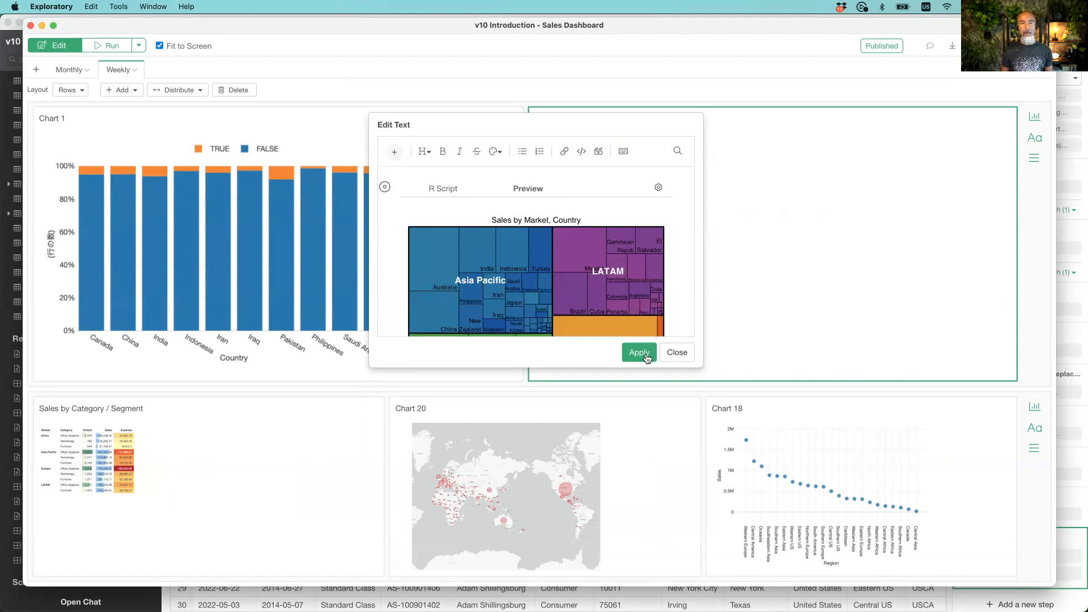
pyautogui.click(679, 356)
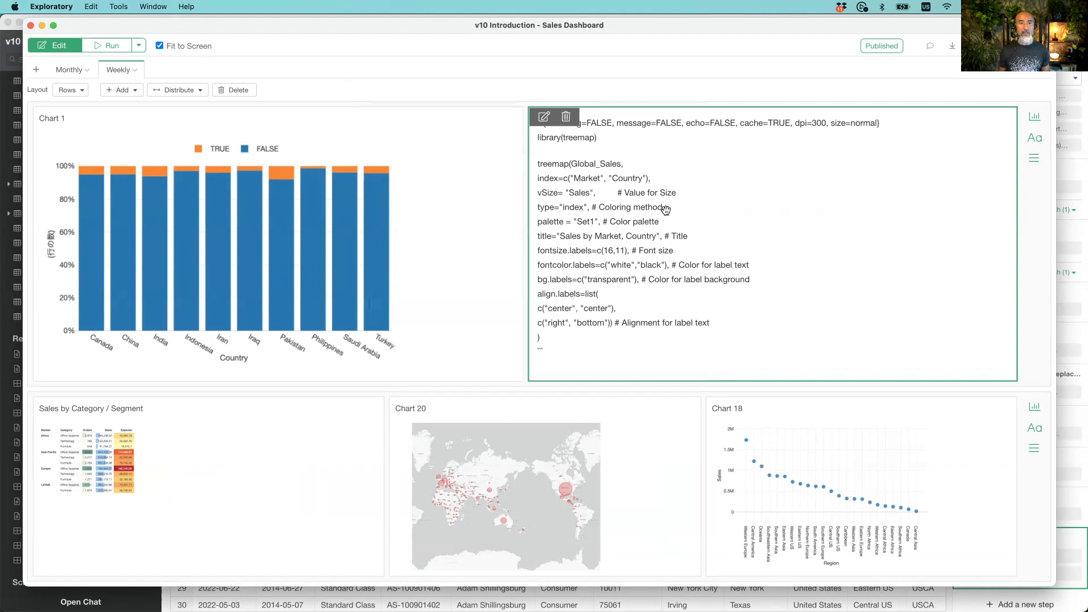
pyautogui.click(107, 50)
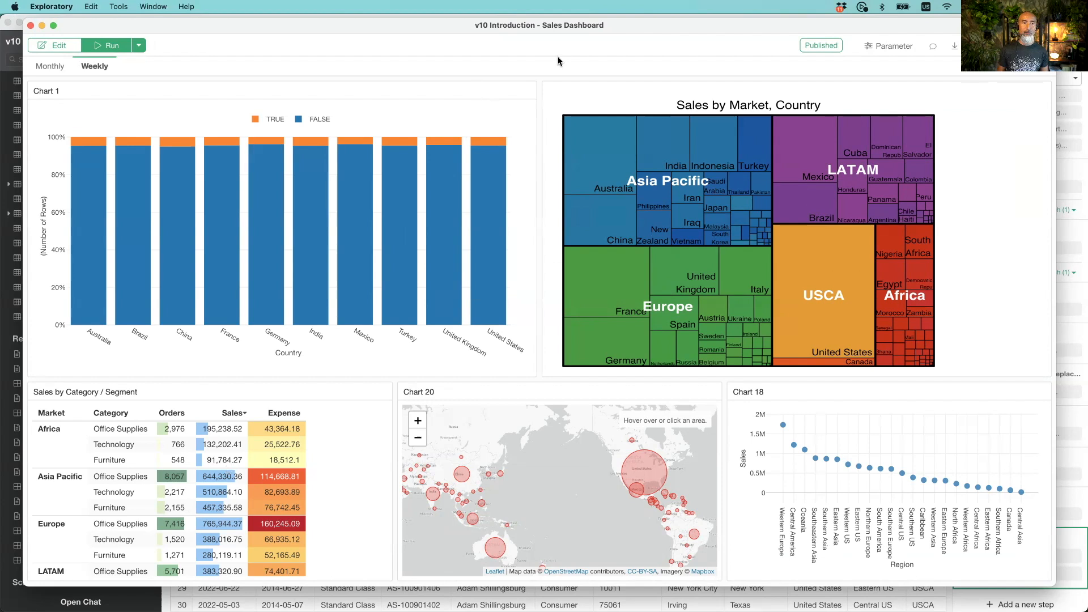
# - Return to the Create Charts with R Scripts report in the R Scripts for Custom Charts project
pyautogui.press('super+Tab')
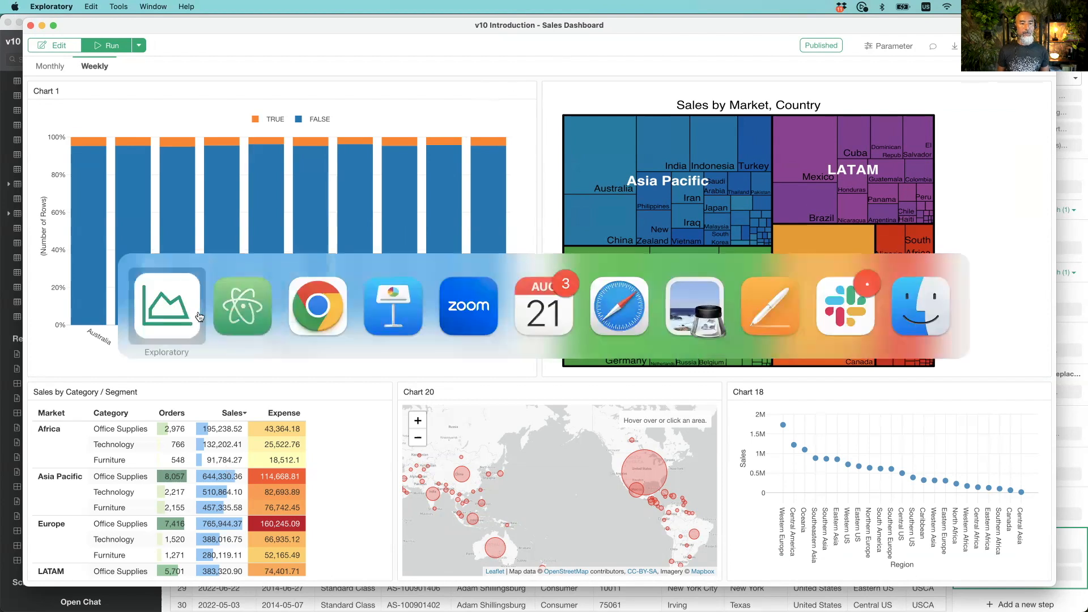
pyautogui.press('super+grave')
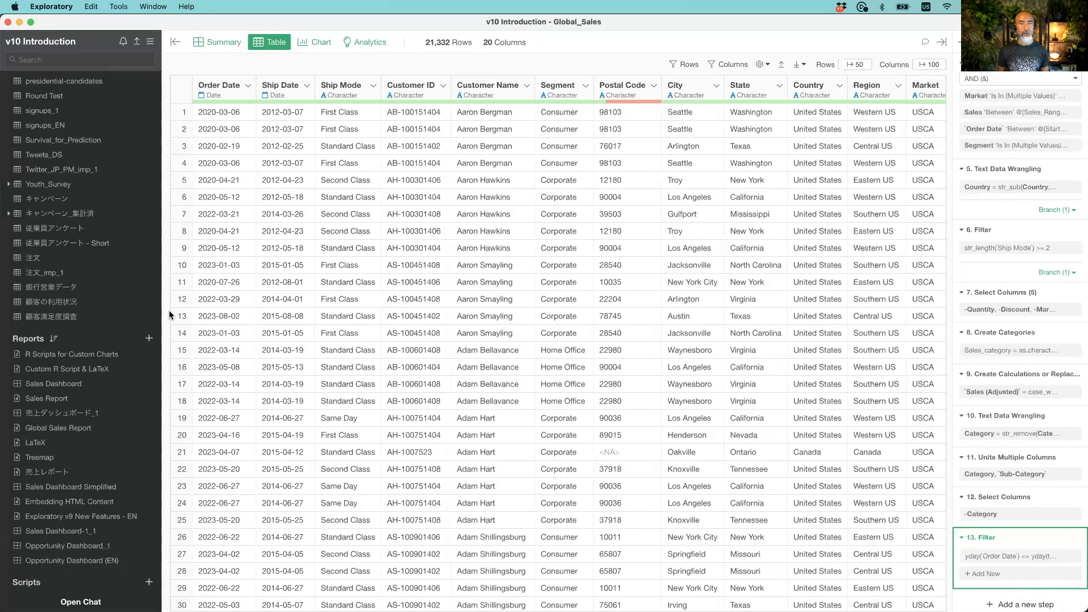
pyautogui.press('super+grave')
pyautogui.press('super+grave')
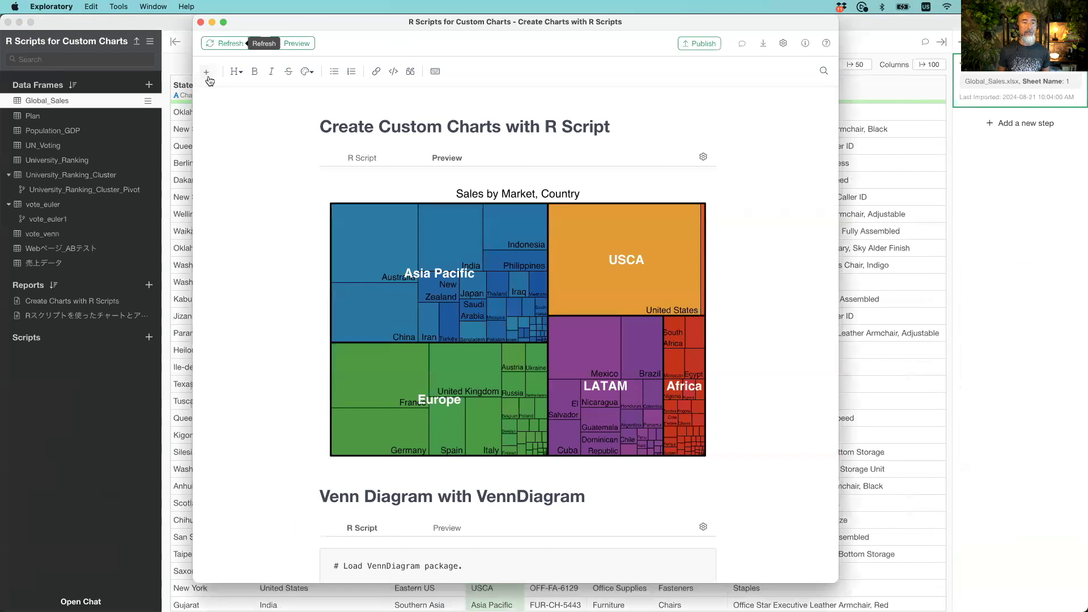
pyautogui.click(207, 76)
pyautogui.click(663, 112)
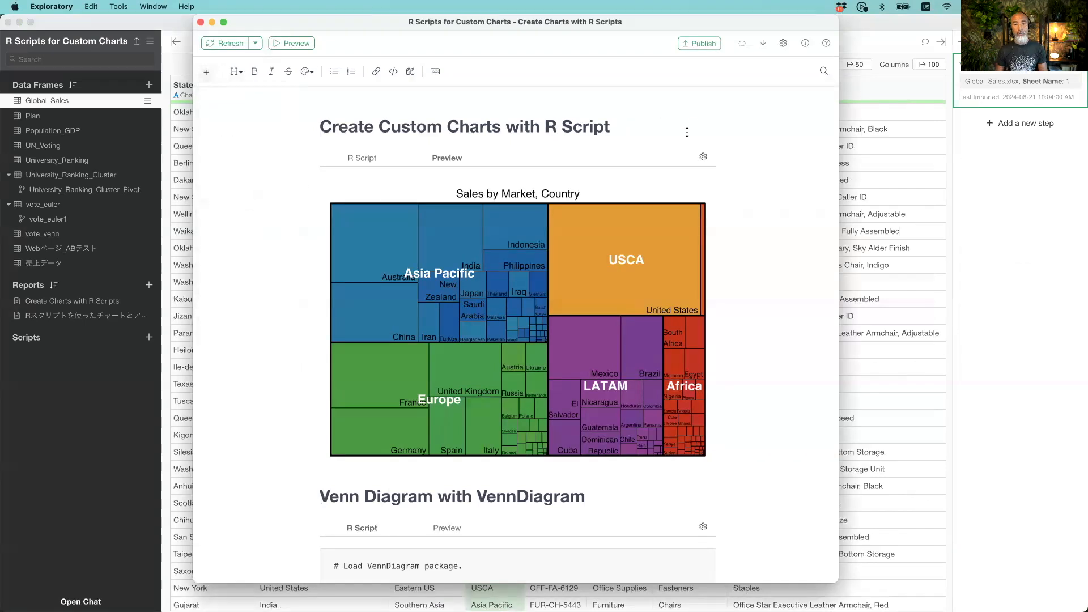
# - Switch to the Keynote deck and view the Venn Diagram agenda slide and the VennDiagram package slide
pyautogui.press('super+Tab')
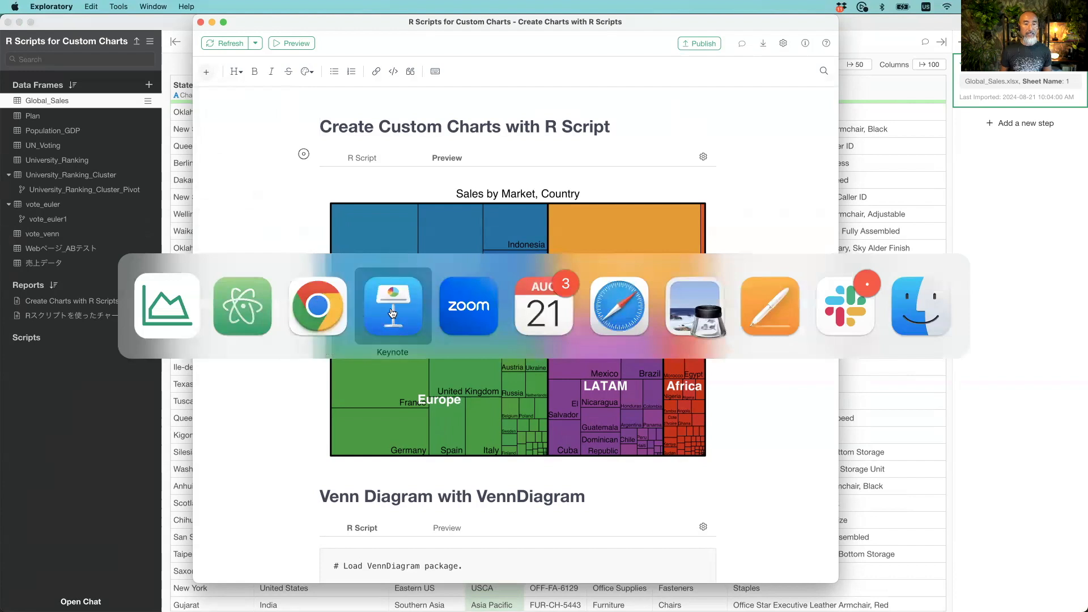
pyautogui.click(392, 312)
pyautogui.scroll(-10, 47, 481)
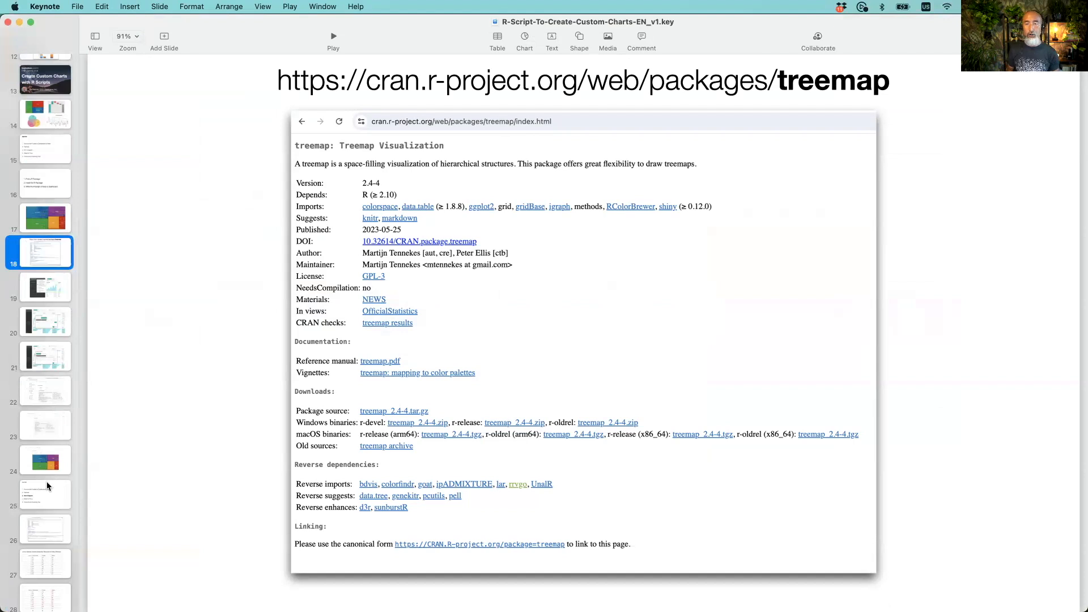
pyautogui.click(45, 489)
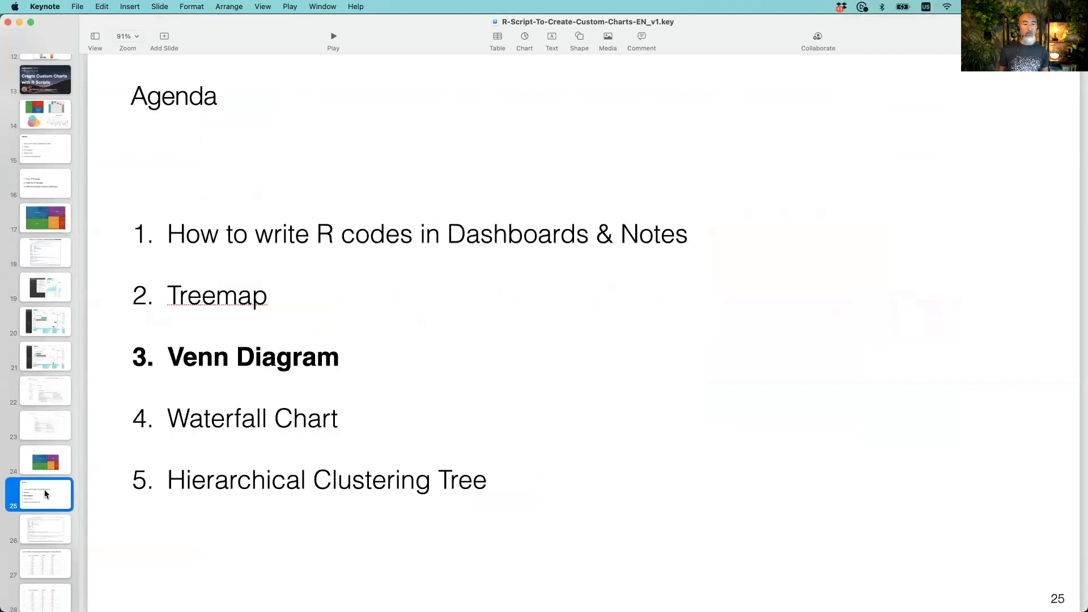
pyautogui.scroll(-5, 44, 488)
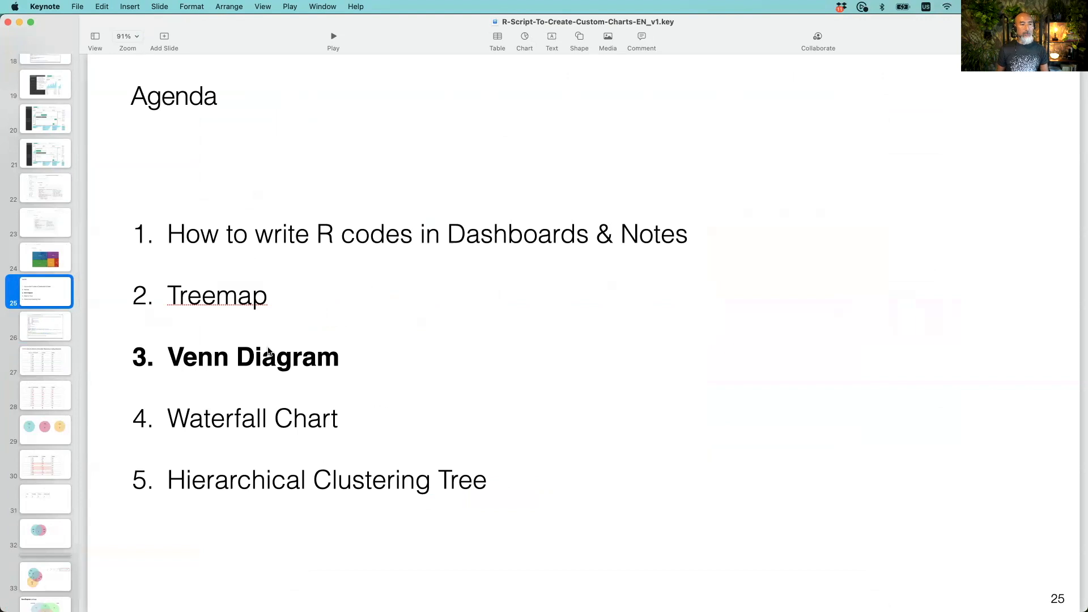
pyautogui.click(41, 332)
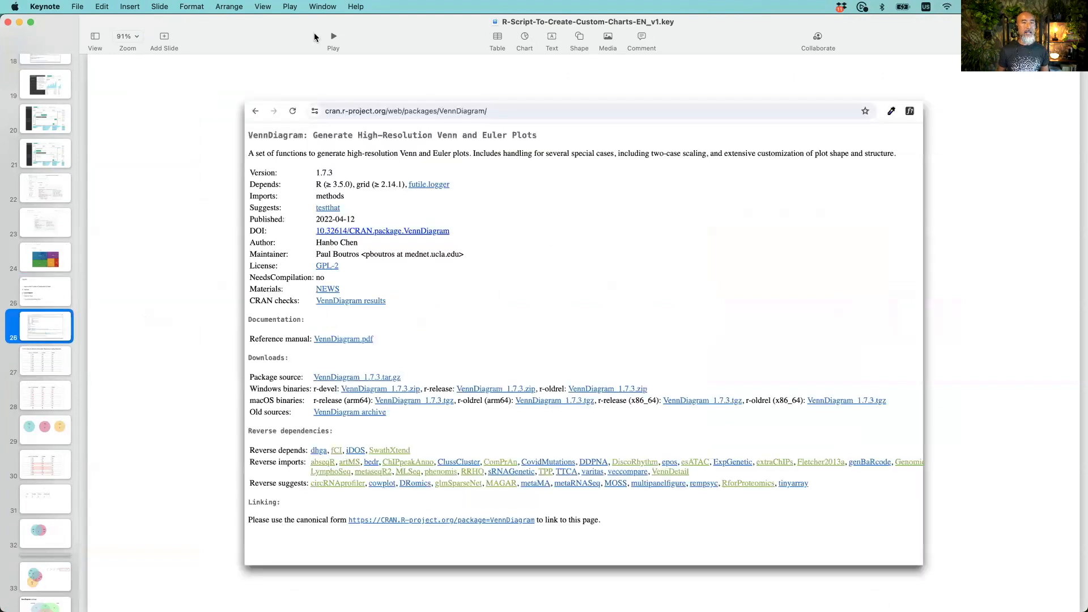
# - Play the presentation from the VennDiagram package slide and look through the United Nations voting record tables
pyautogui.click(334, 36)
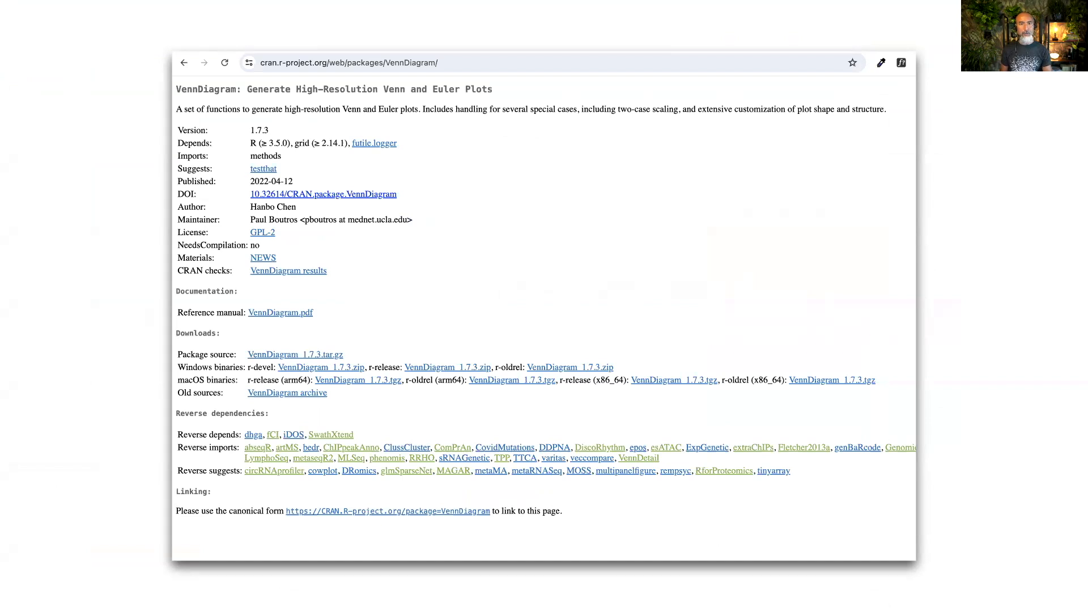
pyautogui.press('Right')
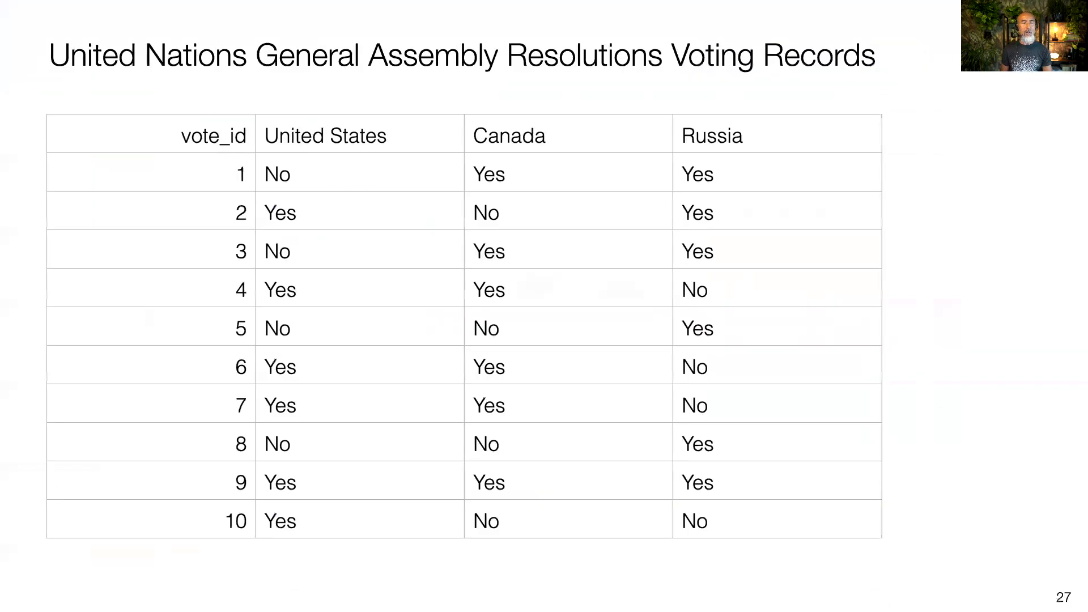
pyautogui.press('Right')
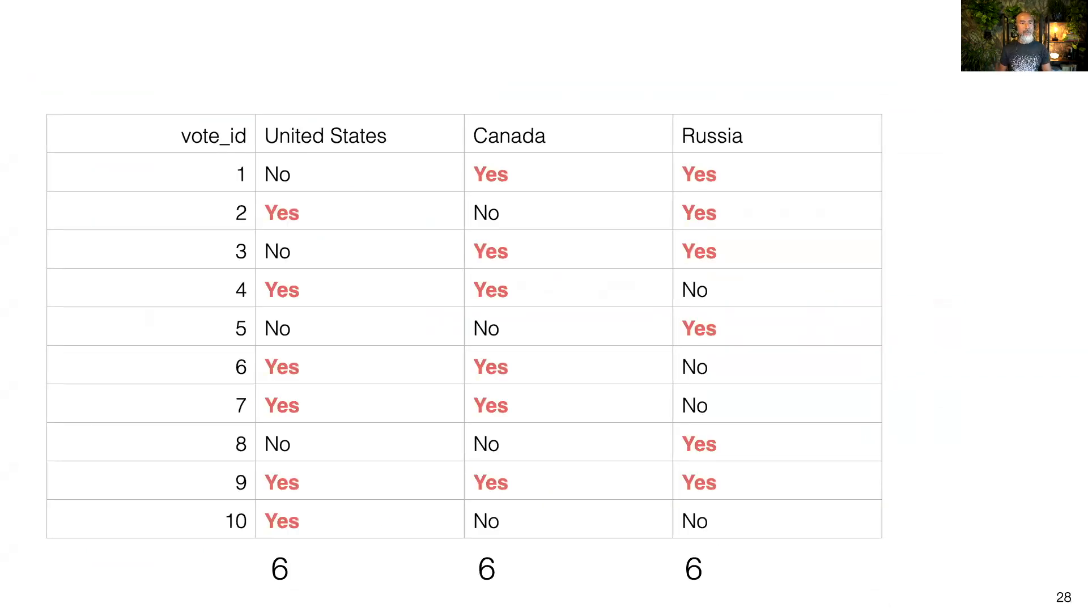
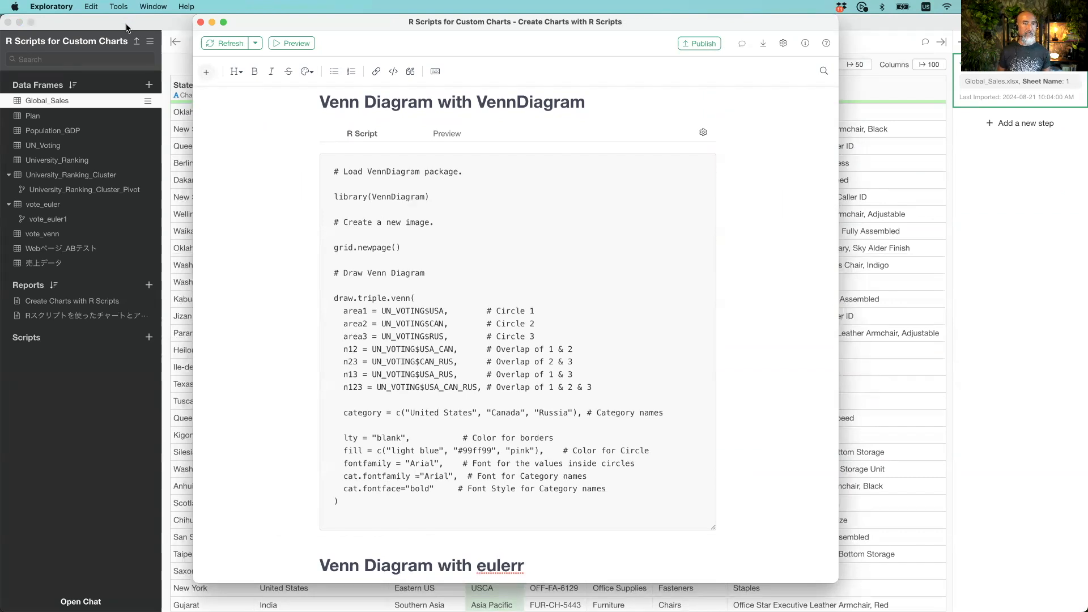
# - Close the report window and open the UN_Voting data frame in Exploratory
pyautogui.press('super+w')
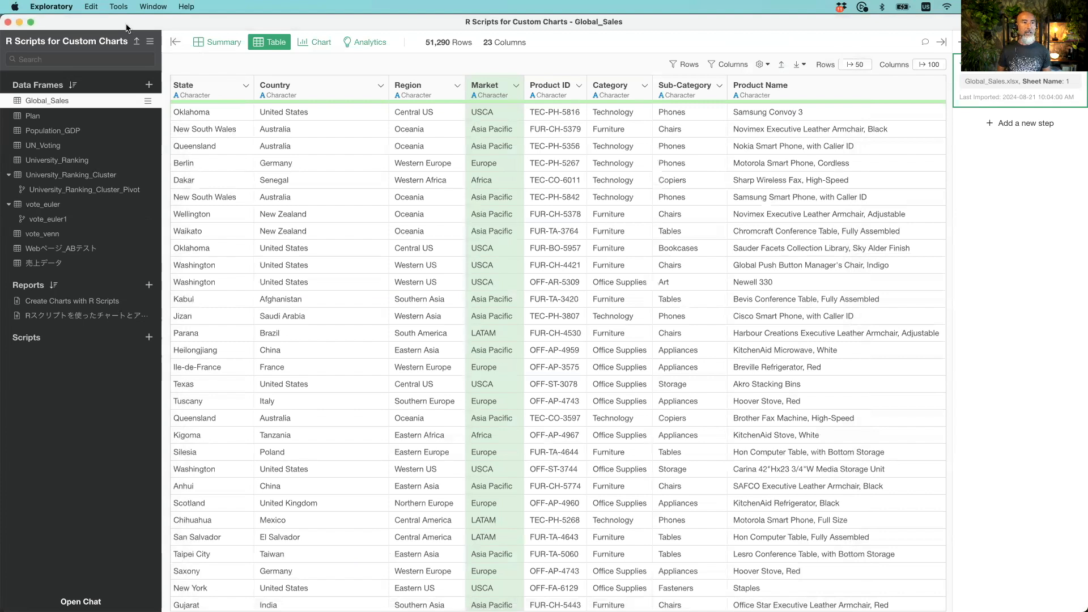
pyautogui.click(70, 145)
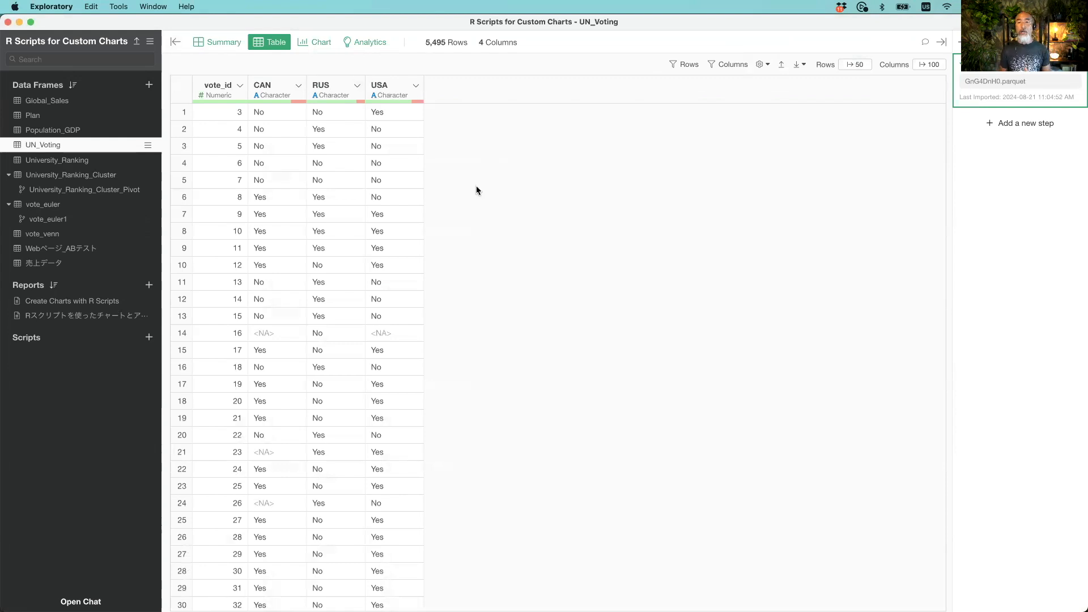
# - Switch to Keynote and review the country count table on slide 31 and the overlapping circles on slide 33
pyautogui.press('super+Tab')
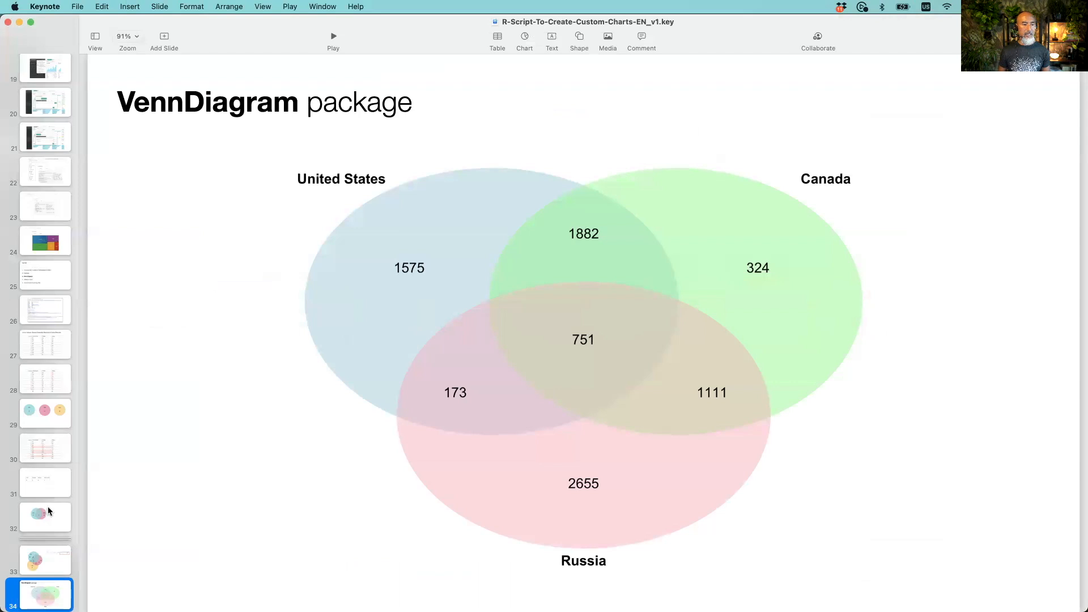
pyautogui.click(48, 492)
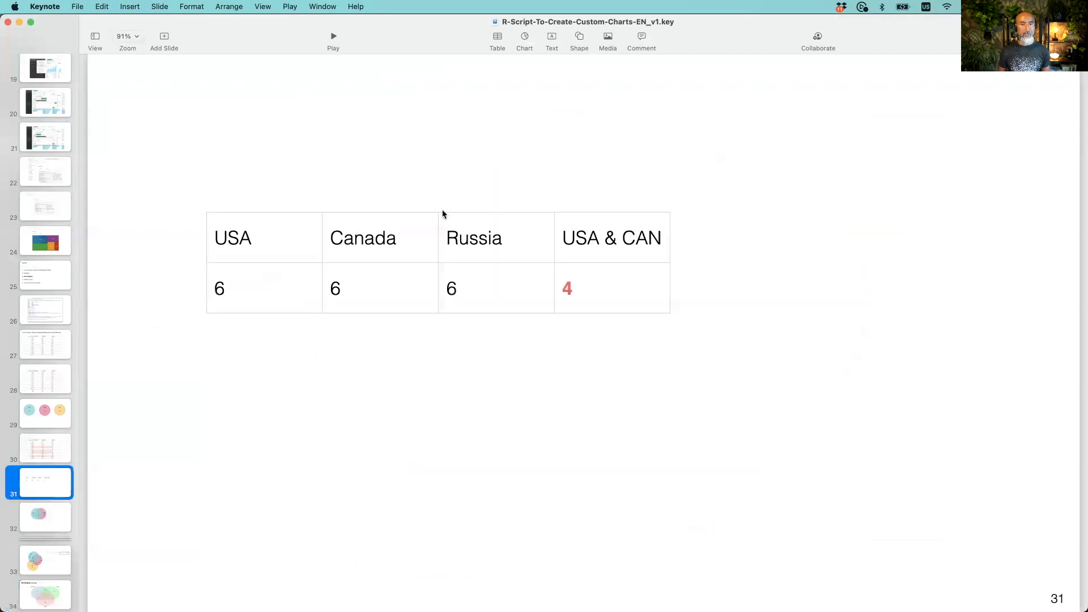
pyautogui.click(46, 559)
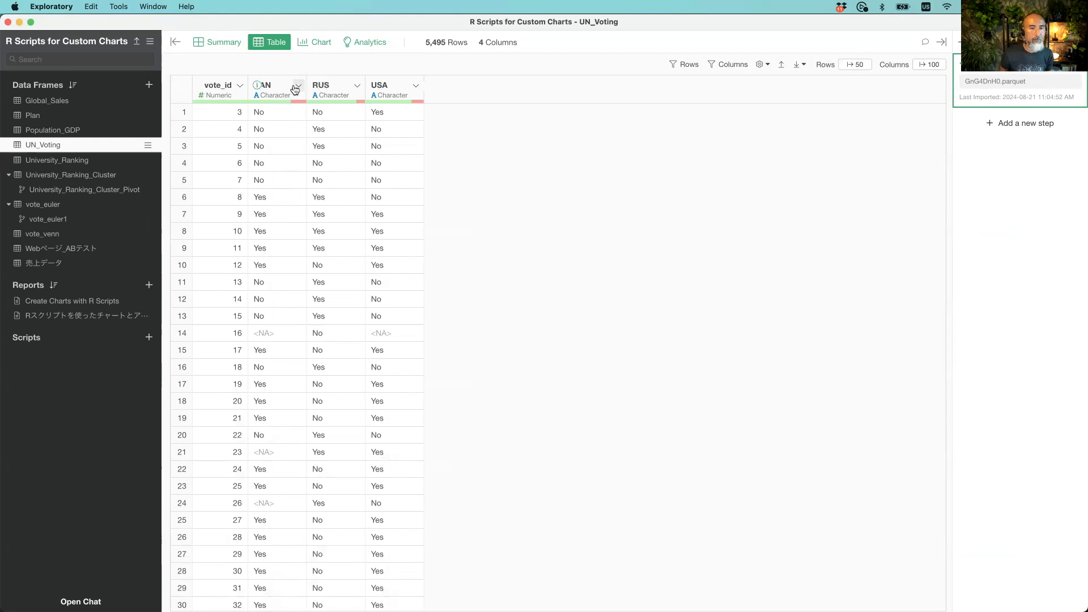
# - In Exploratory, add a Remove NA filter on the CAN column of UN_Voting
pyautogui.moveTo(297, 106)
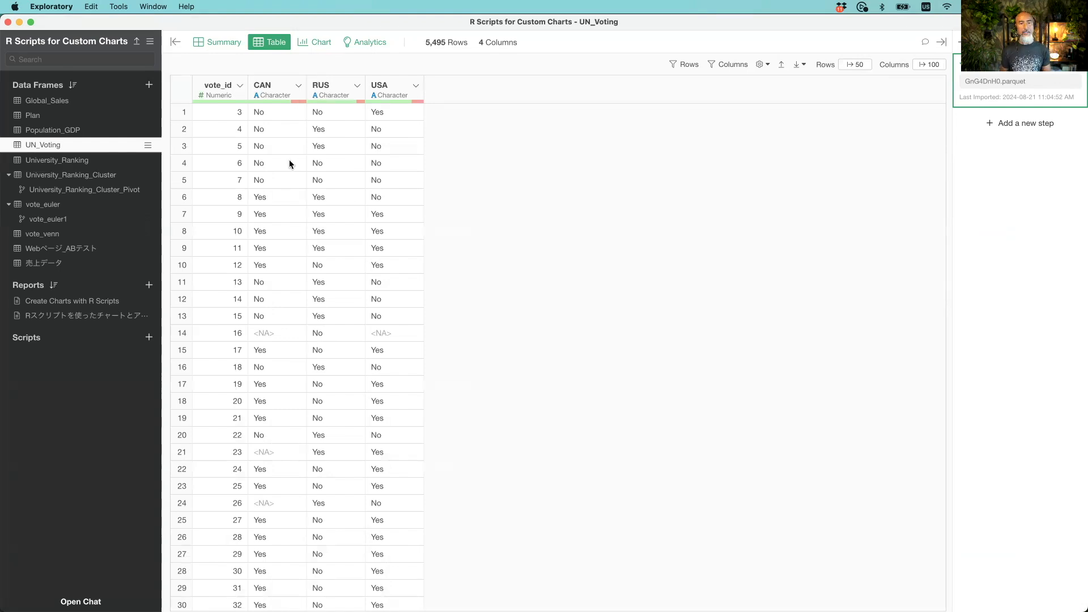
pyautogui.click(299, 87)
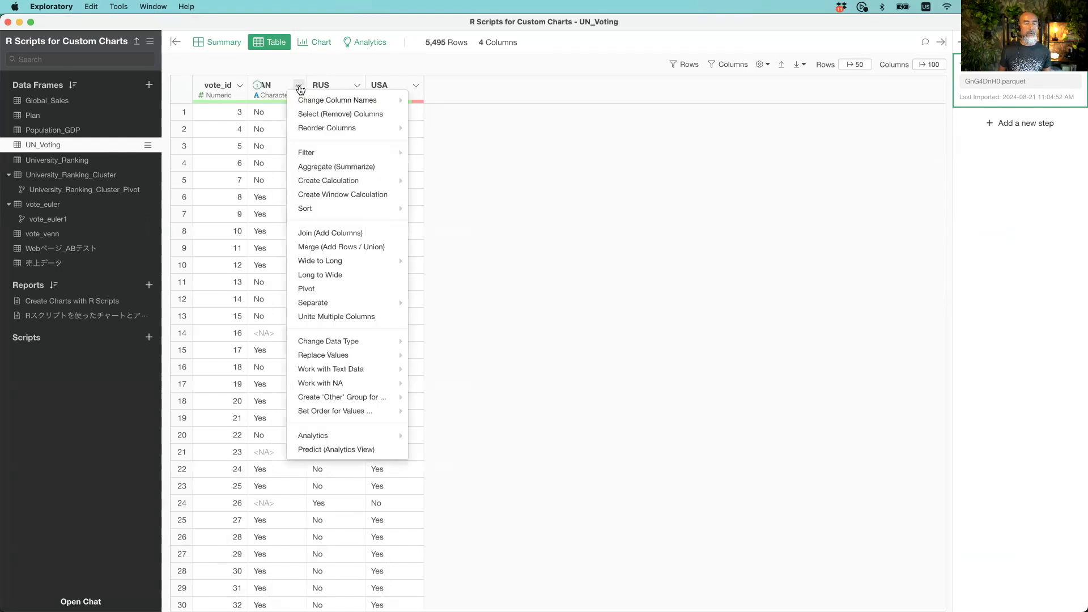
pyautogui.moveTo(368, 153)
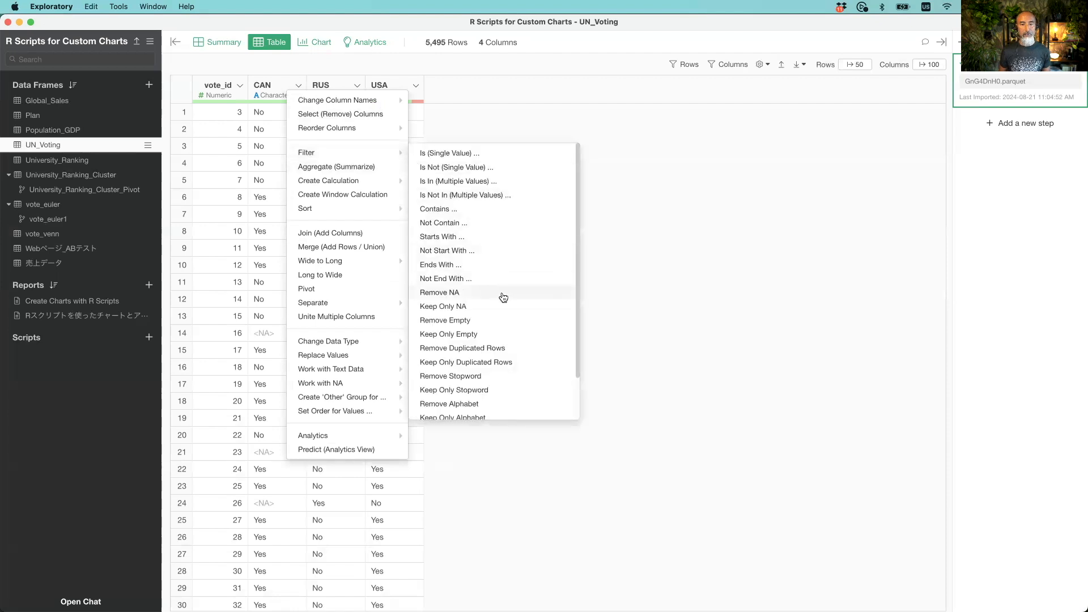
pyautogui.click(502, 293)
pyautogui.click(622, 265)
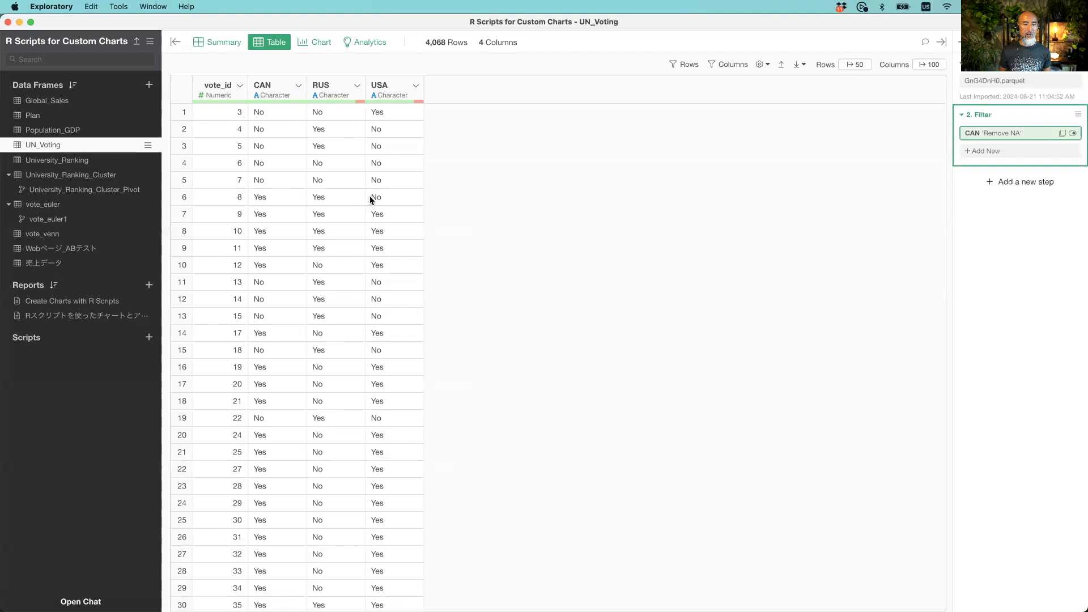
# - Add Remove NA filters on the RUS and USA columns of UN_Voting
pyautogui.click(357, 85)
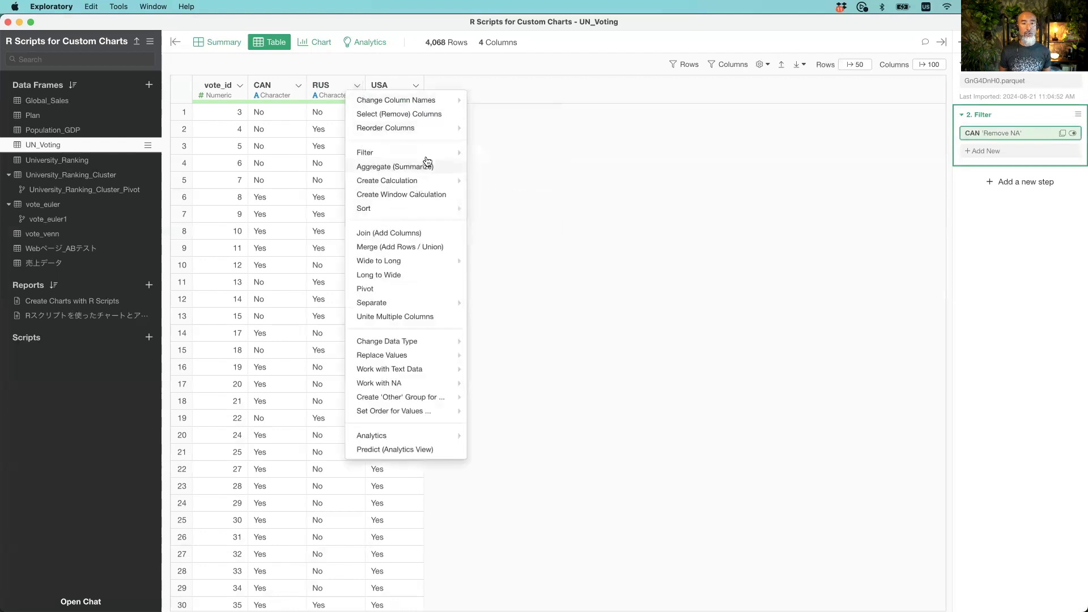
pyautogui.moveTo(431, 153)
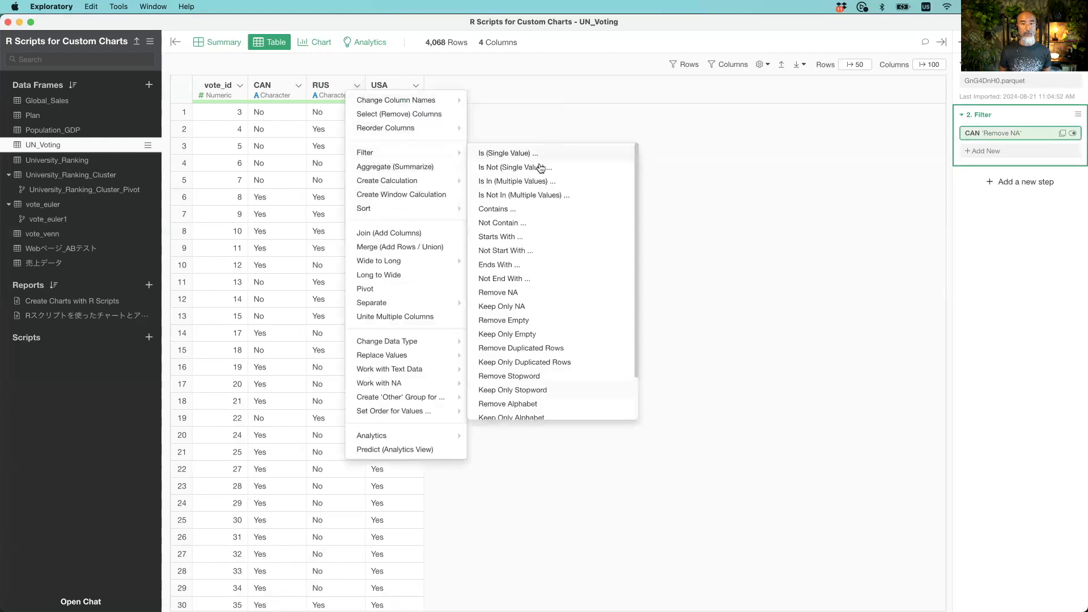
pyautogui.click(541, 293)
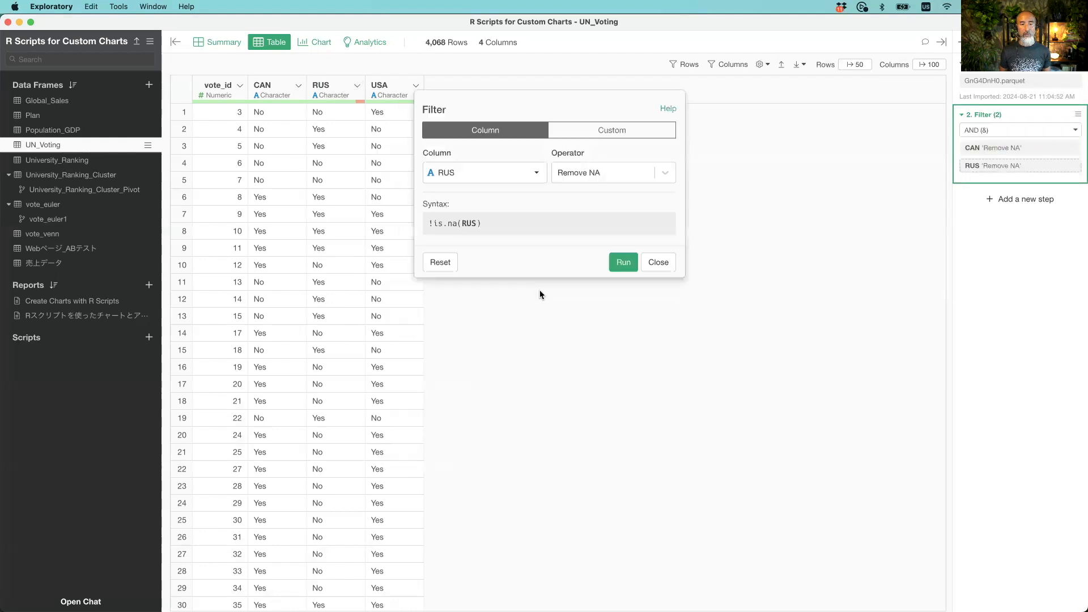
pyautogui.click(633, 266)
pyautogui.click(416, 85)
pyautogui.moveTo(475, 215)
pyautogui.moveTo(470, 154)
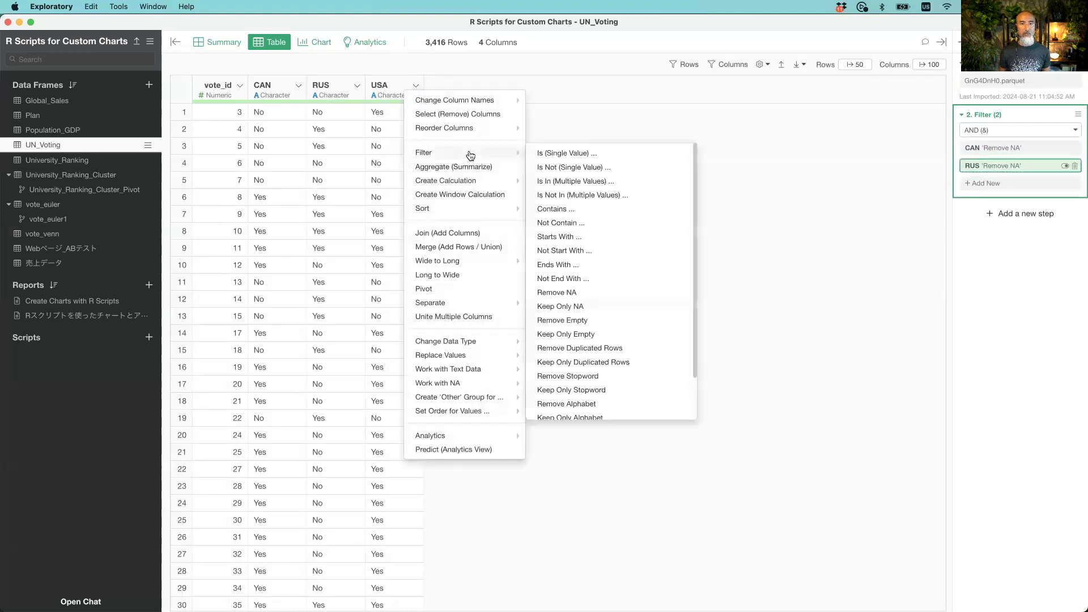
pyautogui.click(606, 293)
pyautogui.click(624, 266)
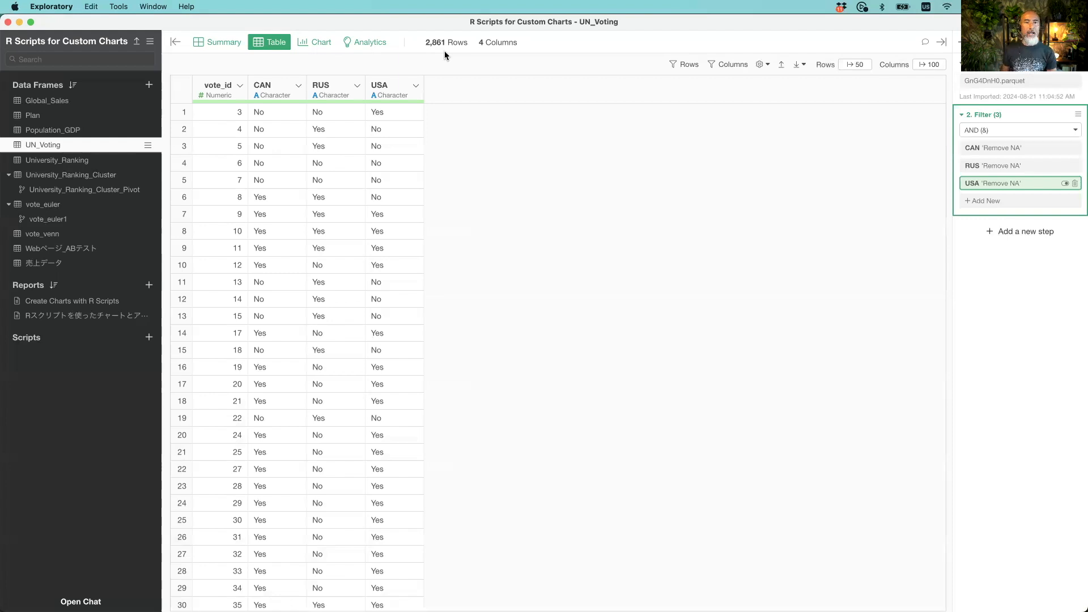
# - Start a new-column calculation from the CAN column with the formula CAN == RUS
pyautogui.click(299, 86)
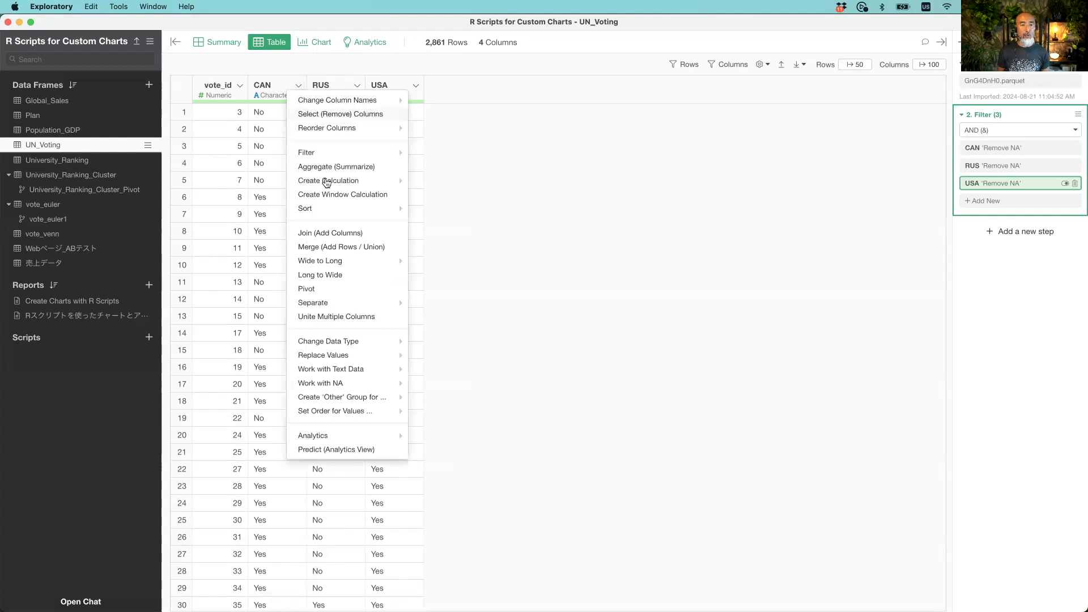
pyautogui.moveTo(356, 182)
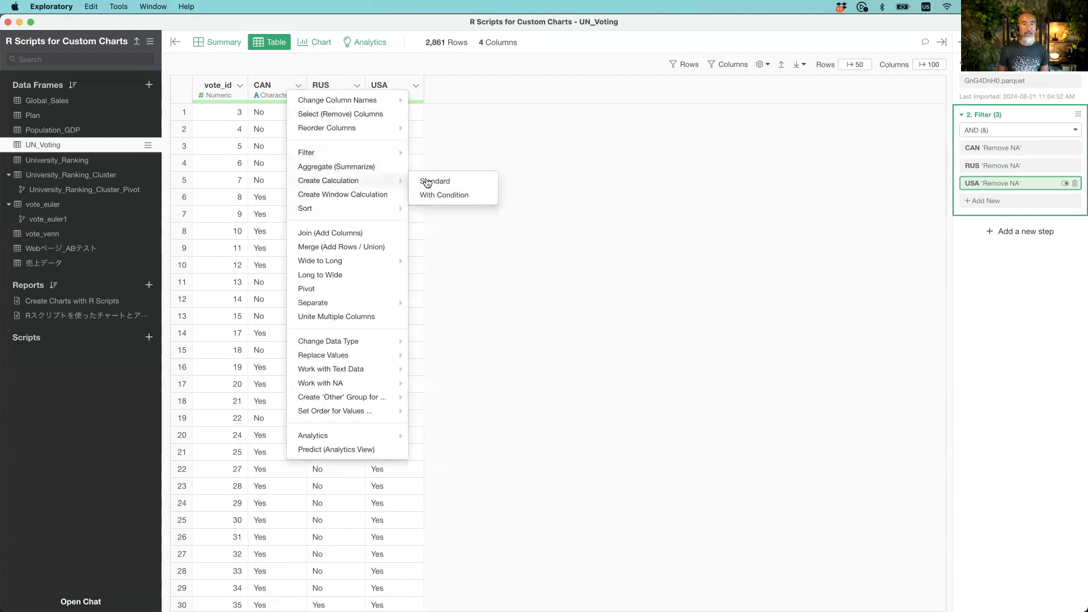
pyautogui.click(426, 181)
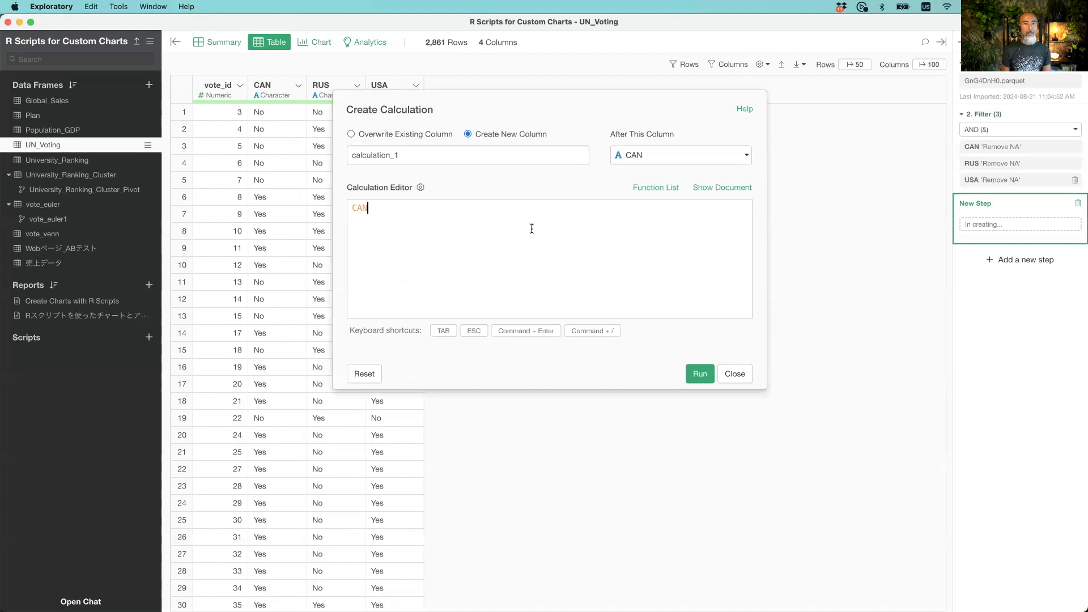
pyautogui.write('==')
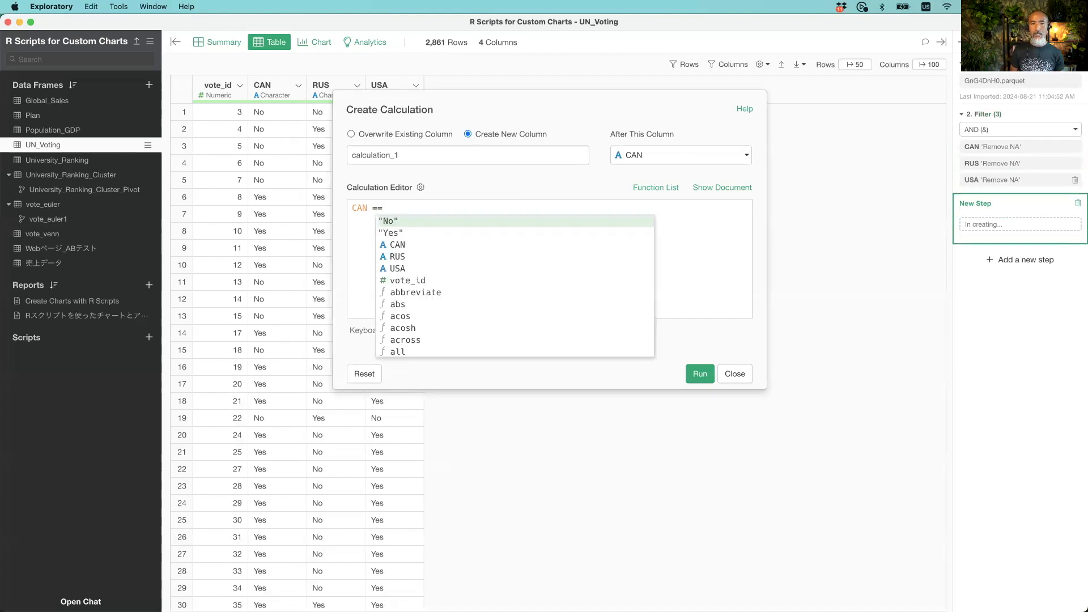
pyautogui.press('Down')
pyautogui.press('Down')
pyautogui.press('Down')
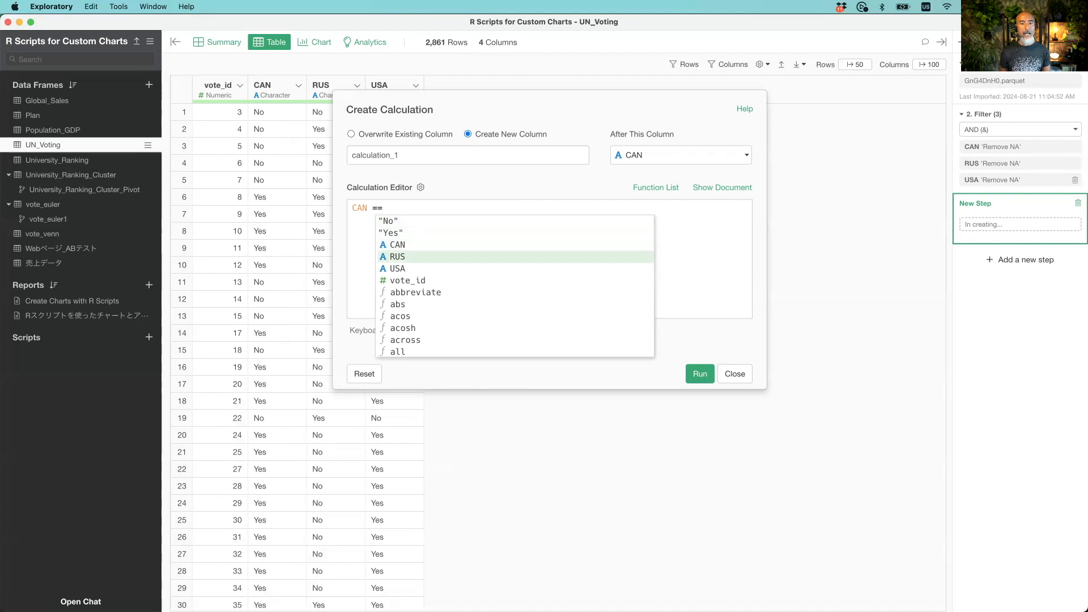
pyautogui.press('Return')
pyautogui.press('Left')
pyautogui.press('Left')
pyautogui.press('Left')
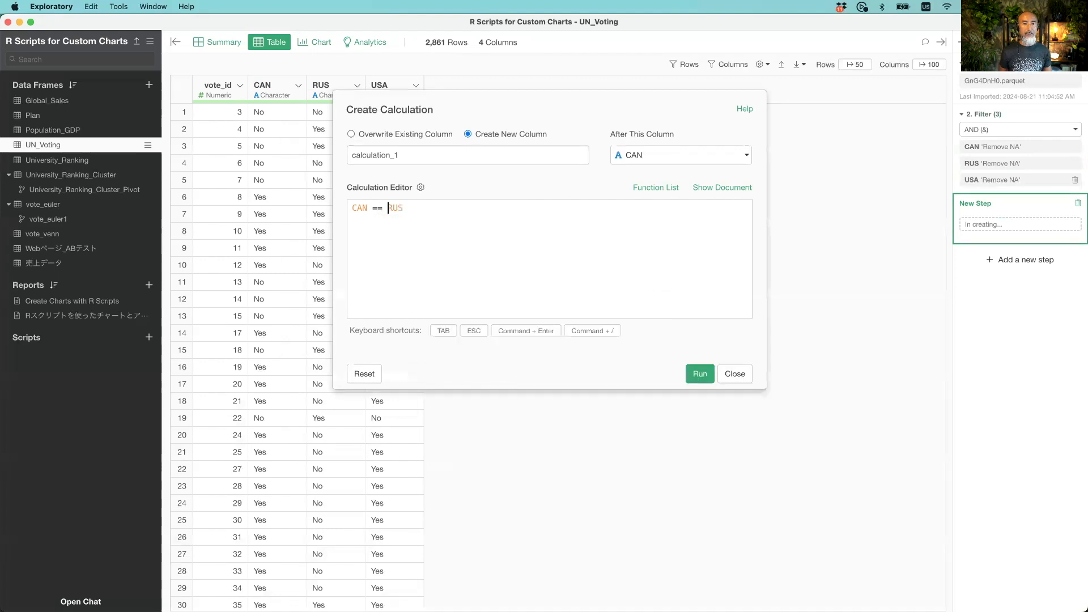
pyautogui.press('Right')
pyautogui.press('Right')
pyautogui.press('Right')
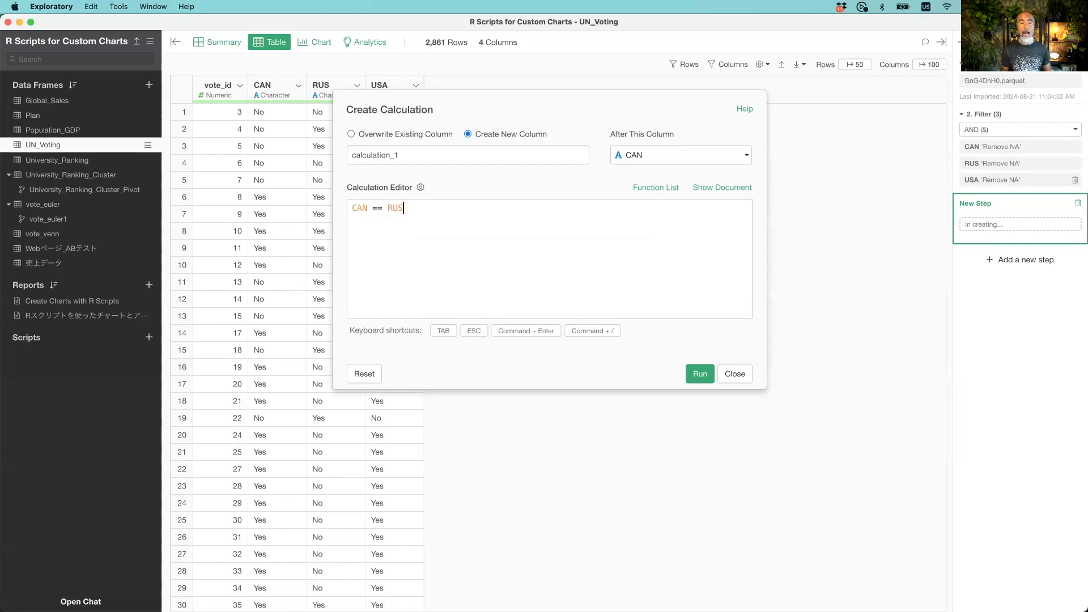
# - Name the new calculated column CAN_RUS and run the calculation
pyautogui.click(414, 155)
pyautogui.write('CAN')
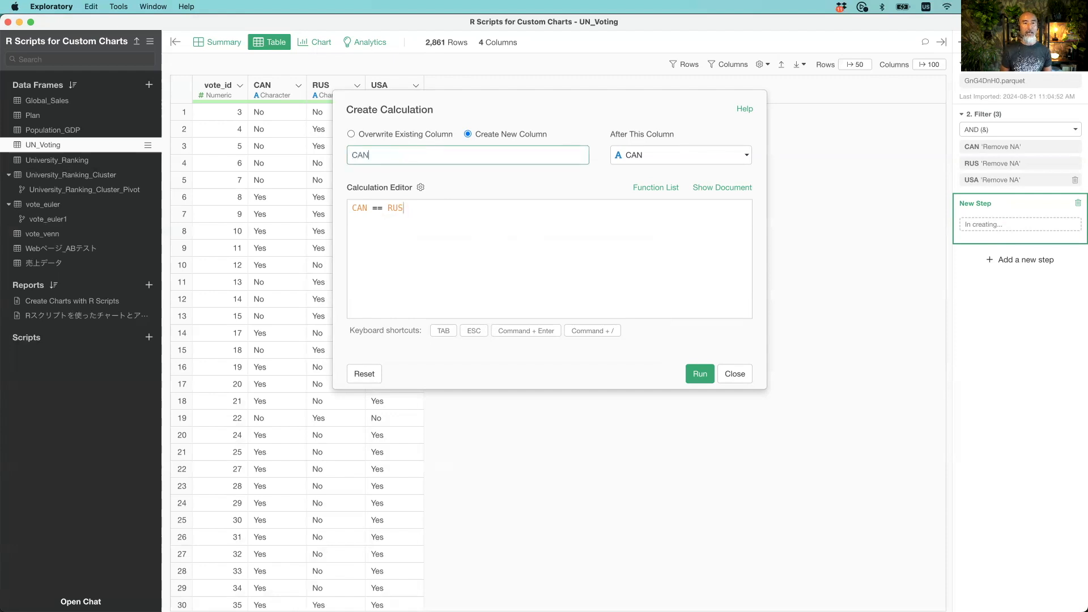
pyautogui.write('_RUS')
pyautogui.press('super+Return')
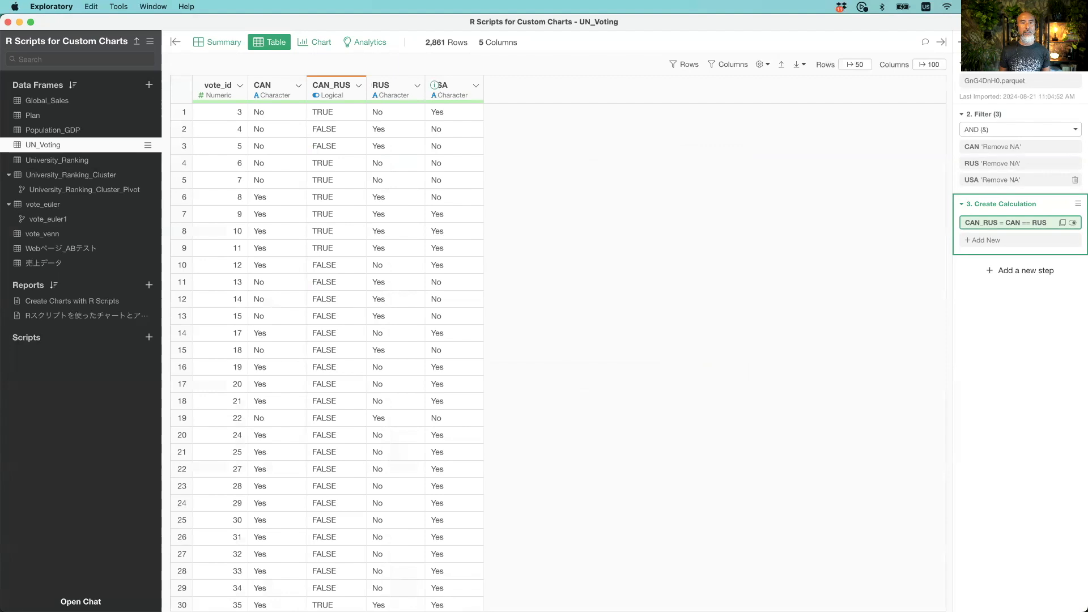
# - Start a new-column calculation from the RUS column with the formula RUS ==USA
pyautogui.click(417, 85)
pyautogui.moveTo(453, 180)
pyautogui.click(553, 180)
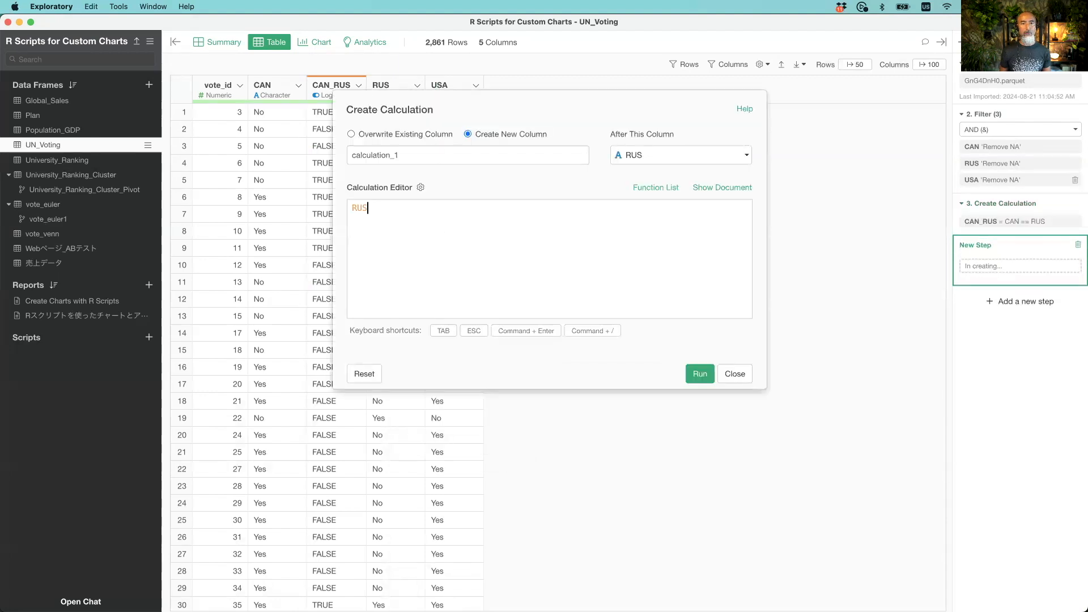
pyautogui.write('==')
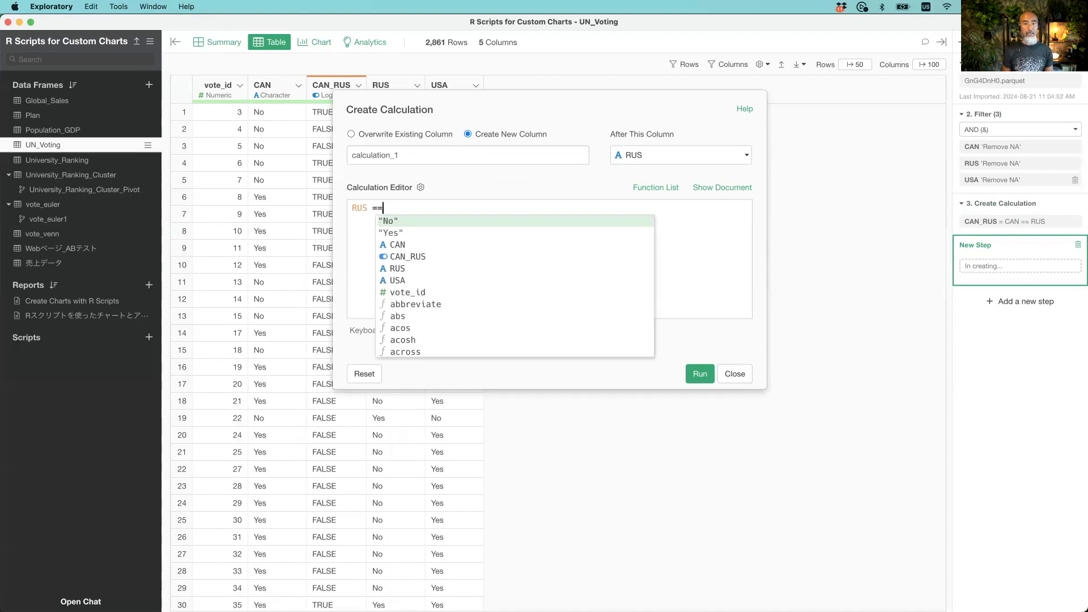
pyautogui.press('Down')
pyautogui.press('Down')
pyautogui.press('Down')
pyautogui.press('Down')
pyautogui.press('Down')
pyautogui.press('Return')
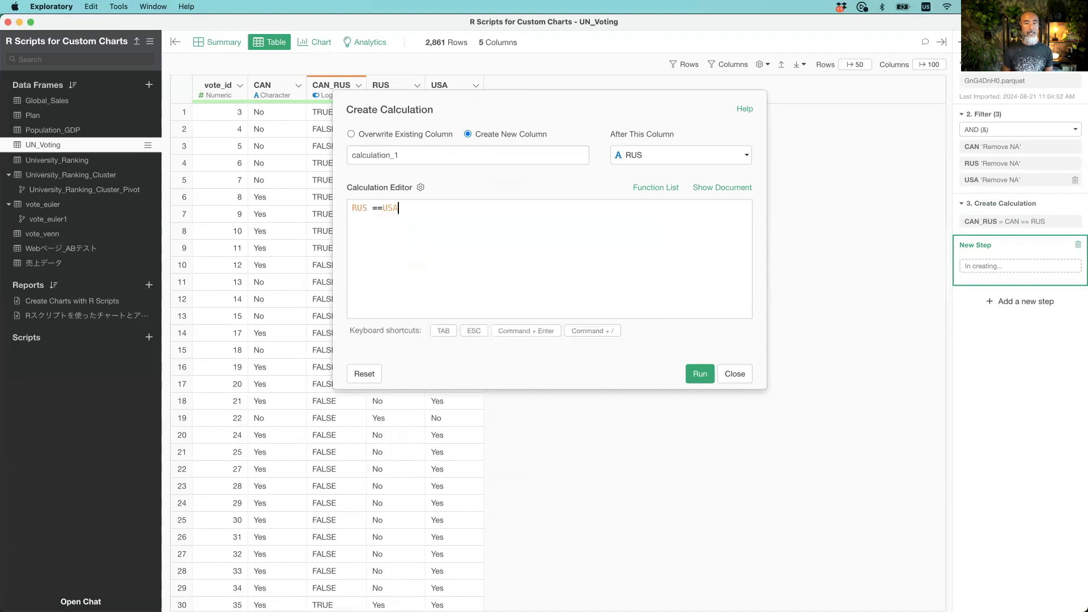
# - Name the new calculated column RUS_USA and run the calculation
pyautogui.doubleClick(428, 154)
pyautogui.write('RUS_USA')
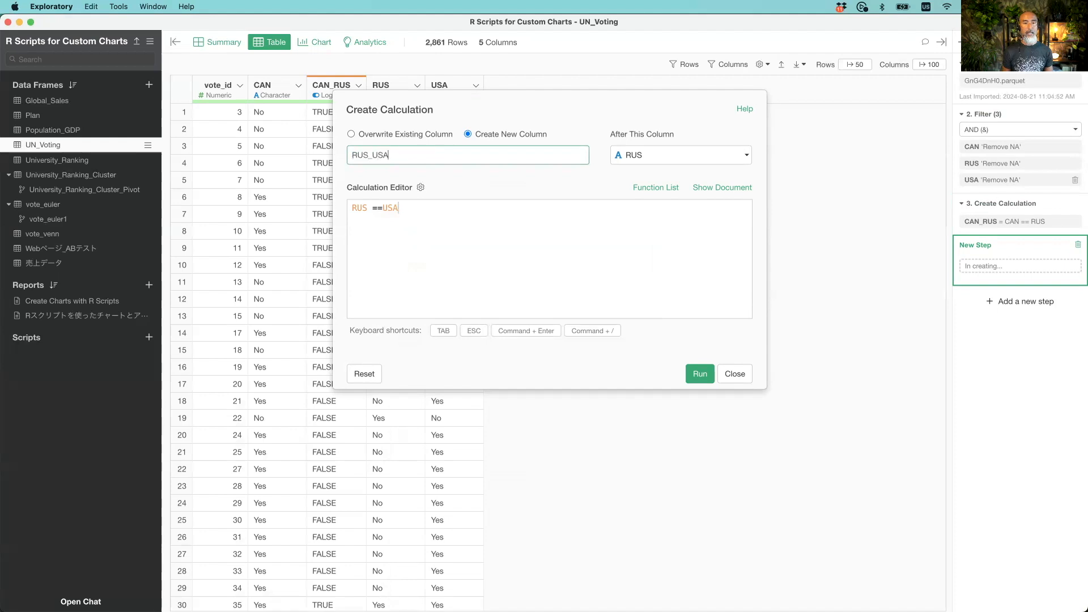
pyautogui.press('super+Return')
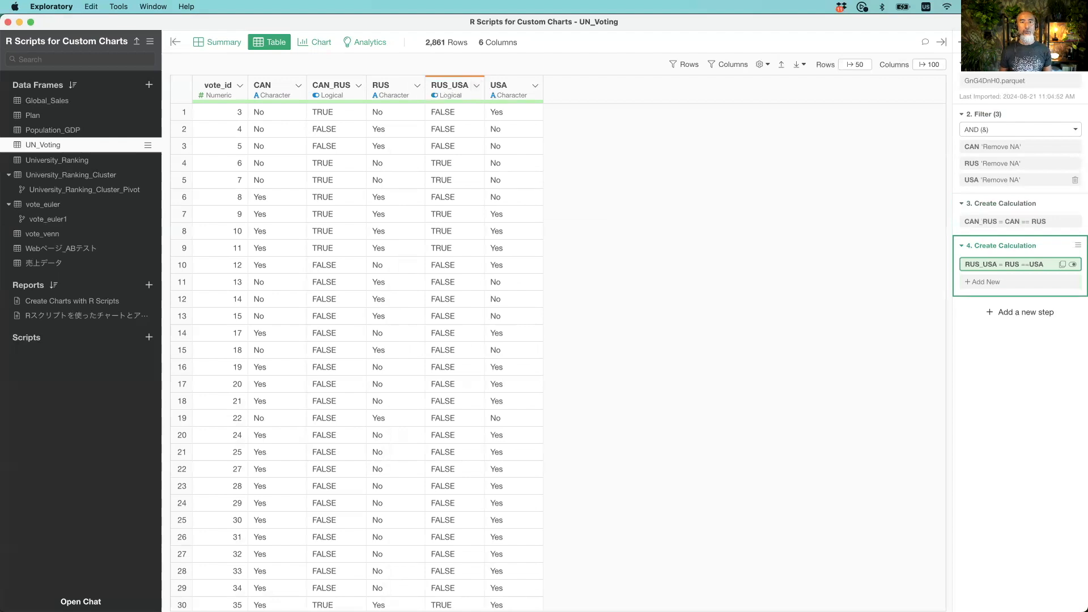
# - Create a calculated column named USA_CAN from the USA column with the formula USA == CAN
pyautogui.click(535, 85)
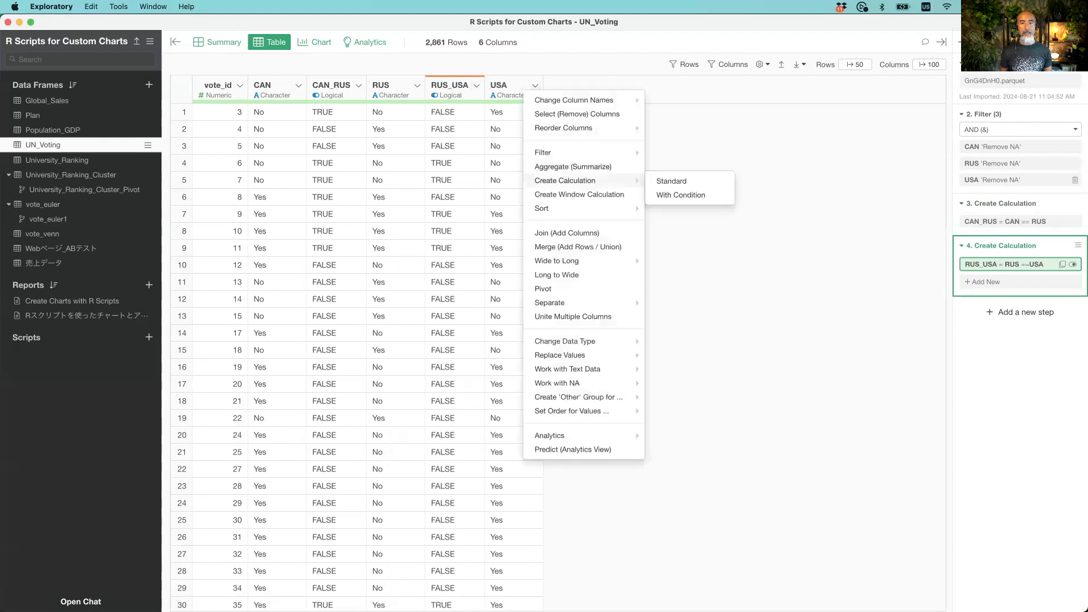
pyautogui.moveTo(595, 181)
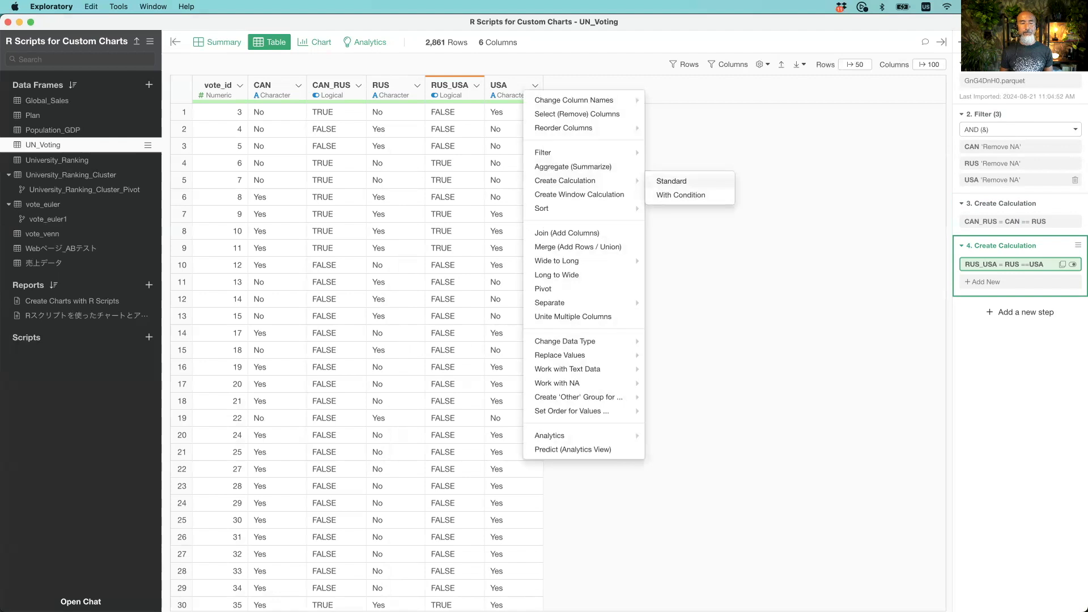
pyautogui.click(672, 180)
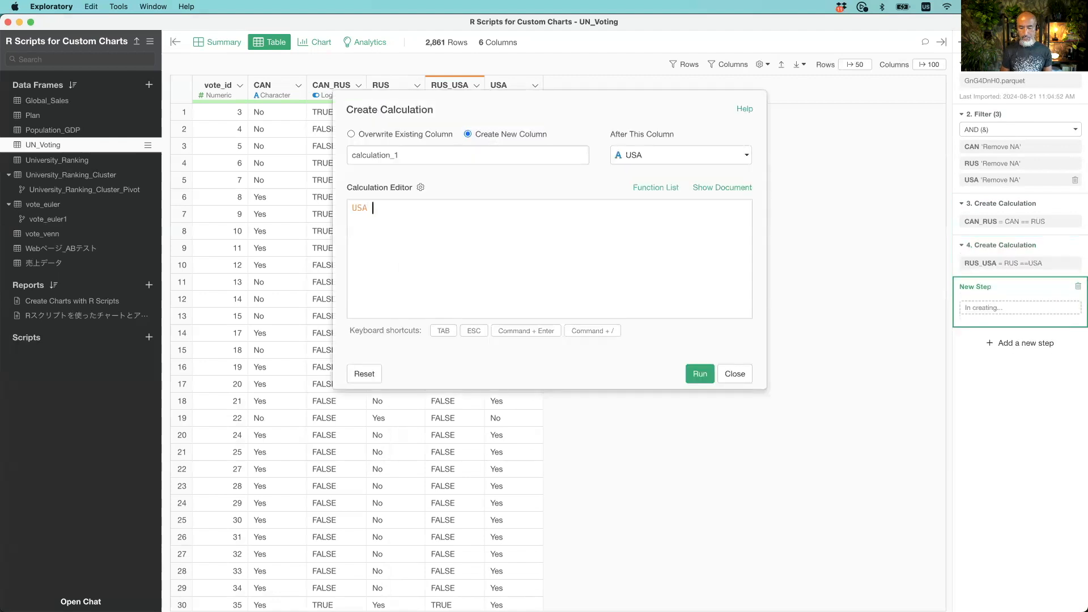
pyautogui.write('== CAN')
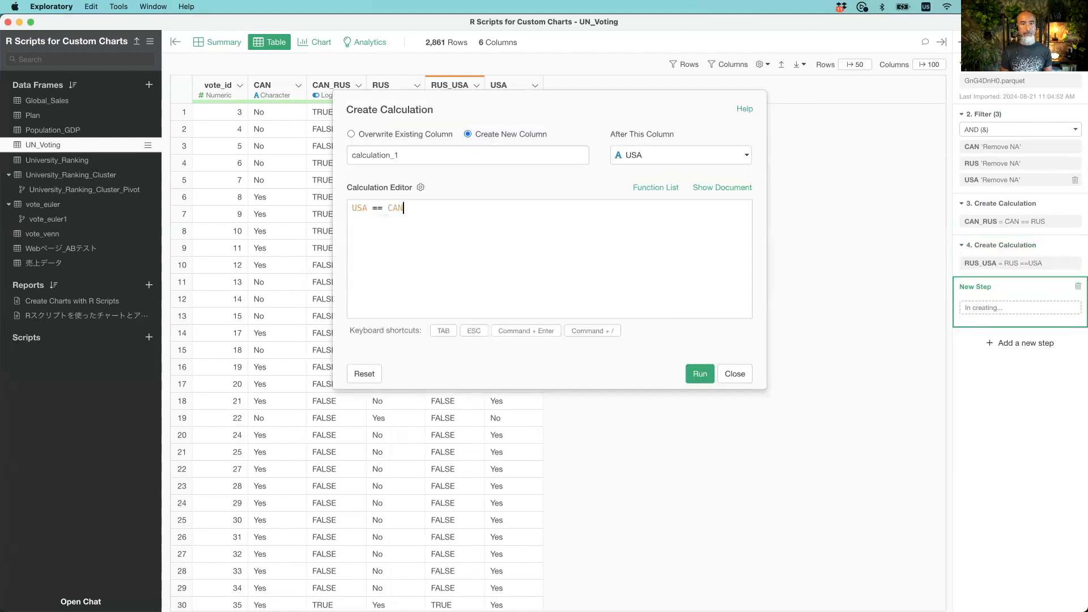
pyautogui.click(504, 161)
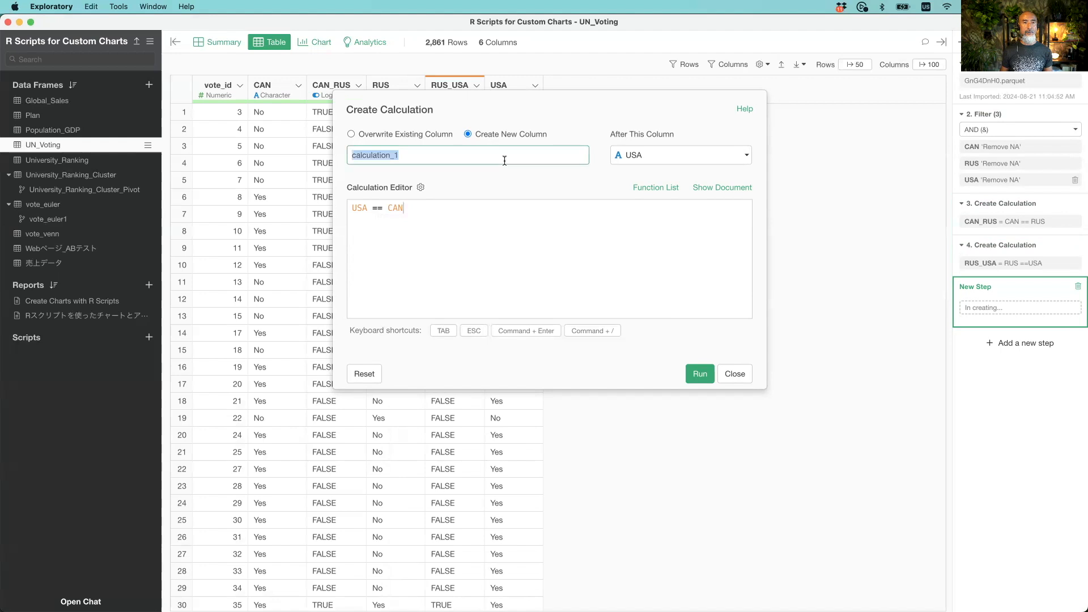
pyautogui.write('USA_CANN')
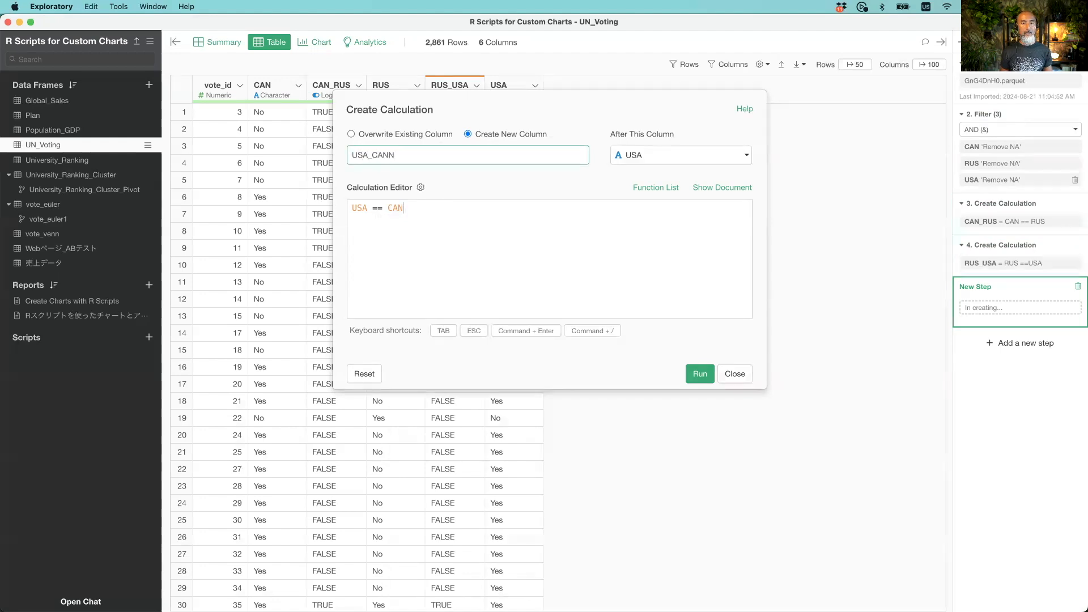
pyautogui.press('BackSpace')
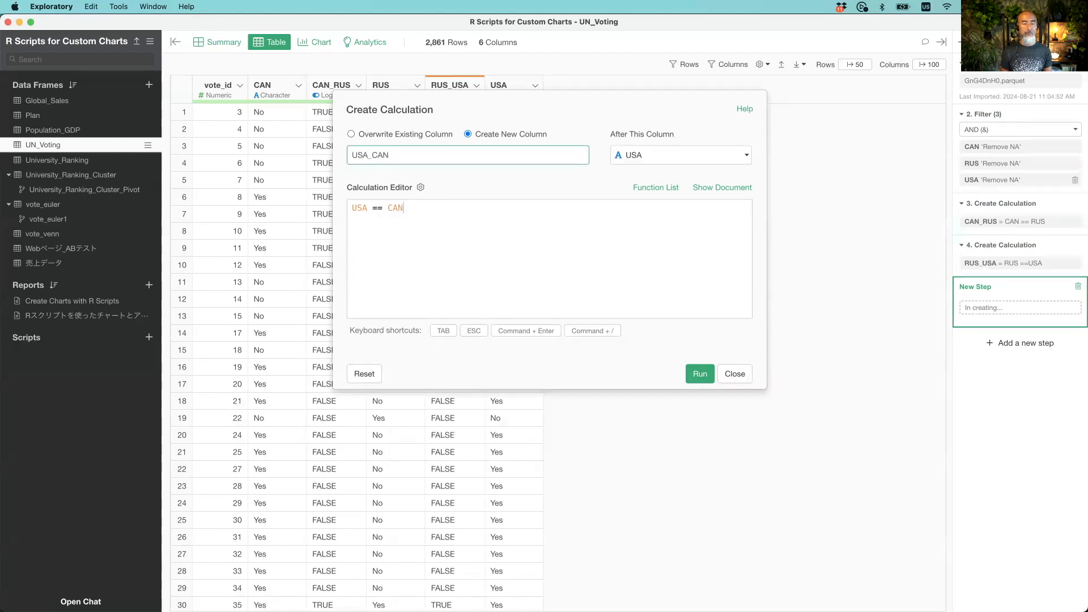
pyautogui.press('super+Return')
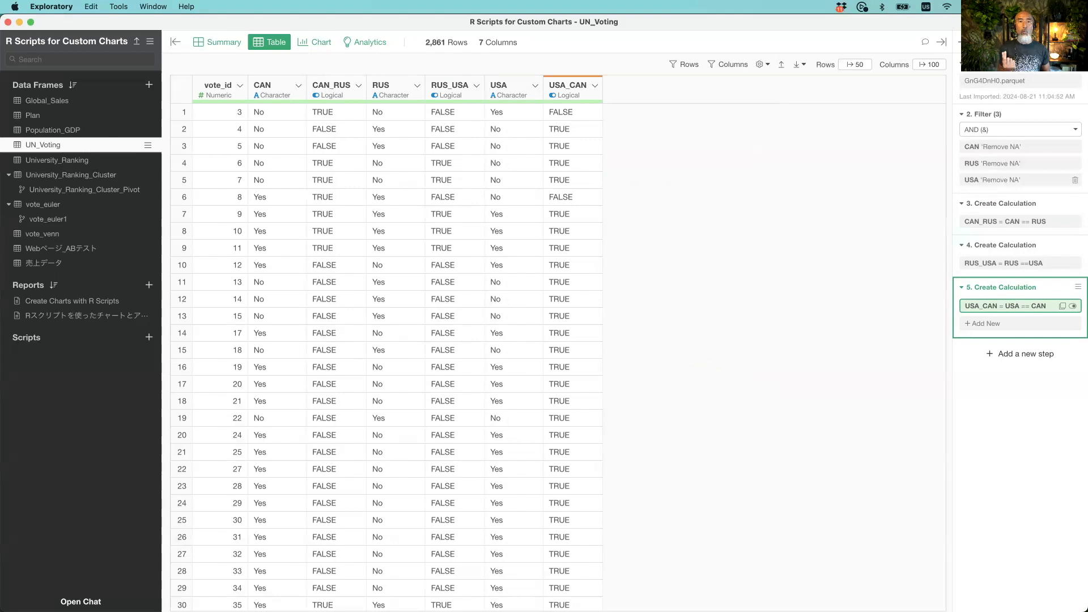
# - Check the overlapping circles on Keynote slide 33, return to Exploratory and begin a new-column calculation from CAN with CAN ==
pyautogui.press('super+Tab')
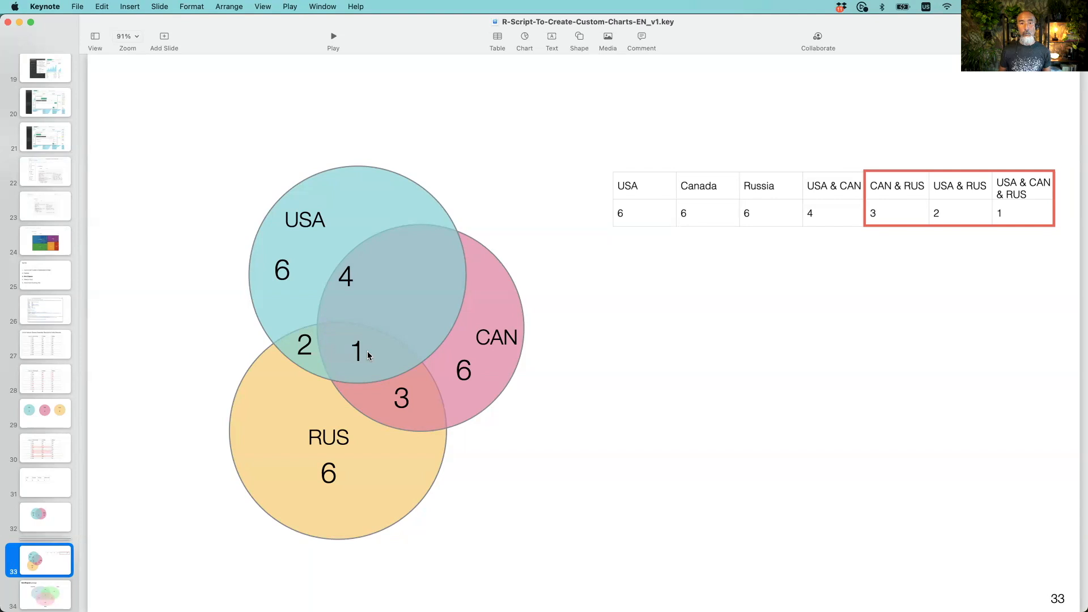
pyautogui.press('super+Tab')
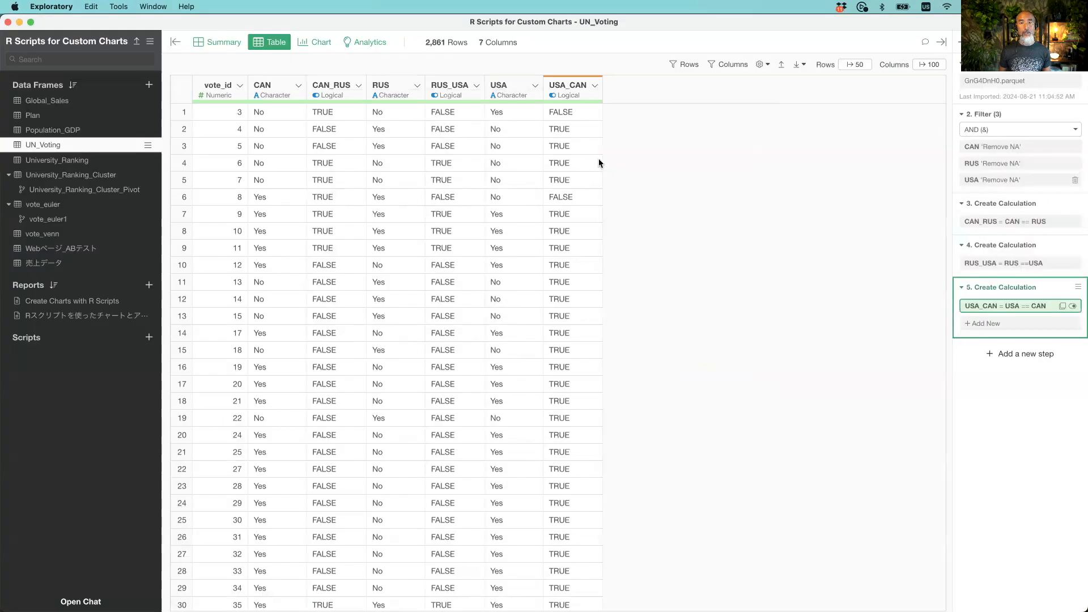
pyautogui.click(298, 85)
pyautogui.moveTo(345, 180)
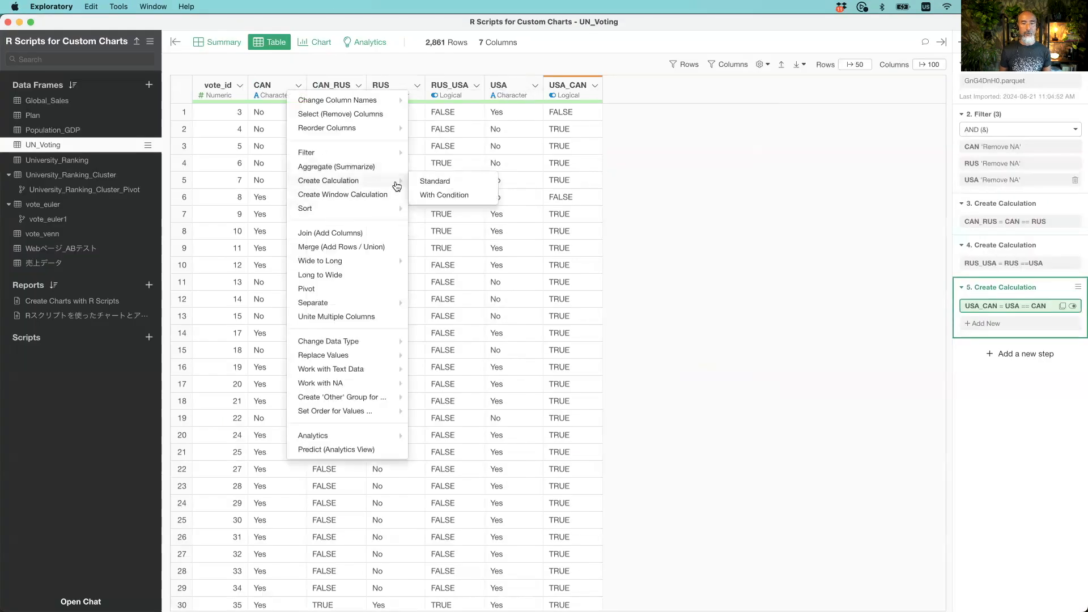
pyautogui.click(424, 183)
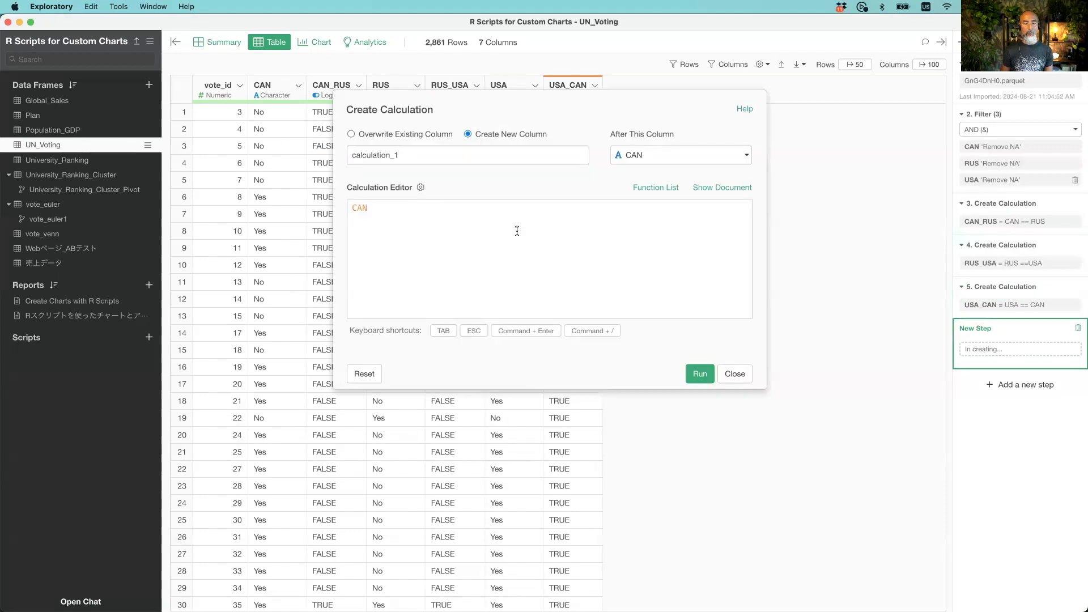
pyautogui.write('== ')
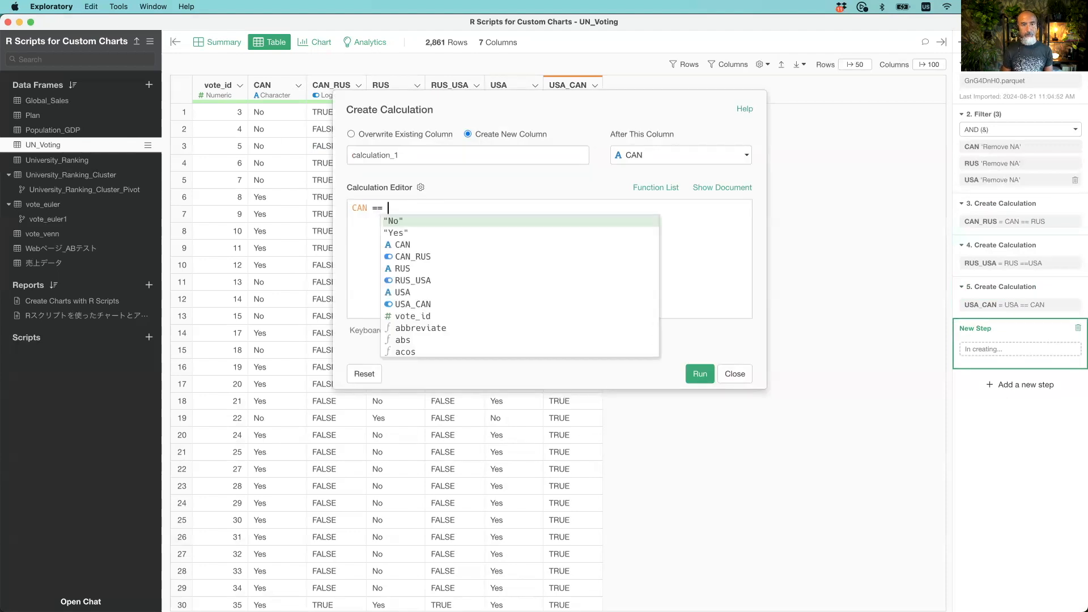
# - Complete the calculation as CAN == RUS & CAN == USA, name the new column CAN_RUS_USA and run it
pyautogui.write('RUS')
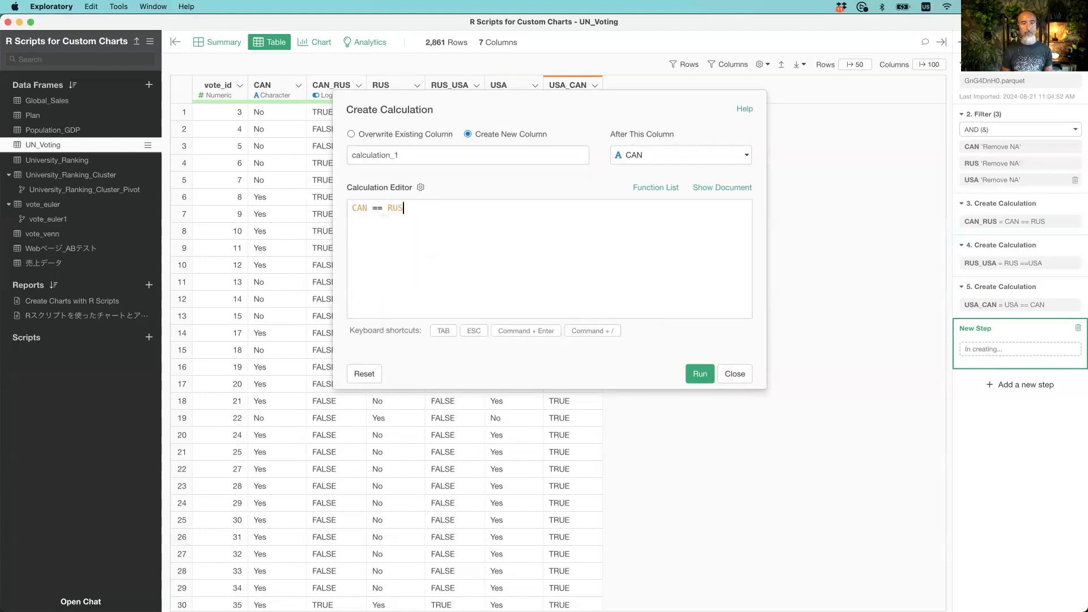
pyautogui.write(' & ')
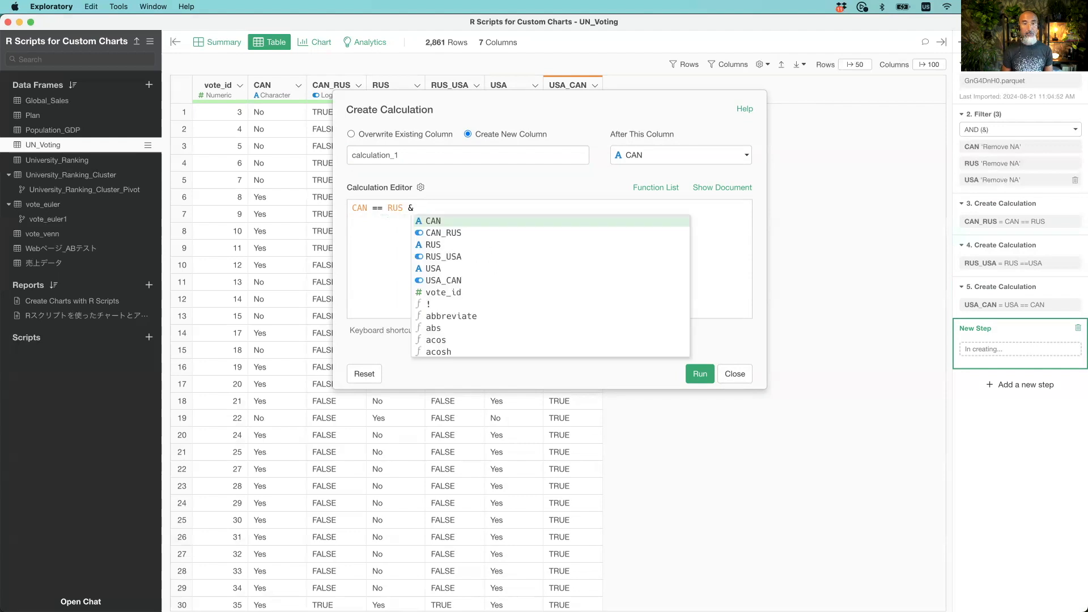
pyautogui.write('CAN ==')
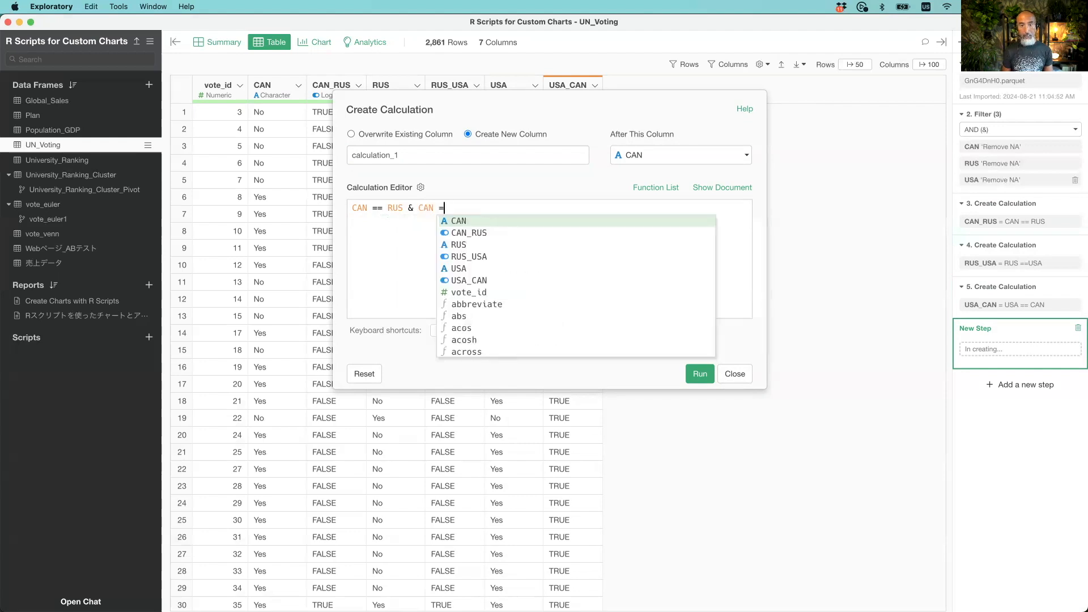
pyautogui.write(' USA')
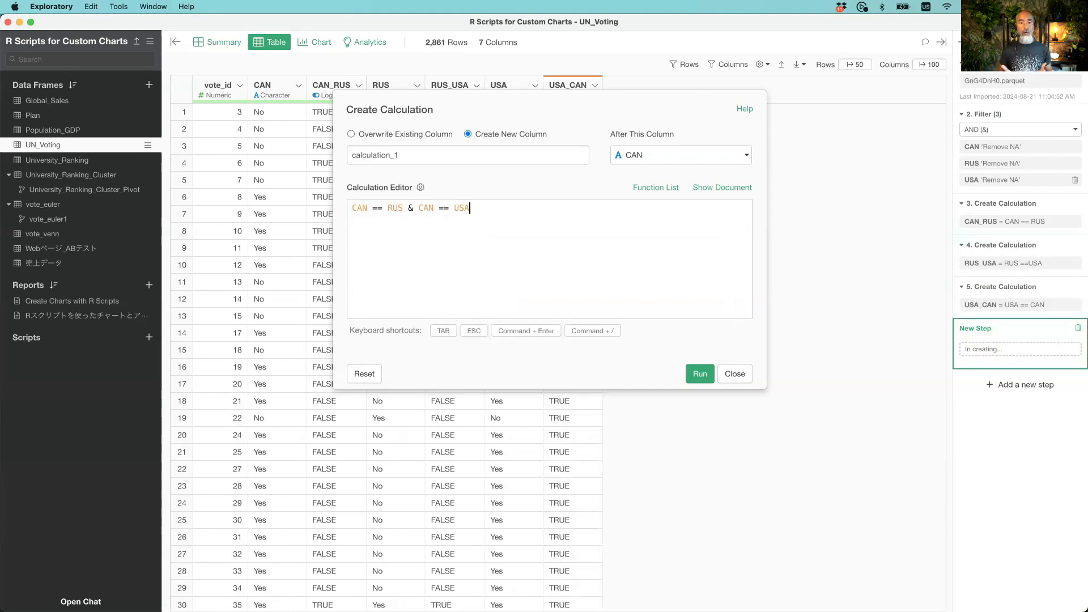
pyautogui.doubleClick(499, 151)
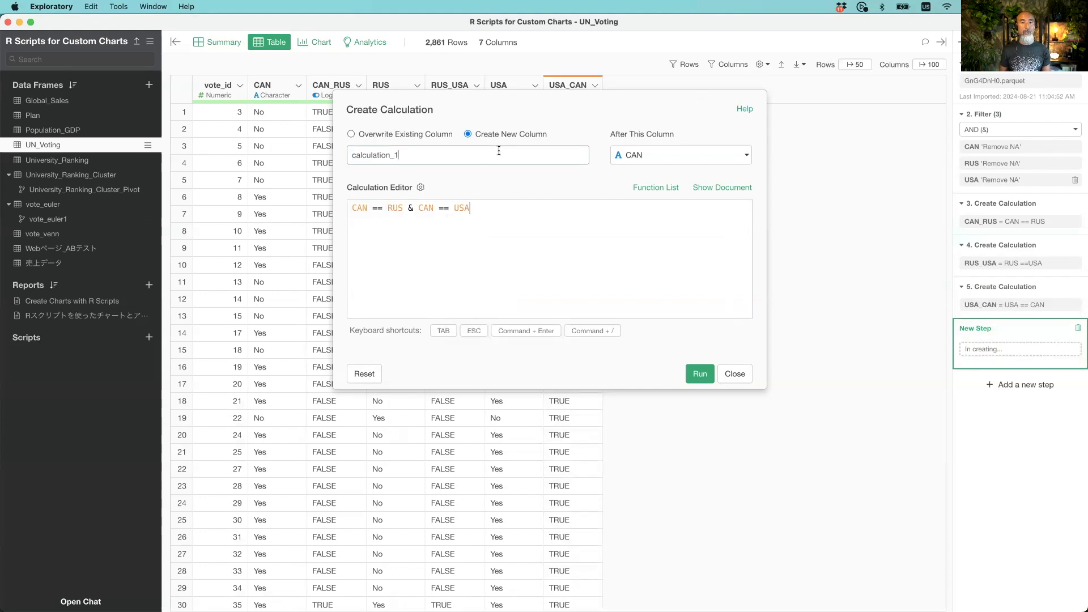
pyautogui.write('CAN')
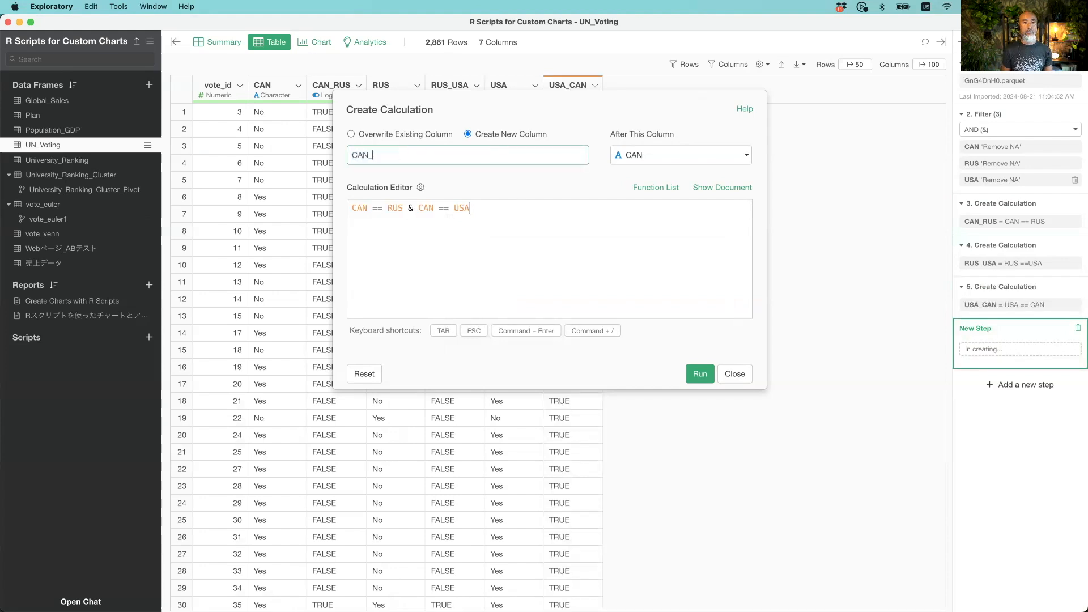
pyautogui.write('_RUS_USA')
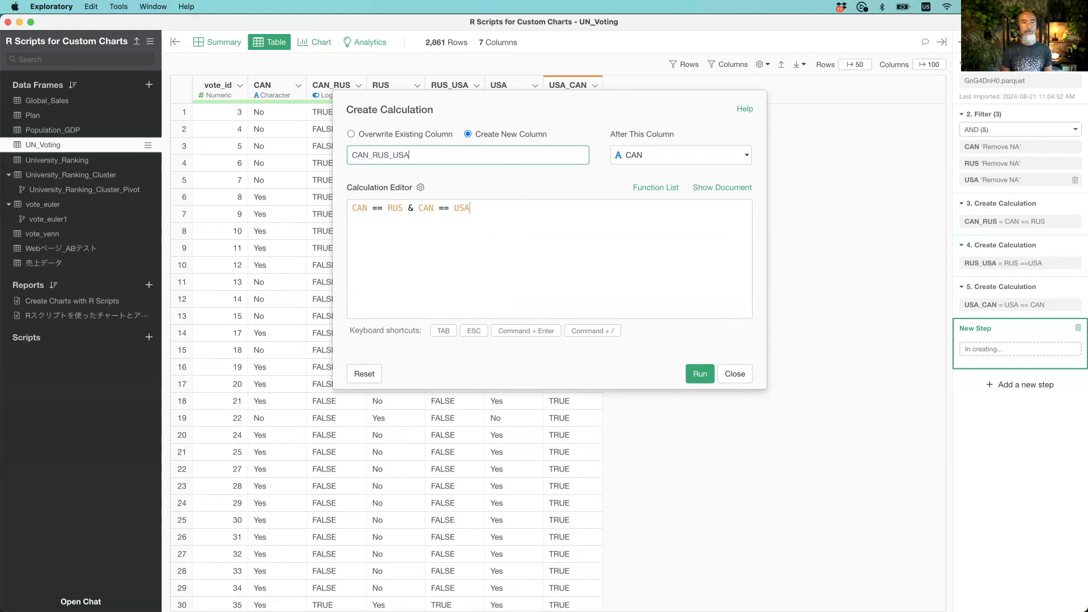
pyautogui.press('super+Return')
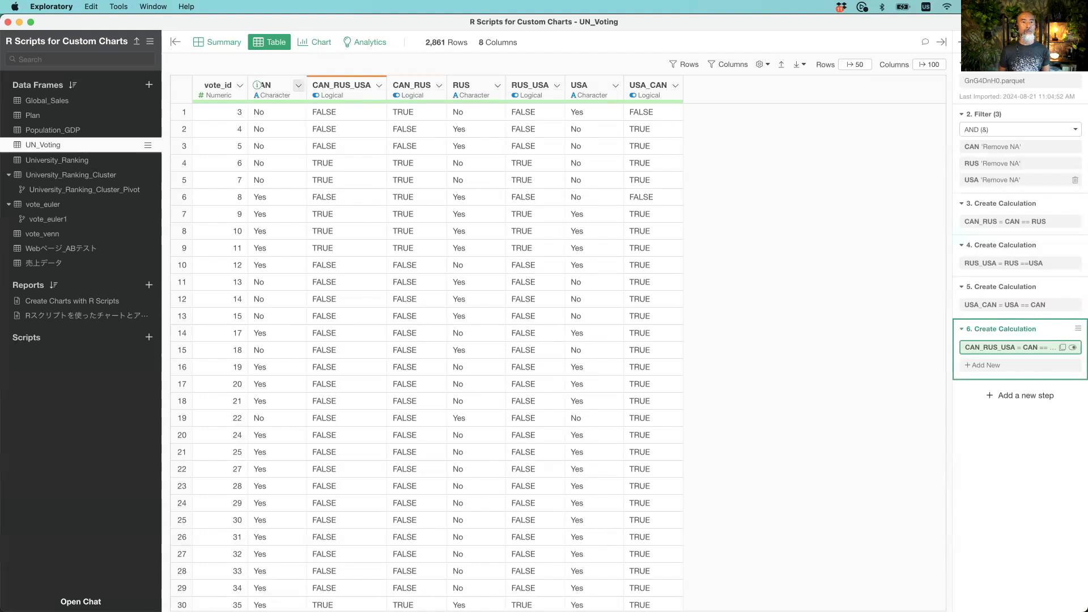
# - Start an Aggregate (Summarize) step from the CAN column and clear its Group By column to (None)
pyautogui.click(298, 85)
pyautogui.moveTo(346, 180)
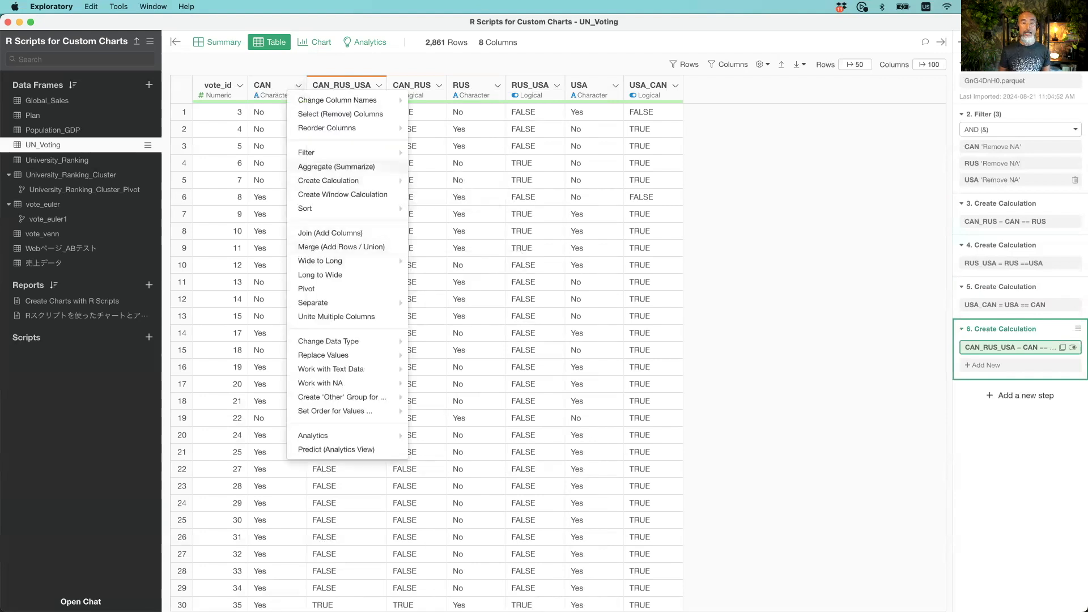
pyautogui.click(336, 166)
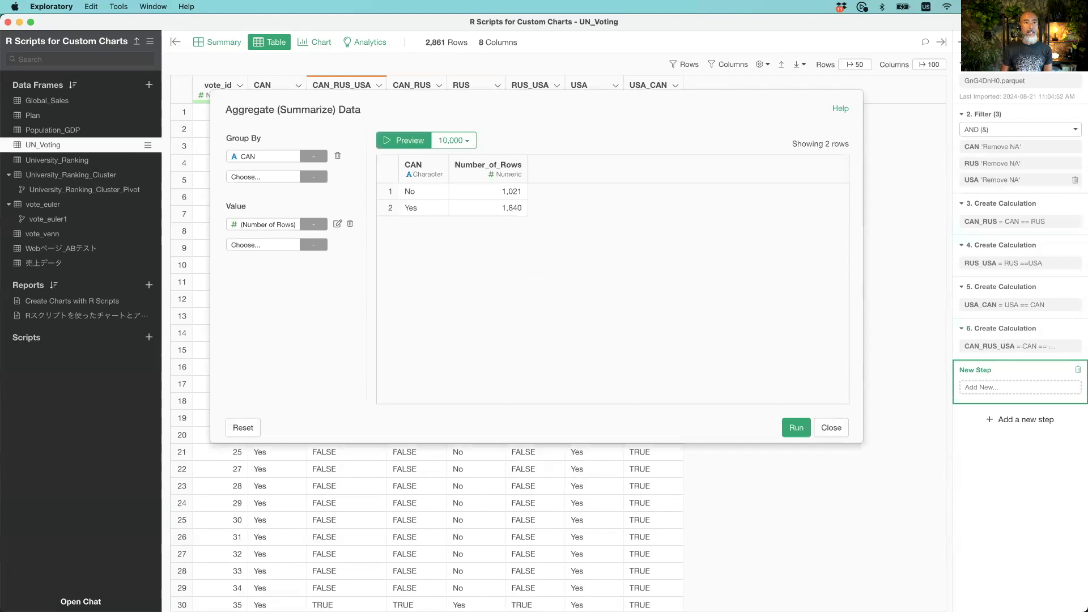
pyautogui.click(263, 156)
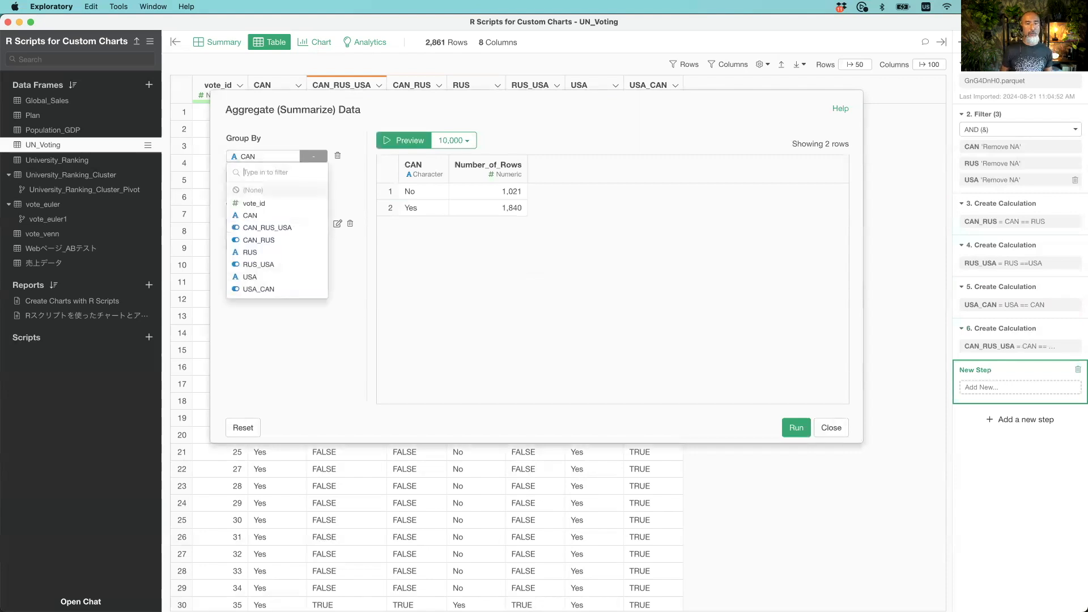
pyautogui.click(253, 190)
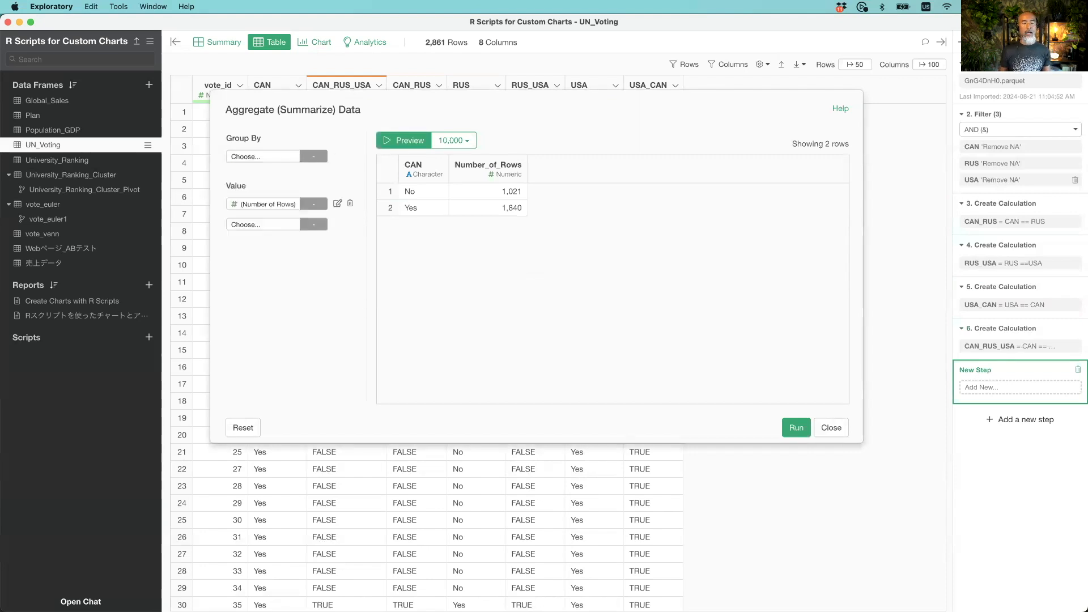
# - Use (Number of Rows) as the first aggregate value and name its result column CAN
pyautogui.click(263, 204)
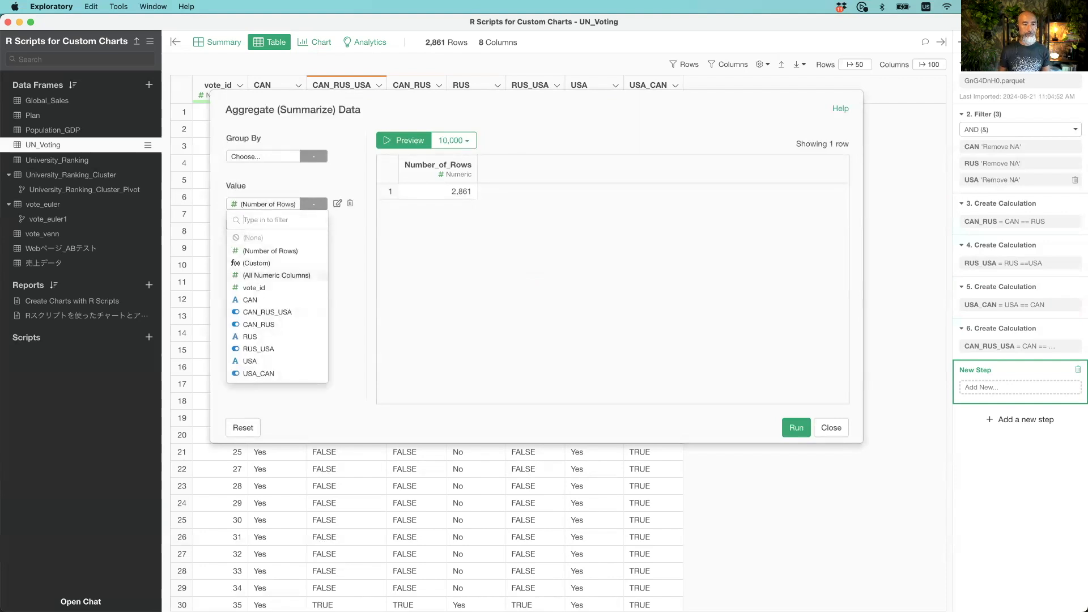
pyautogui.click(272, 251)
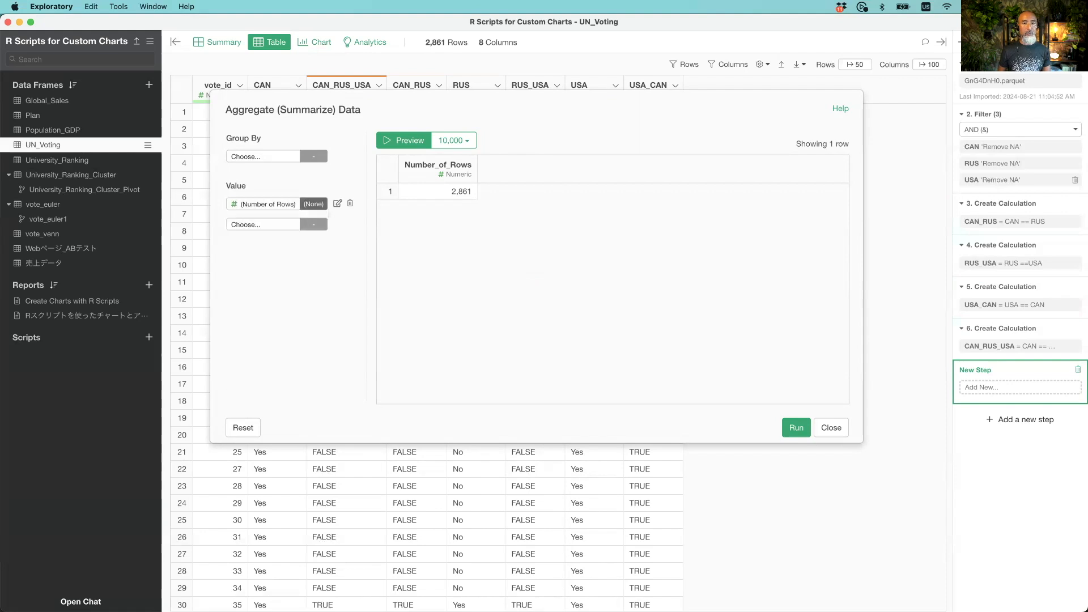
pyautogui.click(337, 203)
pyautogui.write('CAN')
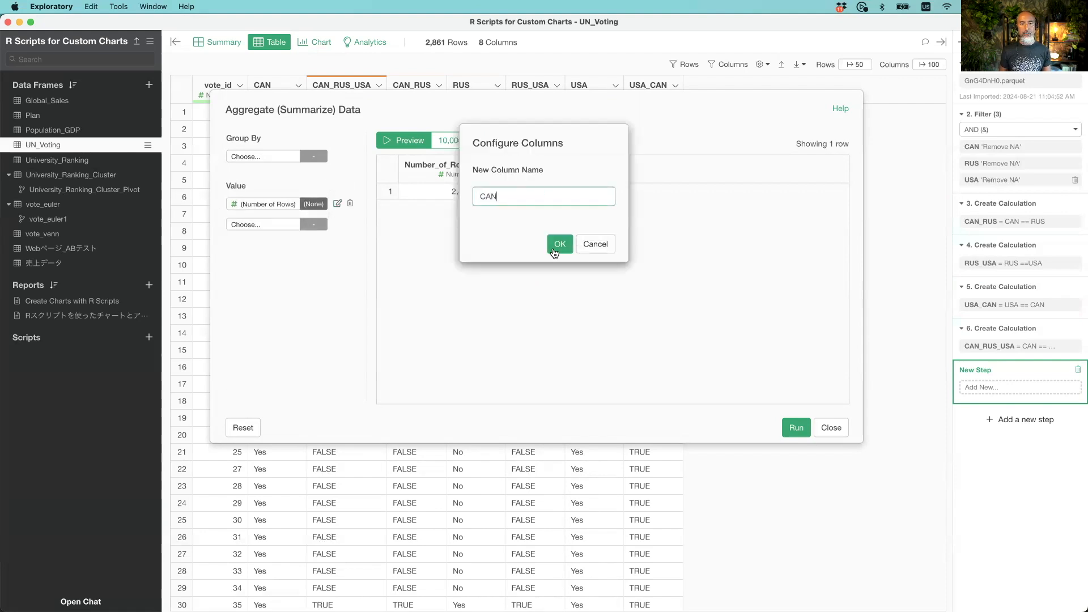
pyautogui.click(559, 244)
# - Add a second (Number of Rows) value to the aggregation and name its result column RUS
pyautogui.click(266, 226)
pyautogui.click(273, 275)
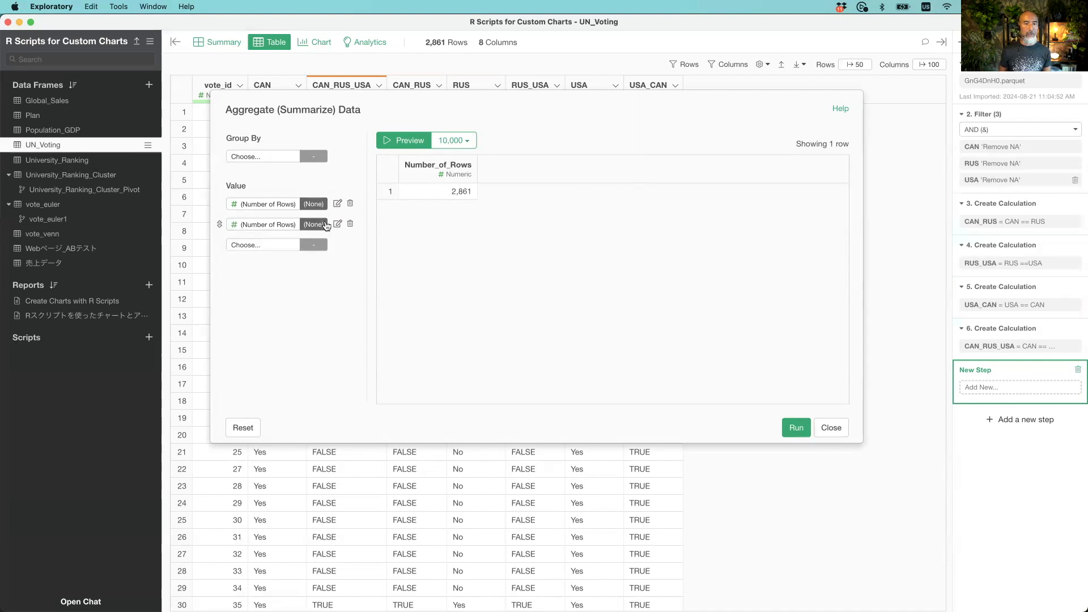
pyautogui.click(336, 225)
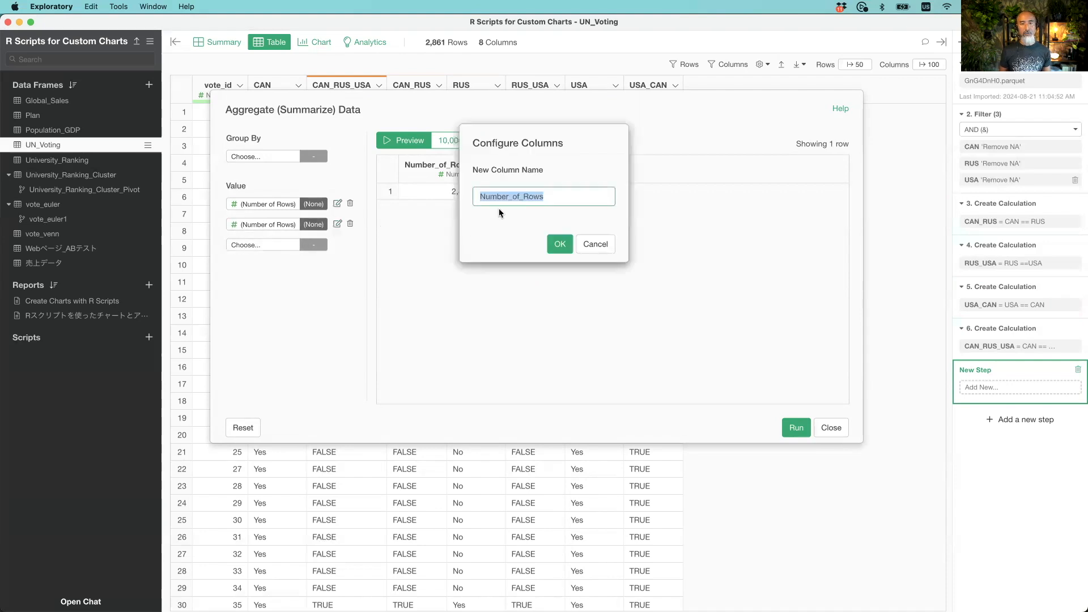
pyautogui.write('RUS')
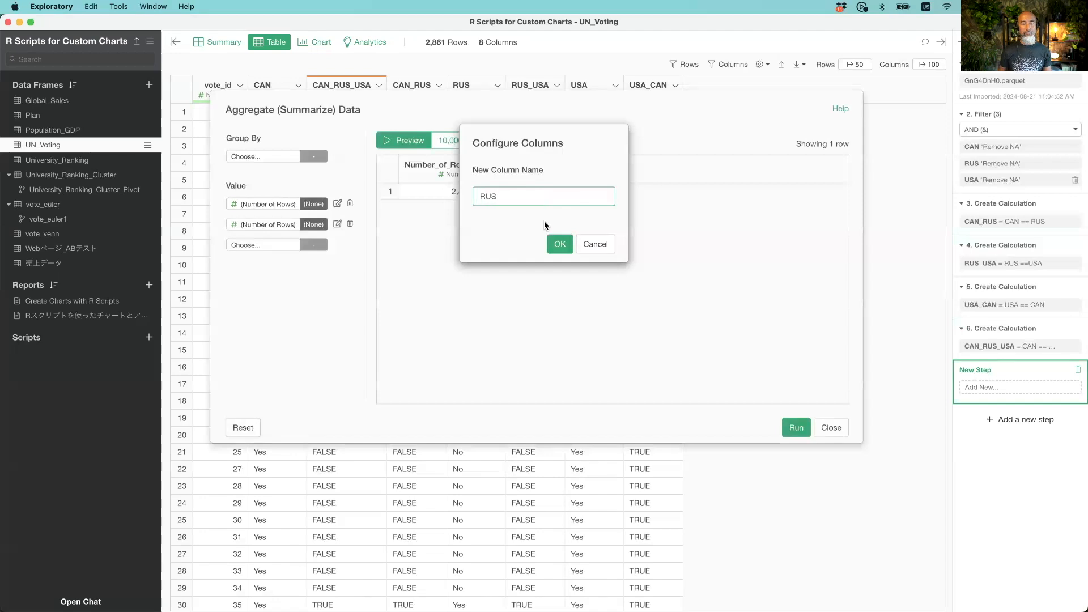
pyautogui.click(560, 245)
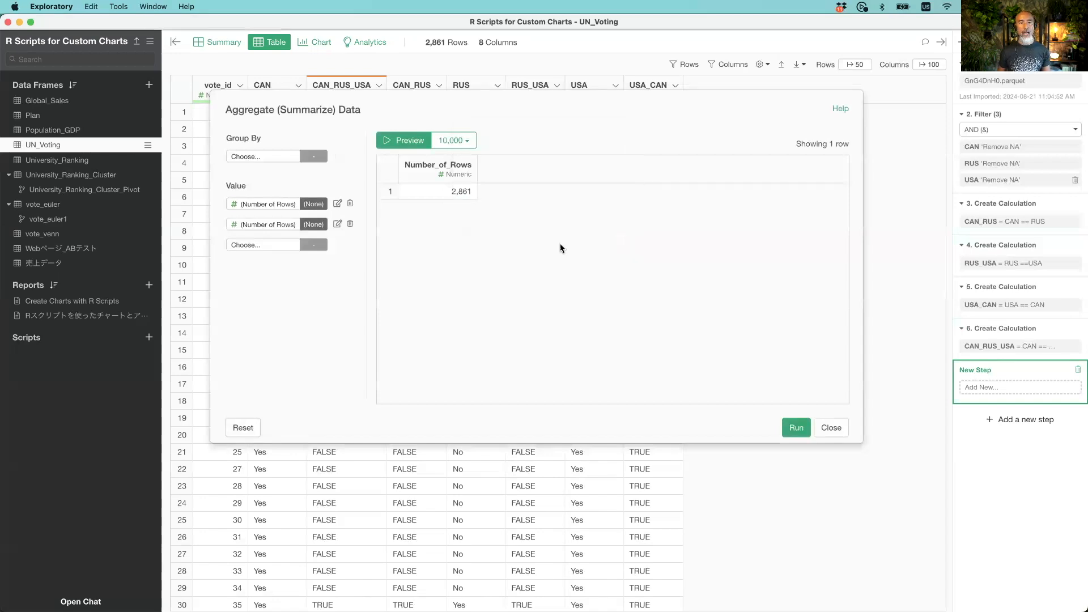
# - Add a third (Number of Rows) value to the aggregation and name its result column USA
pyautogui.click(262, 245)
pyautogui.click(298, 107)
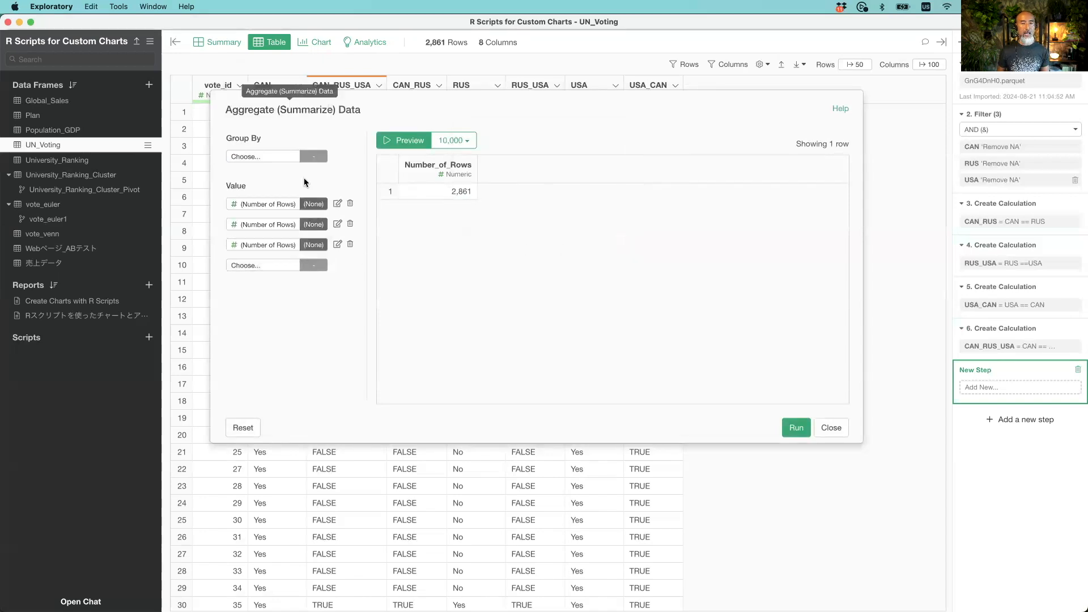
pyautogui.click(338, 245)
pyautogui.doubleClick(552, 188)
pyautogui.write('USA')
pyautogui.press('Return')
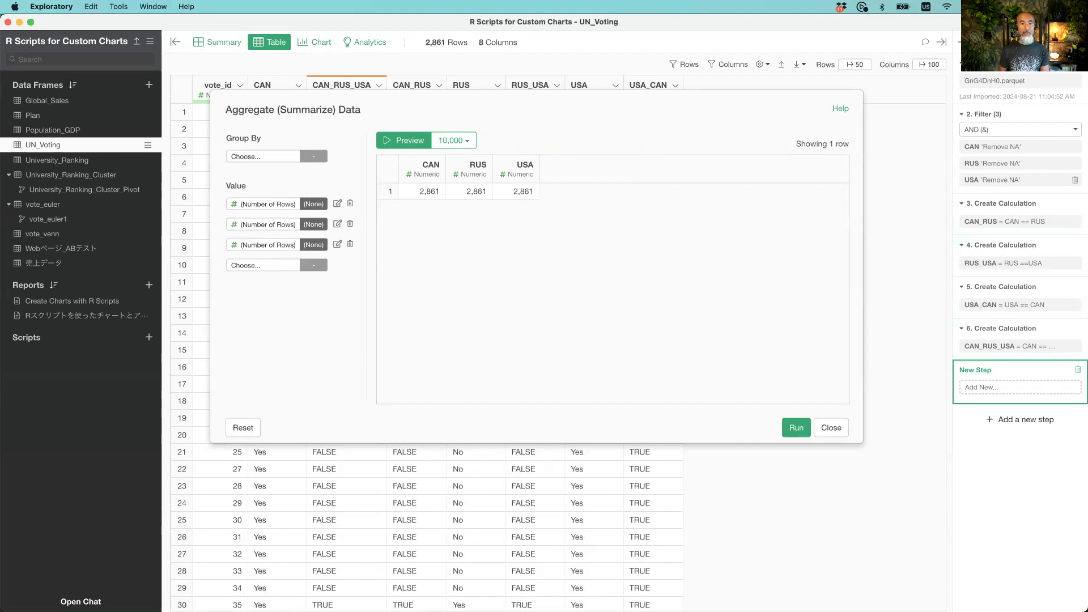
# - Add CAN_RUS as an aggregate value using the Number of TRUE function
pyautogui.click(263, 266)
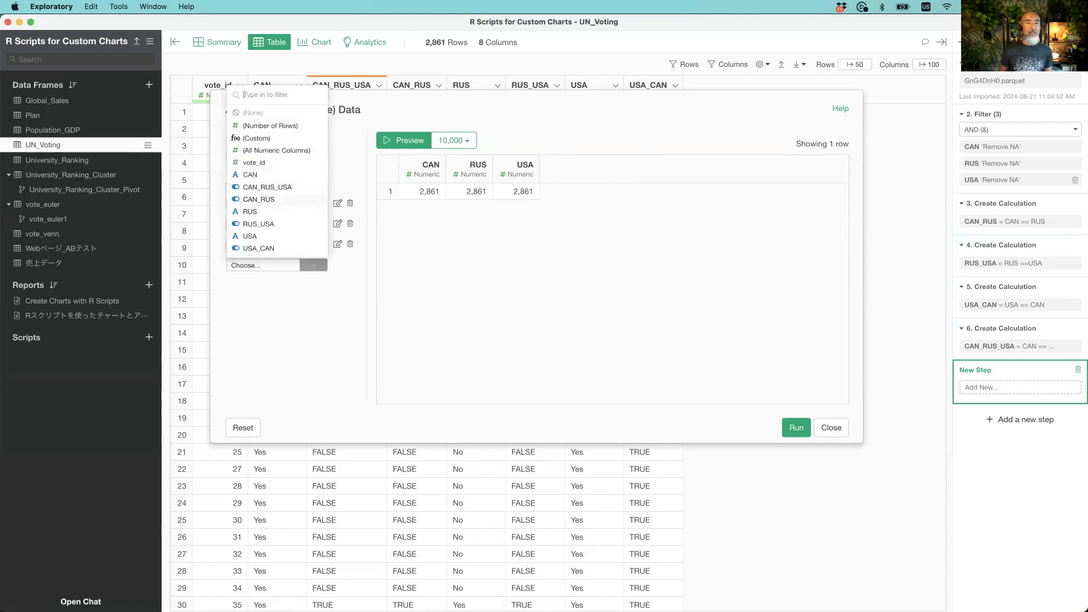
pyautogui.click(259, 199)
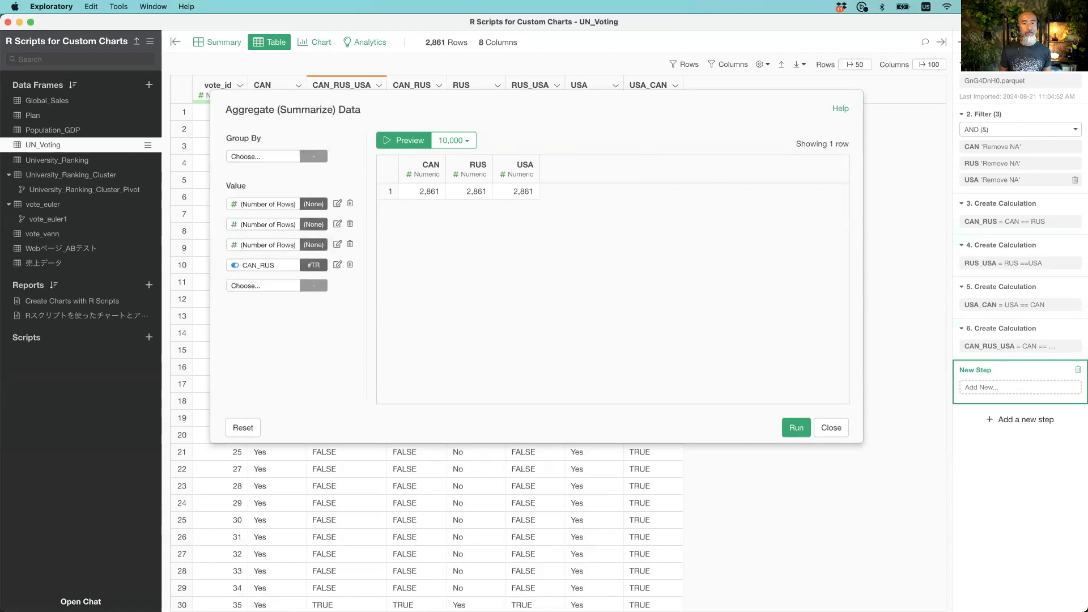
pyautogui.click(313, 265)
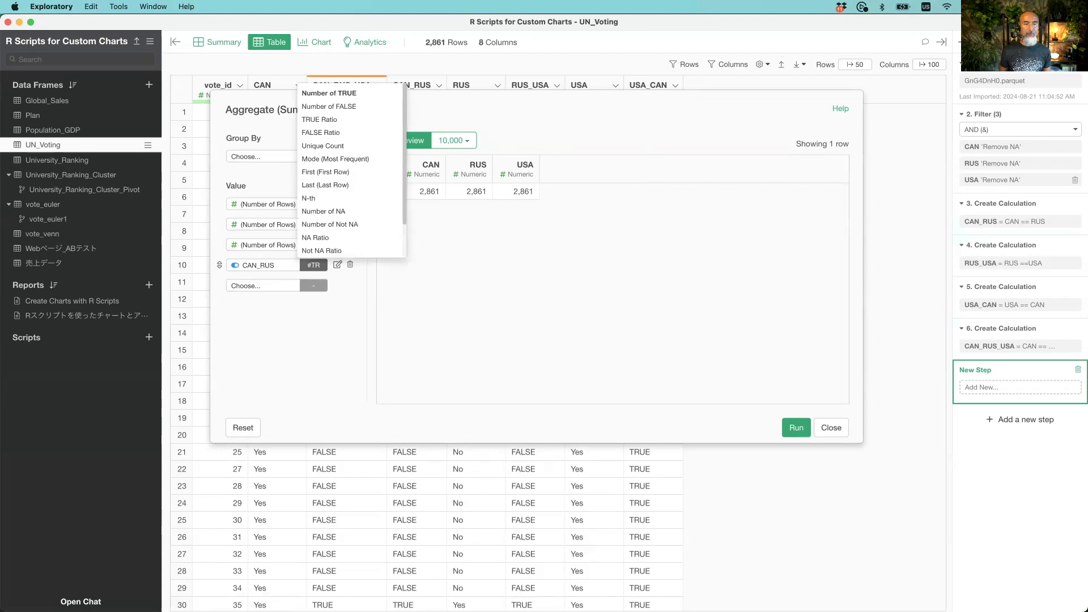
pyautogui.click(329, 93)
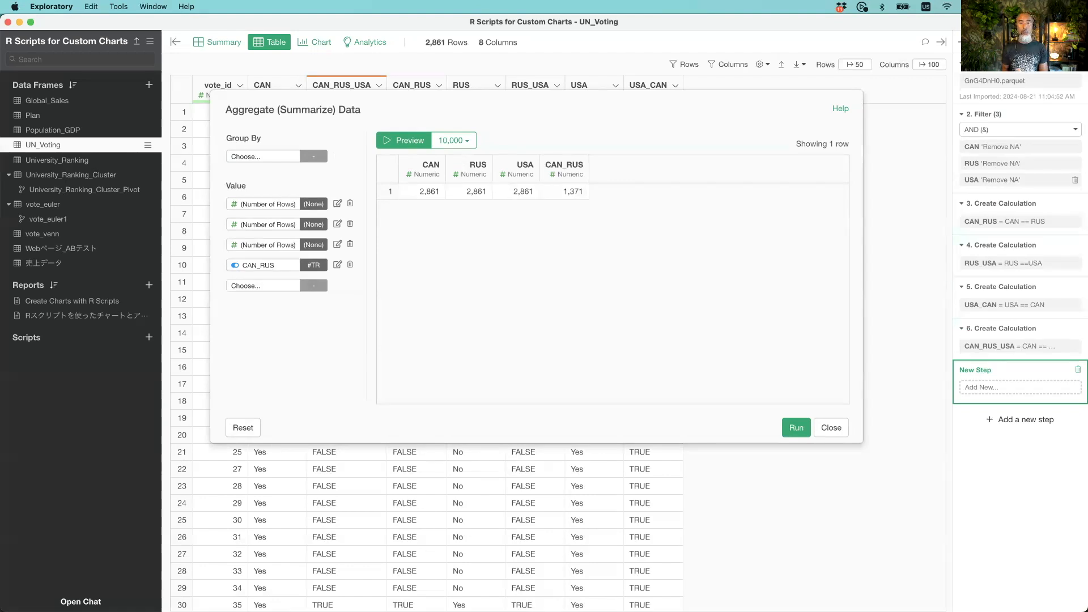
# - Add RUS_USA, USA_CAN and CAN_RUS_USA as further aggregate values and run the aggregation
pyautogui.click(258, 285)
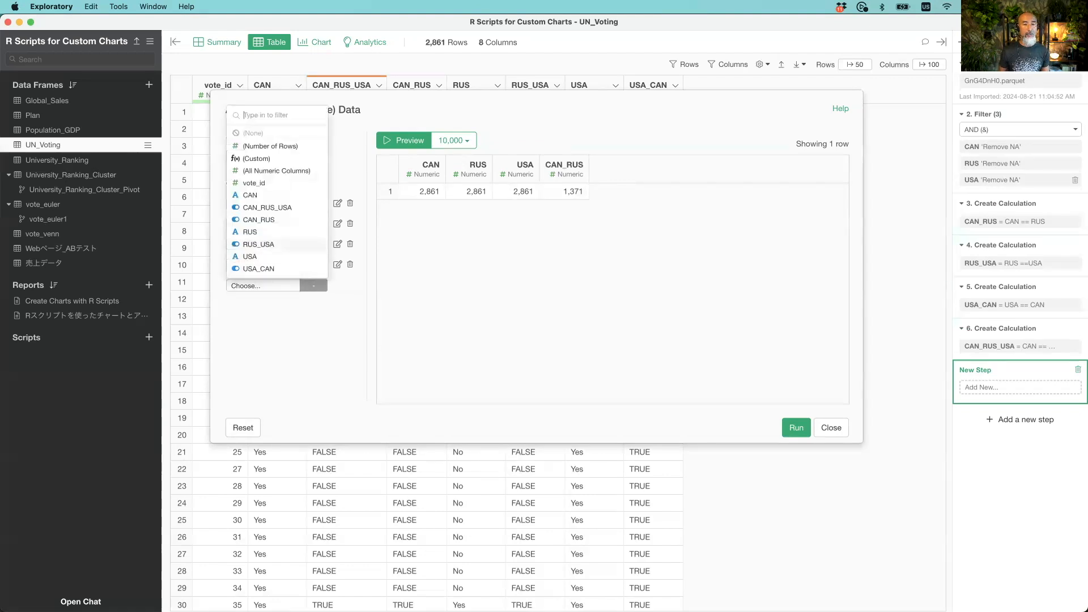
pyautogui.click(258, 244)
pyautogui.click(258, 306)
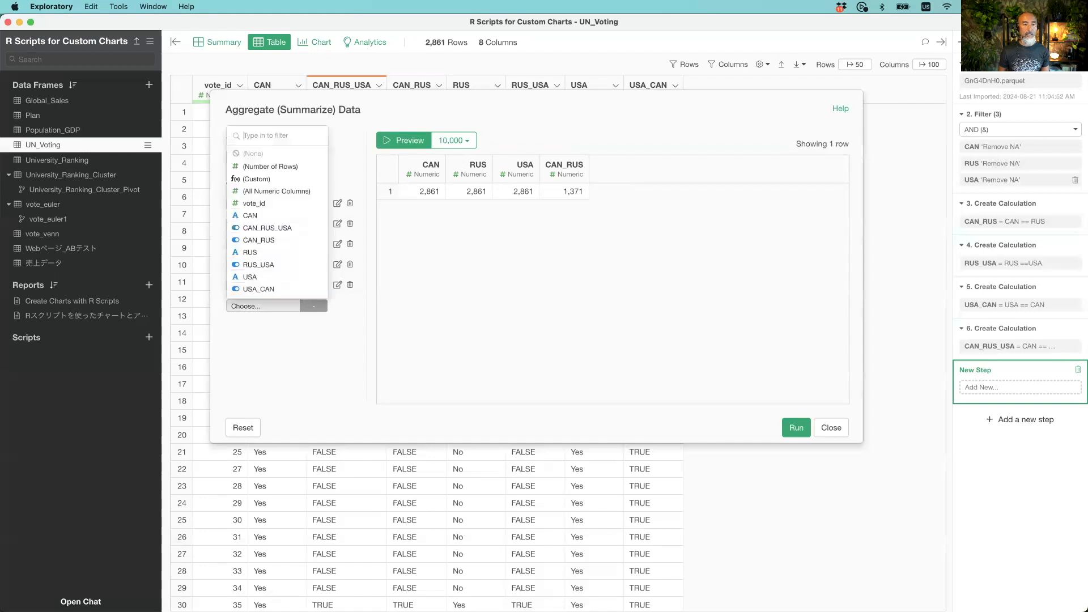
pyautogui.click(259, 289)
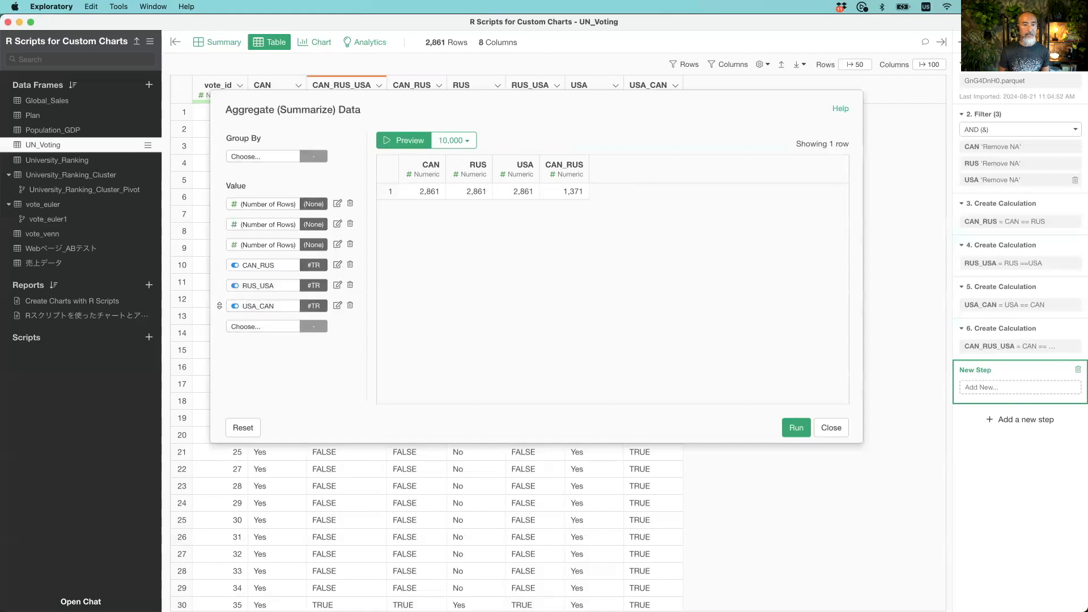
pyautogui.click(258, 326)
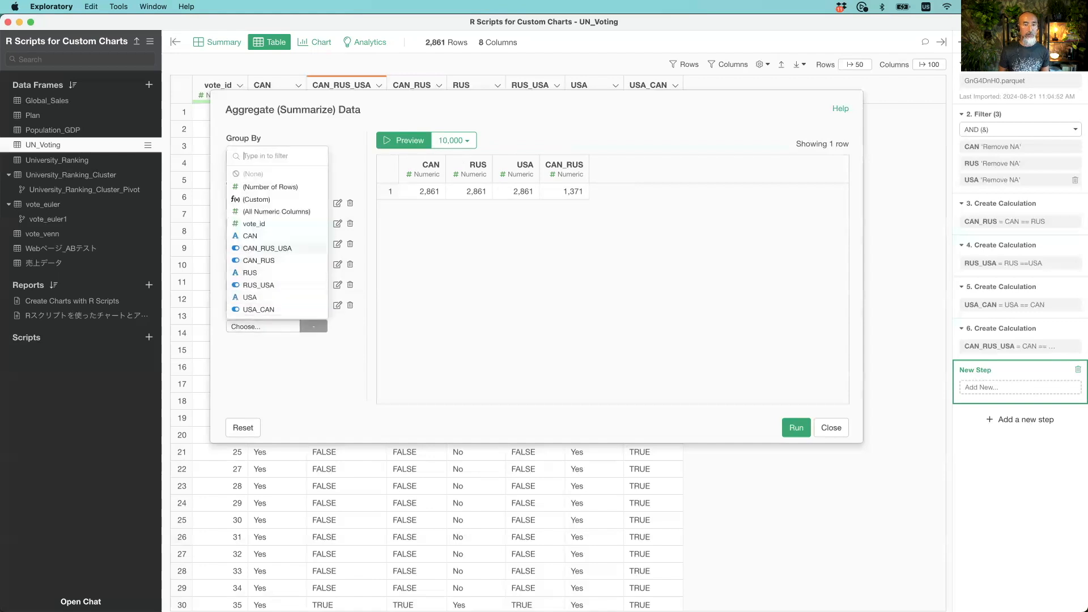
pyautogui.click(267, 248)
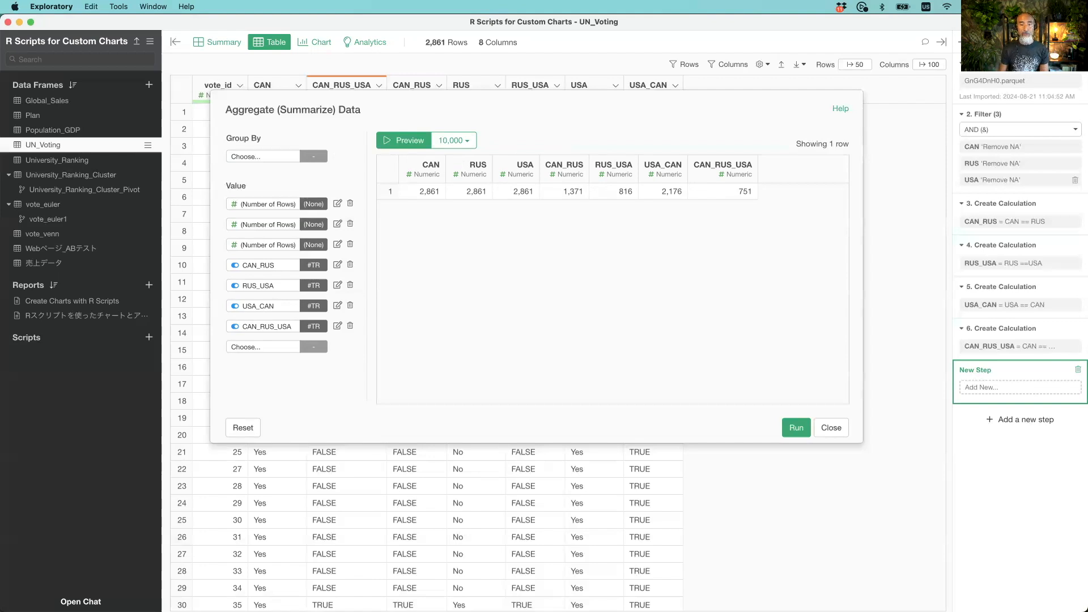
pyautogui.click(796, 428)
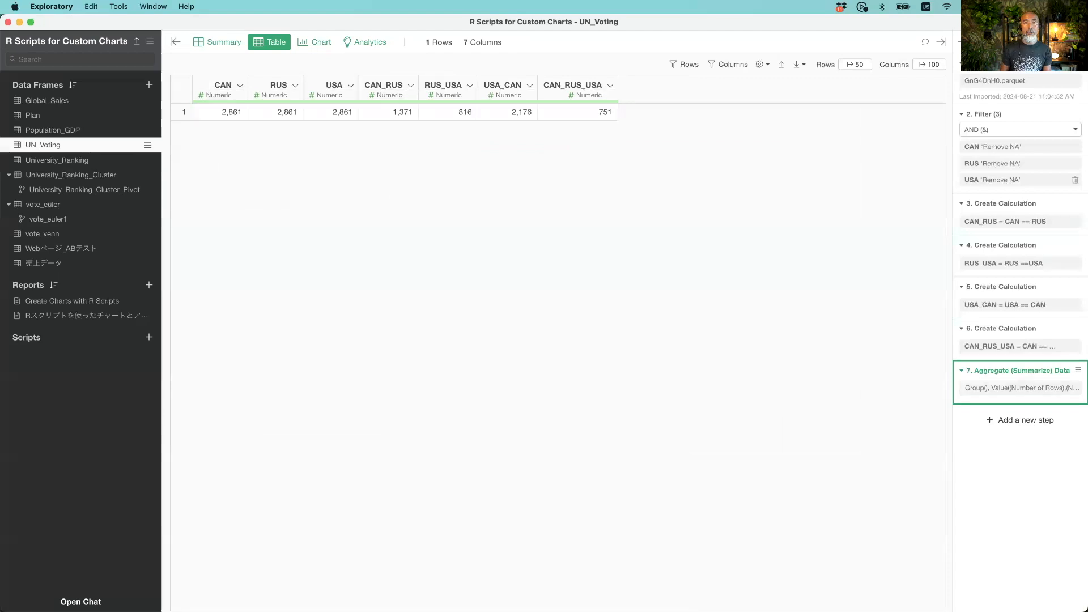
# - Switch to the Create Charts with R Scripts report and compare the draw.triple.venn column references with the UN_Voting table's column names
pyautogui.press('super+Tab')
pyautogui.press('super+shift+Tab')
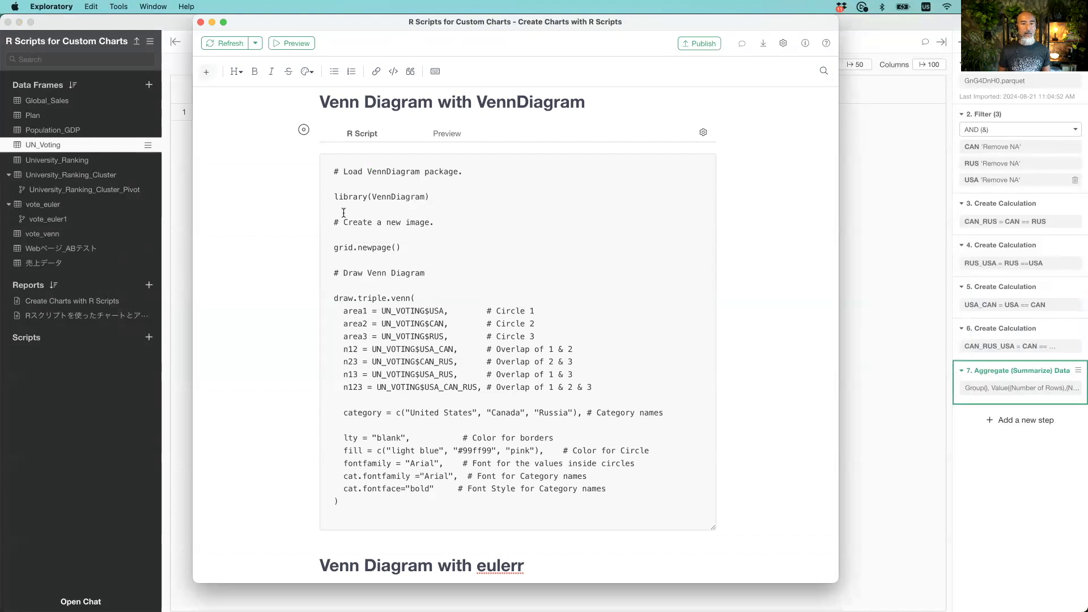
pyautogui.moveTo(513, 23); pyautogui.dragTo(581, 22)
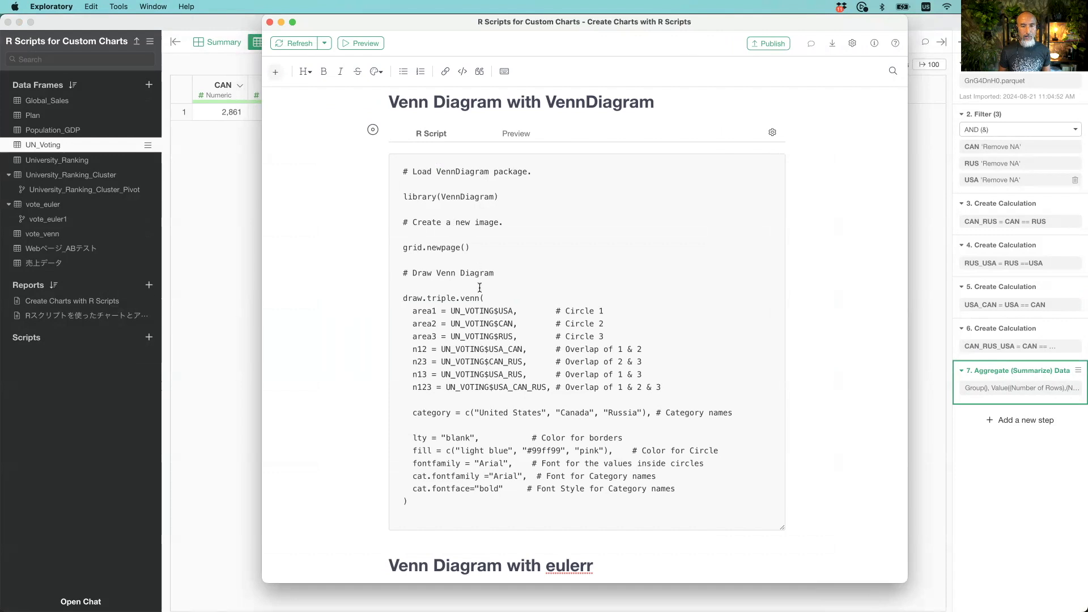
pyautogui.scroll(-3, 479, 287)
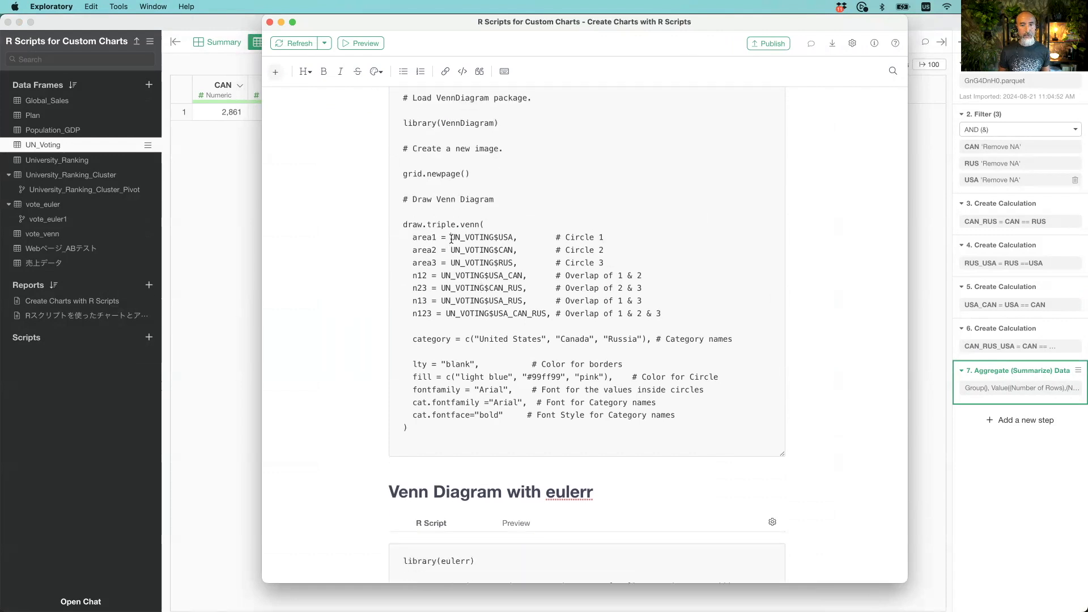
pyautogui.doubleClick(482, 237)
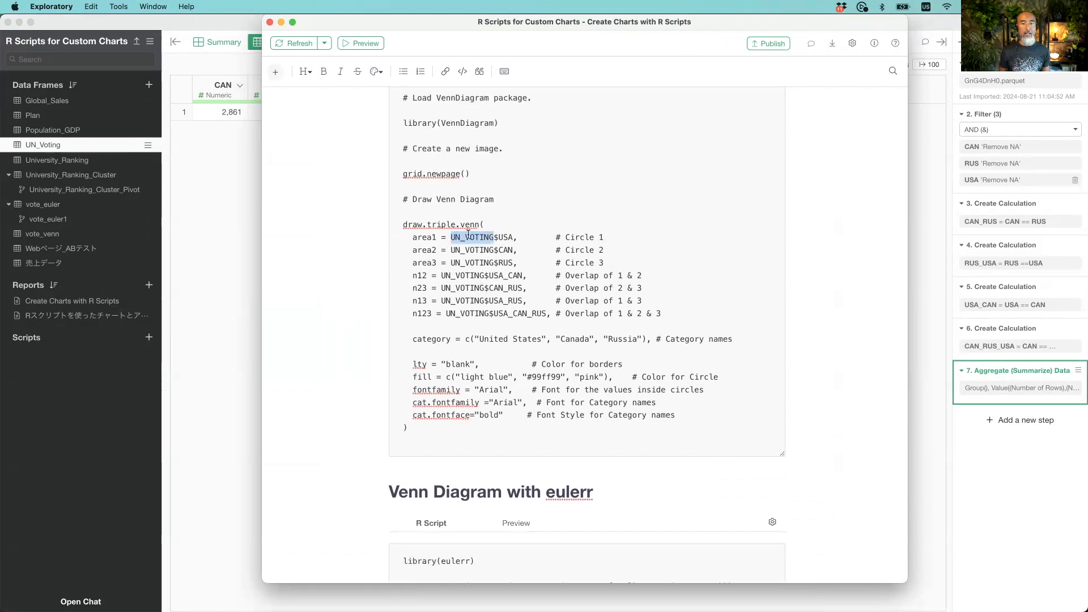
pyautogui.doubleClick(508, 238)
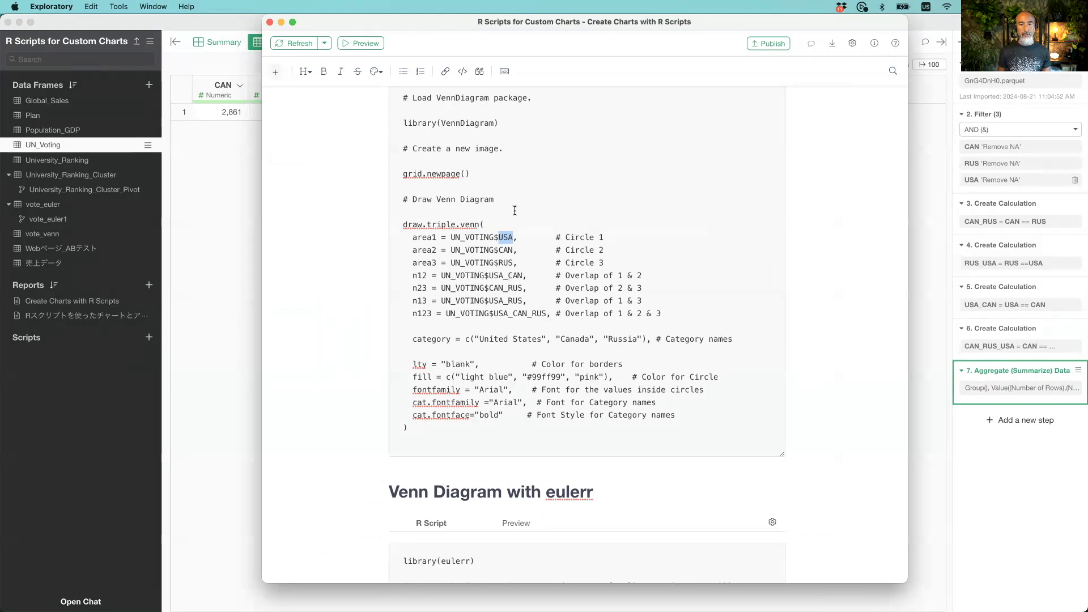
pyautogui.moveTo(607, 101); pyautogui.dragTo(608, 112)
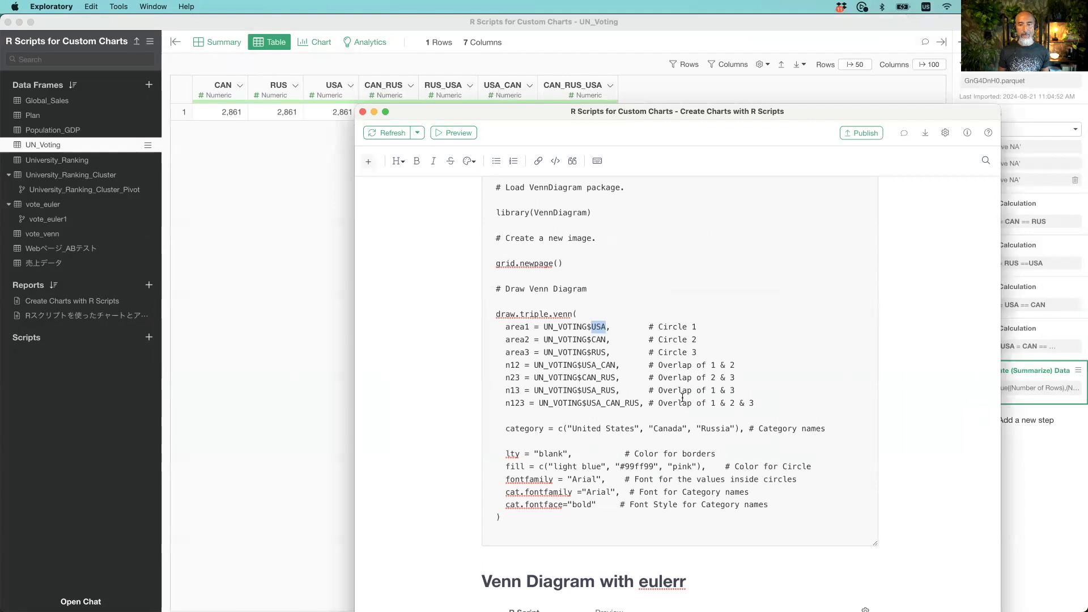
pyautogui.click(578, 380)
pyautogui.moveTo(582, 378); pyautogui.dragTo(613, 379)
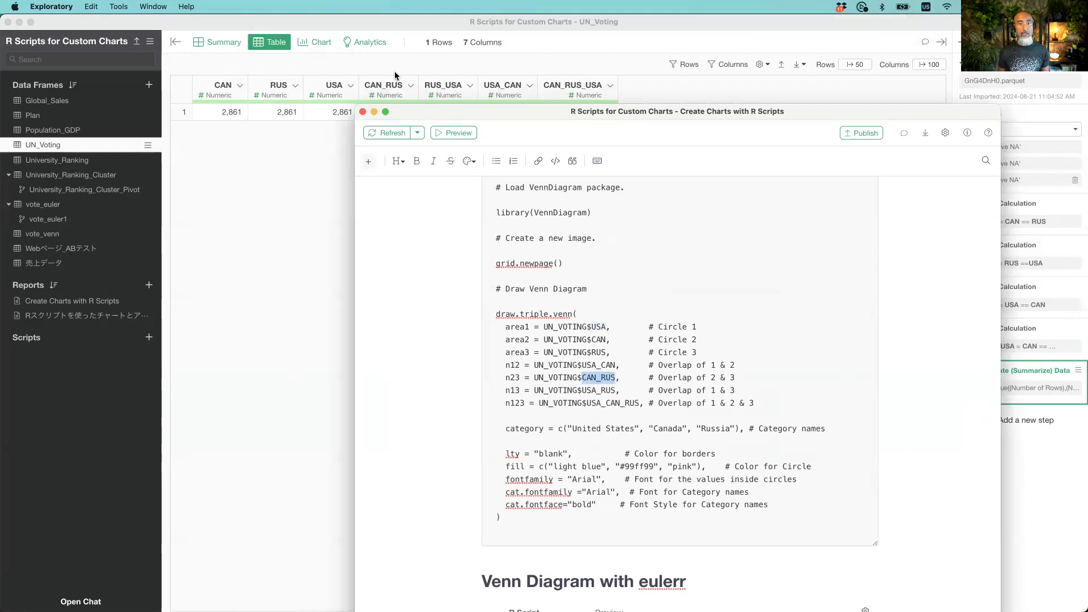
# - Change the column referenced by the n13 argument in the VennDiagram script to RUS_USA
pyautogui.moveTo(581, 389); pyautogui.dragTo(616, 390)
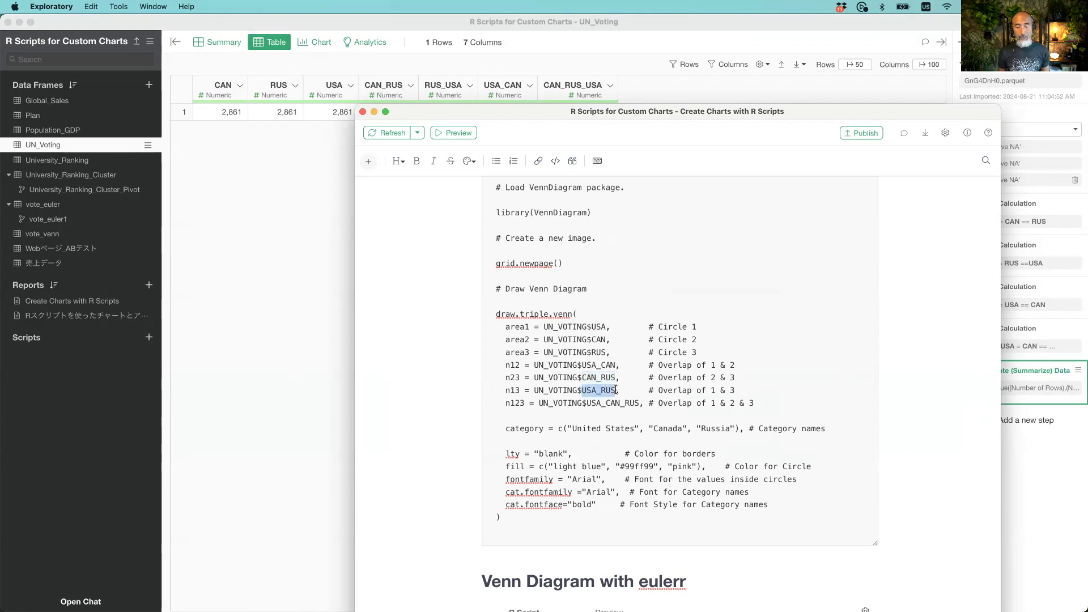
pyautogui.click(616, 390)
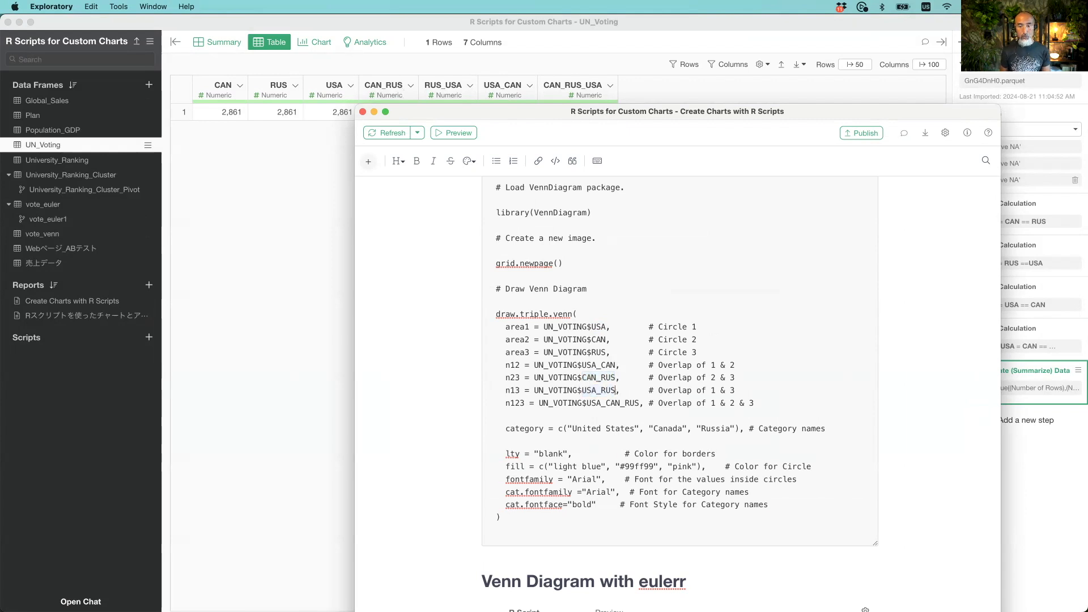
pyautogui.press('BackSpace')
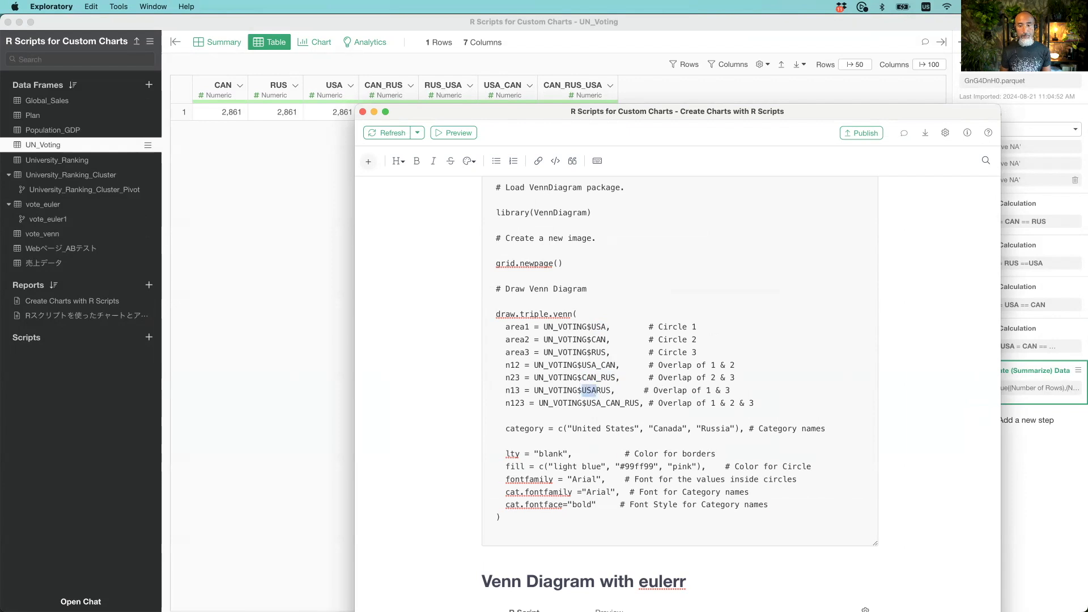
pyautogui.press('BackSpace')
pyautogui.press('BackSpace')
pyautogui.press('BackSpace')
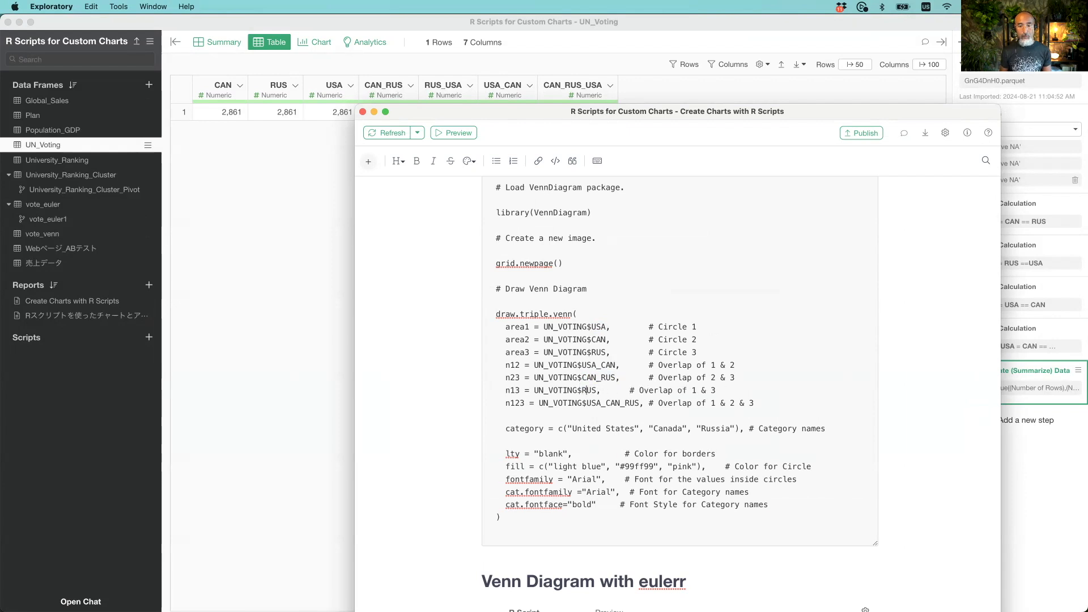
pyautogui.write('_USA')
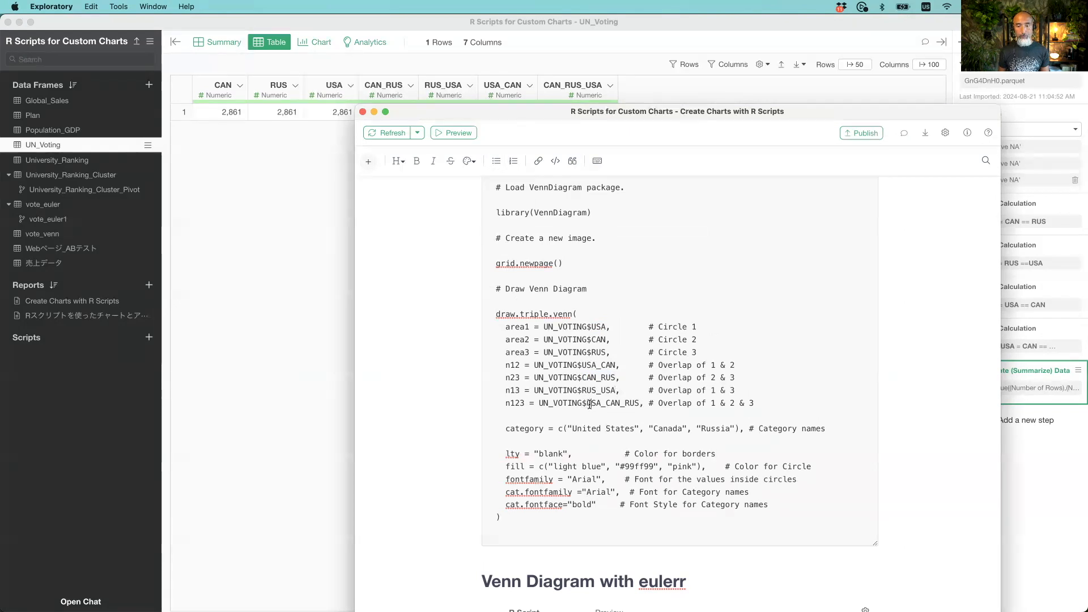
# - Change the column referenced by the n123 argument in the VennDiagram script to CAN_RUS_USA
pyautogui.moveTo(587, 403); pyautogui.dragTo(606, 402)
pyautogui.press('BackSpace')
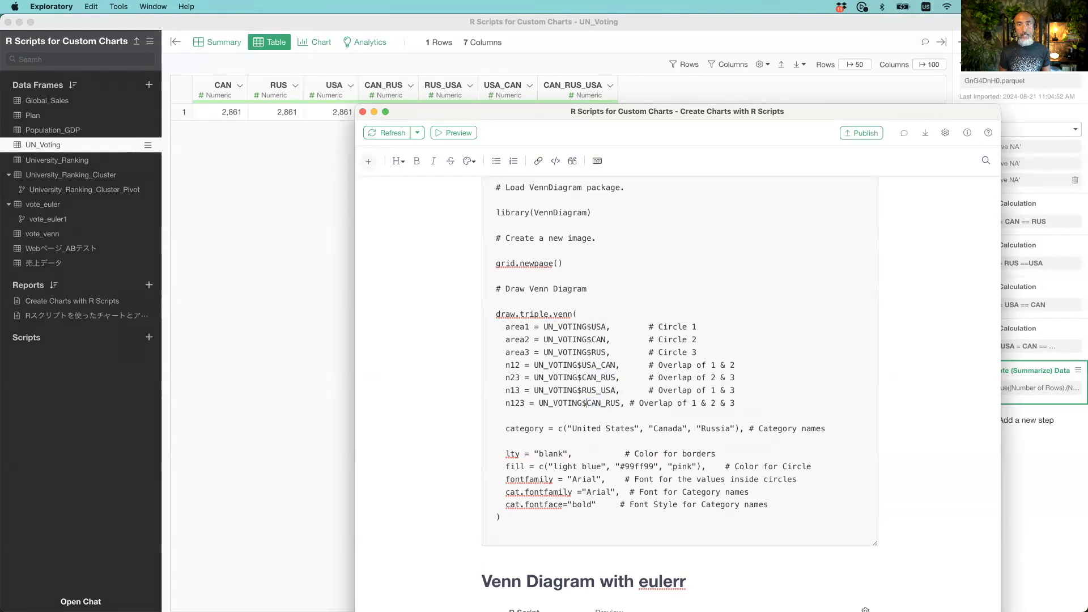
pyautogui.write('_USA')
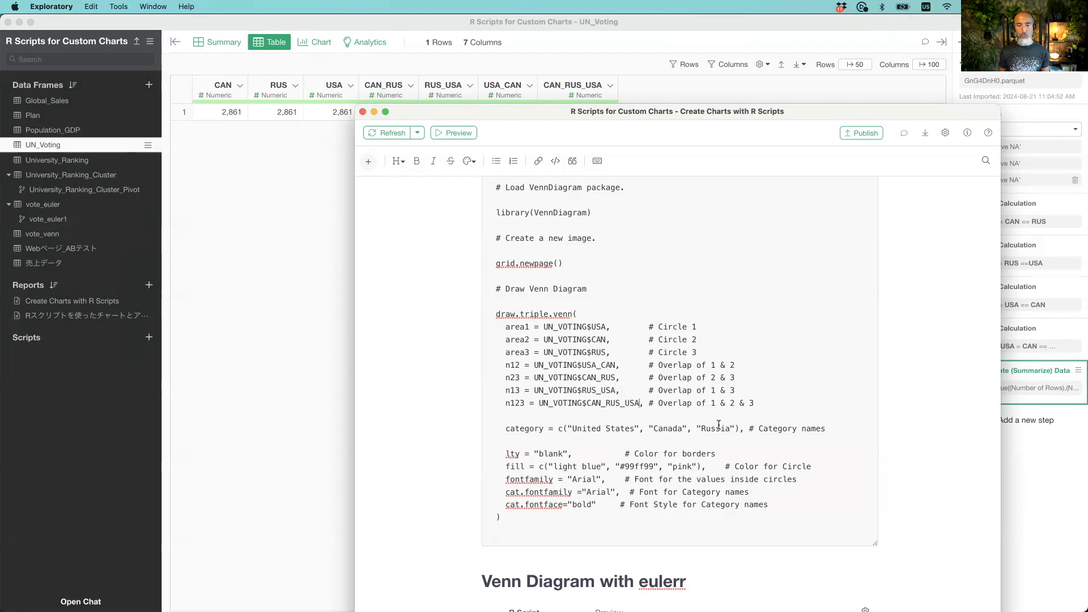
# - Preview the VennDiagram script's output and return to its R code
pyautogui.scroll(5, 413, 338)
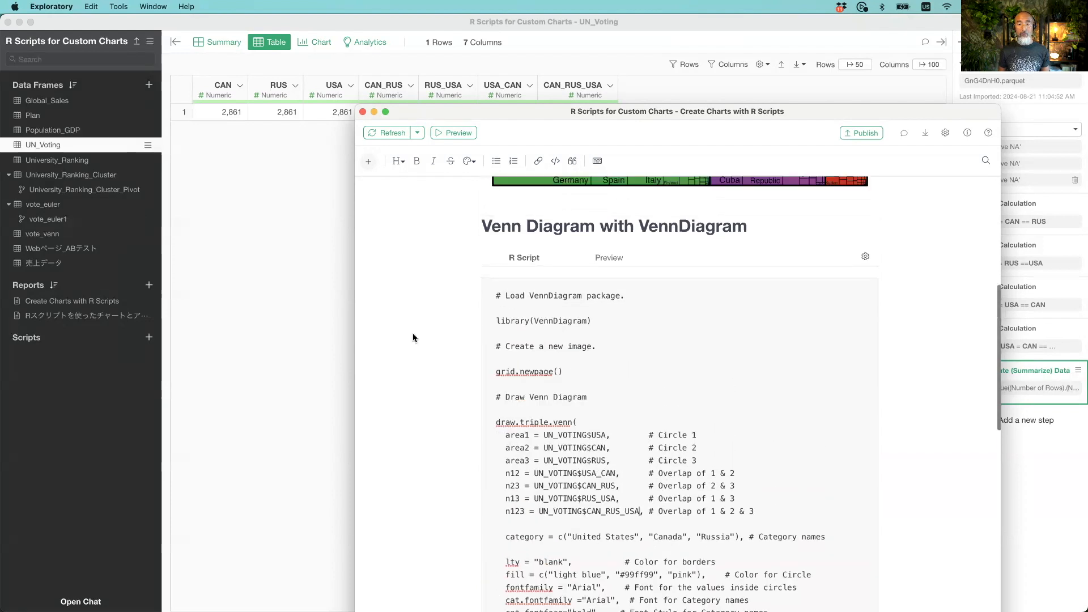
pyautogui.click(602, 263)
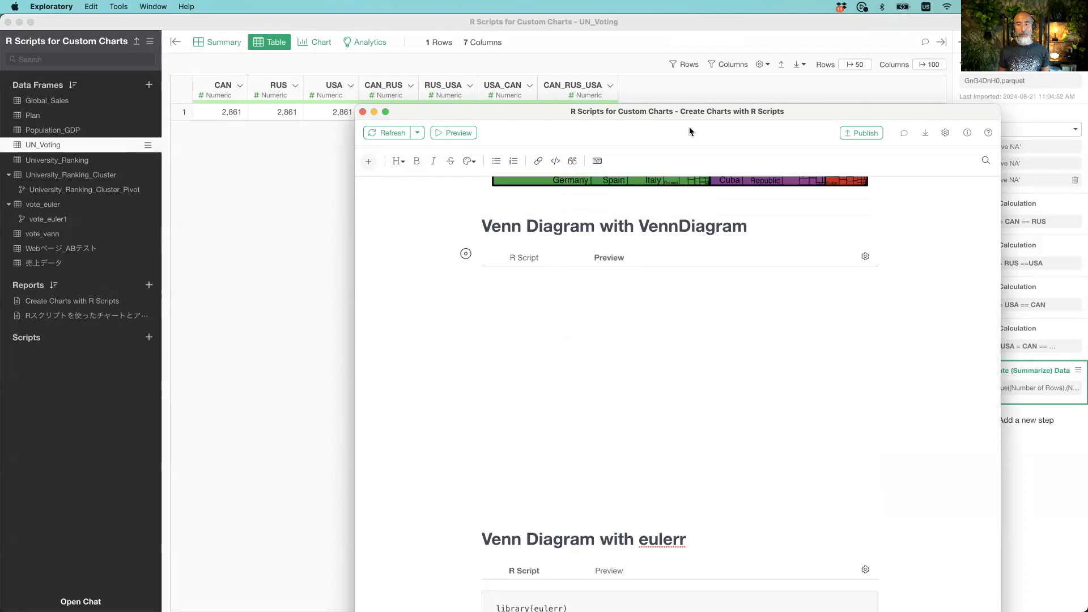
pyautogui.moveTo(684, 107); pyautogui.dragTo(676, 11)
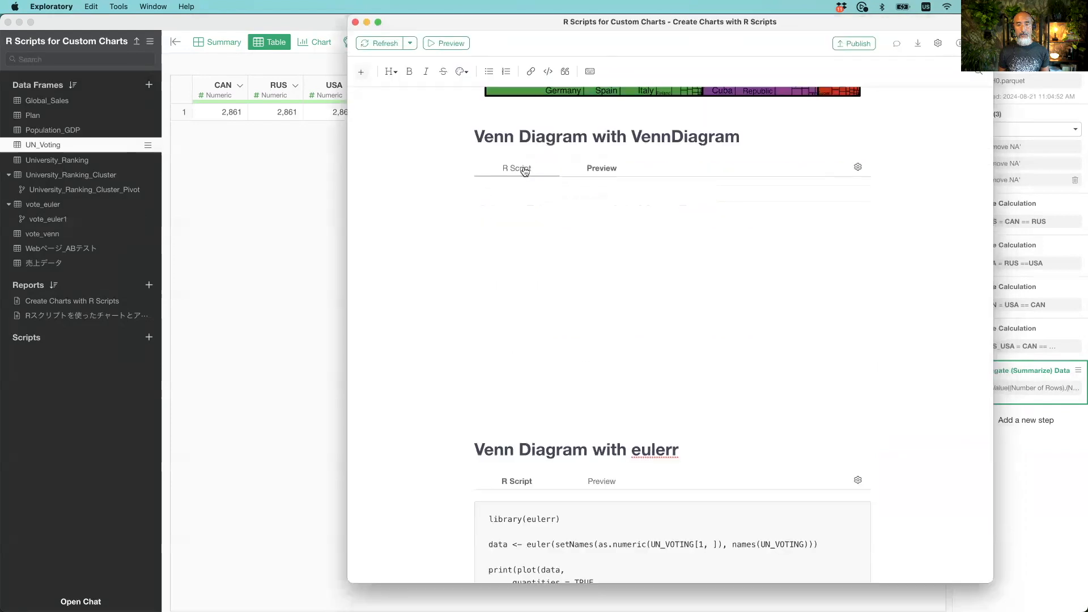
pyautogui.click(522, 170)
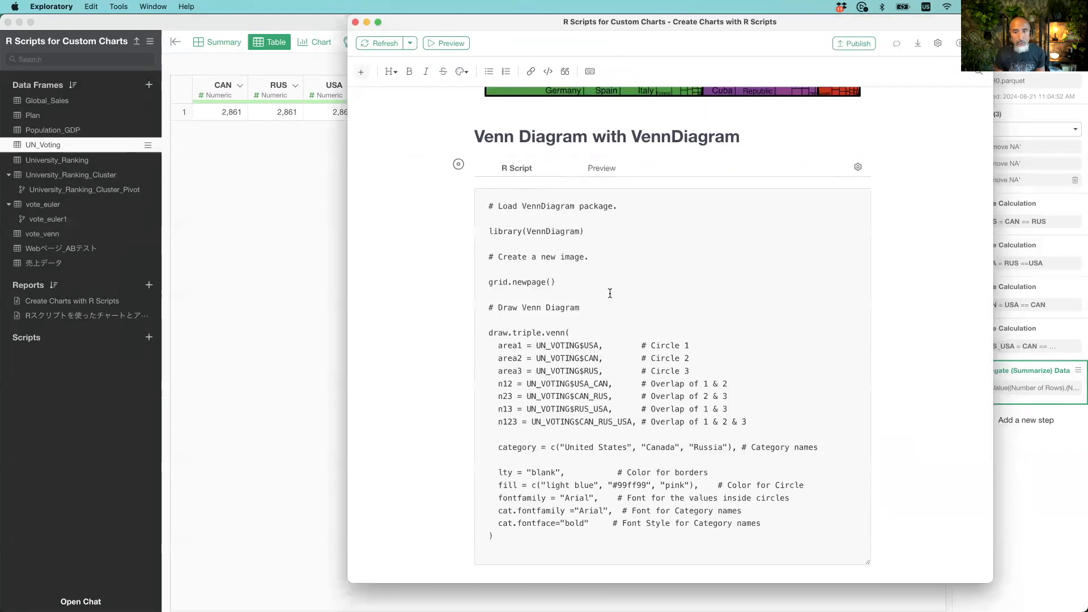
# - Correct the data frame name to UN_Voting in the area1, area2 and area3 arguments of the VennDiagram script
pyautogui.scroll(-3, 604, 300)
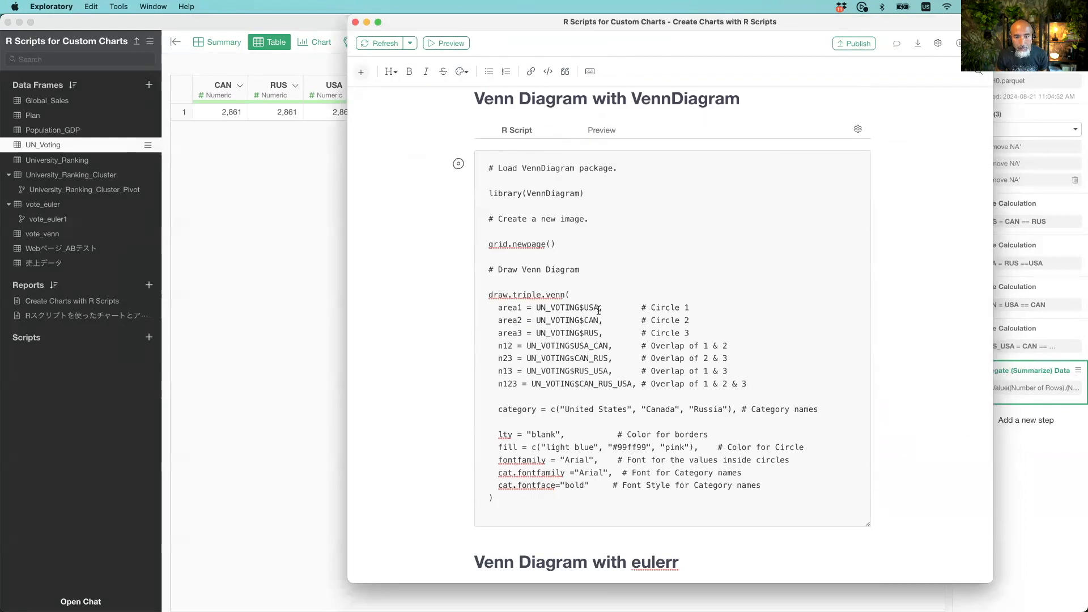
pyautogui.scroll(-1, 599, 310)
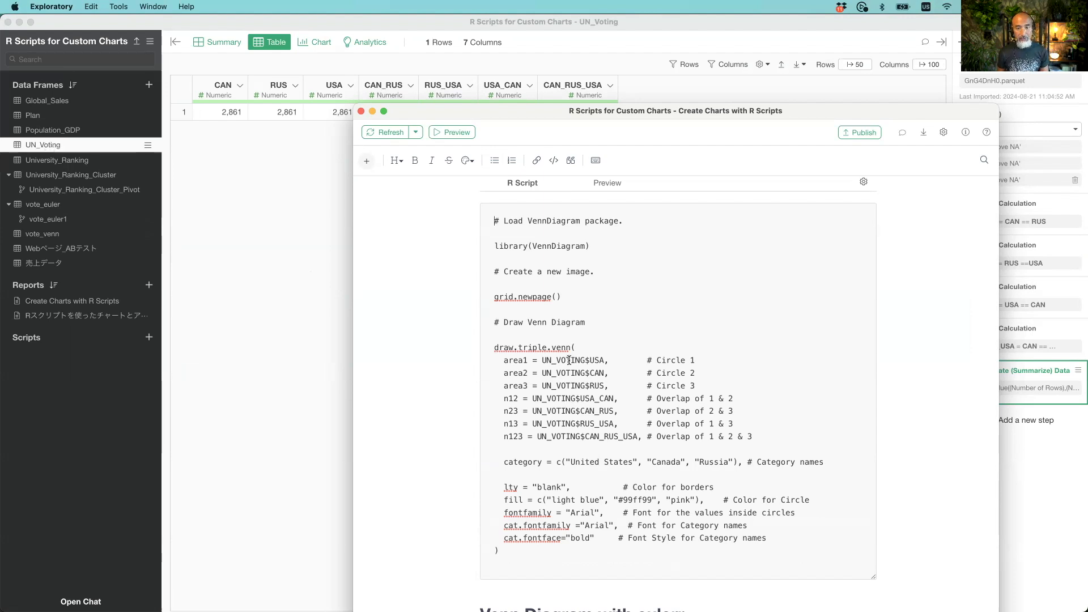
pyautogui.moveTo(561, 360)
pyautogui.mouseDown()
pyautogui.moveTo(585, 361)
pyautogui.moveTo(556, 361)
pyautogui.mouseUp()
pyautogui.write('oting')
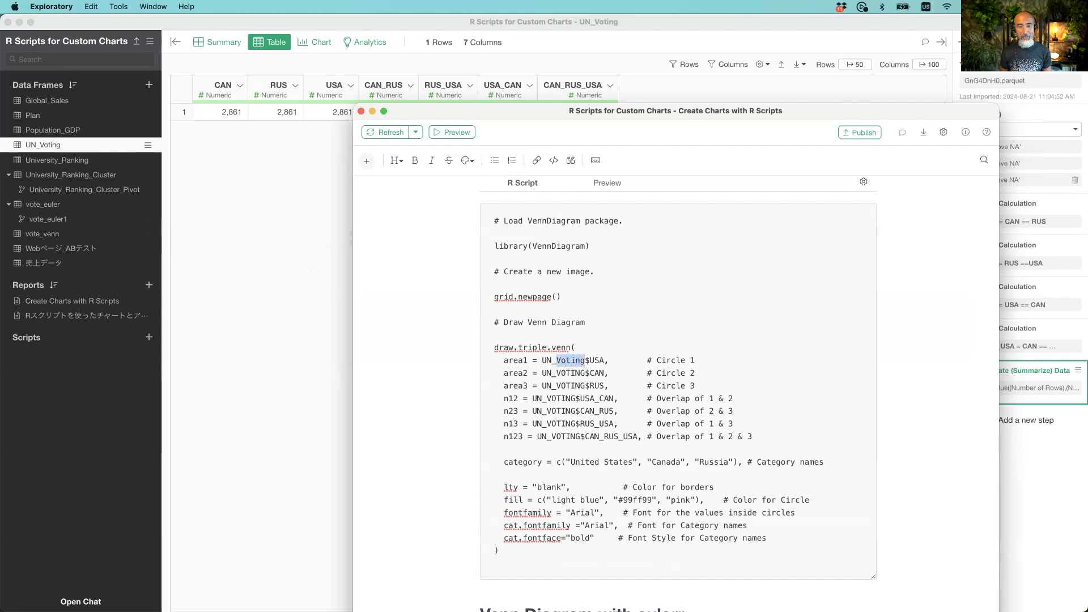
pyautogui.press('super+c')
pyautogui.doubleClick(558, 372)
pyautogui.press('super+v')
pyautogui.doubleClick(560, 385)
pyautogui.press('super+v')
# - Replace the data frame name with UN_Voting in the n12, n23, n13 and n123 overlap arguments
pyautogui.doubleClick(551, 398)
pyautogui.press('super+v')
pyautogui.doubleClick(550, 411)
pyautogui.press('super+v')
pyautogui.doubleClick(550, 424)
pyautogui.press('super+v')
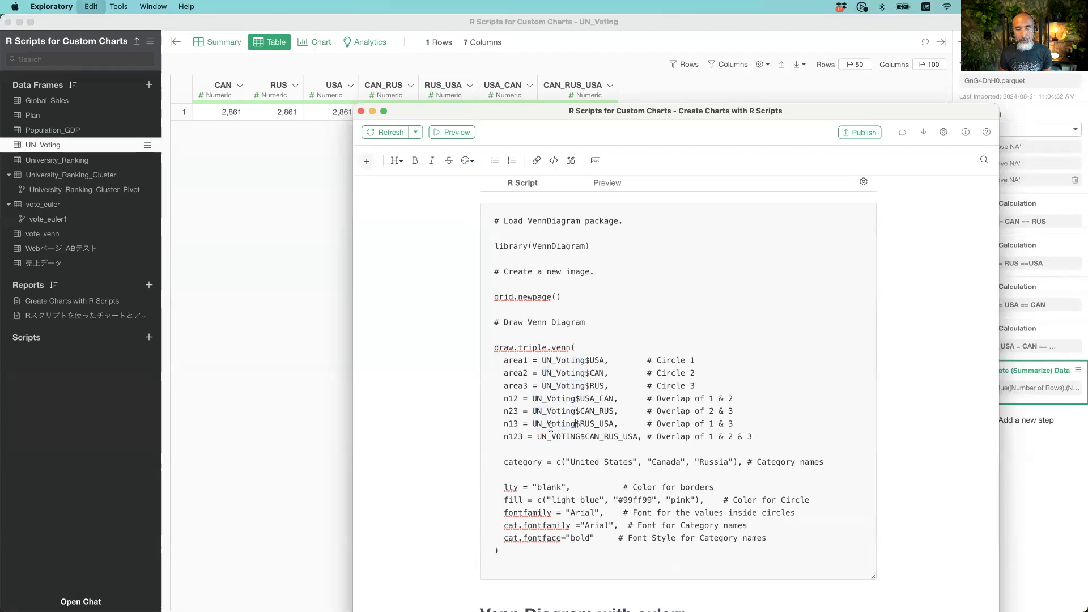
pyautogui.doubleClick(555, 437)
pyautogui.press('super+v')
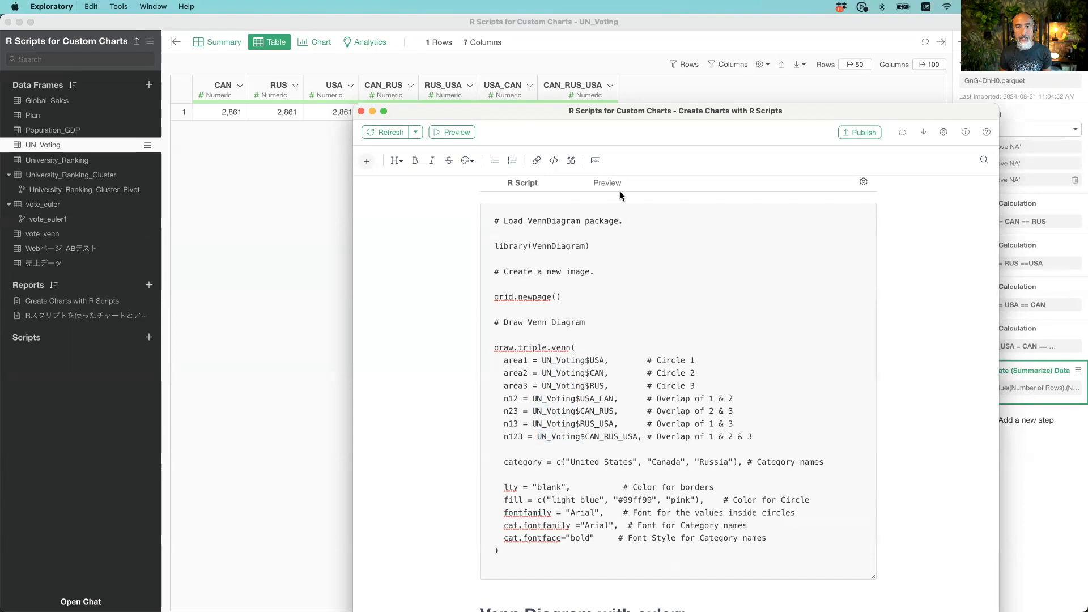
# - Render the corrected VennDiagram script as a preview and bring the whole diagram into view
pyautogui.click(620, 187)
pyautogui.moveTo(660, 107); pyautogui.dragTo(638, 19)
pyautogui.scroll(2, 939, 279)
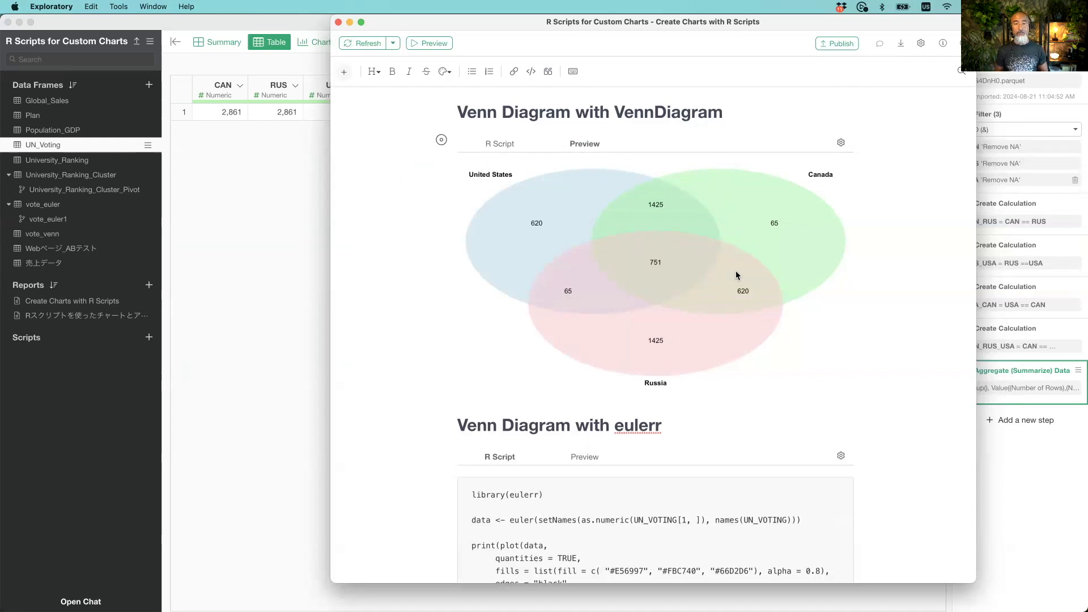
# - Examine the eulerr Venn diagram script, including its library call and the setNames expression passed to the euler function
pyautogui.scroll(-5, 899, 371)
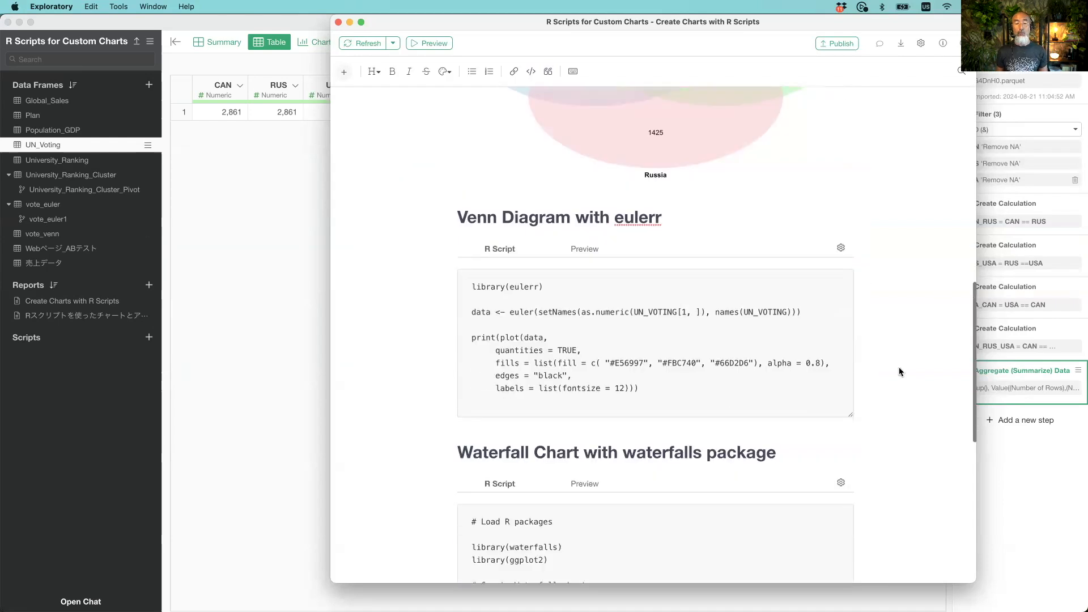
pyautogui.doubleClick(636, 222)
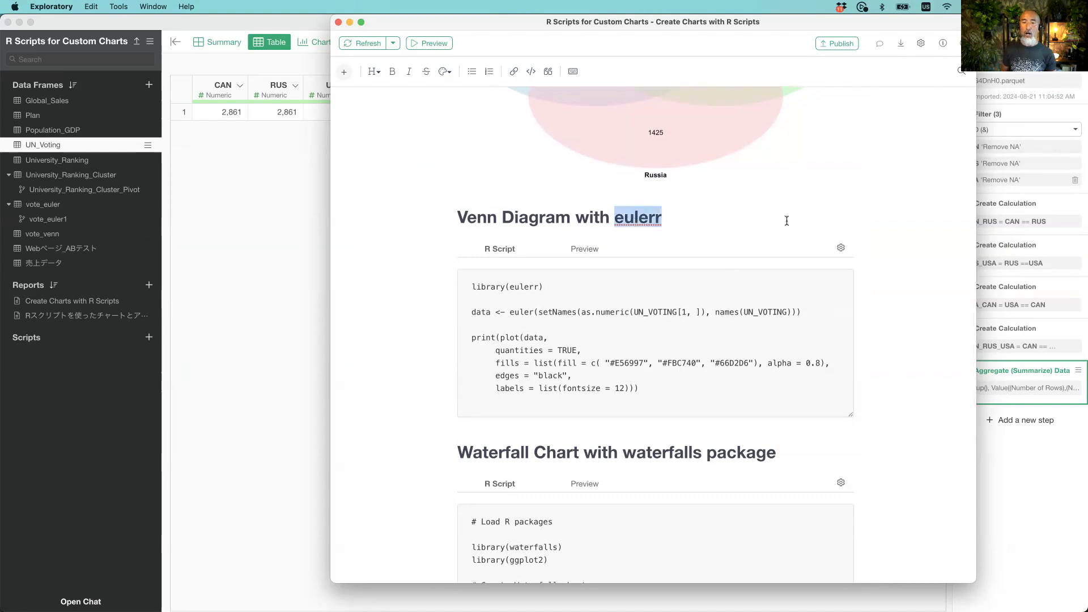
pyautogui.click(656, 219)
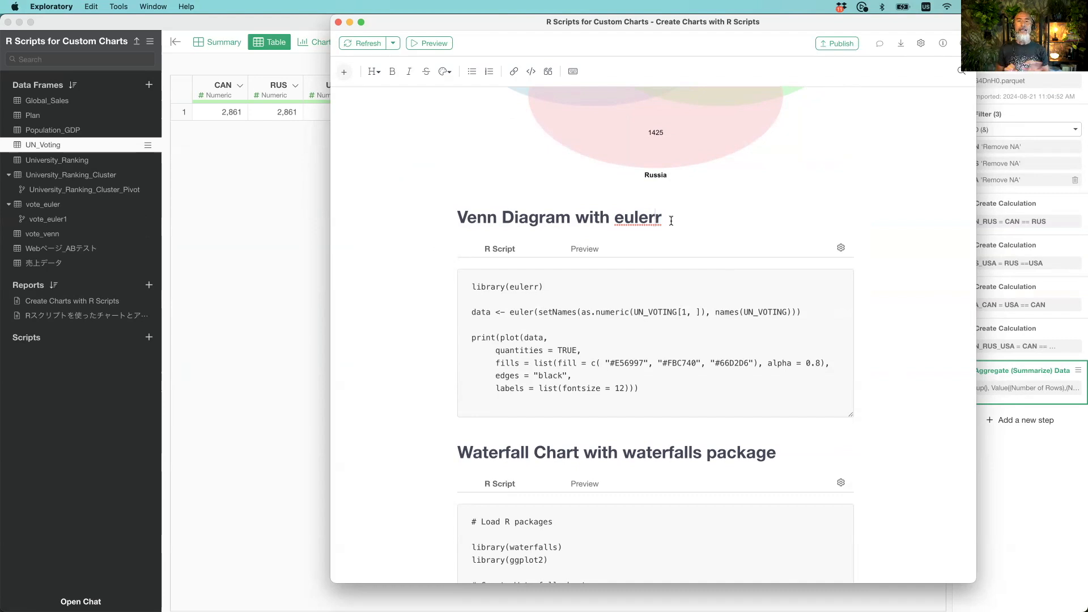
pyautogui.scroll(3, 875, 204)
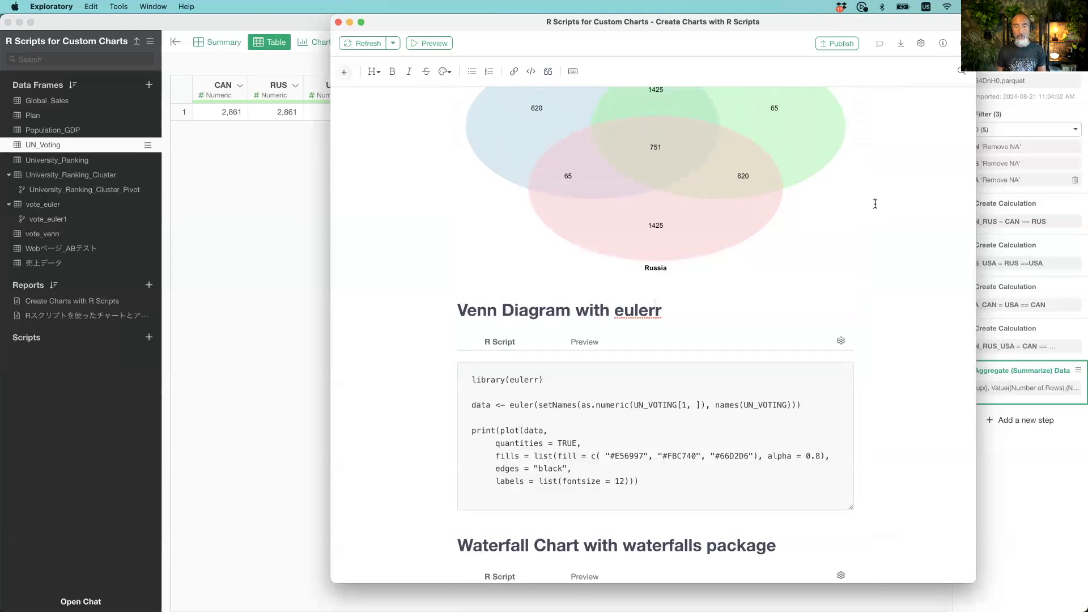
pyautogui.scroll(-2, 875, 204)
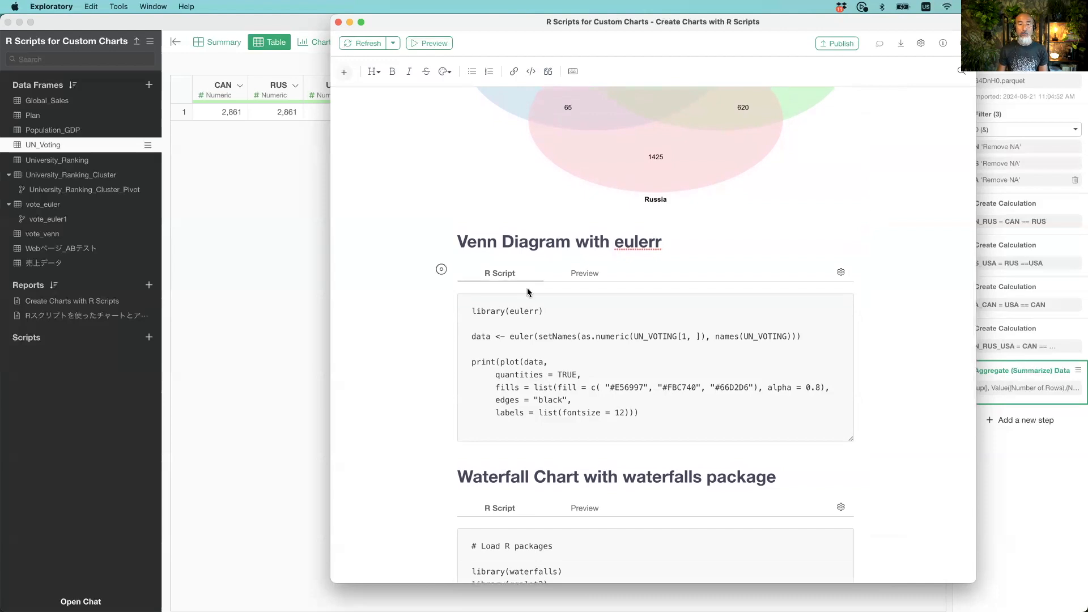
pyautogui.doubleClick(520, 311)
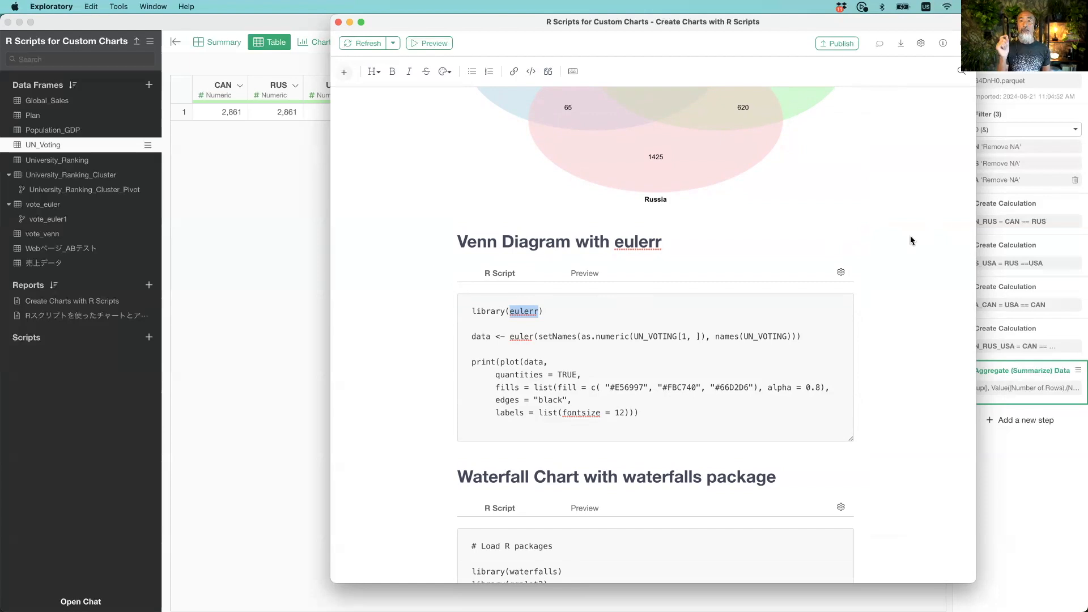
pyautogui.scroll(-3, 910, 236)
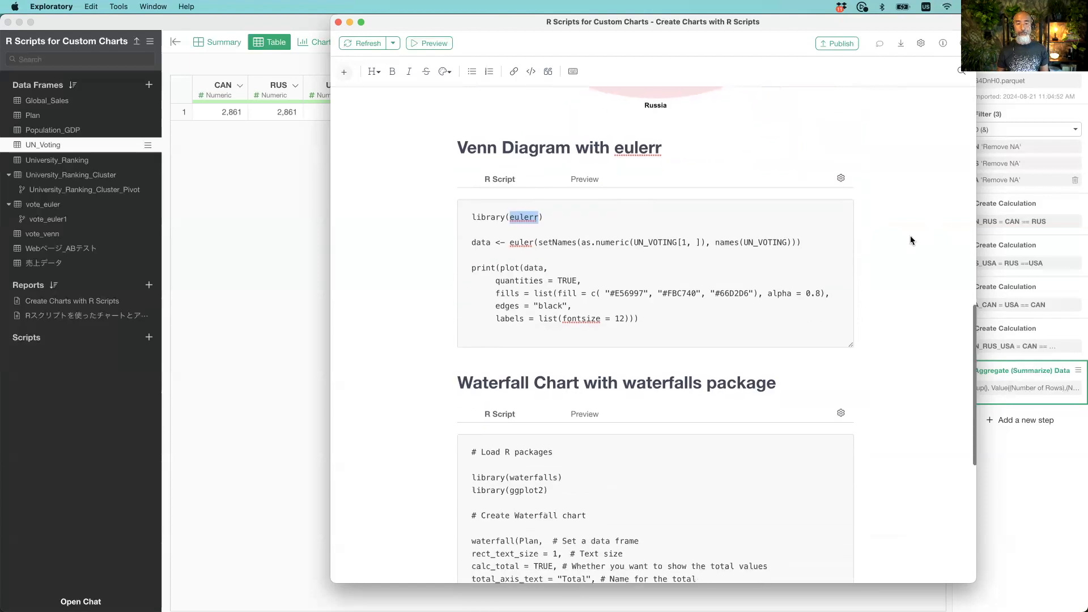
pyautogui.click(546, 216)
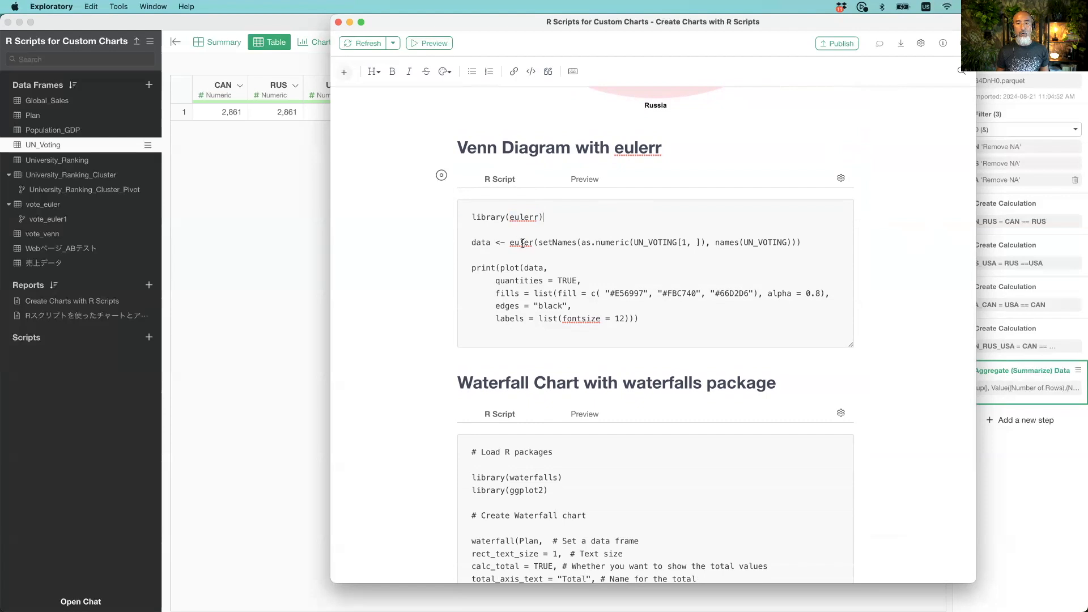
pyautogui.doubleClick(523, 243)
pyautogui.click(540, 243)
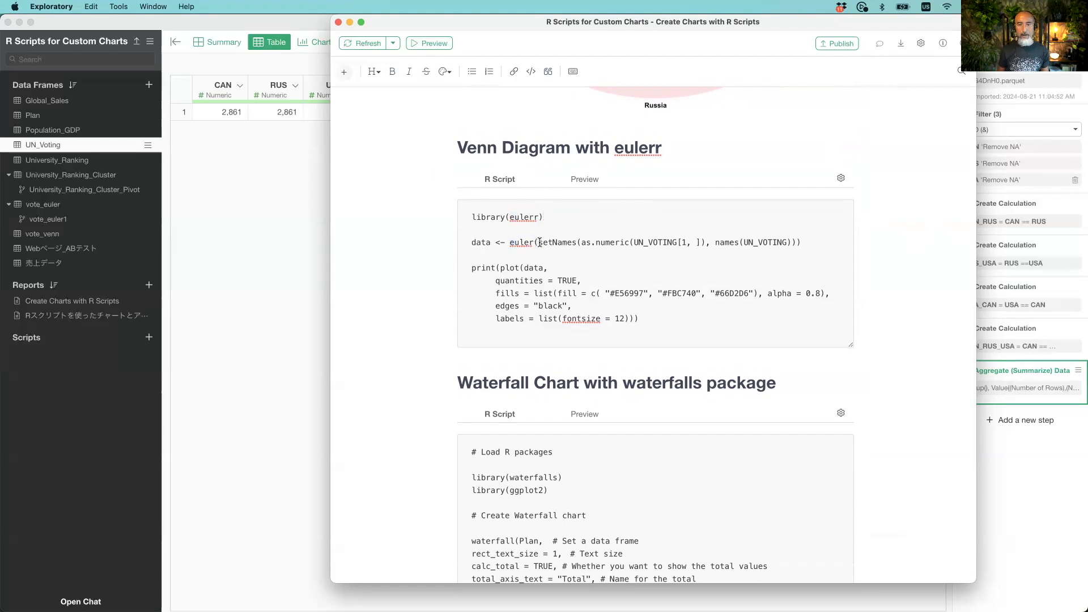
pyautogui.moveTo(539, 243); pyautogui.dragTo(799, 242)
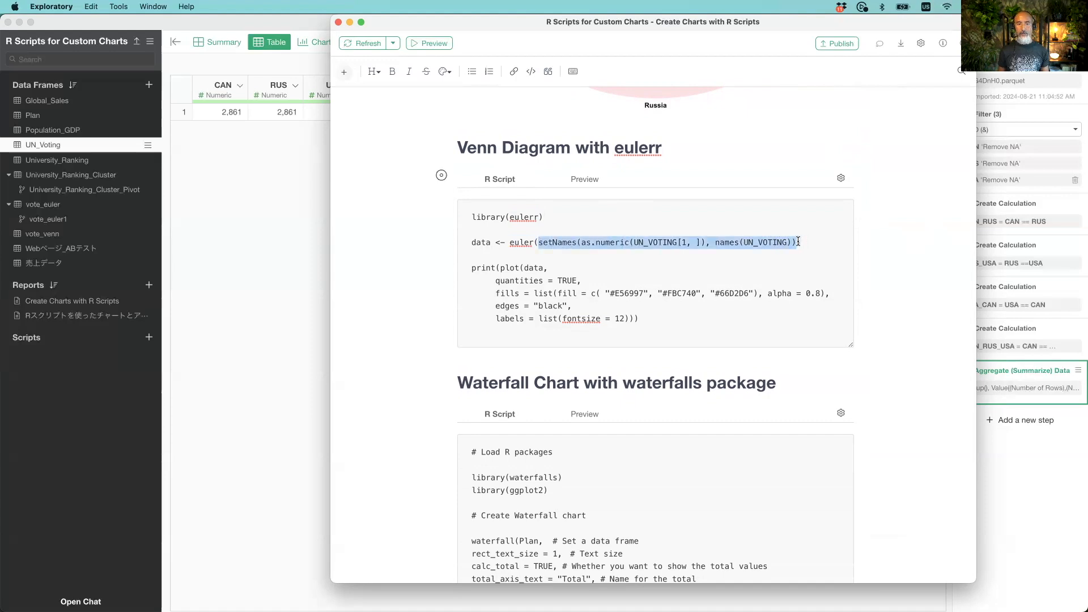
pyautogui.click(601, 242)
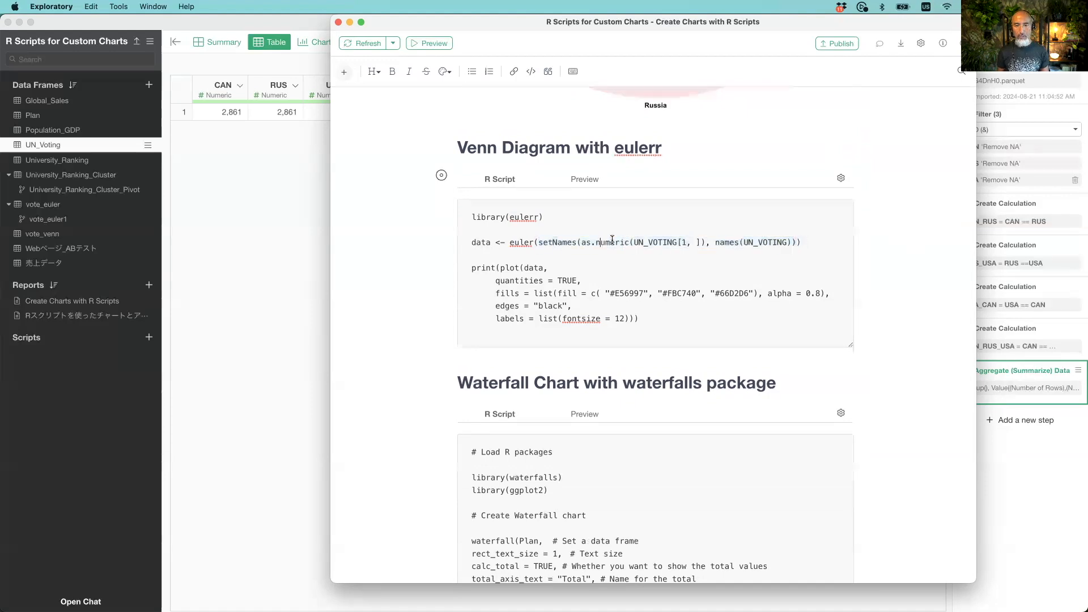
# - Replace the data frame name with UN_Voting in both the as.numeric and names arguments of the eulerr script
pyautogui.doubleClick(654, 242)
pyautogui.press('super+v')
pyautogui.doubleClick(762, 242)
pyautogui.press('super+v')
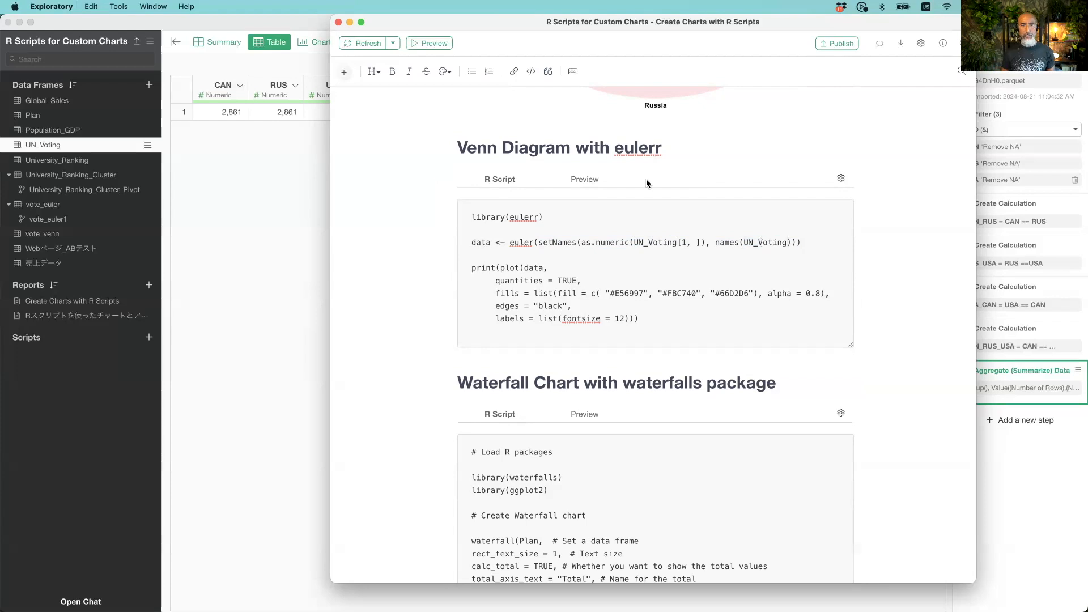
# - Render the eulerr script as a preview to check the circles, and return to its code
pyautogui.click(601, 186)
pyautogui.click(516, 183)
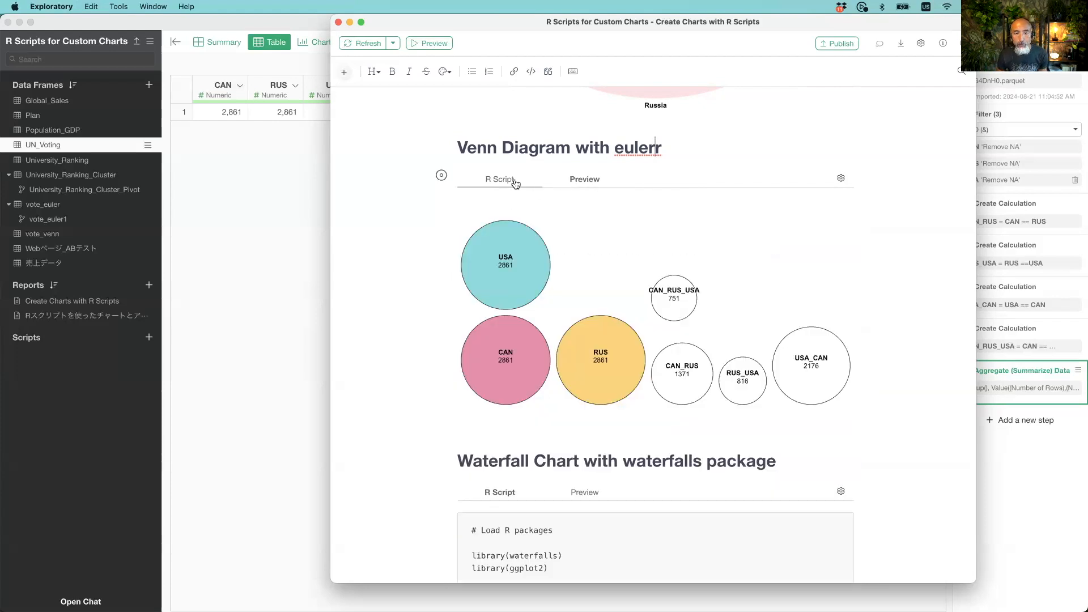
pyautogui.click(582, 184)
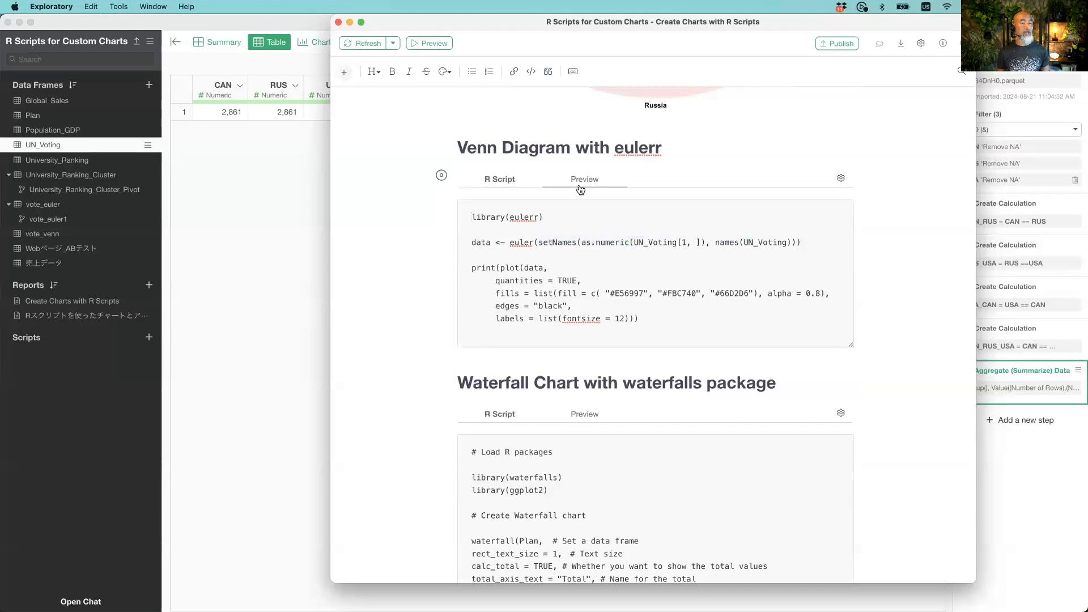
# - Create a branch data frame named UN_Voting1 from the Aggregate (Summarize) Data step of UN_Voting
pyautogui.click(252, 186)
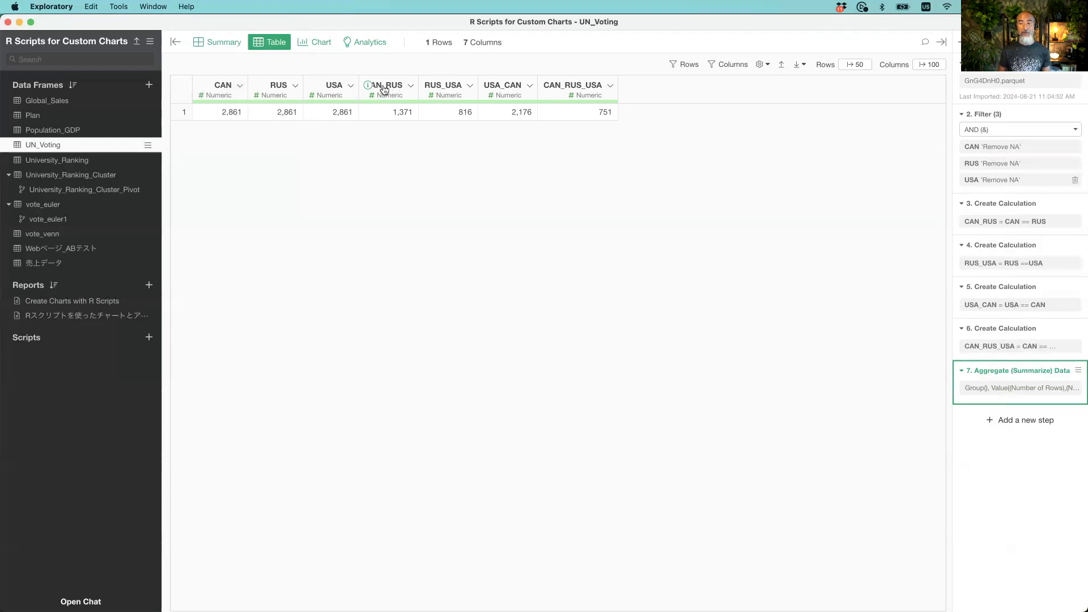
pyautogui.moveTo(1046, 374)
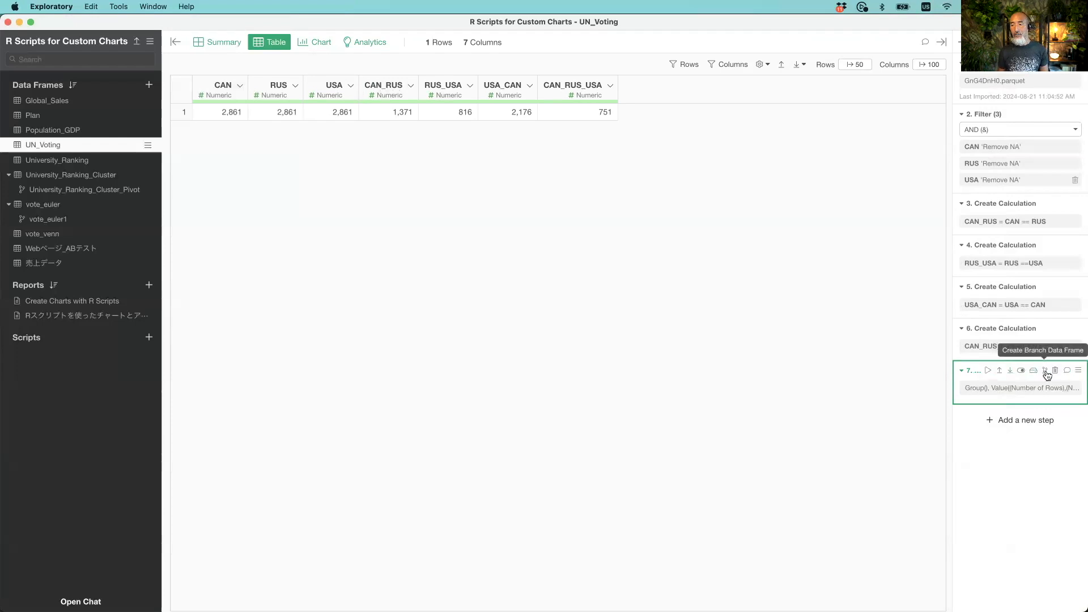
pyautogui.click(1046, 374)
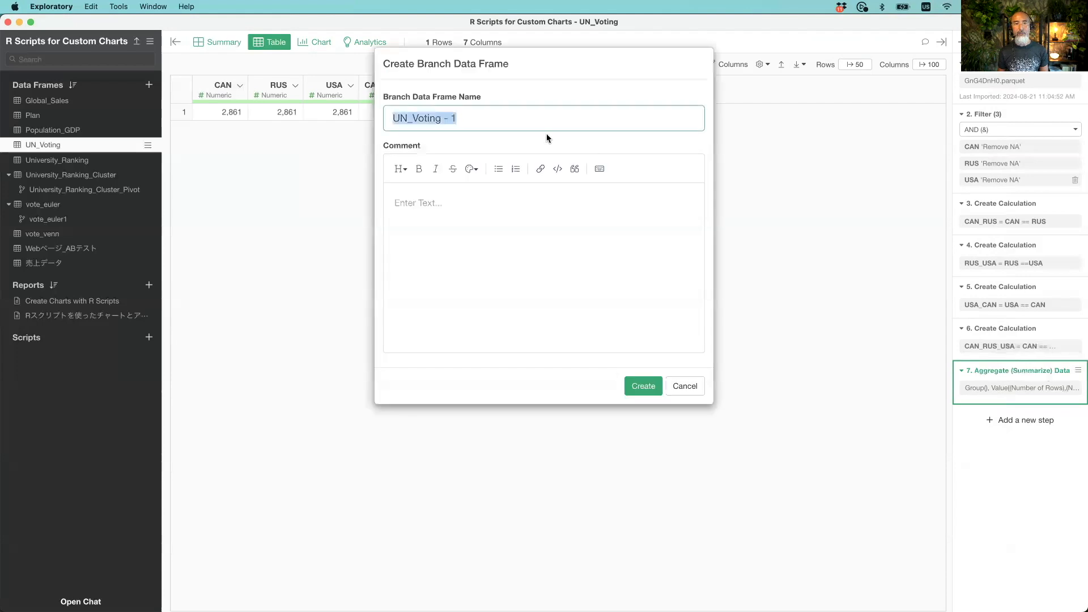
pyautogui.press('Right')
pyautogui.press('BackSpace')
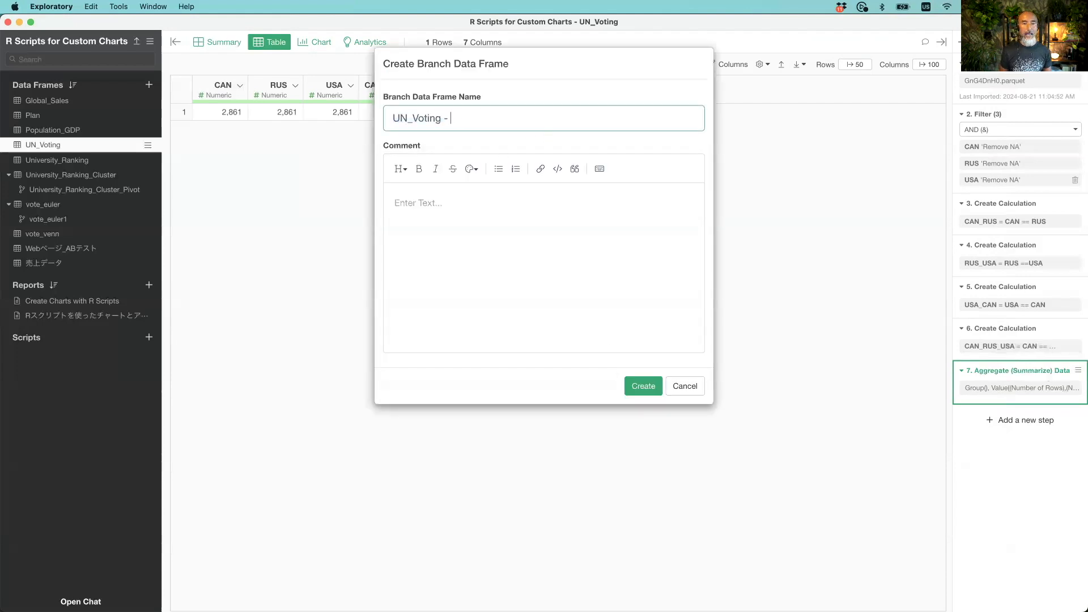
pyautogui.write('1')
pyautogui.press('Return')
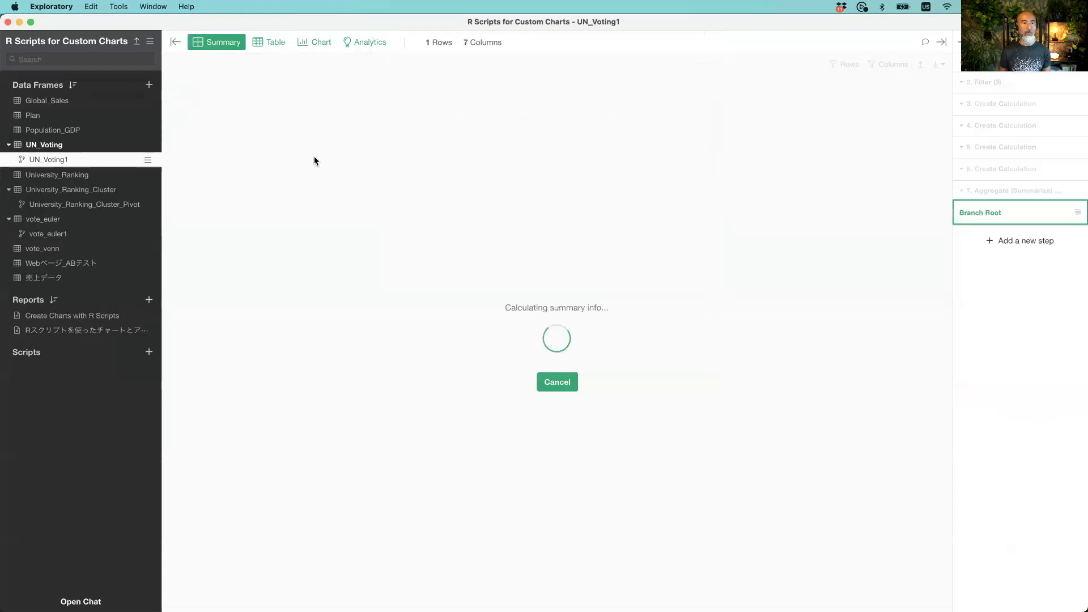
# - Start renaming columns in the UN_Voting1 table and enter CAN&RUS as the new name for CAN_RUS
pyautogui.click(271, 43)
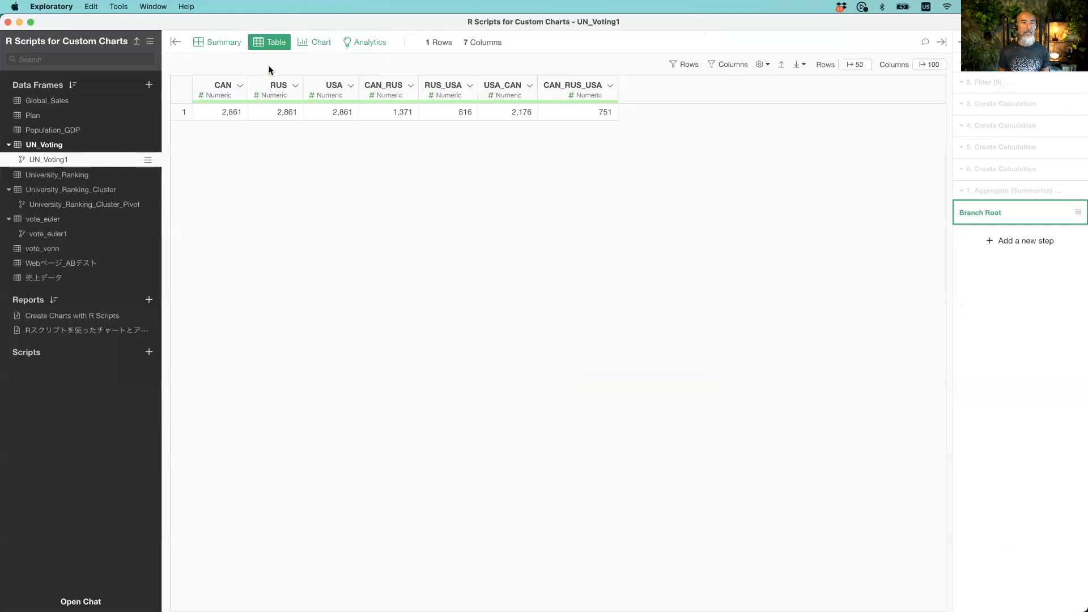
pyautogui.click(410, 86)
pyautogui.moveTo(426, 101)
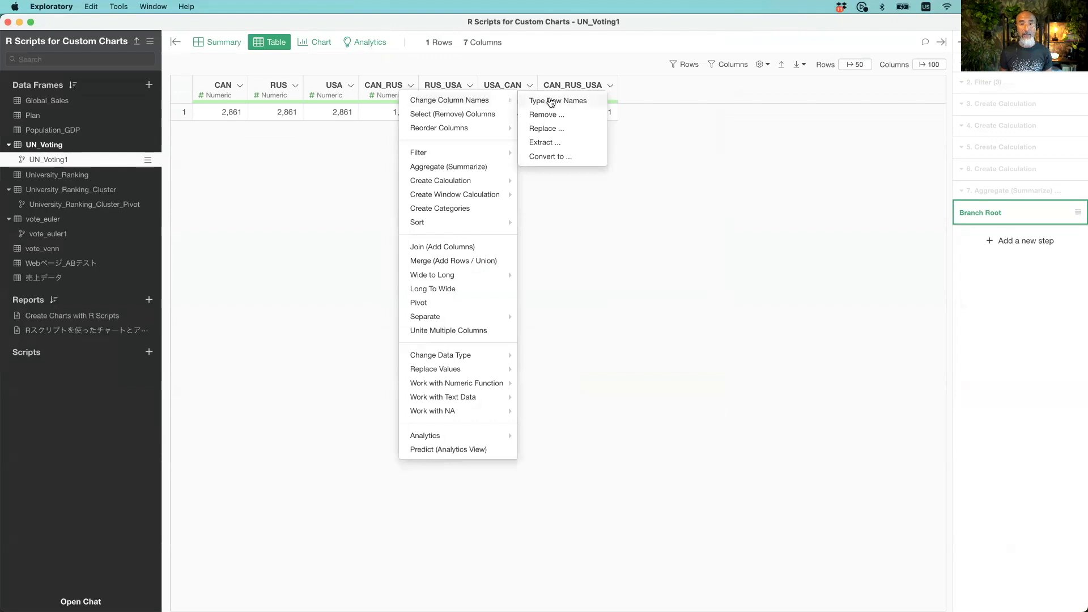
pyautogui.click(553, 100)
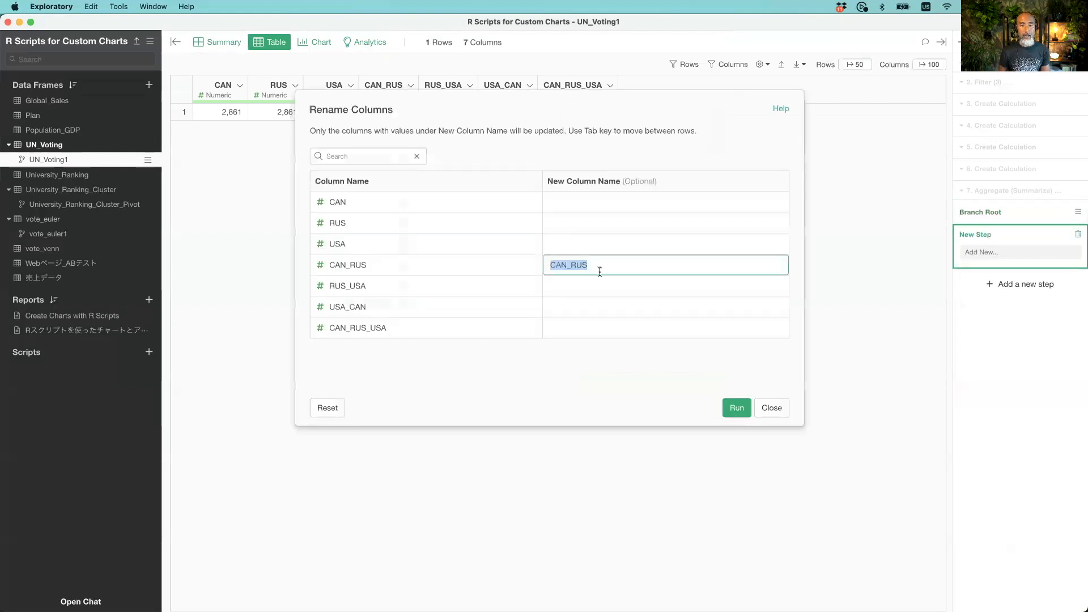
pyautogui.click(582, 264)
pyautogui.press('BackSpace')
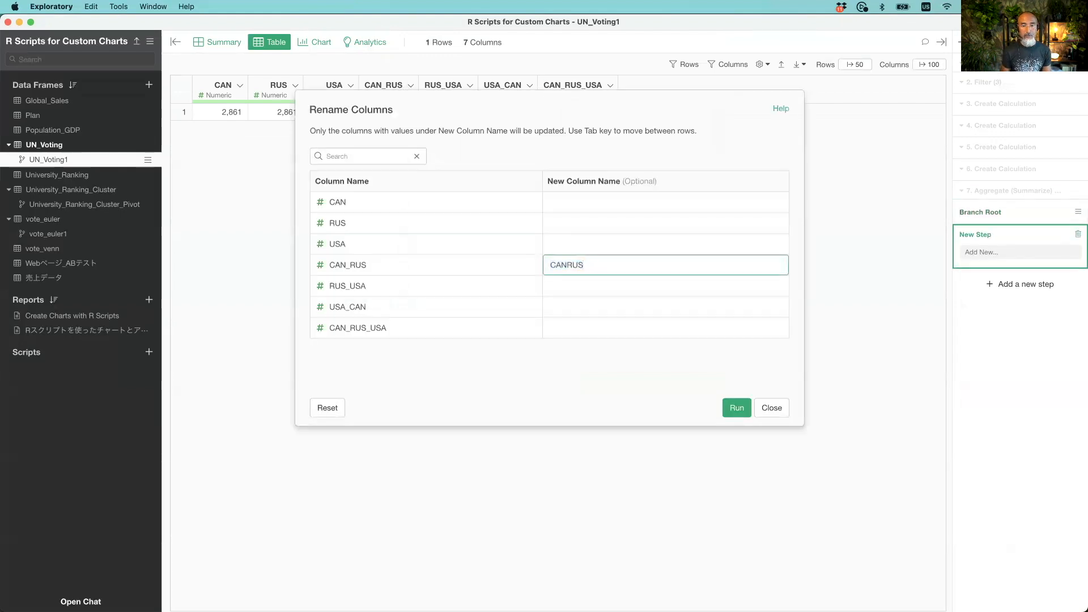
pyautogui.write('&')
# - Enter RUS&USA as the new name for RUS_USA and USA&CAN as the new name for USA_CAN
pyautogui.press('Tab')
pyautogui.press('Right')
pyautogui.press('Left')
pyautogui.press('Left')
pyautogui.press('Left')
pyautogui.press('BackSpace')
pyautogui.write('&')
pyautogui.press('Tab')
pyautogui.press('Right')
pyautogui.press('Left')
pyautogui.press('Left')
pyautogui.press('BackSpace')
pyautogui.write('&')
# - Enter CAN&RUS&USA as the new name for CAN_RUS_USA and apply the column renaming
pyautogui.press('Tab')
pyautogui.press('Right')
pyautogui.press('Left')
pyautogui.press('Left')
pyautogui.press('Left')
pyautogui.press('BackSpace')
pyautogui.write('&')
pyautogui.press('BackSpace')
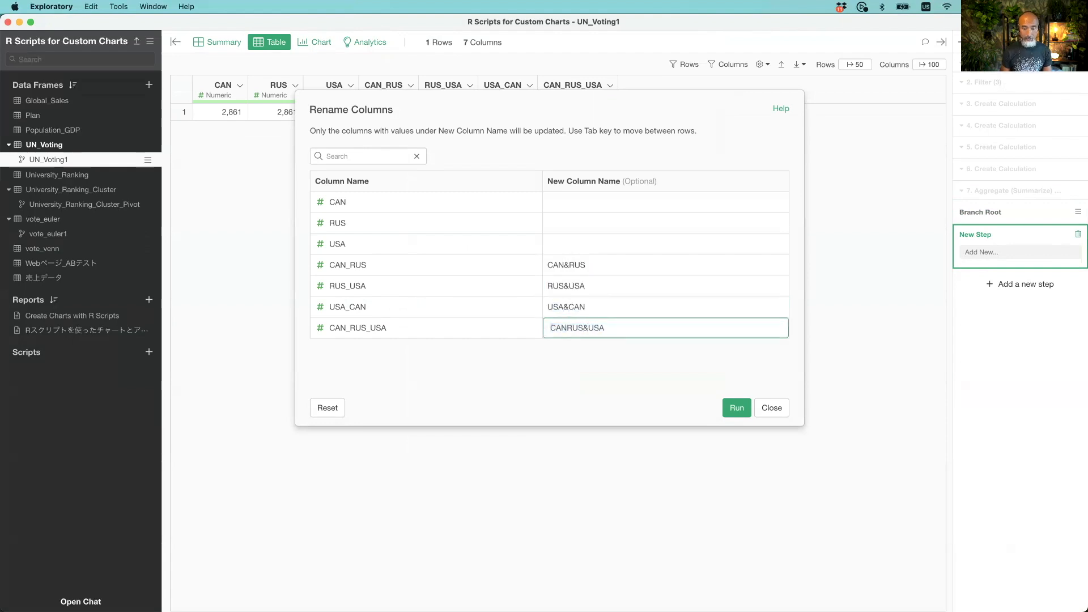
pyautogui.write('&')
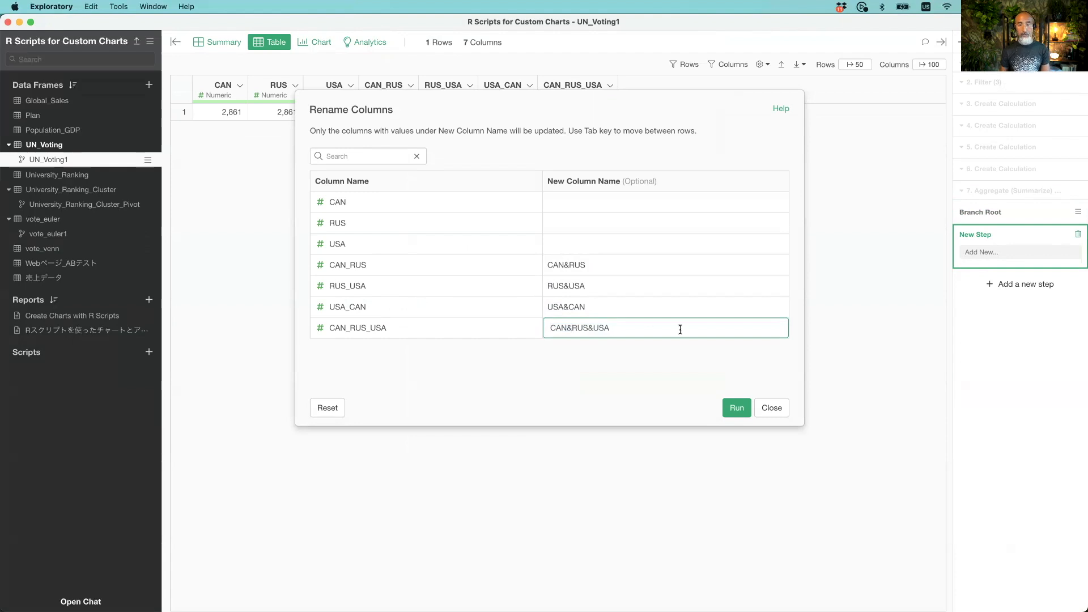
pyautogui.click(743, 407)
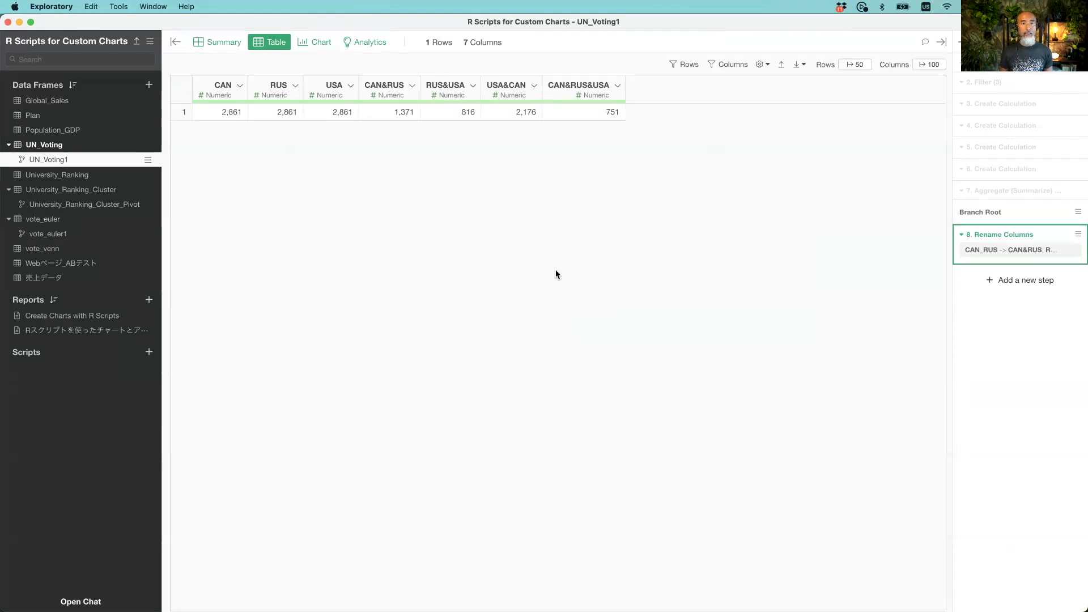
# - Change both data frame references in the report's eulerr script to UN_Voting1 and render the diagram as a preview
pyautogui.press('super+grave')
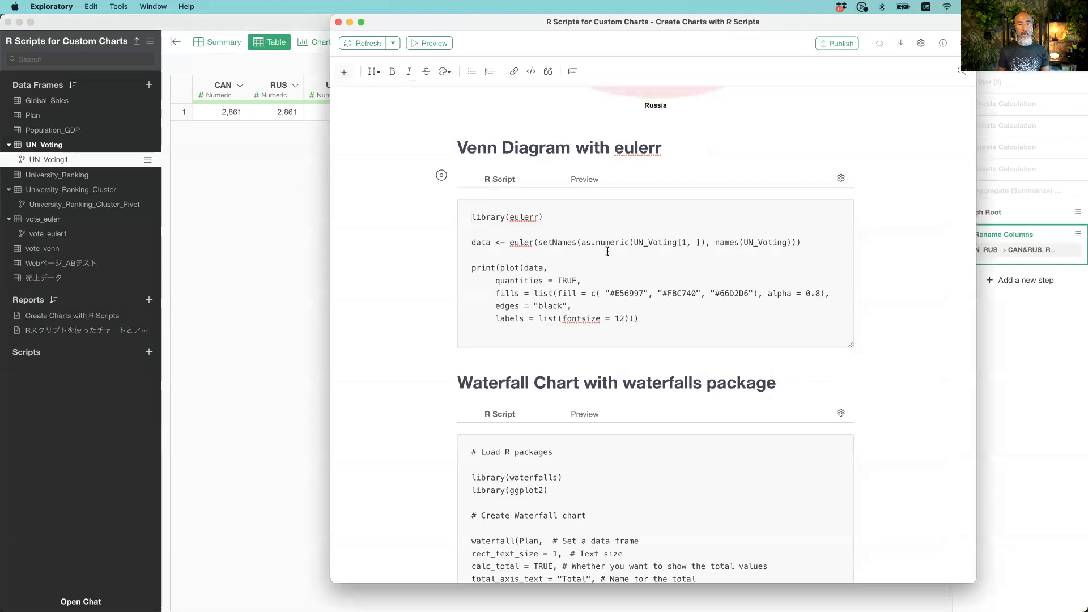
pyautogui.click(678, 242)
pyautogui.write('1')
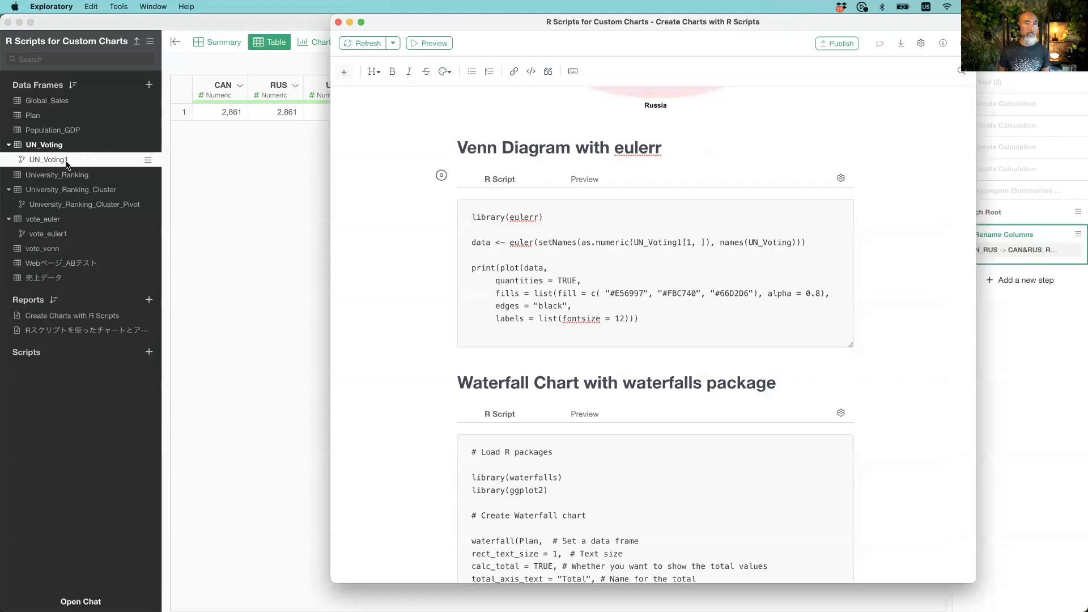
pyautogui.click(790, 243)
pyautogui.write('1')
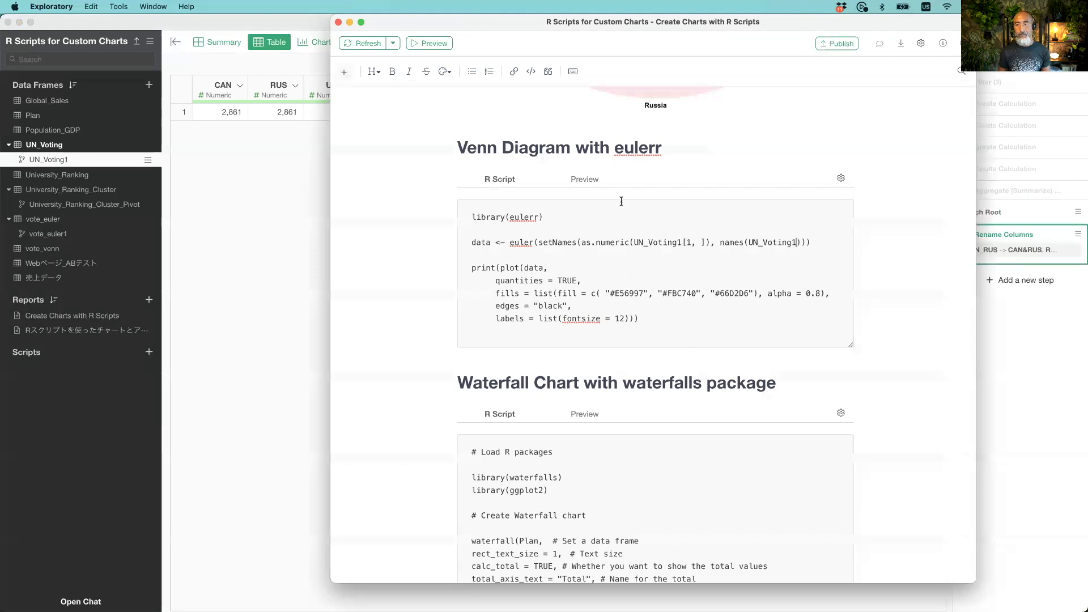
pyautogui.click(582, 180)
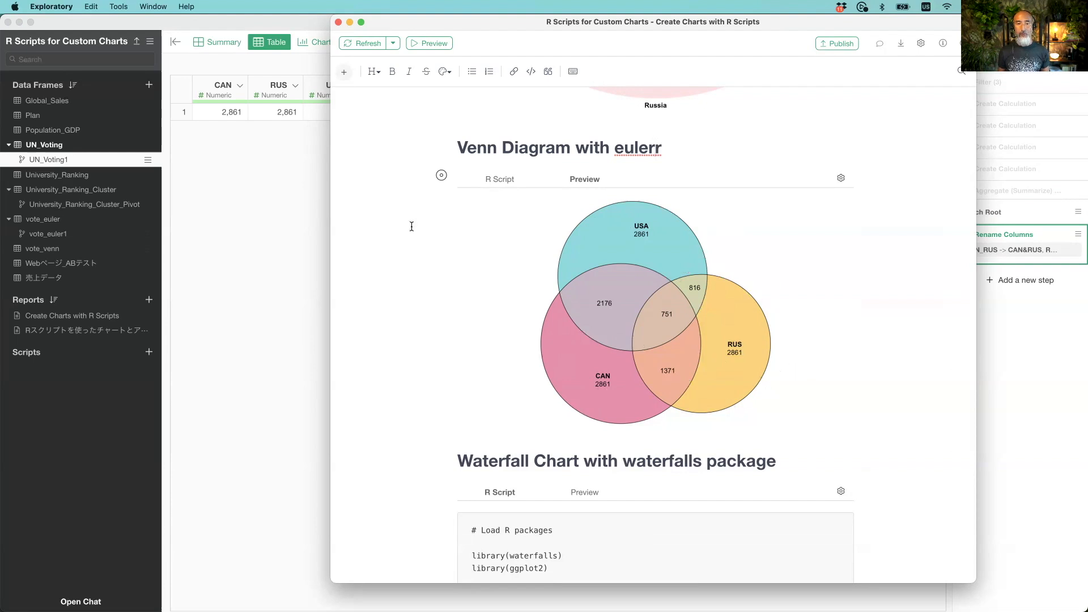
# - Compare the eulerr diagram with the UN_Voting1 table columns and with the VennDiagram preview in the report
pyautogui.click(222, 117)
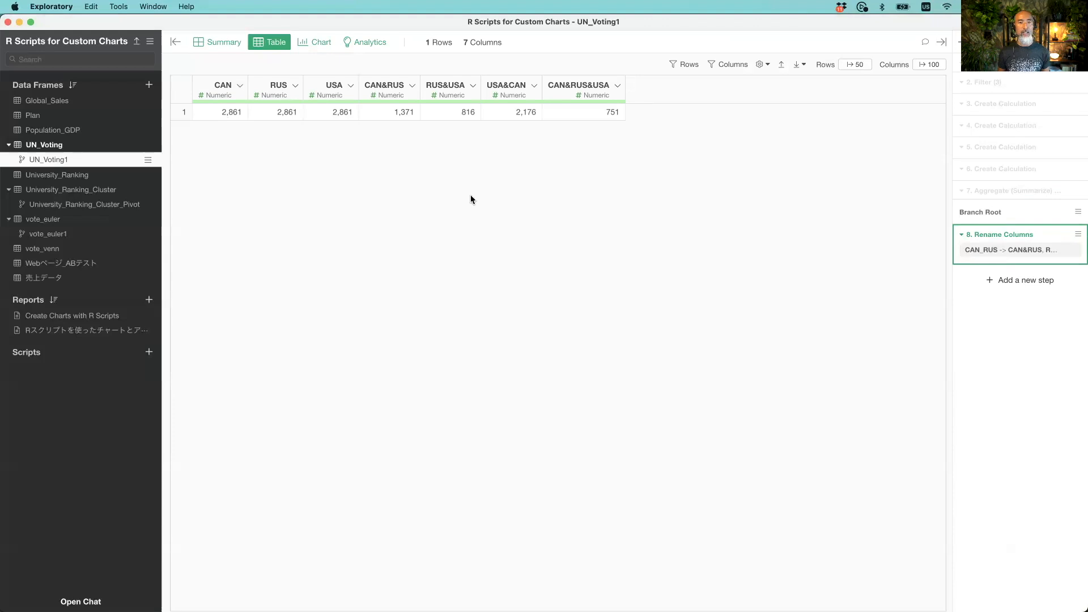
pyautogui.press('super+grave')
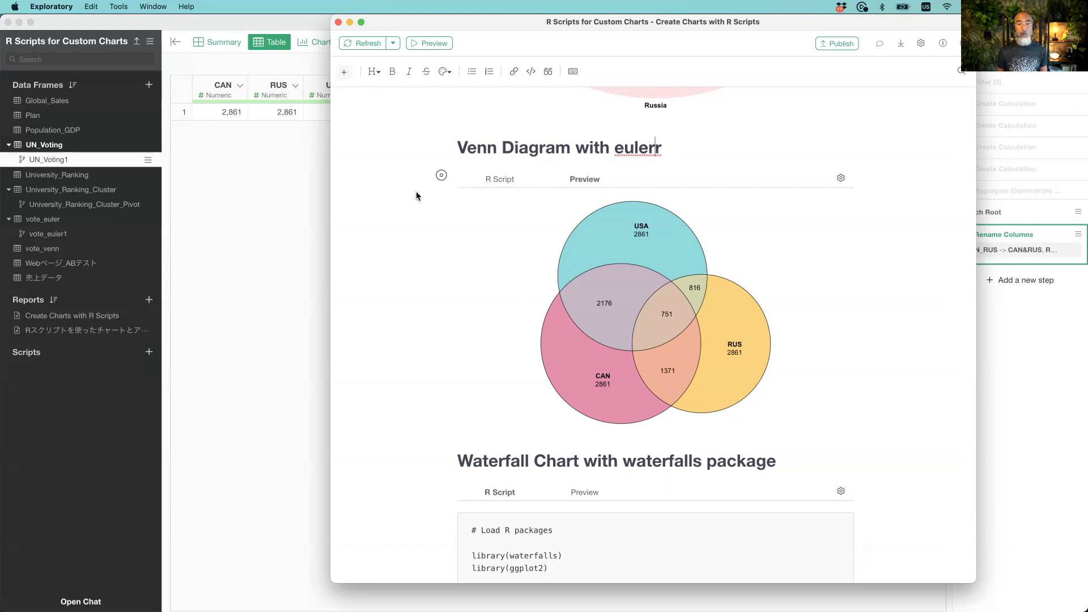
pyautogui.scroll(3, 401, 195)
pyautogui.scroll(-5, 400, 195)
pyautogui.scroll(1, 401, 195)
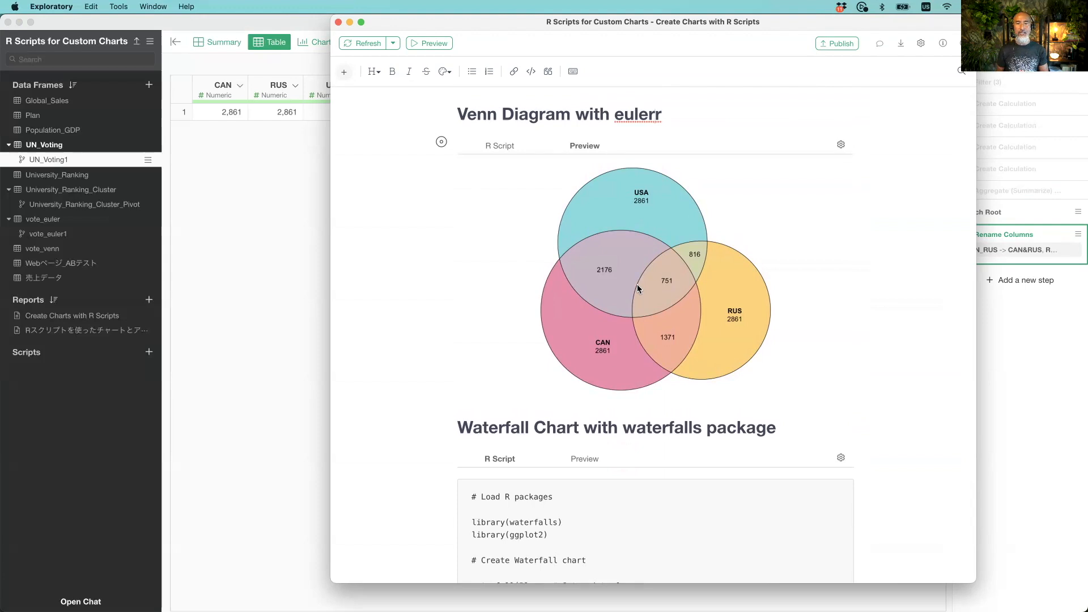
pyautogui.scroll(5, 400, 209)
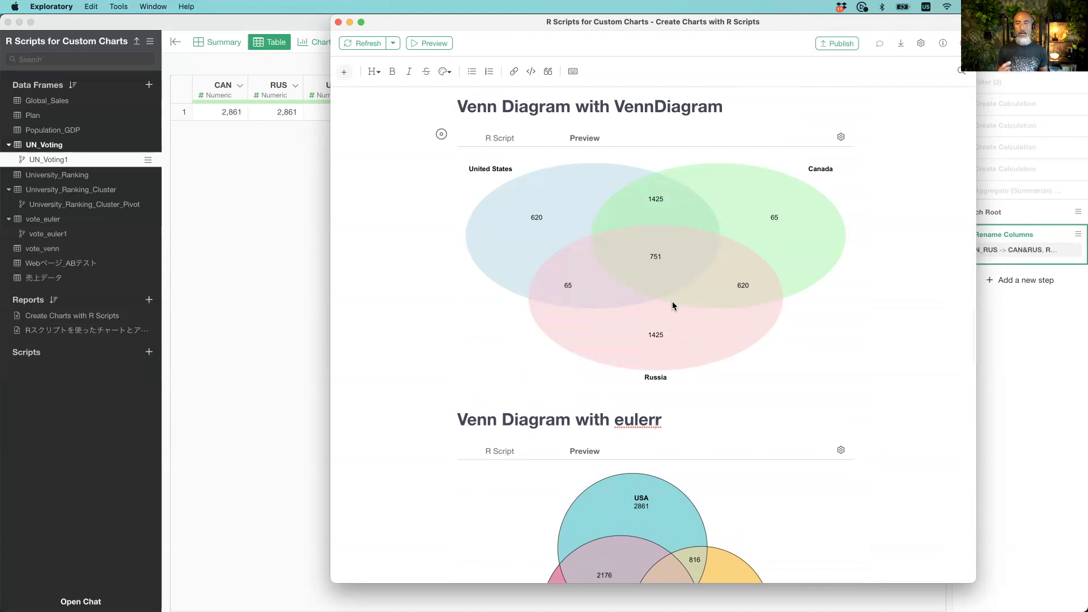
pyautogui.scroll(-5, 369, 508)
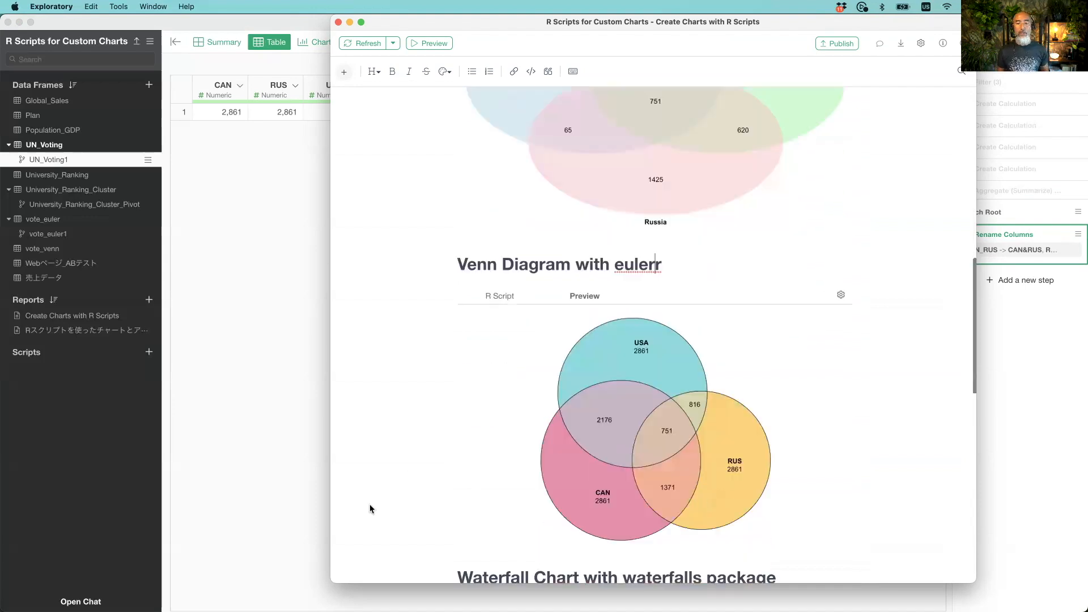
pyautogui.scroll(-6, 369, 509)
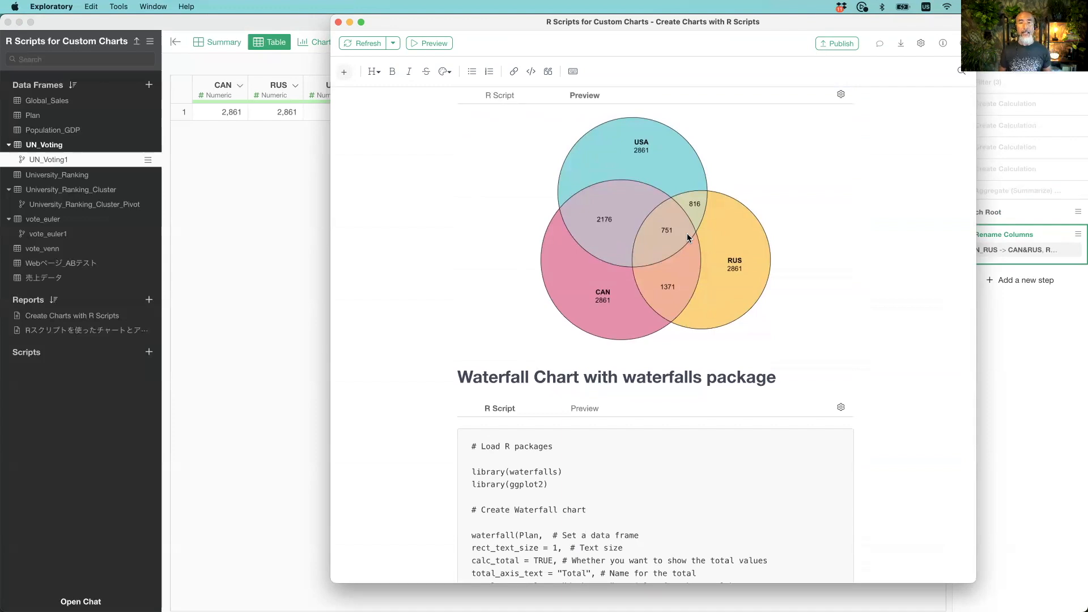
pyautogui.scroll(3, 686, 237)
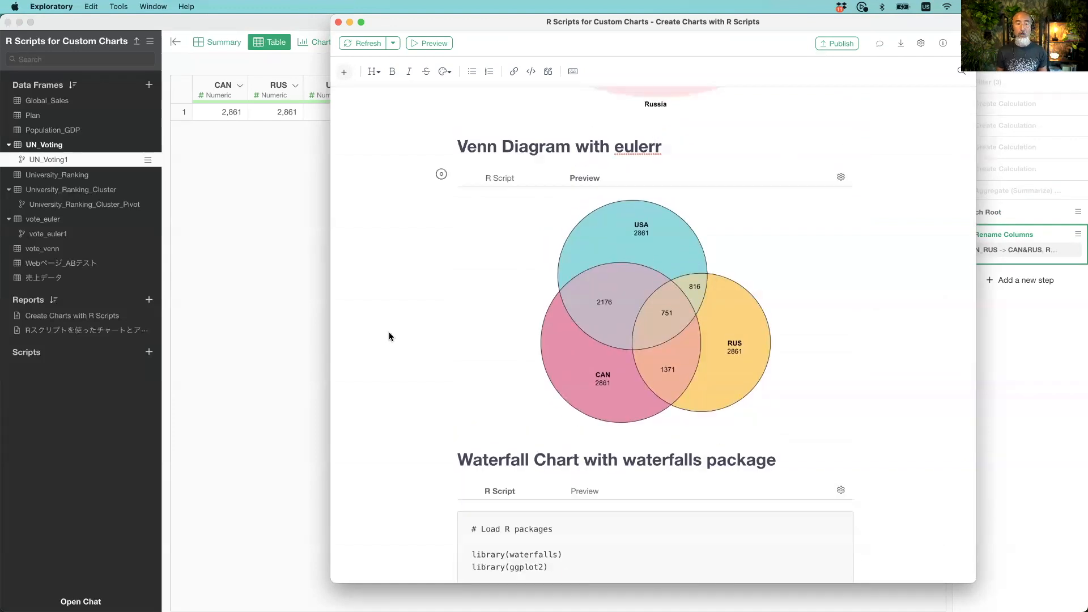
pyautogui.scroll(-1, 389, 337)
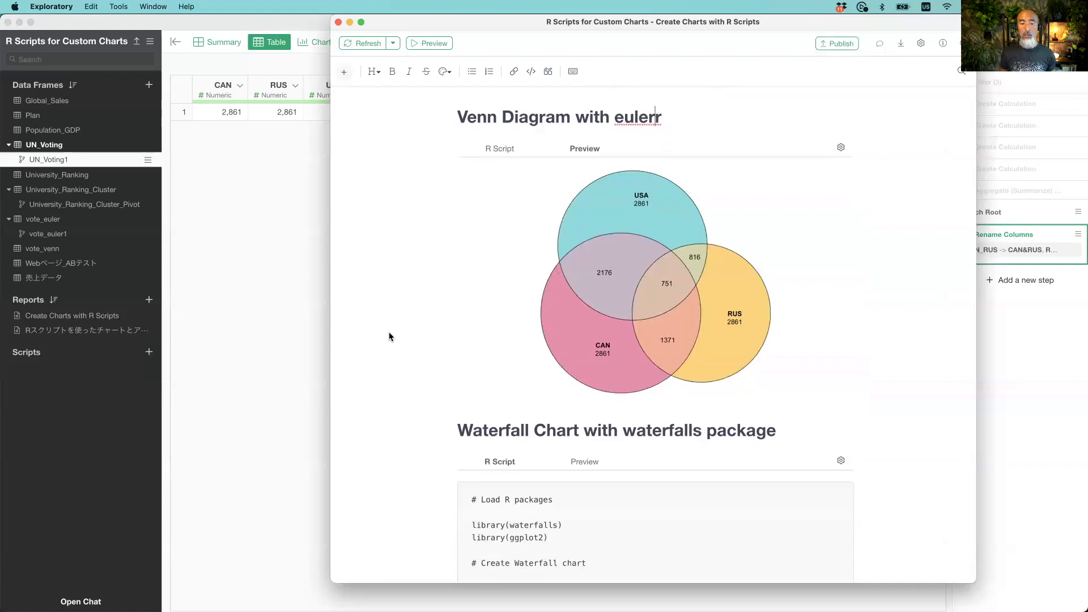
pyautogui.scroll(-8, 389, 336)
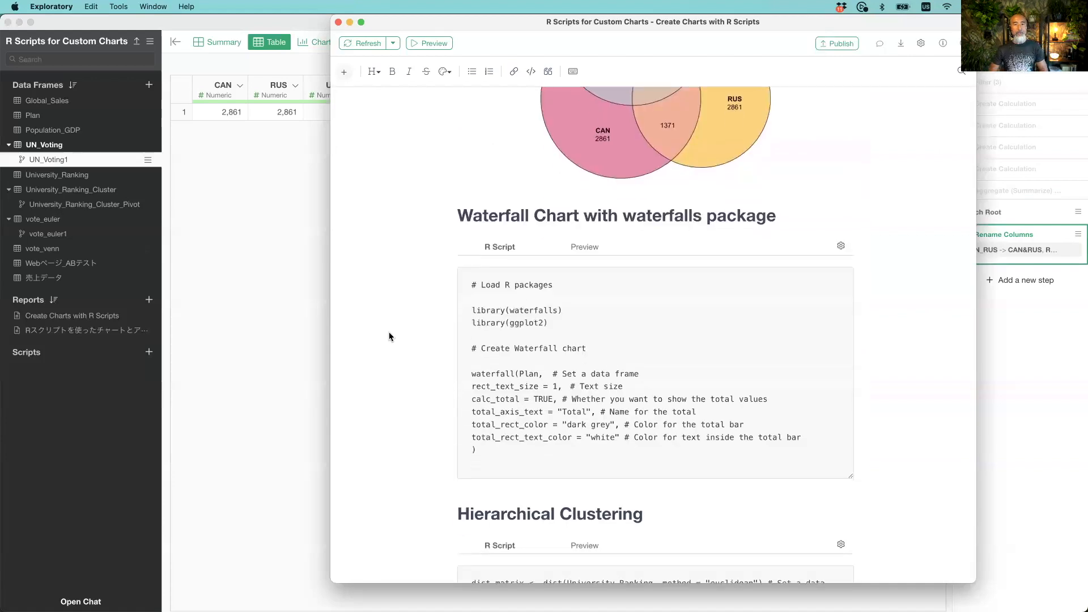
pyautogui.scroll(-3, 389, 336)
# - Switch to the Keynote deck and present from the Waterfall Chart agenda slide through to the table with Net Earning
pyautogui.press('super+Tab')
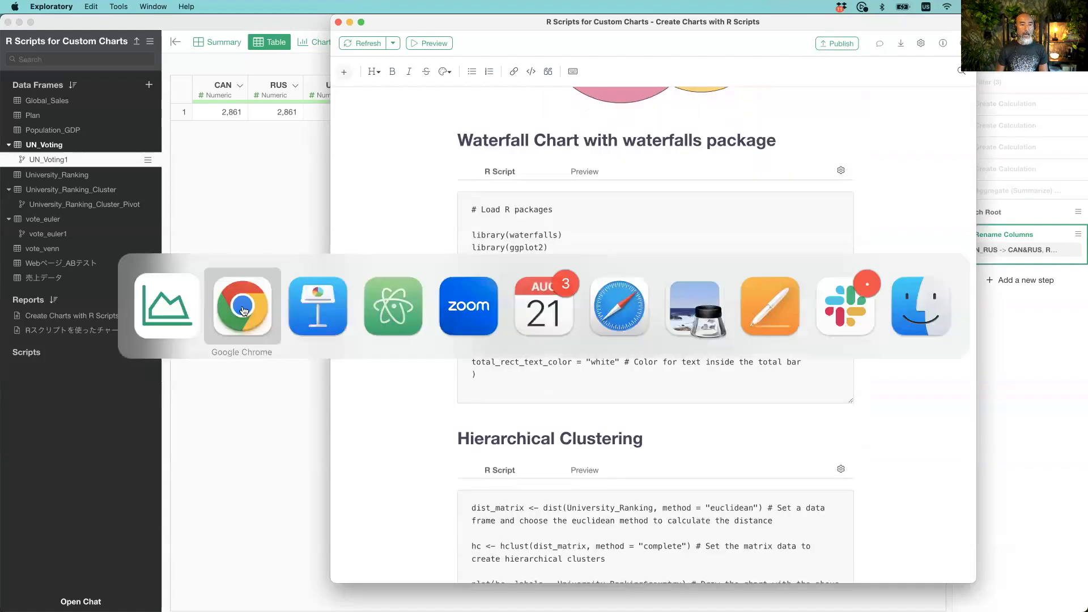
pyautogui.press('super+Tab')
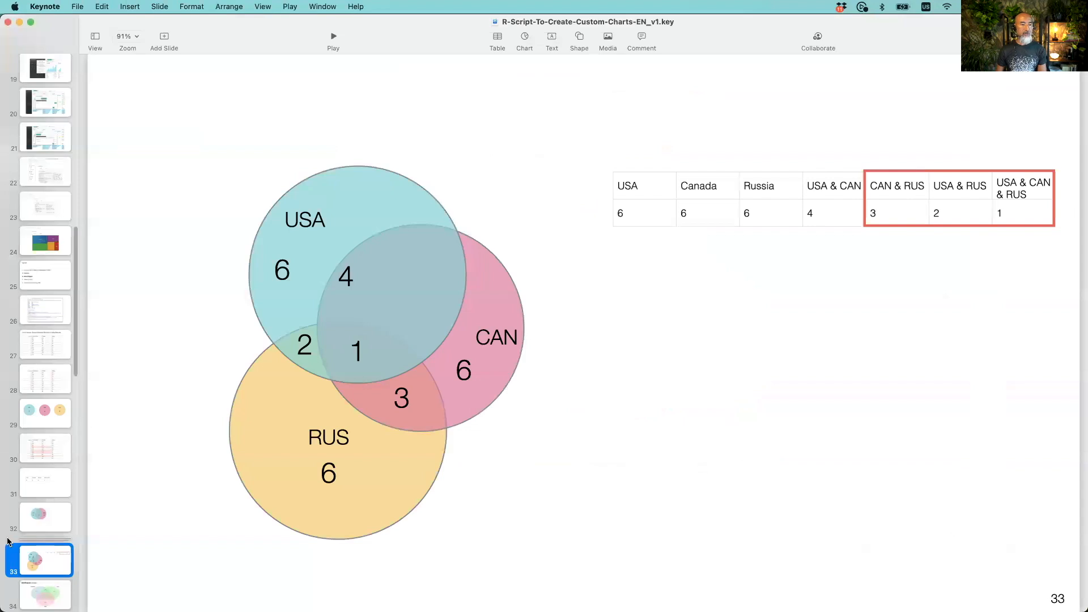
pyautogui.scroll(-10, 8, 541)
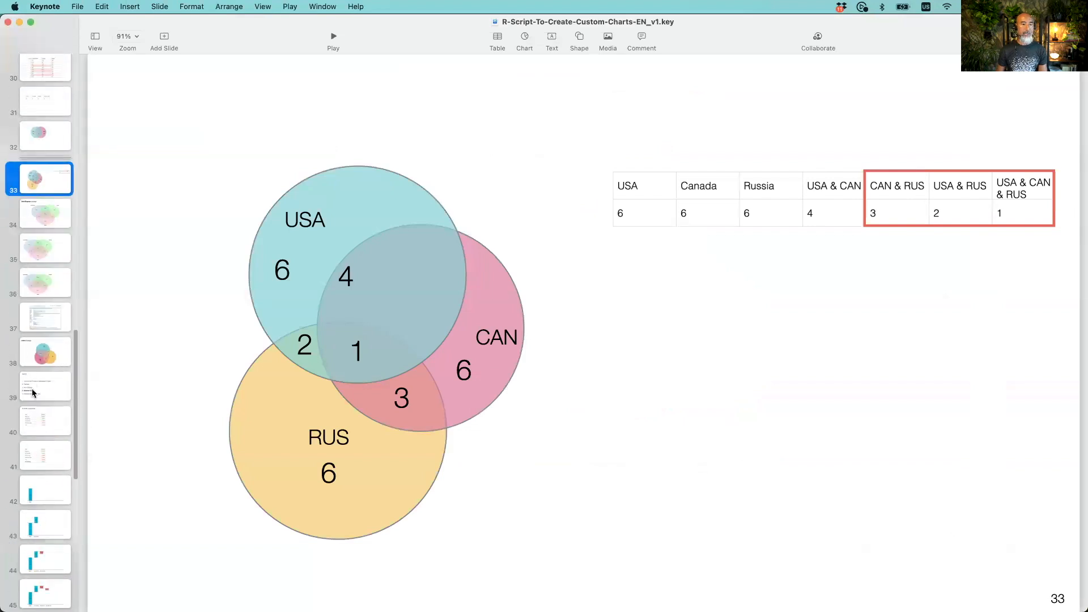
pyautogui.click(32, 393)
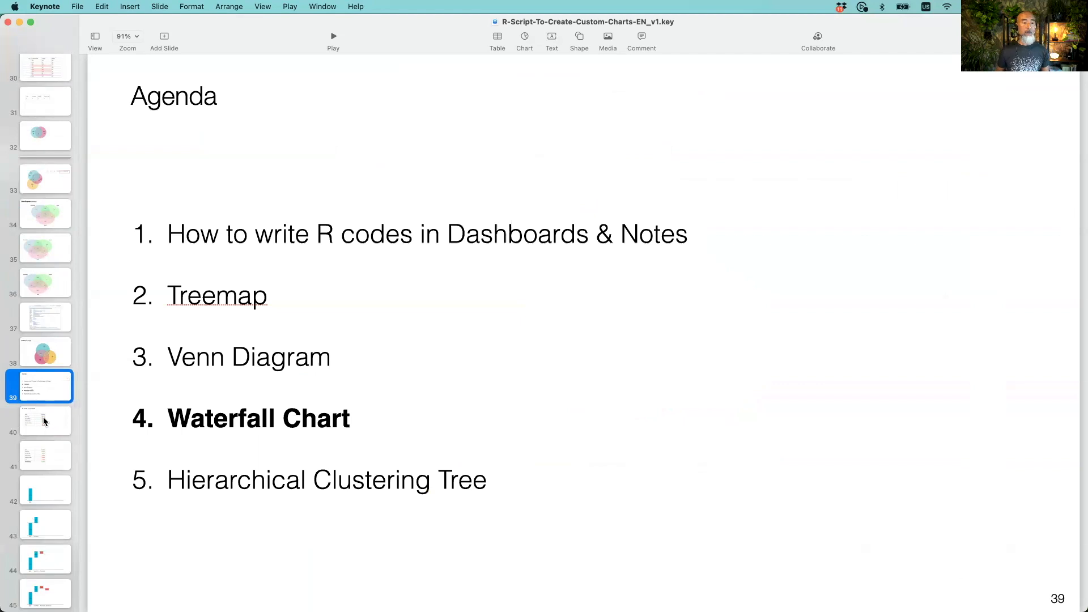
pyautogui.click(331, 38)
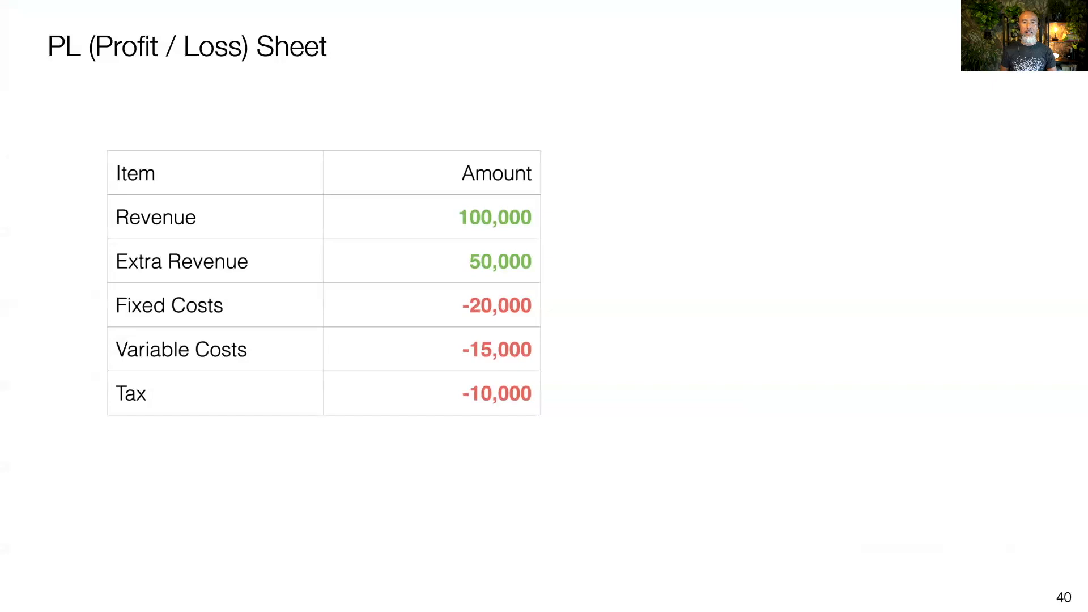
pyautogui.press('Right')
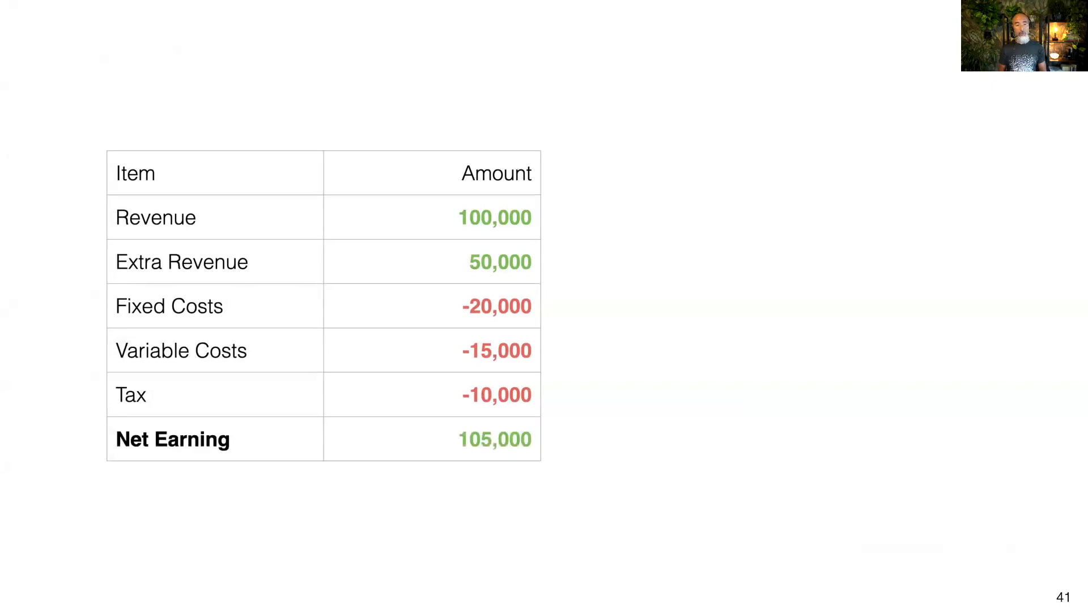
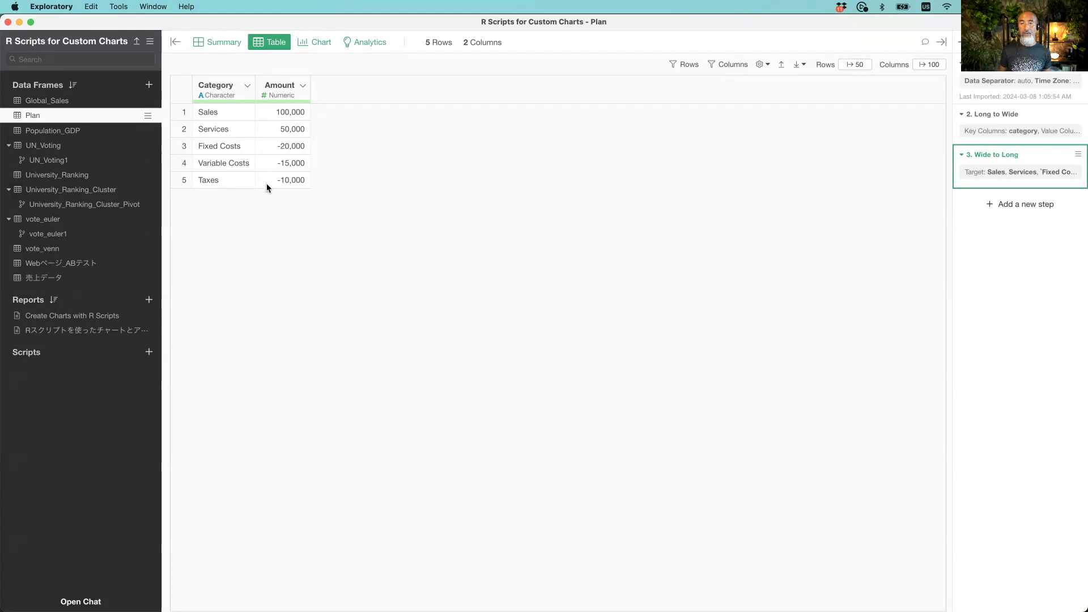
# - Compare the Plan table as it stands at the Long to Wide step and at the Wide to Long step
pyautogui.click(986, 117)
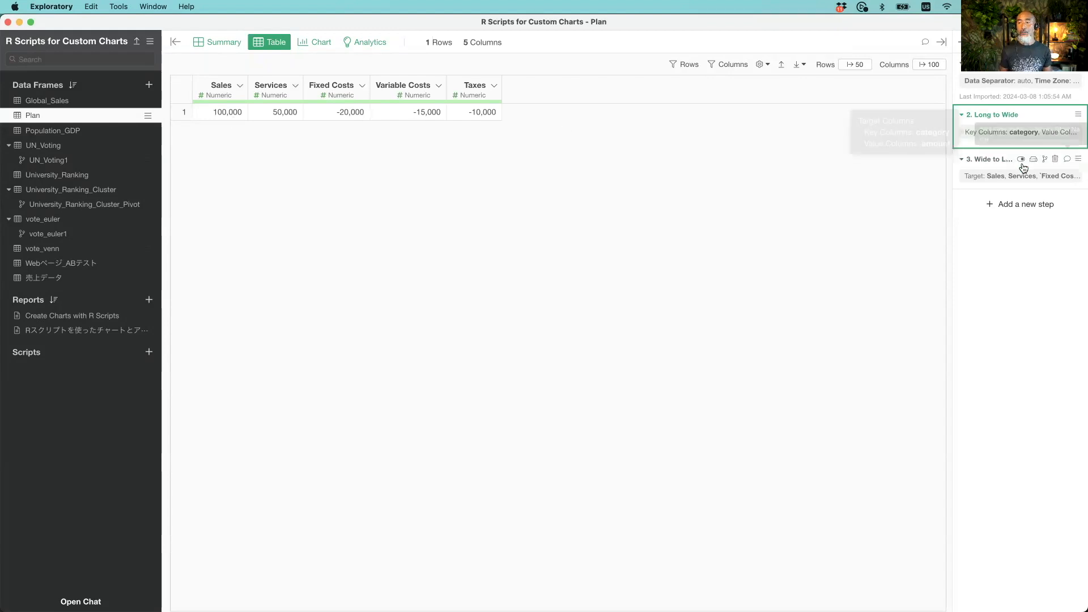
pyautogui.moveTo(985, 164)
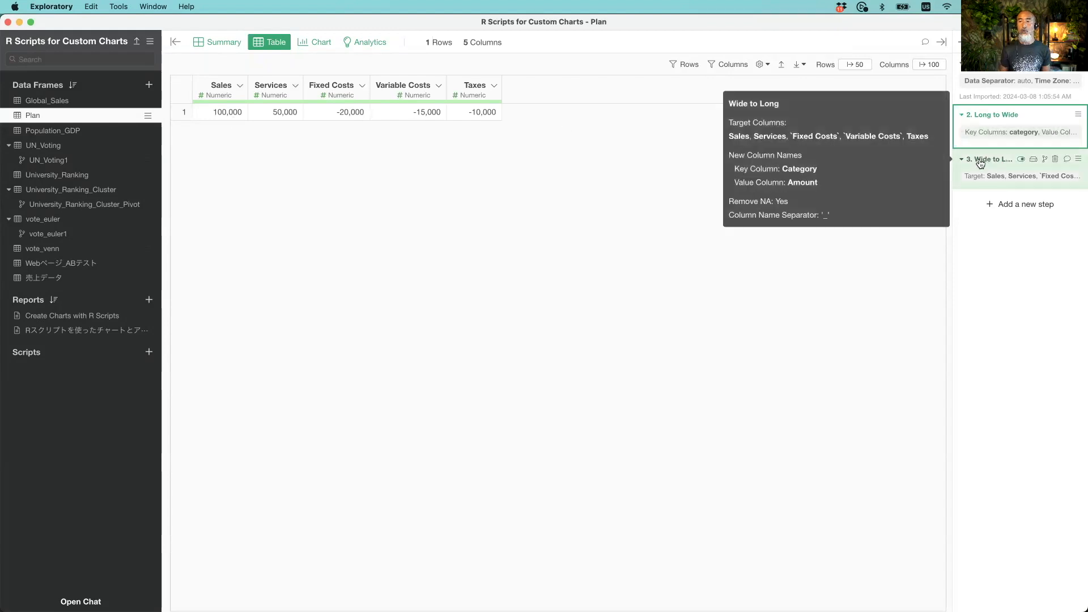
pyautogui.click(981, 164)
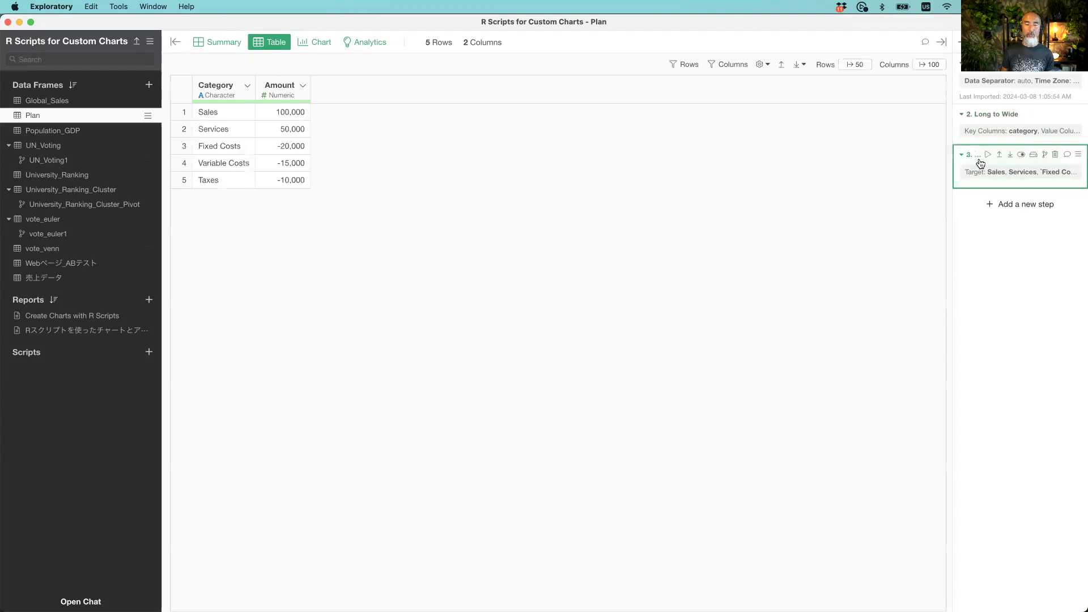
# - Select the Sales through Taxes columns at the Long to Wide step and look at the Wide to Long options for them
pyautogui.click(992, 114)
pyautogui.click(214, 93)
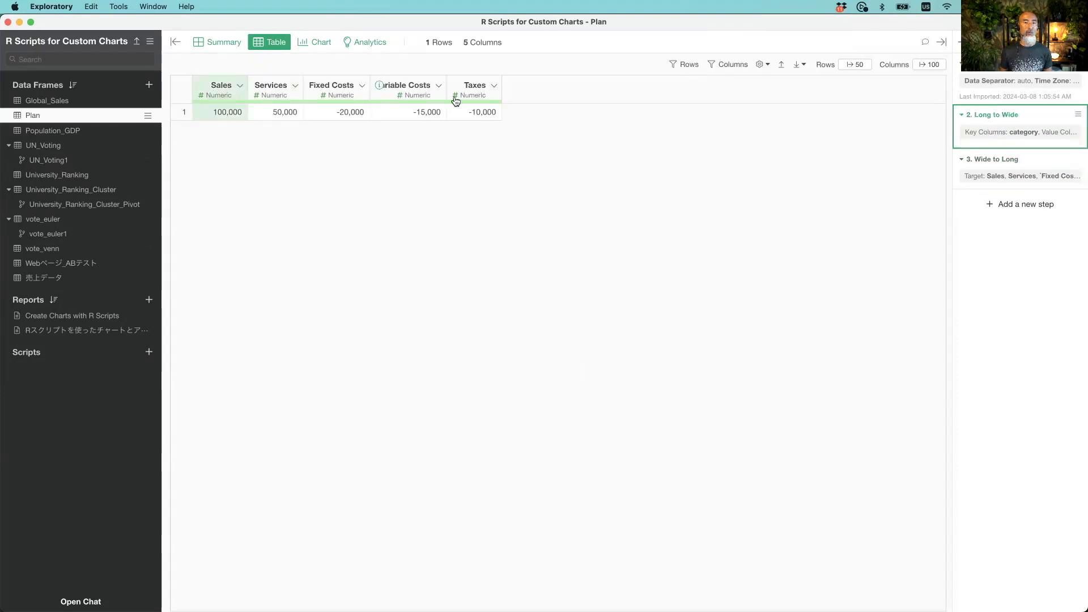
pyautogui.keyDown('shift'); pyautogui.click(477, 93); pyautogui.keyUp('shift')
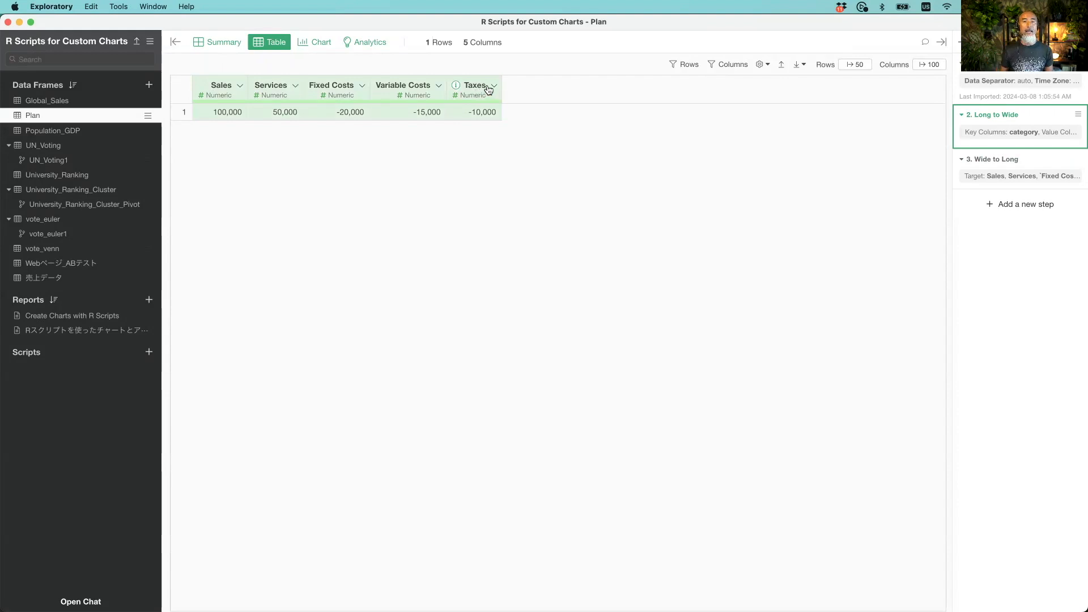
pyautogui.click(494, 85)
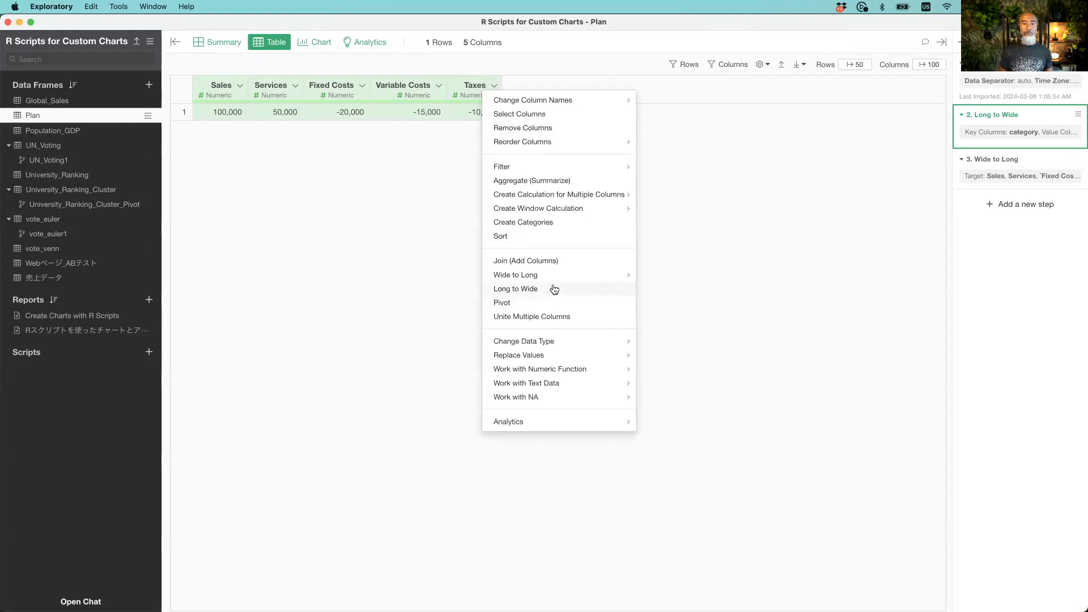
pyautogui.moveTo(554, 279)
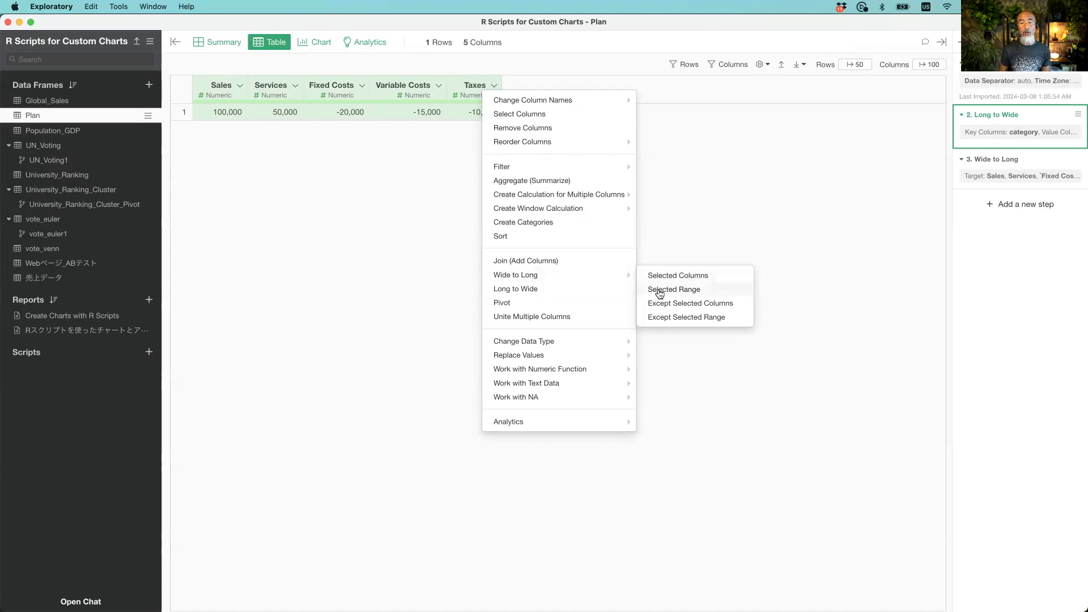
pyautogui.click(682, 243)
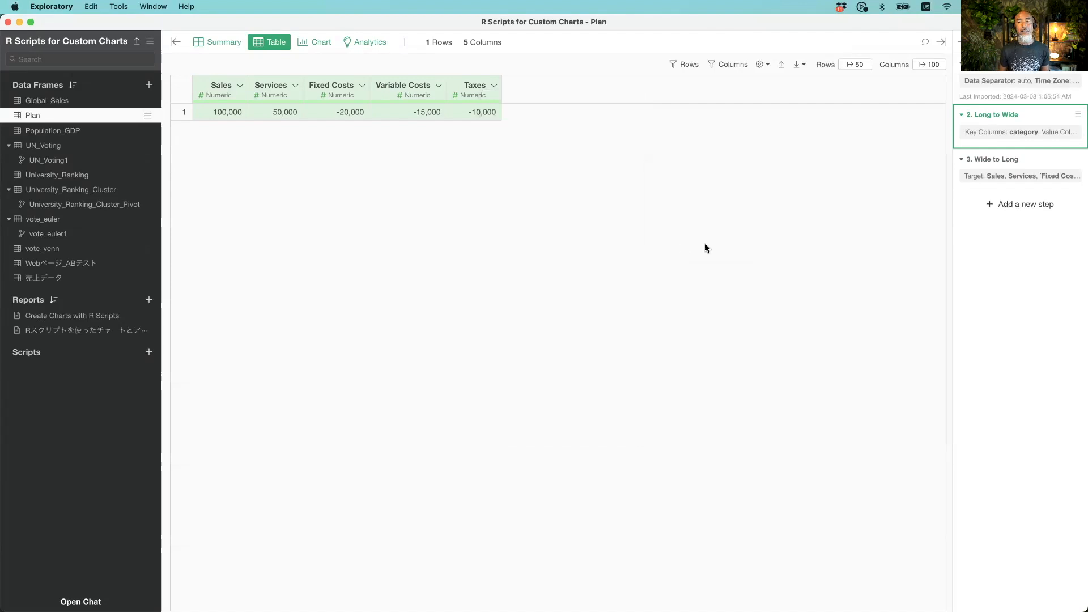
# - Review the settings of the existing Wide to Long step in Plan and close them without changes
pyautogui.click(984, 162)
pyautogui.click(981, 174)
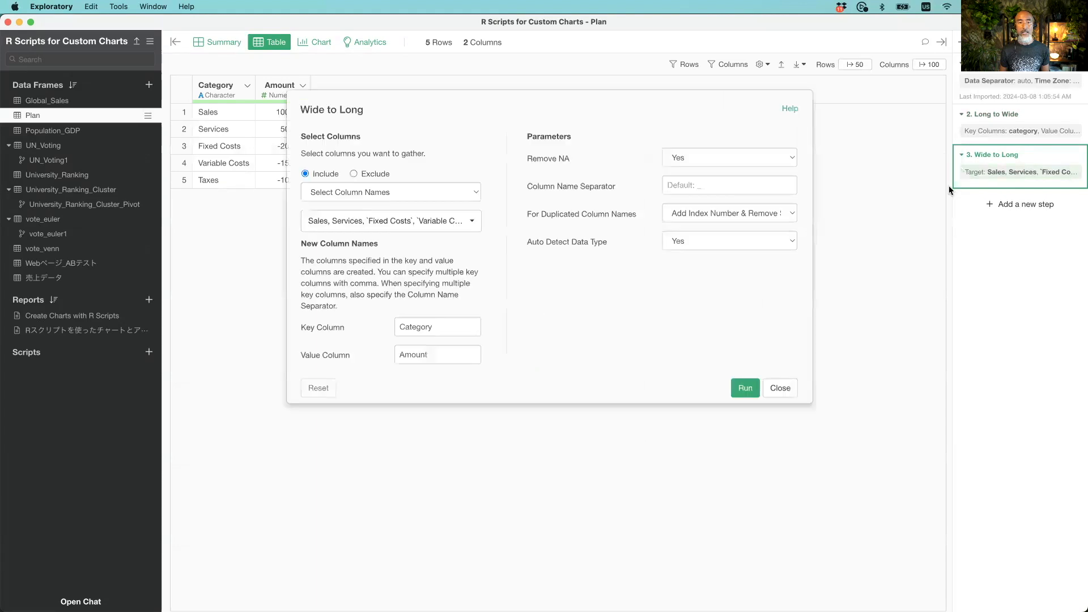
pyautogui.click(774, 389)
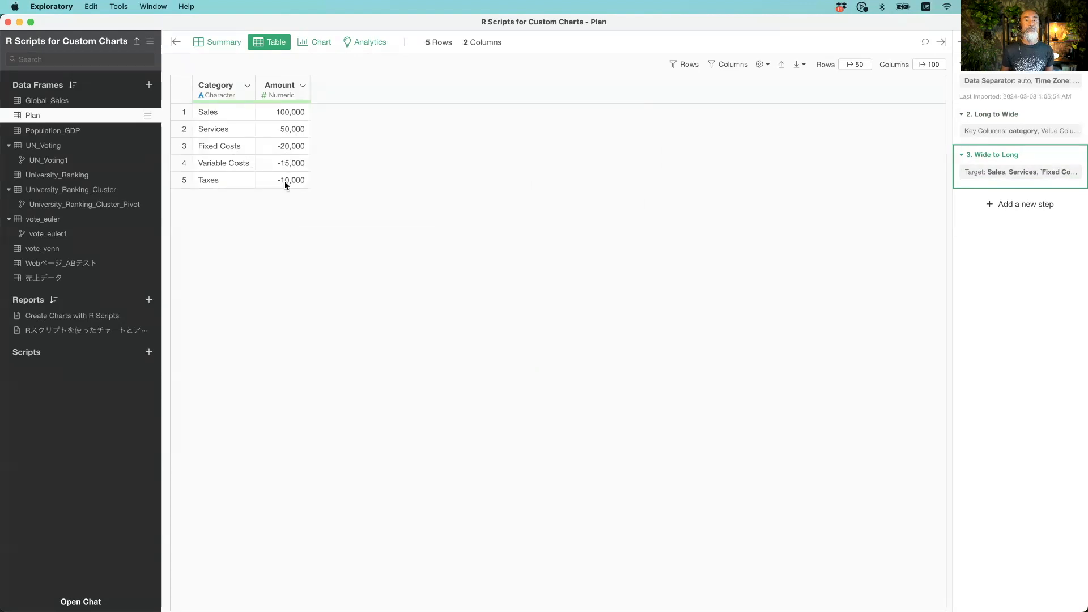
# - Switch to the report and examine the waterfall script's waterfalls and ggplot2 libraries, the waterfall function, its Plan data frame and its arguments
pyautogui.press('super+grave')
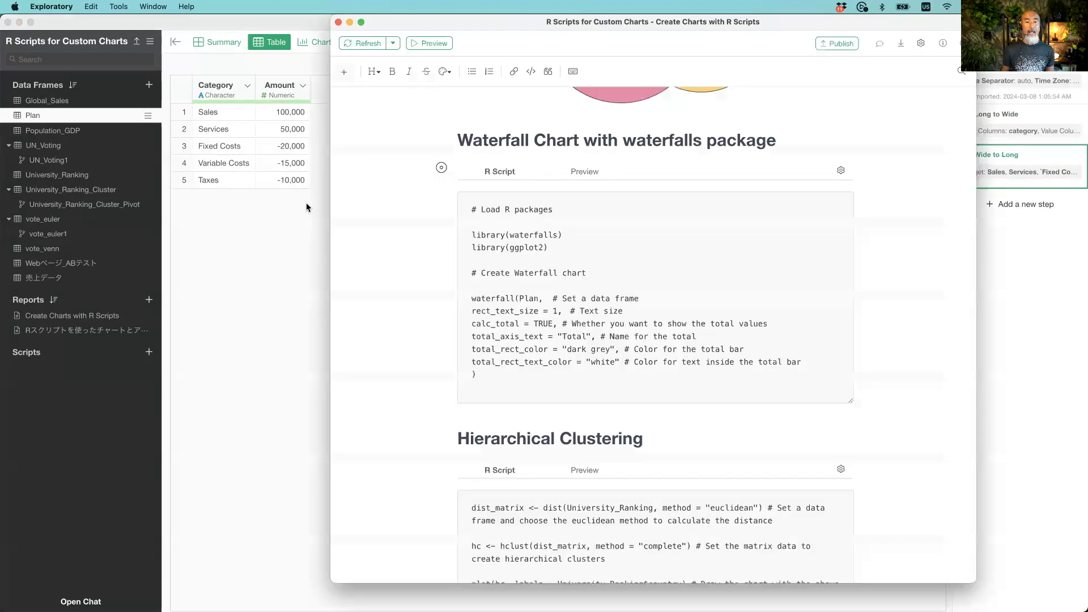
pyautogui.doubleClick(522, 235)
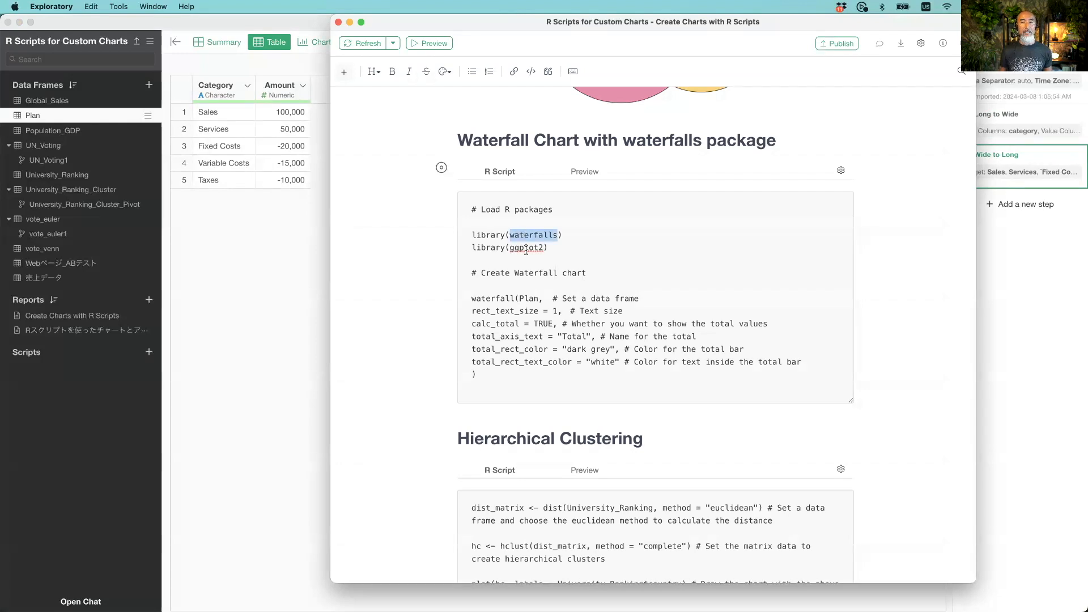
pyautogui.doubleClick(525, 248)
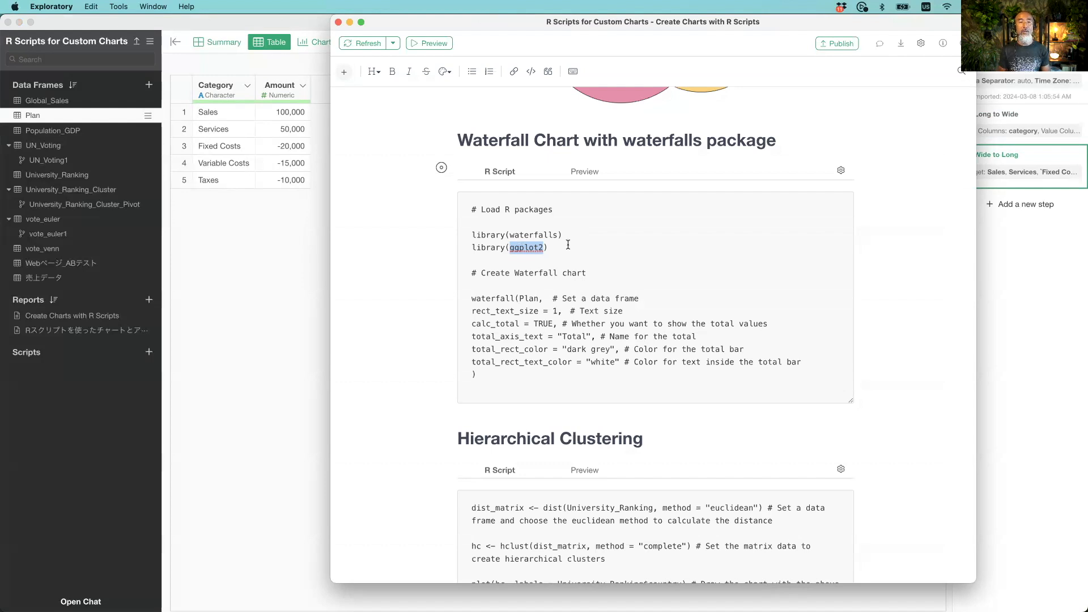
pyautogui.doubleClick(532, 234)
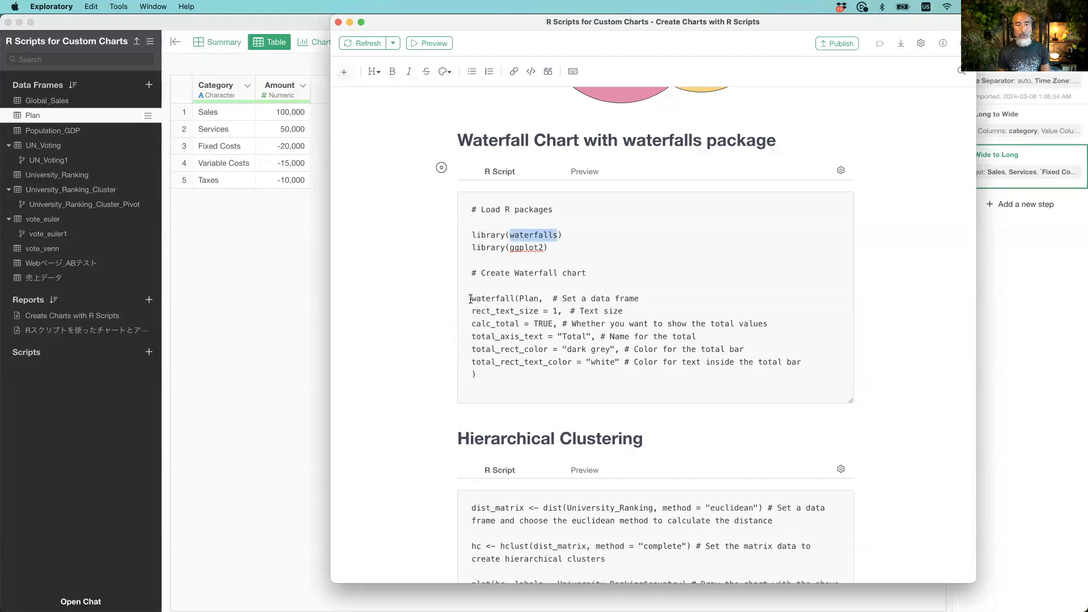
pyautogui.doubleClick(488, 299)
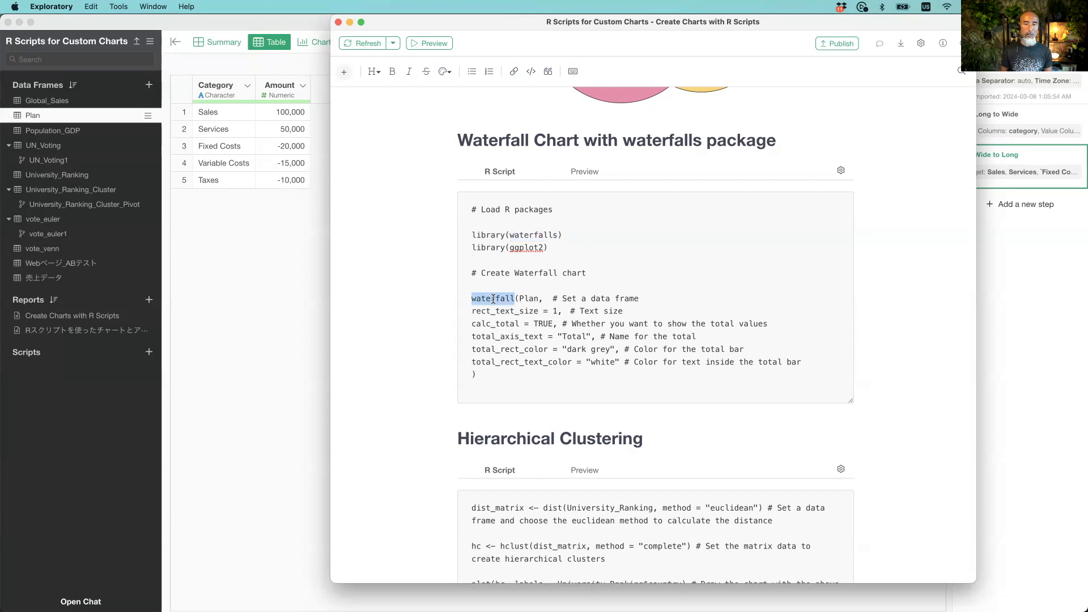
pyautogui.click(535, 299)
pyautogui.doubleClick(533, 299)
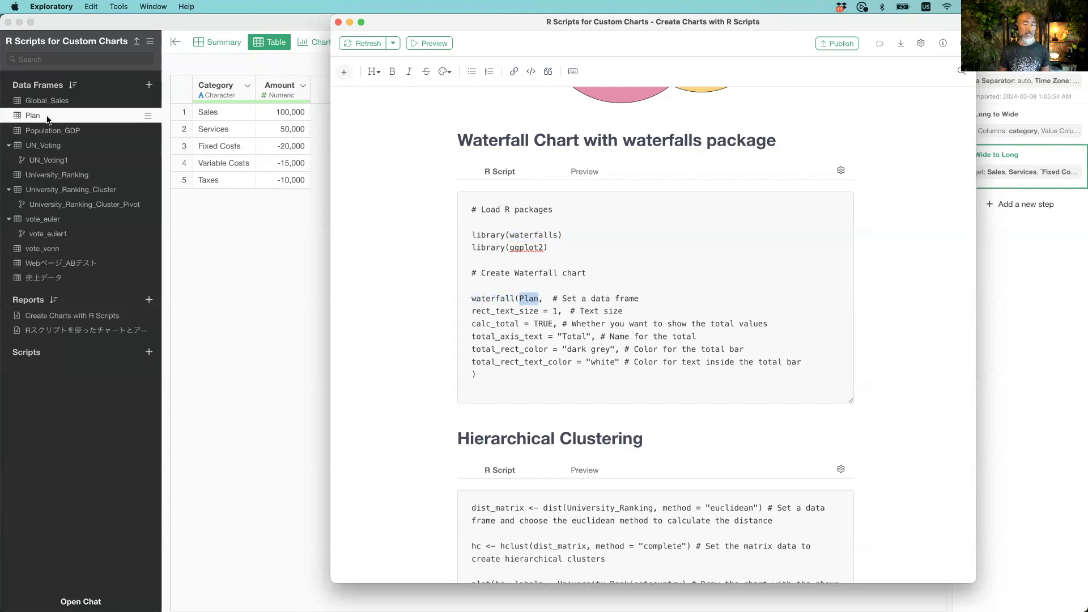
pyautogui.click(513, 315)
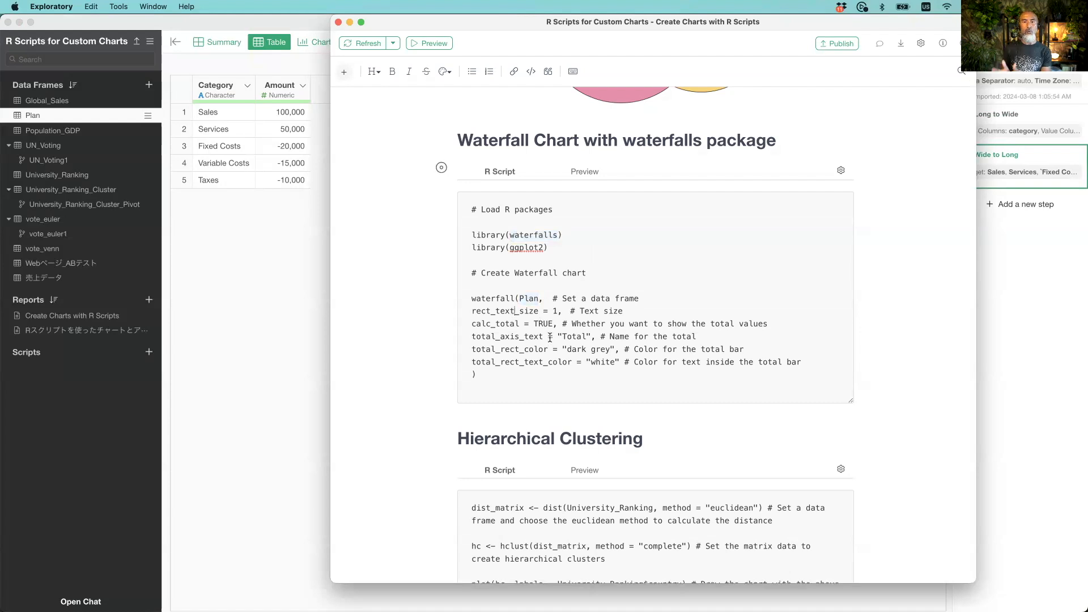
# - Render the waterfall script as a preview in the report and proceed to the Hierarchical Clustering section
pyautogui.click(595, 171)
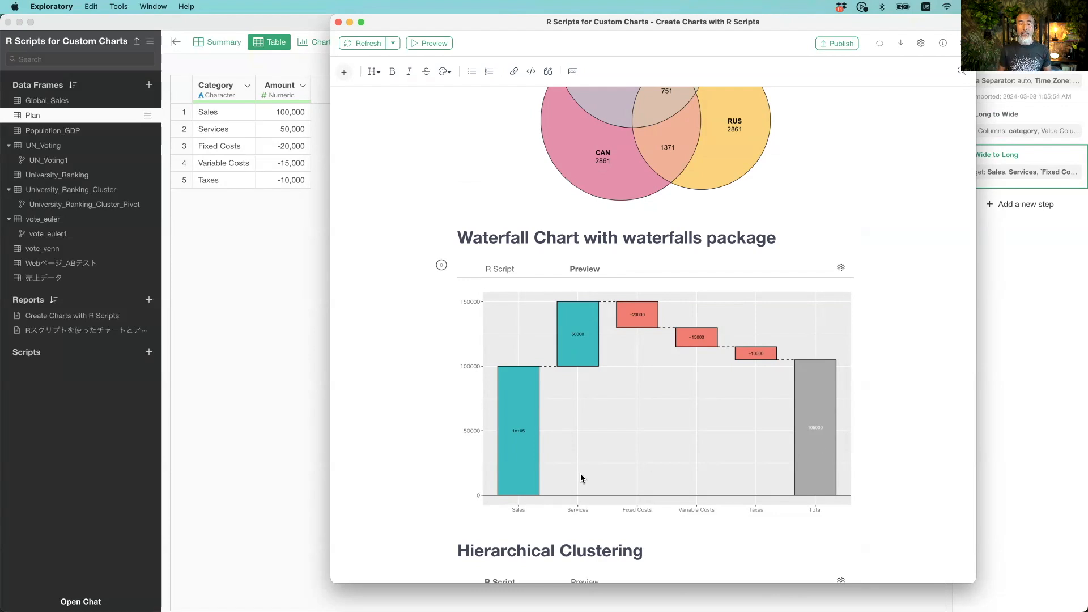
pyautogui.scroll(-3, 430, 428)
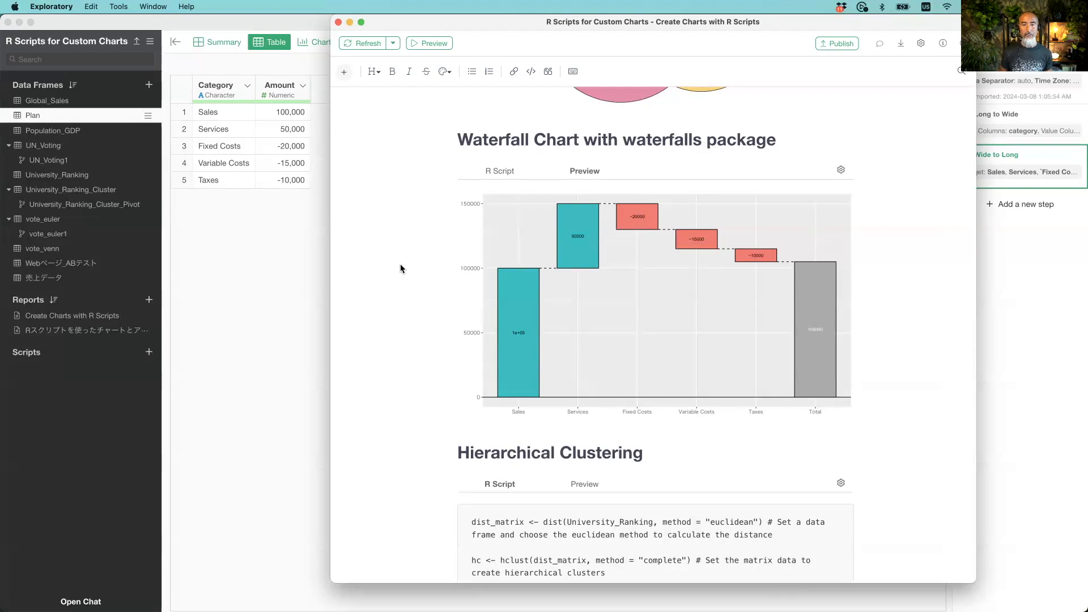
pyautogui.scroll(-4, 400, 264)
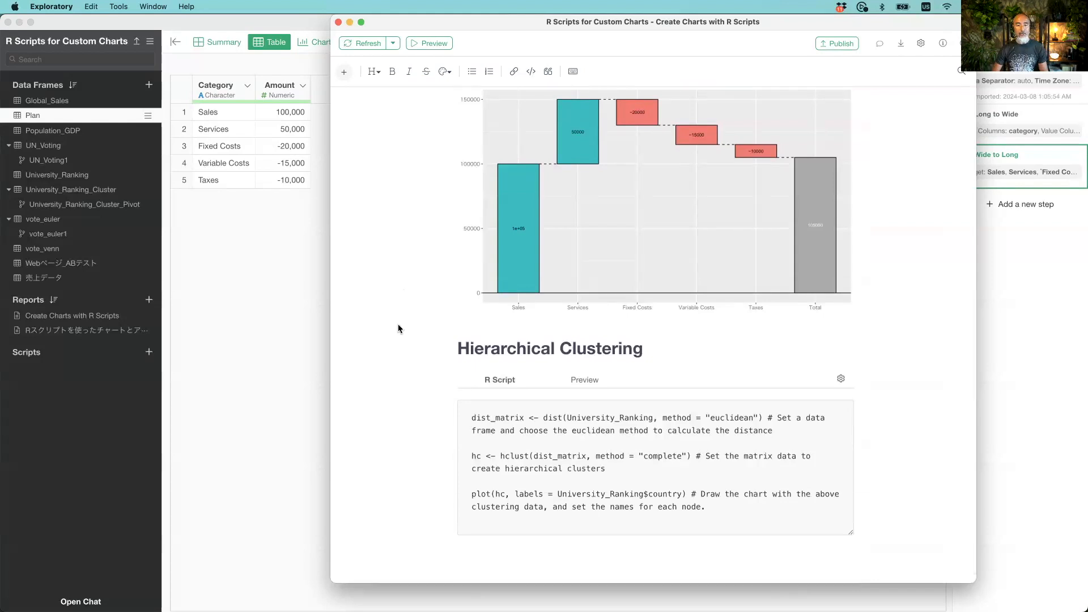
# - Switch to the Keynote deck and show the Hierarchical Clustering Tree agenda slide, followed by the University Ranking by Country Data slide
pyautogui.press('super+Tab')
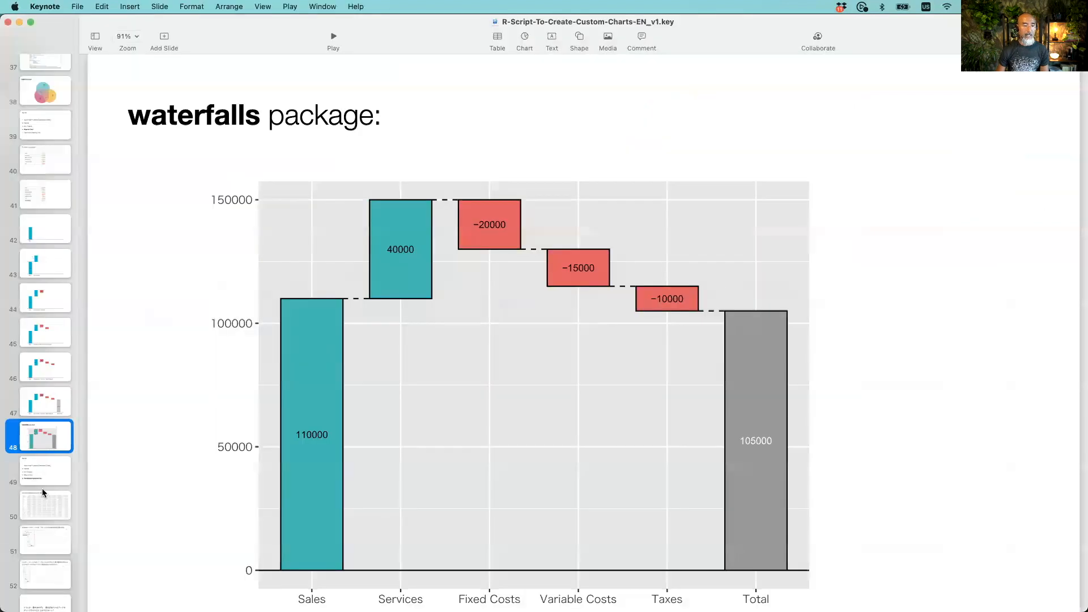
pyautogui.scroll(-4, 42, 488)
pyautogui.click(40, 340)
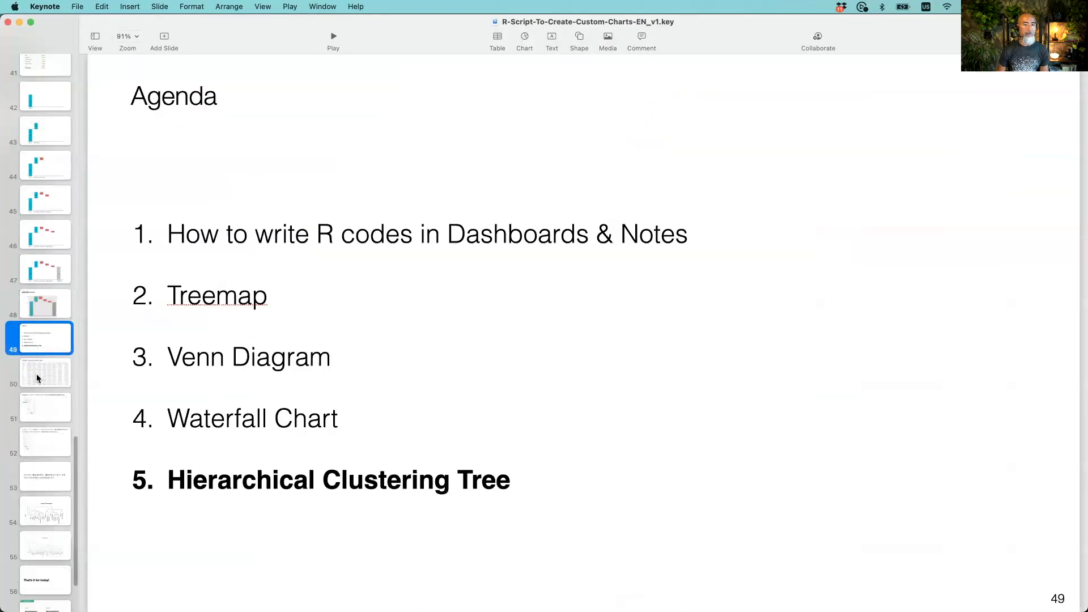
pyautogui.click(37, 378)
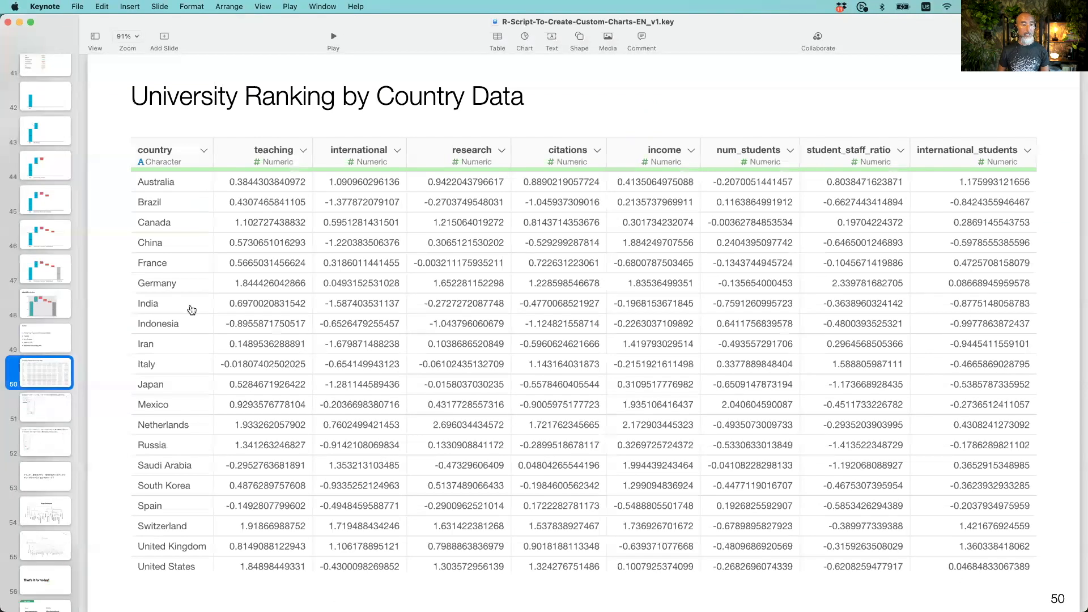
# - Return to Exploratory and open the University_Ranking data frame's table in the main project window
pyautogui.press('super+Tab')
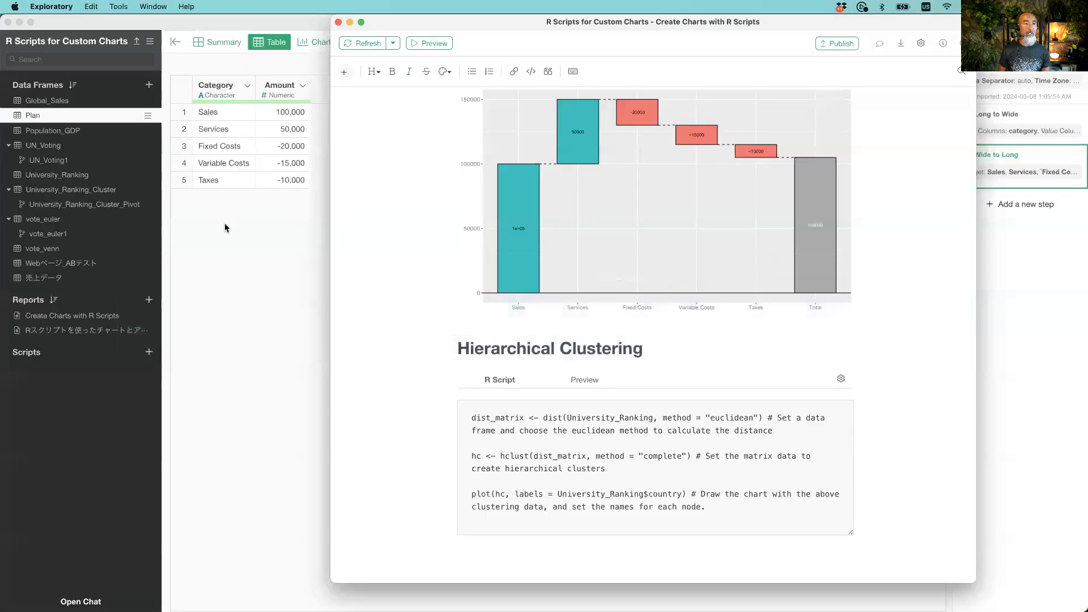
pyautogui.click(225, 223)
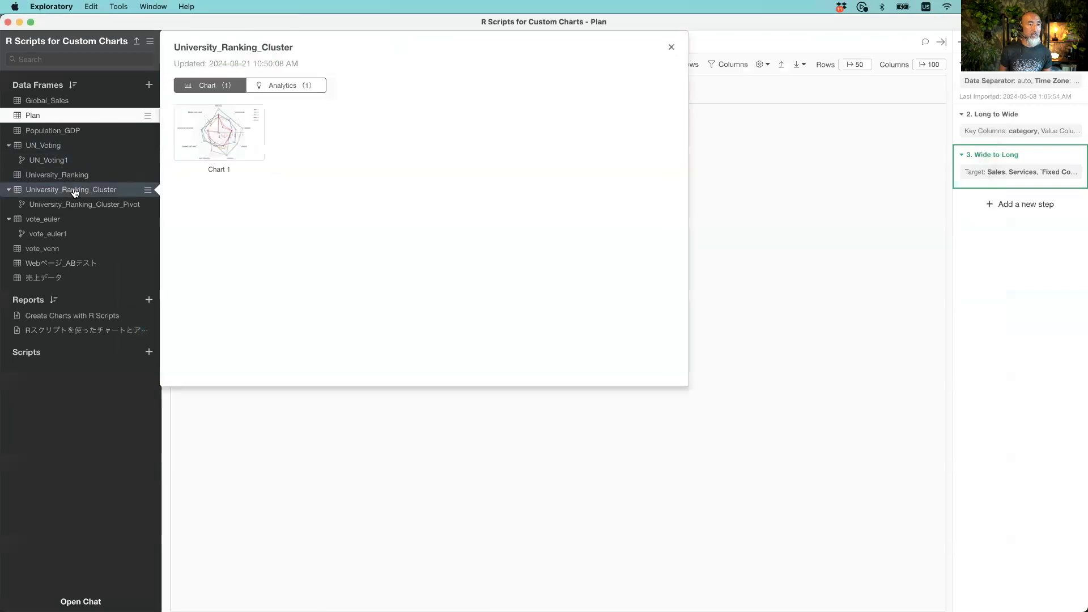
pyautogui.click(76, 176)
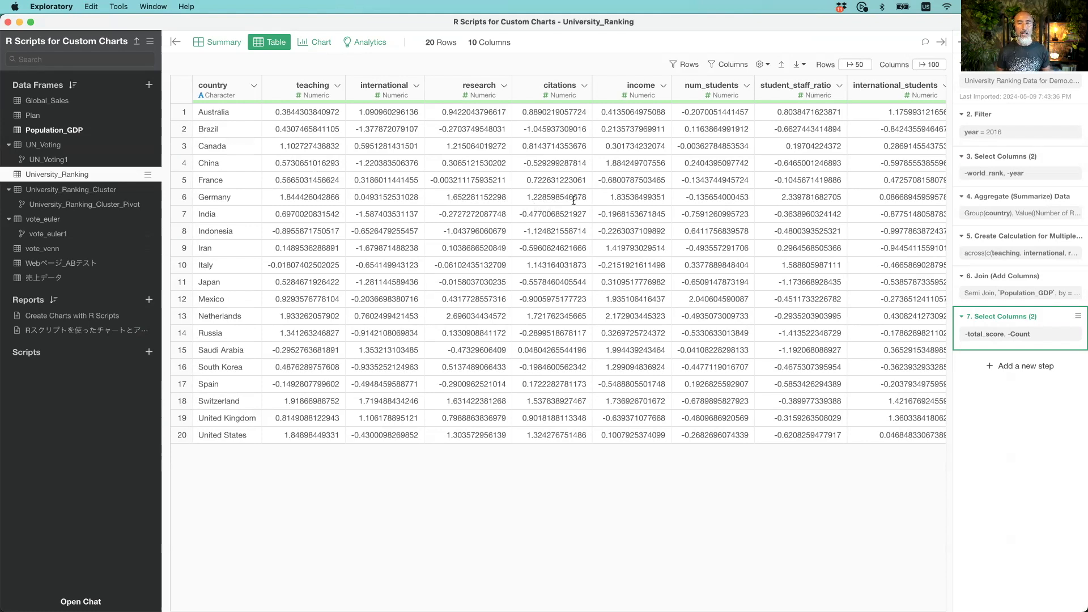
# - Show the University_Ranking table at the step removing world_rank and year and at the Aggregate step grouped by country
pyautogui.moveTo(983, 237)
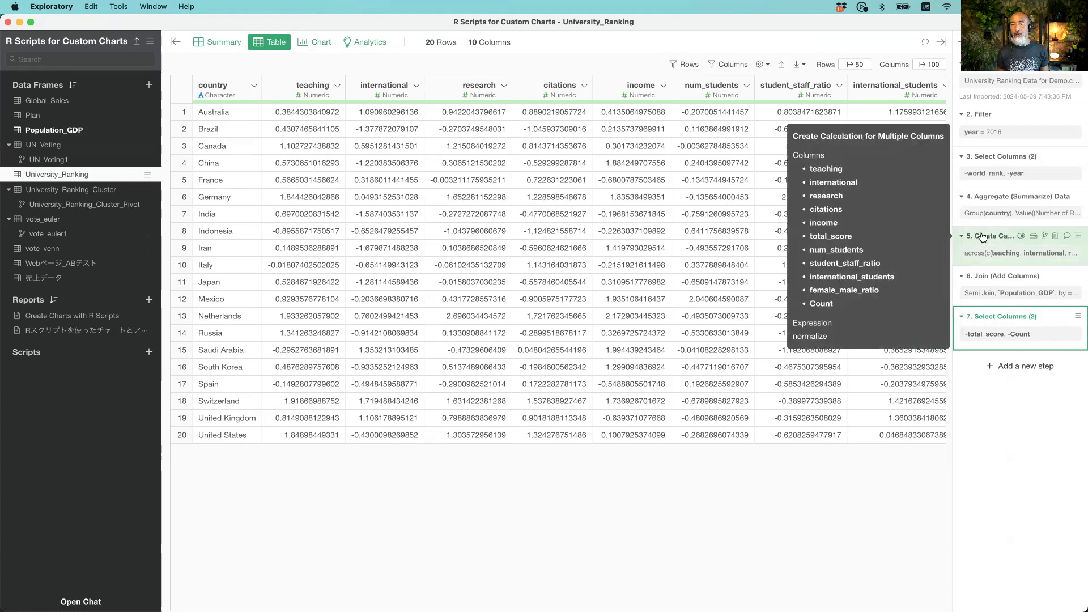
pyautogui.click(982, 164)
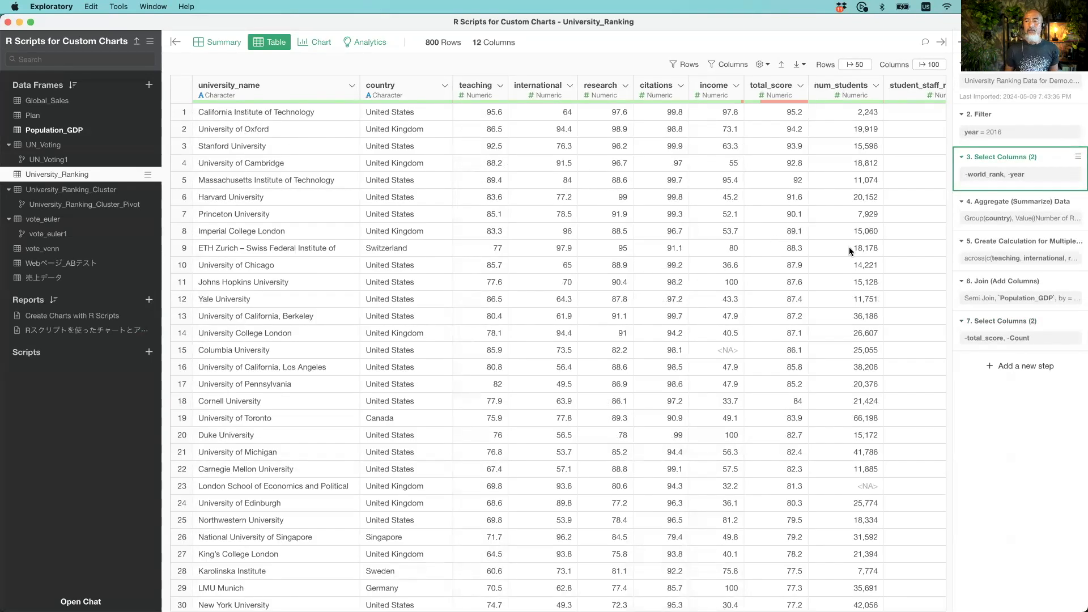
pyautogui.click(982, 209)
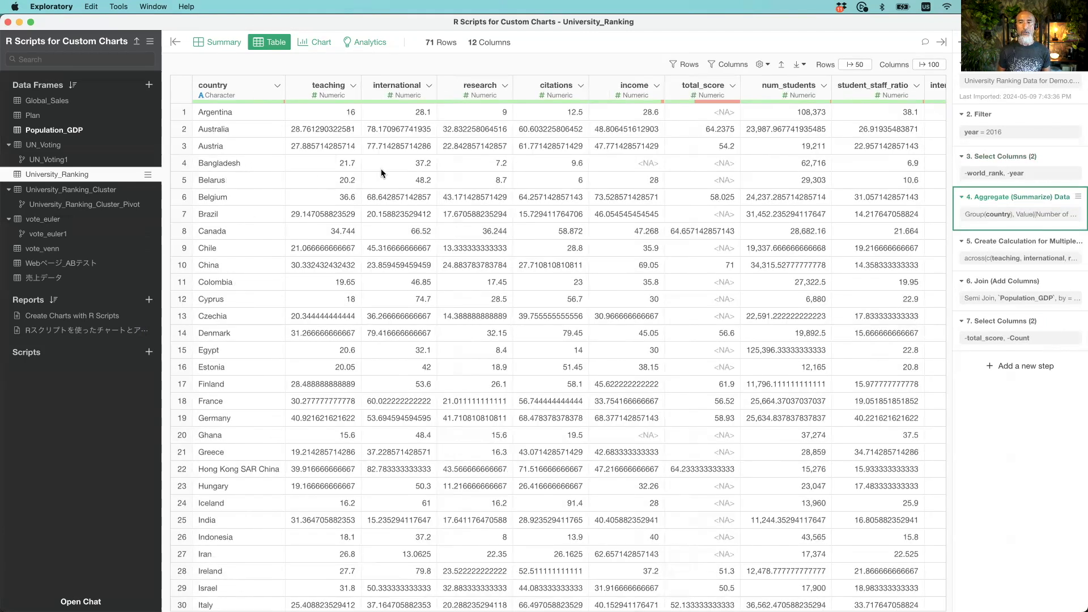
# - Look through the aggregated columns up to Count and show the table at the normalizing Create Calculation for Multiple Columns step
pyautogui.moveTo(314, 103)
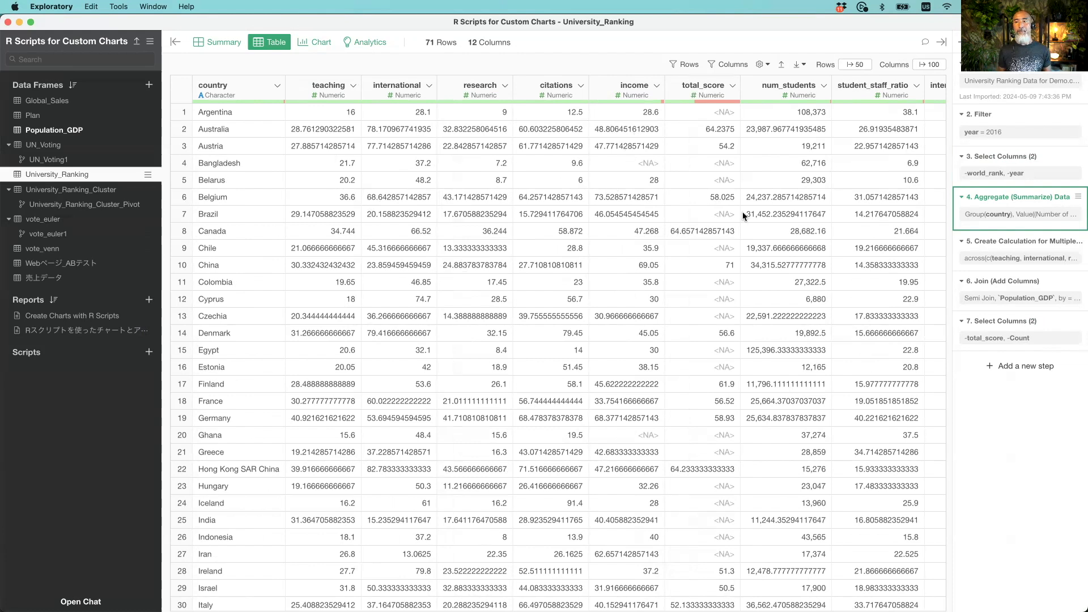
pyautogui.hscroll(5, 813, 207)
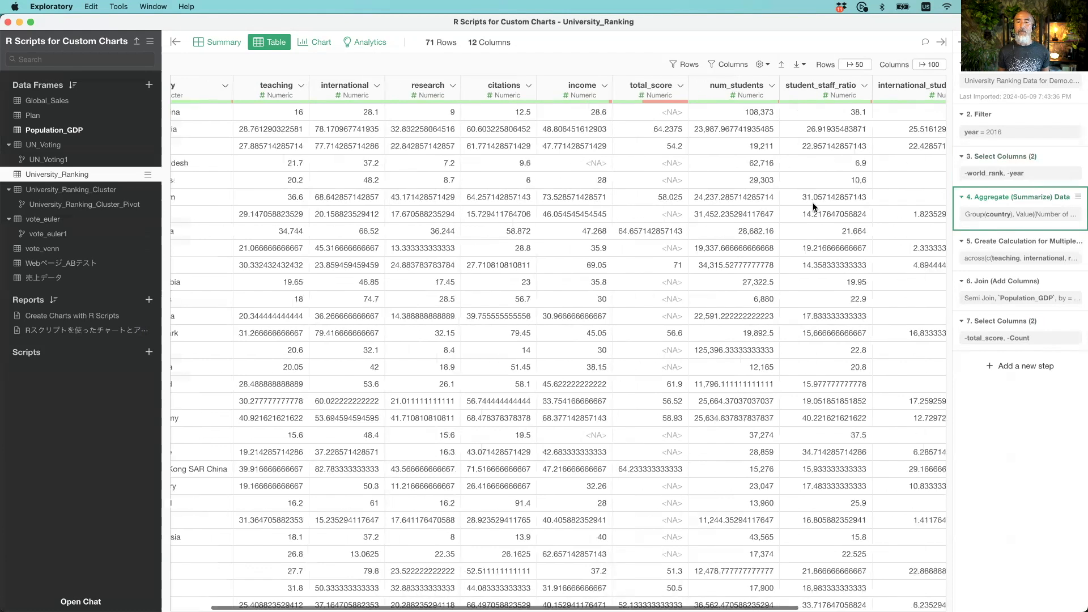
pyautogui.hscroll(2, 813, 202)
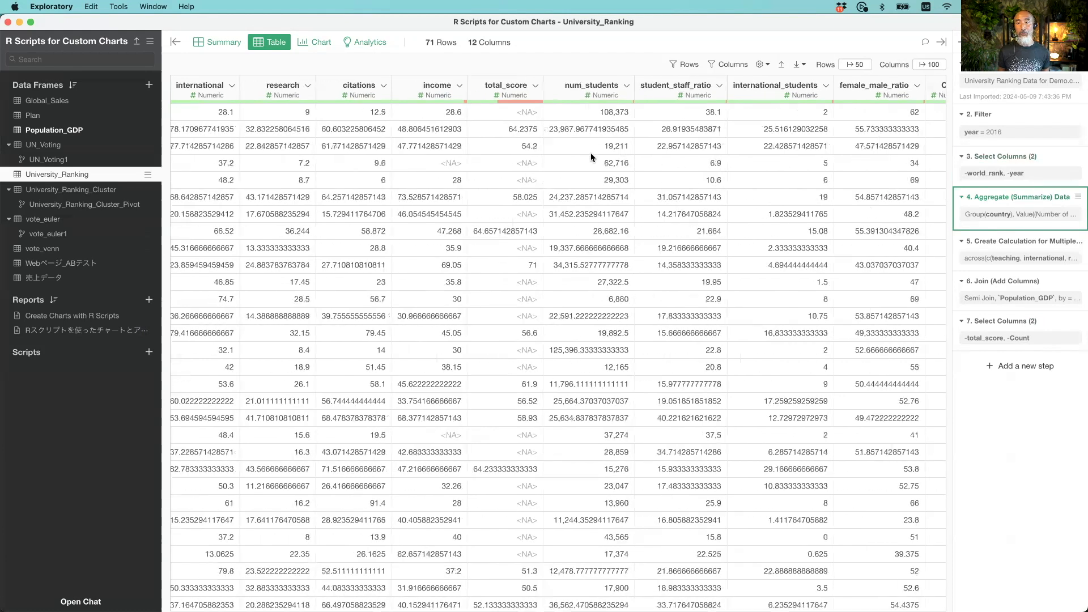
pyautogui.hscroll(2, 758, 213)
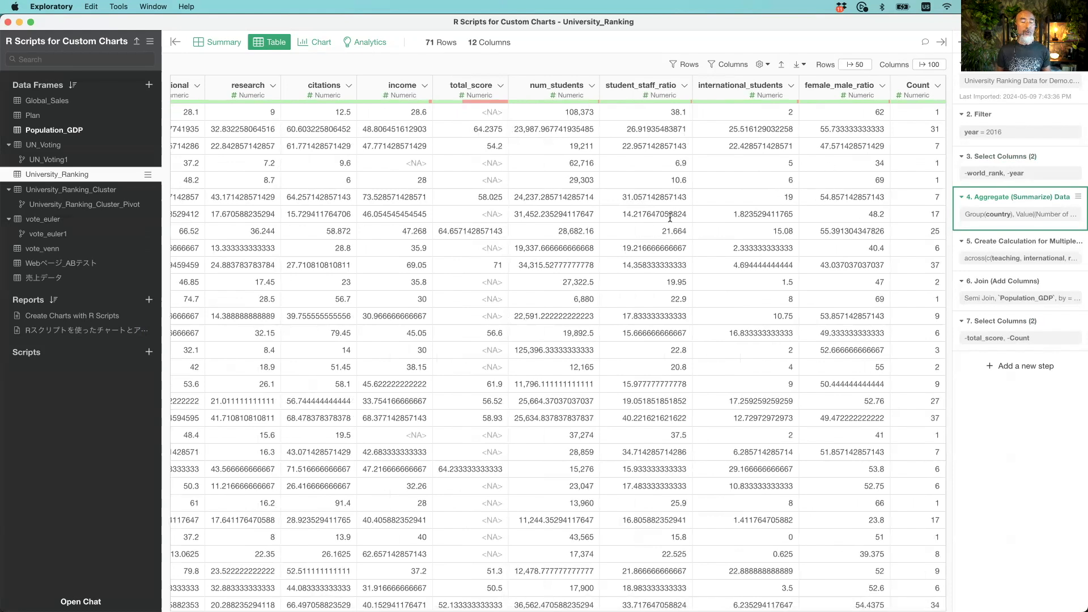
pyautogui.hscroll(-10, 670, 215)
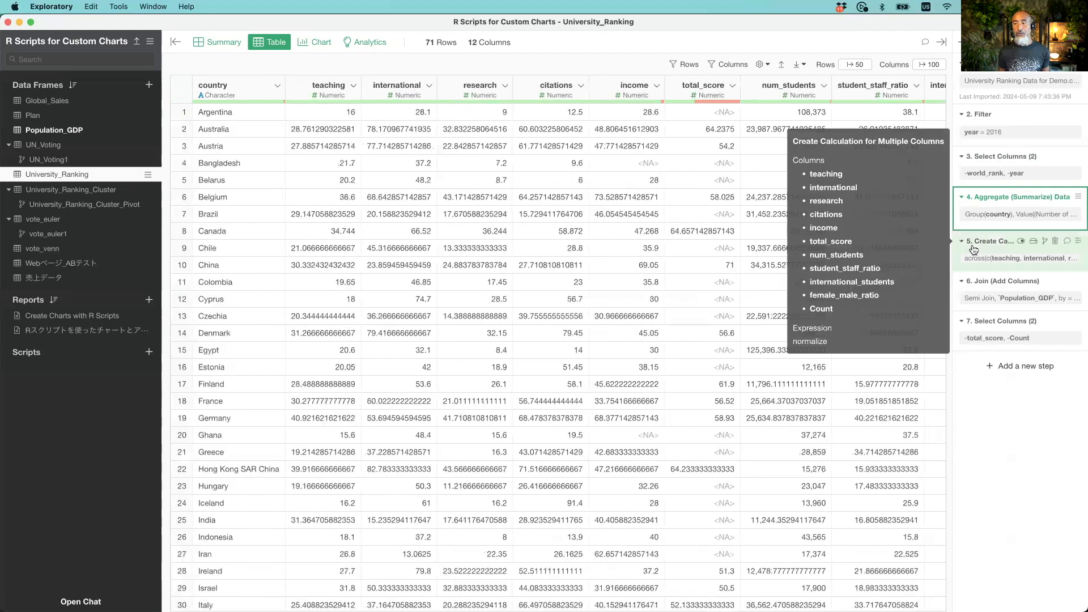
pyautogui.click(982, 249)
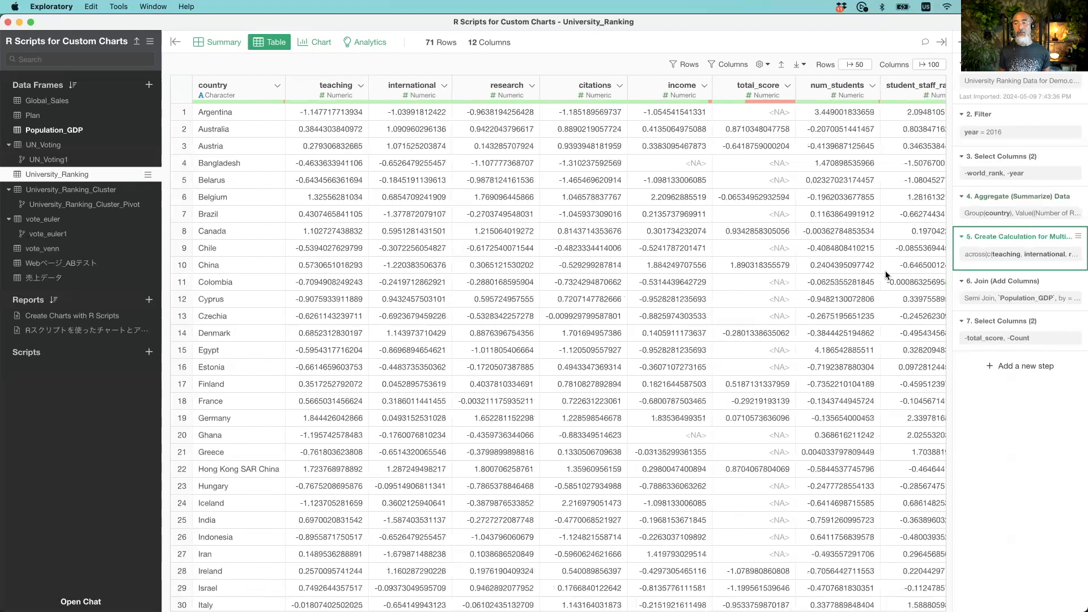
# - Examine the columns and normalize expression in step 5 and the normalize options among the numeric functions for the international column
pyautogui.moveTo(984, 257)
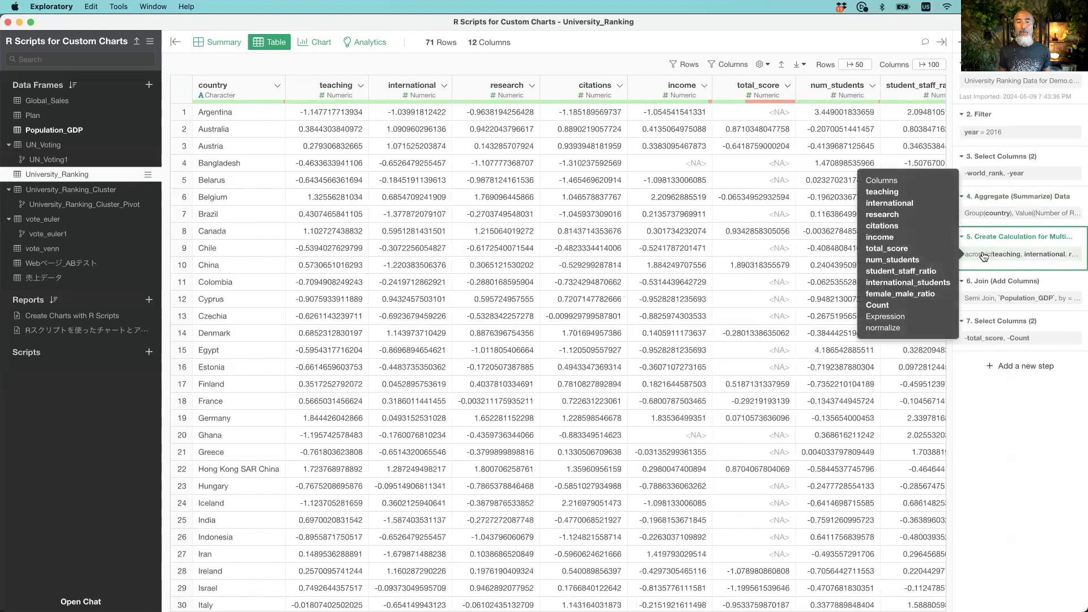
pyautogui.click(444, 85)
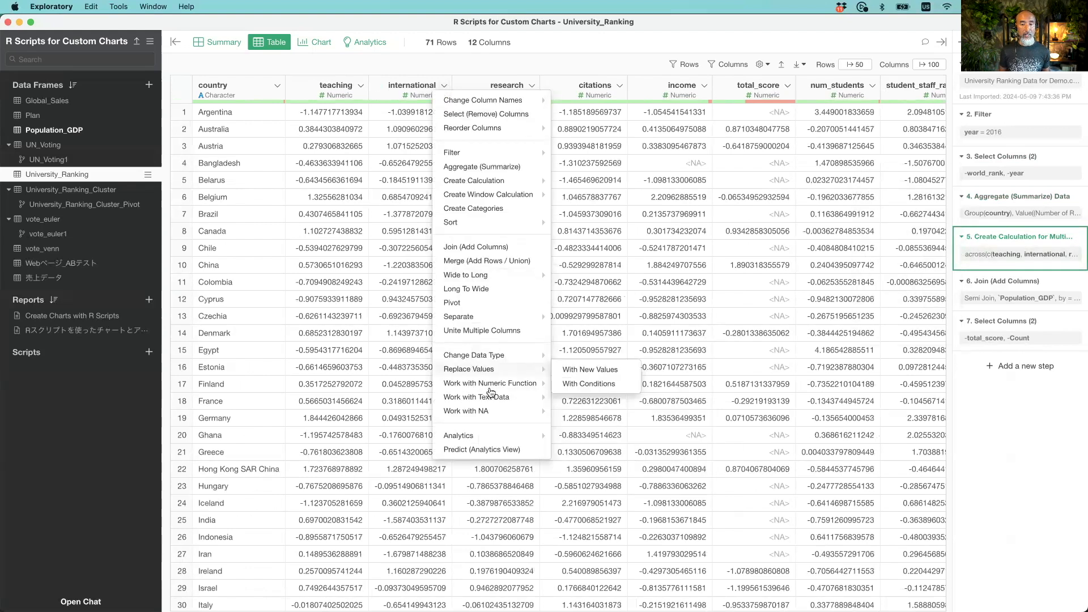
pyautogui.moveTo(494, 382)
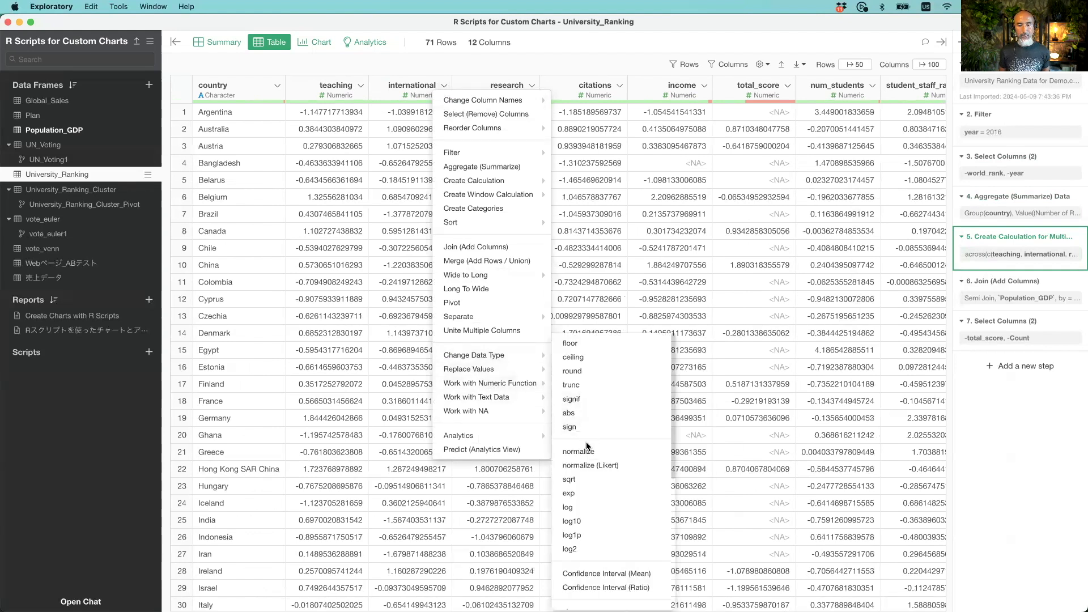
pyautogui.click(612, 59)
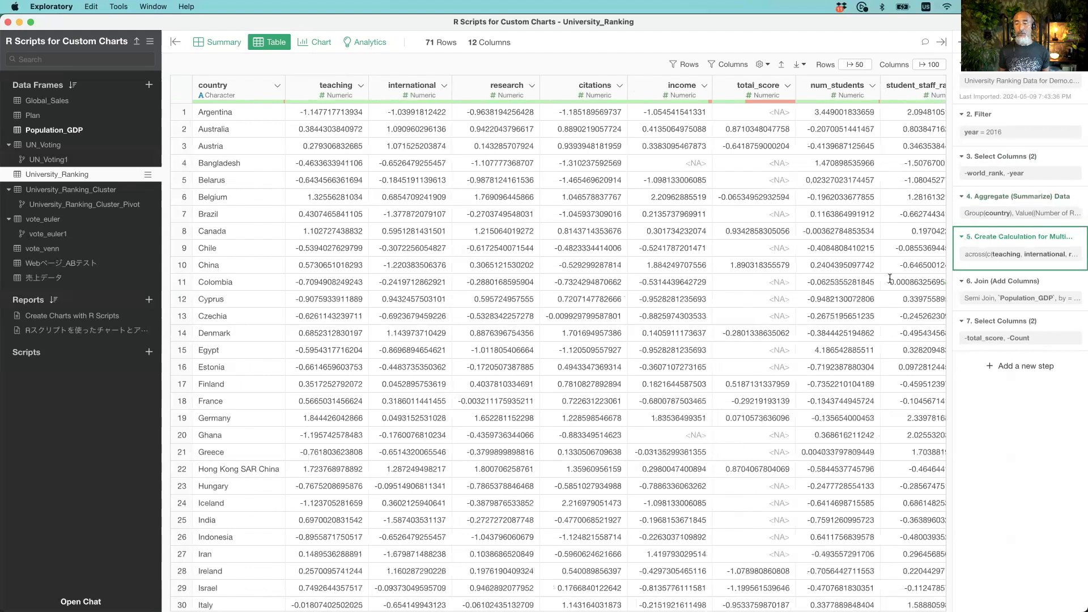
# - Show the table at the Join step, and view Population_GDP's table at its source and Top 20 by GDP_Estimate_by_IMF steps
pyautogui.click(980, 287)
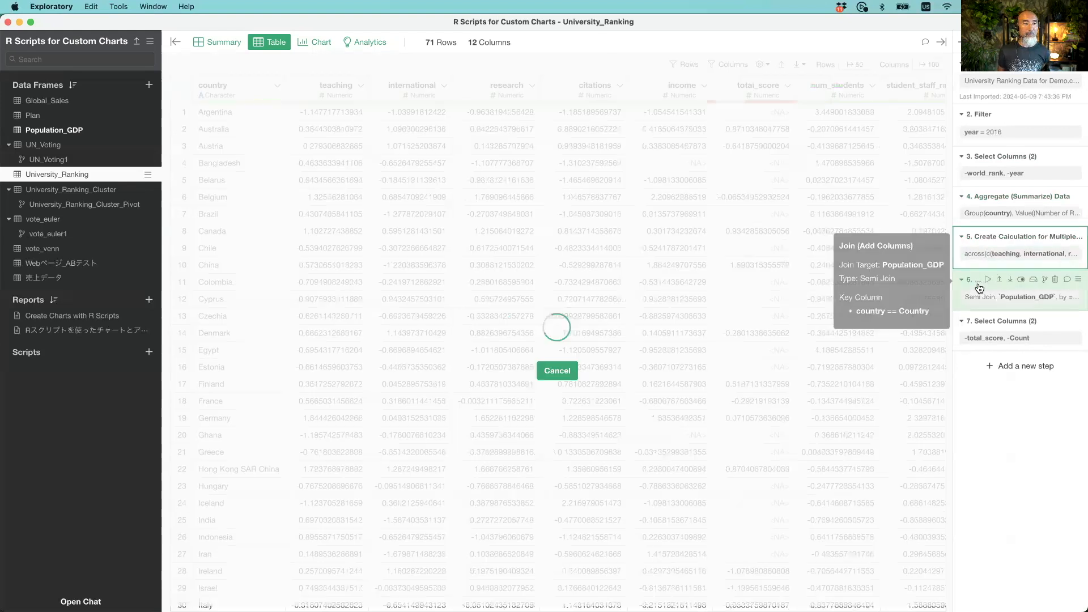
pyautogui.click(79, 132)
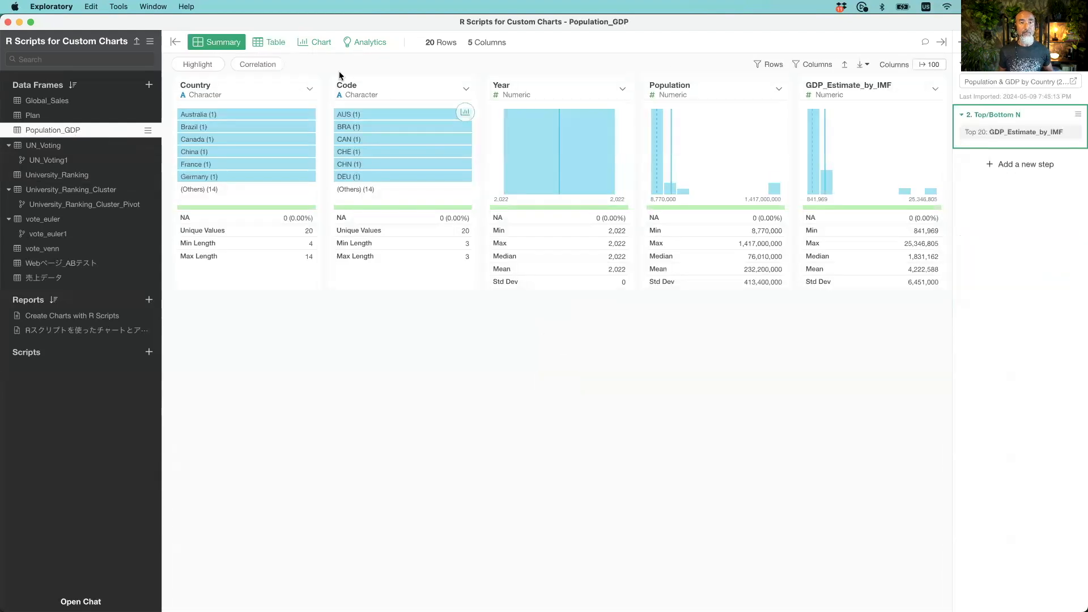
pyautogui.click(268, 42)
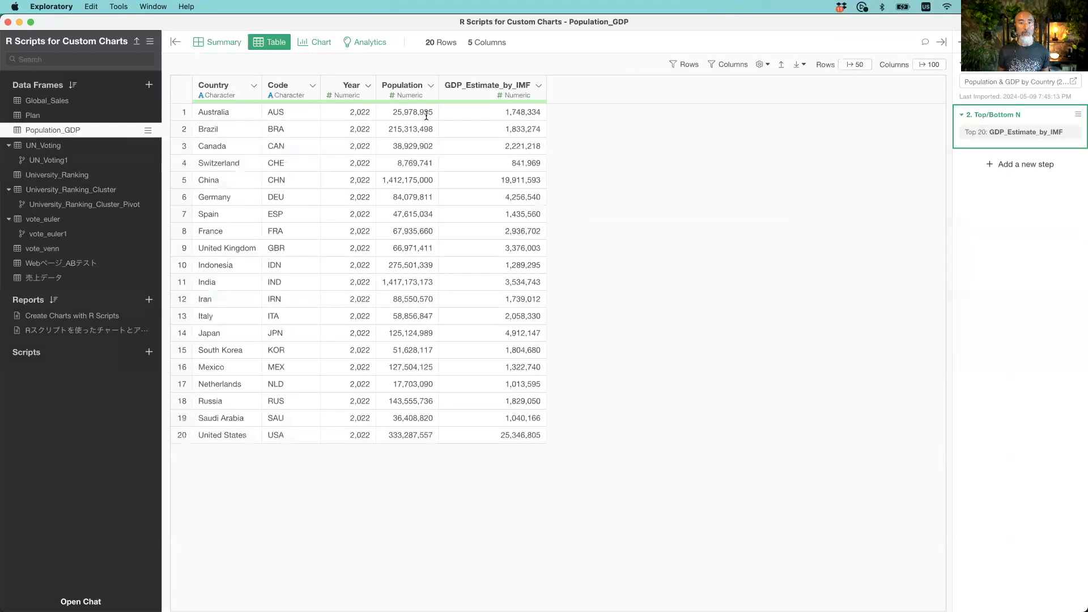
pyautogui.click(968, 98)
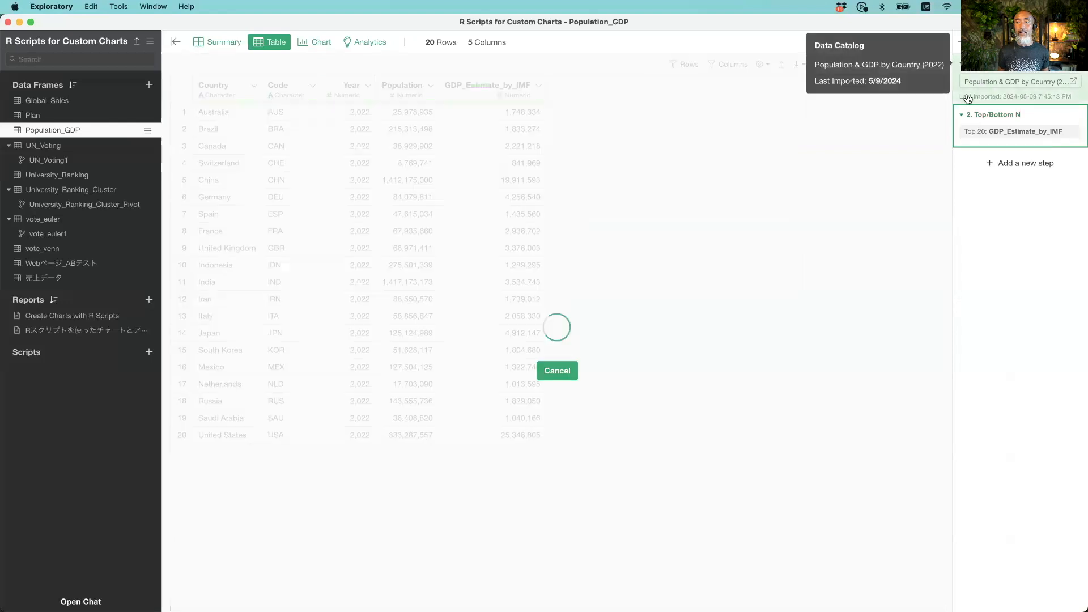
pyautogui.click(986, 127)
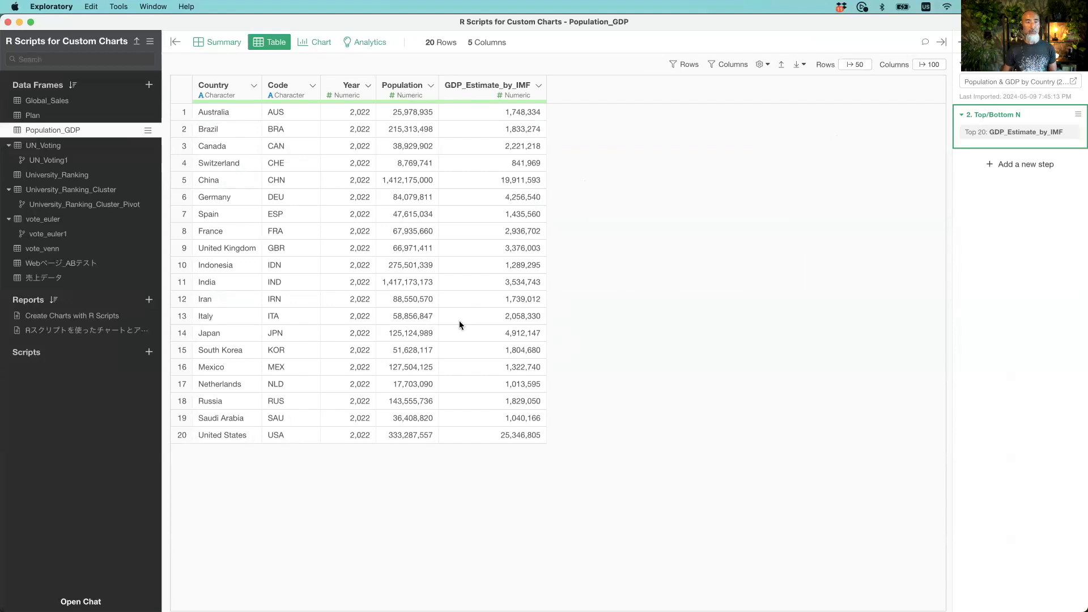
# - Return to University_Ranking, open its Join step's settings and preview the Semi Join with Population_GDP on country
pyautogui.click(40, 116)
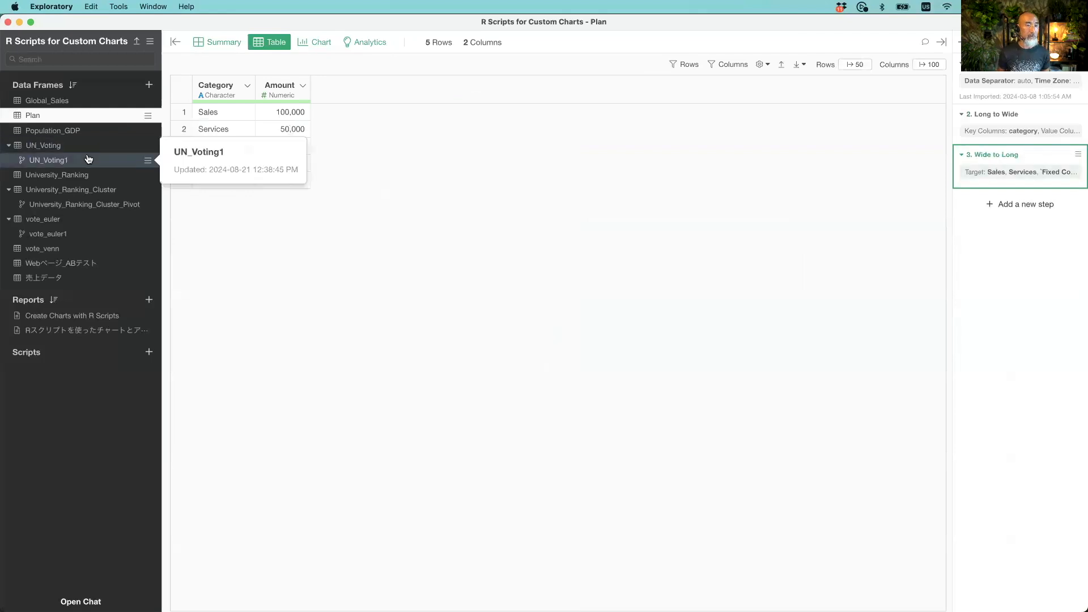
pyautogui.click(87, 174)
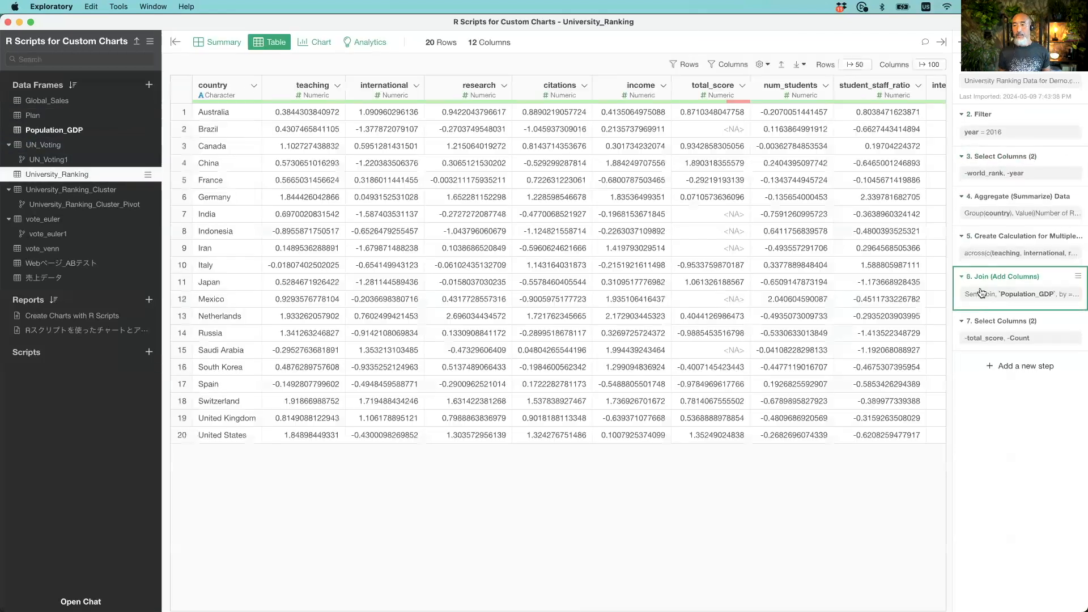
pyautogui.click(987, 296)
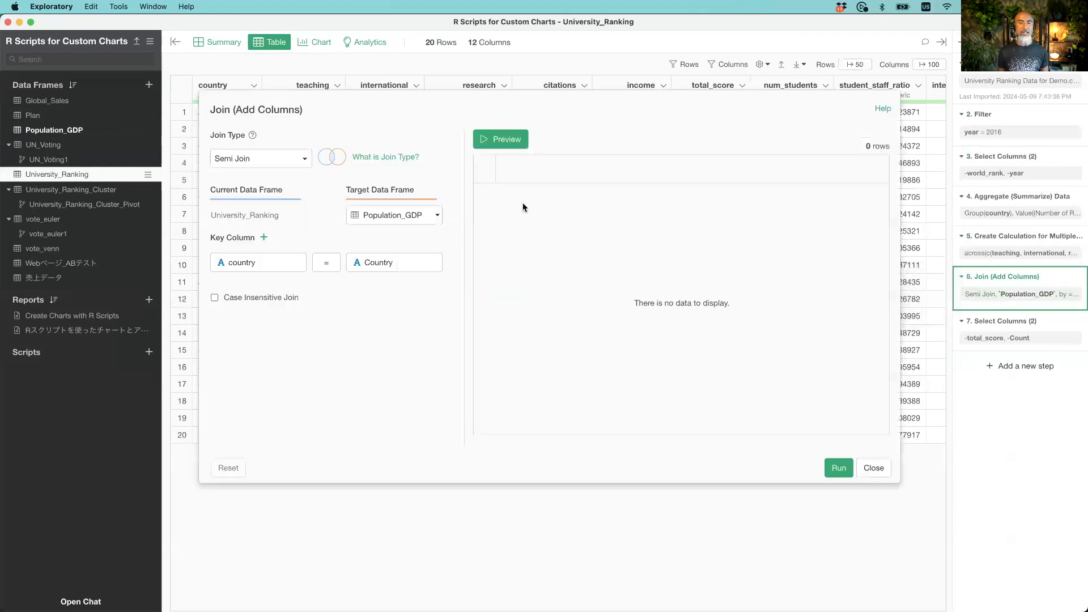
pyautogui.click(511, 141)
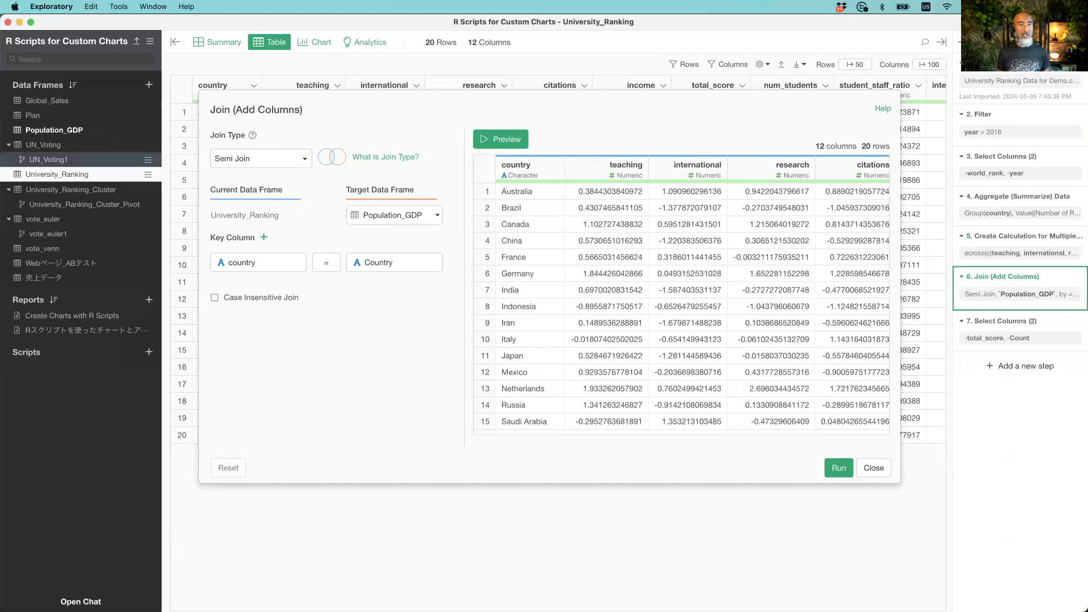
pyautogui.moveTo(74, 132)
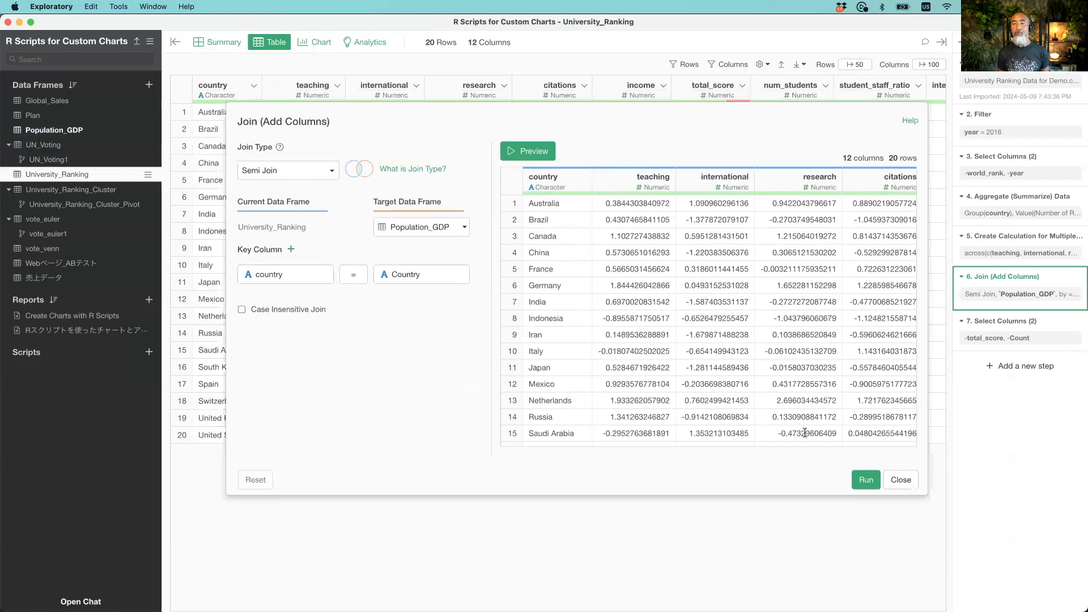
# - Review the available join types and close the Join settings without running them
pyautogui.click(281, 173)
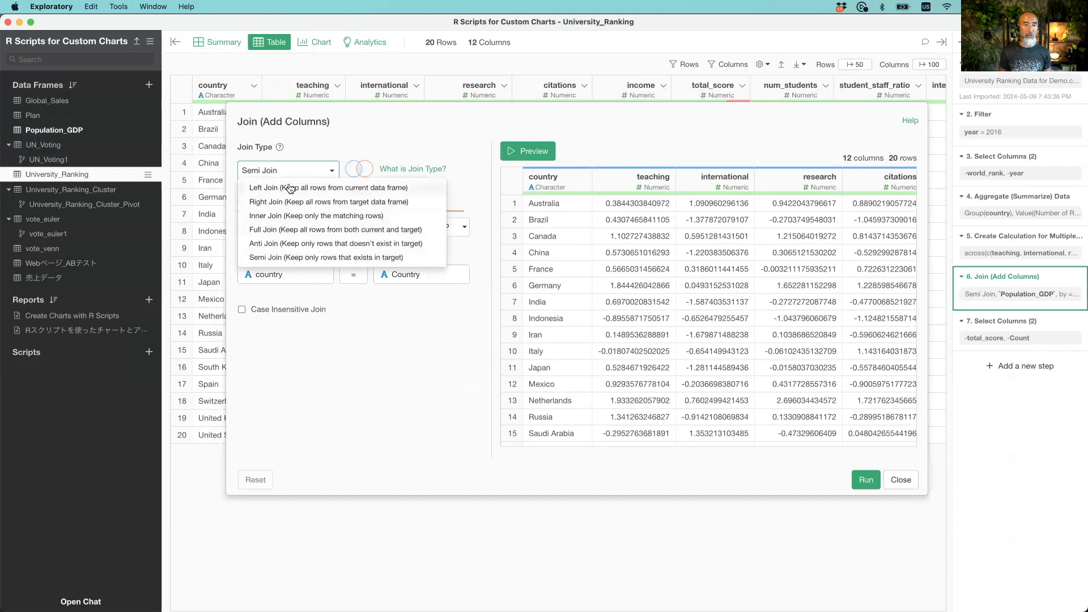
pyautogui.click(347, 154)
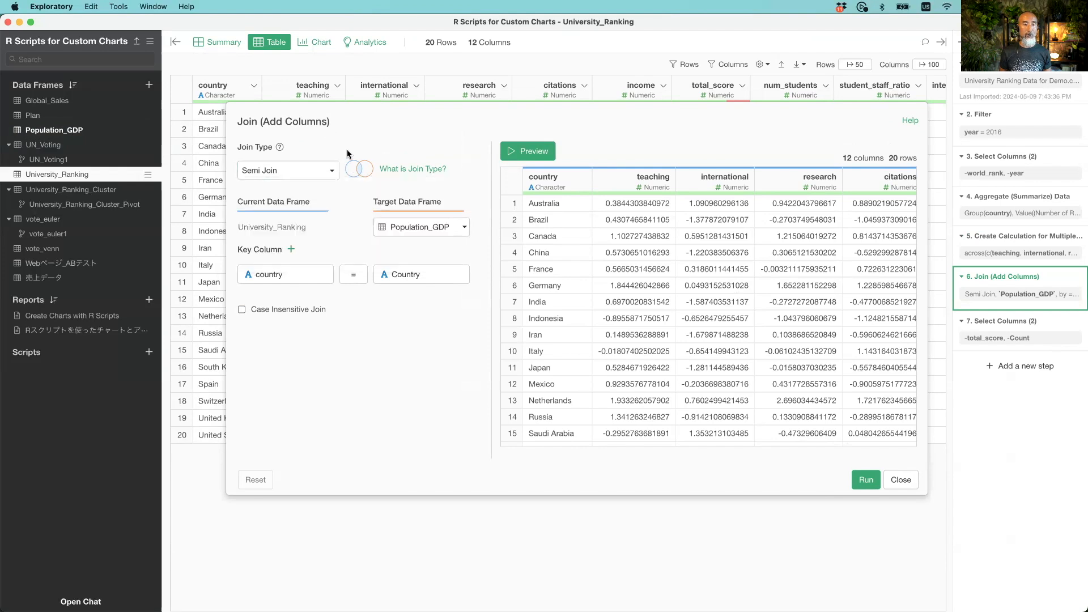
pyautogui.click(899, 480)
# - Compare the table at the normalizing and Join steps, and show it at the step removing total_score and Count
pyautogui.click(991, 246)
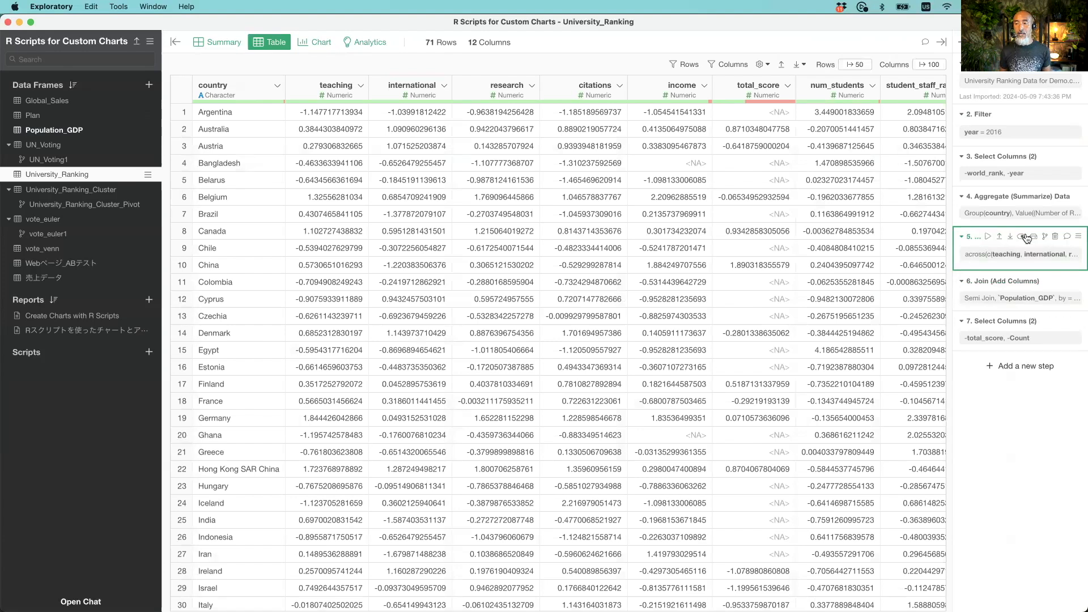
pyautogui.click(992, 283)
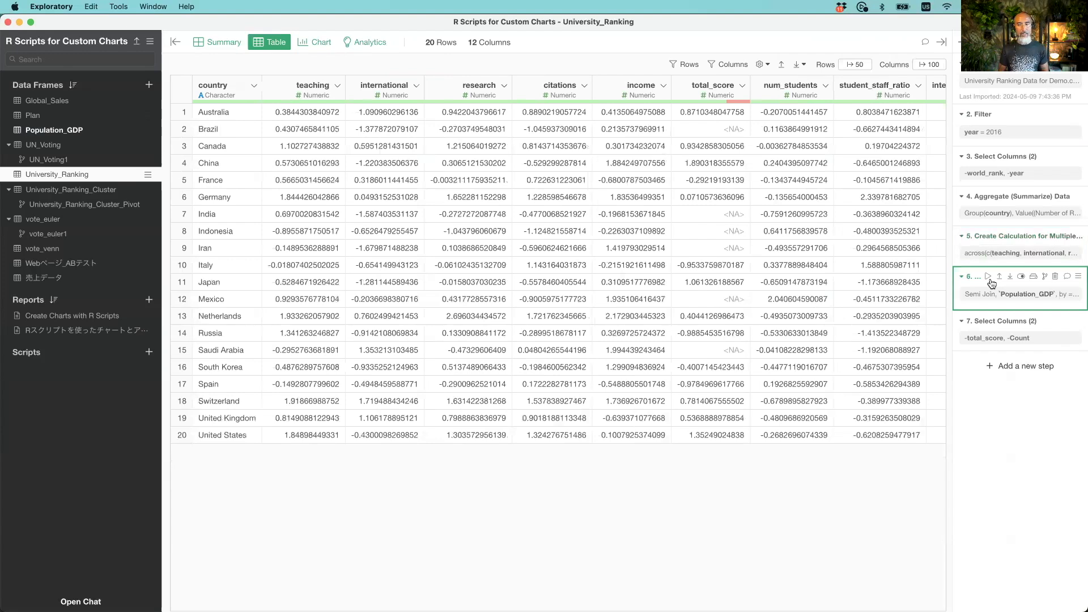
pyautogui.click(987, 323)
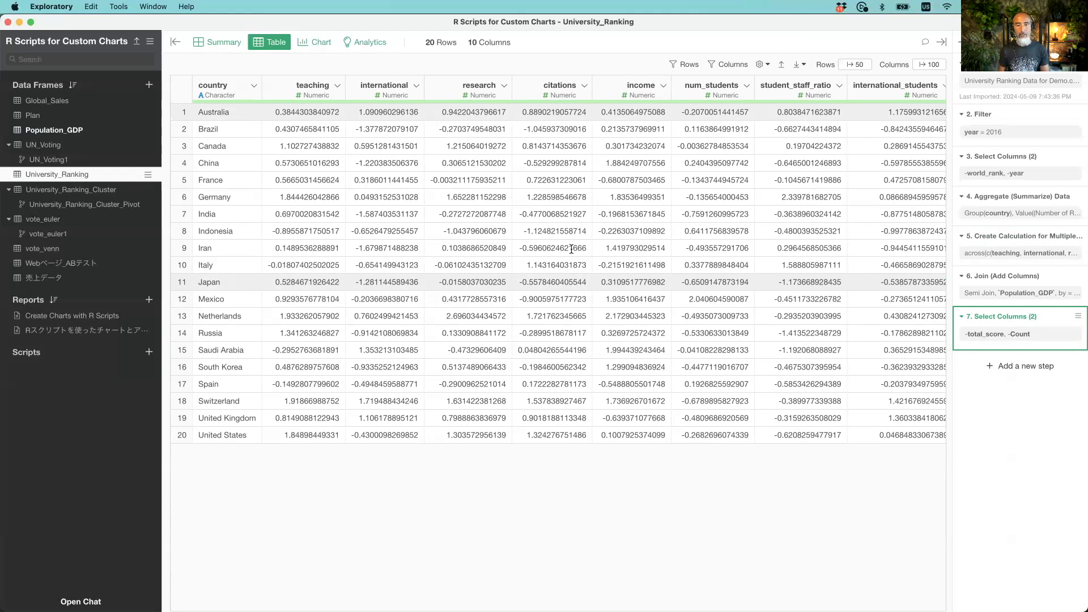
# - Run a K-Means Clustering analysis on University_Ranking using all numeric columns from teaching through female_male_ratio as variables
pyautogui.click(369, 43)
pyautogui.click(234, 106)
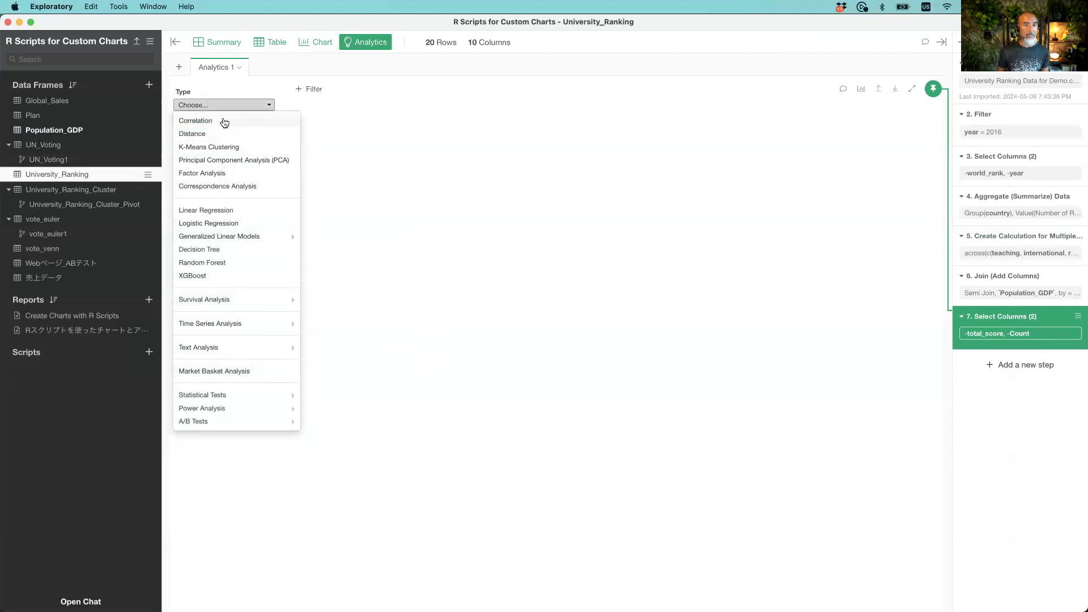
pyautogui.click(221, 148)
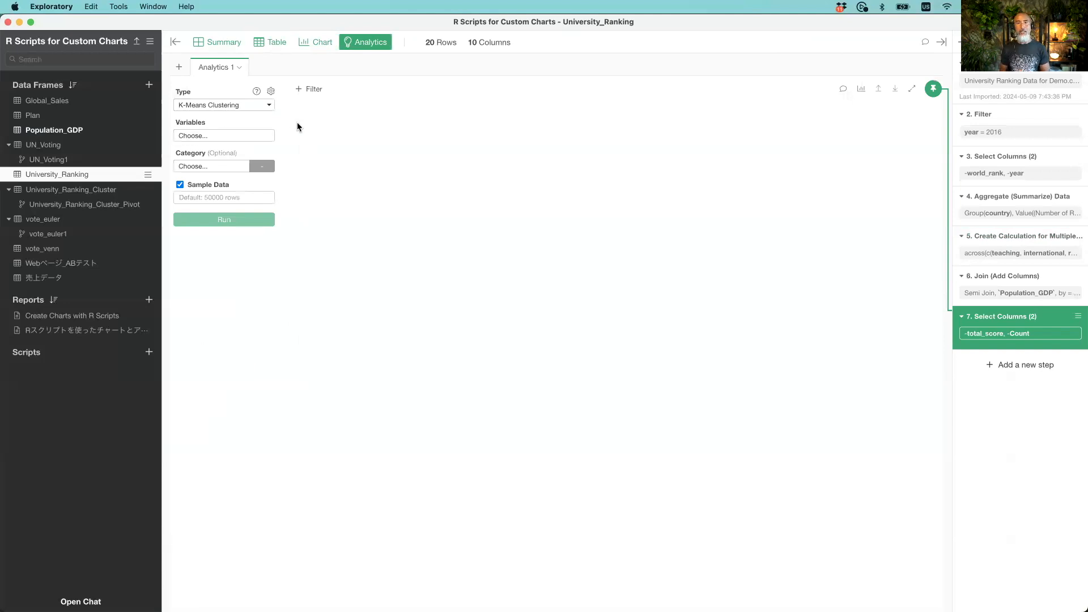
pyautogui.click(214, 136)
pyautogui.click(250, 168)
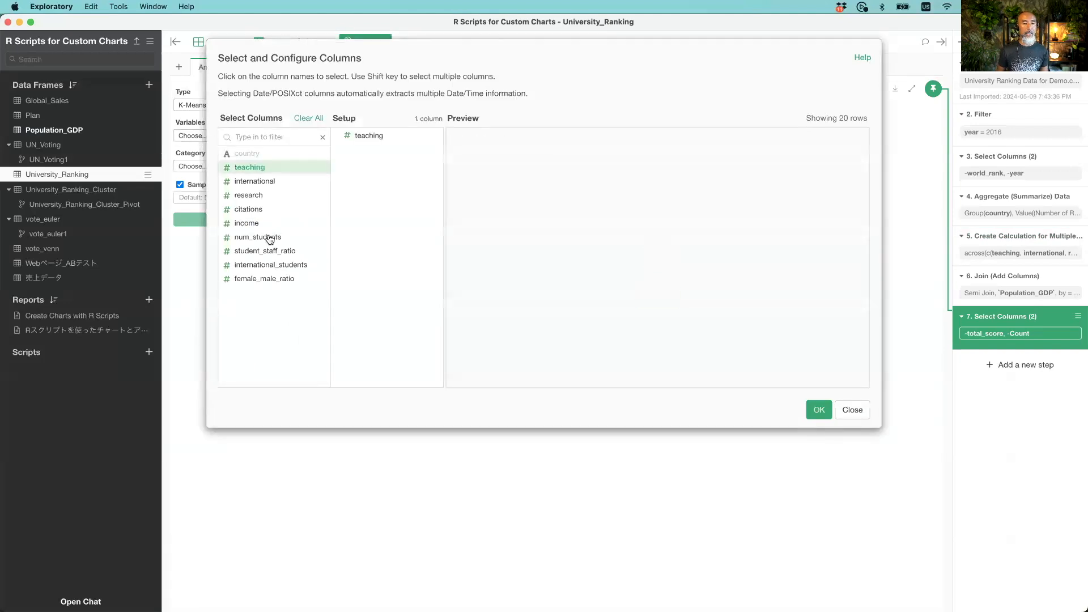
pyautogui.keyDown('shift'); pyautogui.click(274, 286); pyautogui.keyUp('shift')
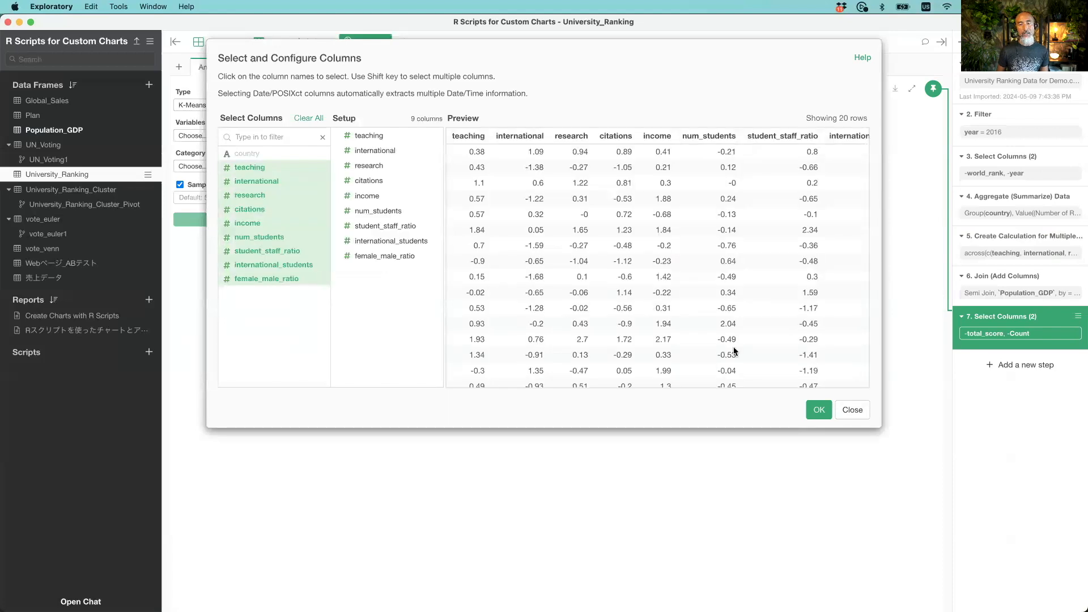
pyautogui.click(819, 410)
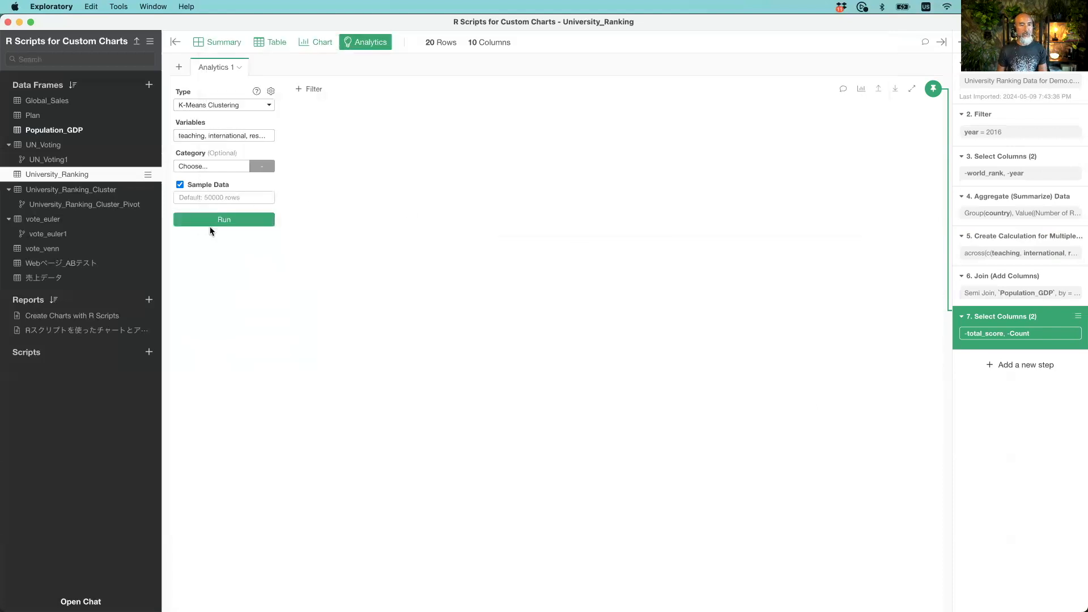
pyautogui.click(223, 220)
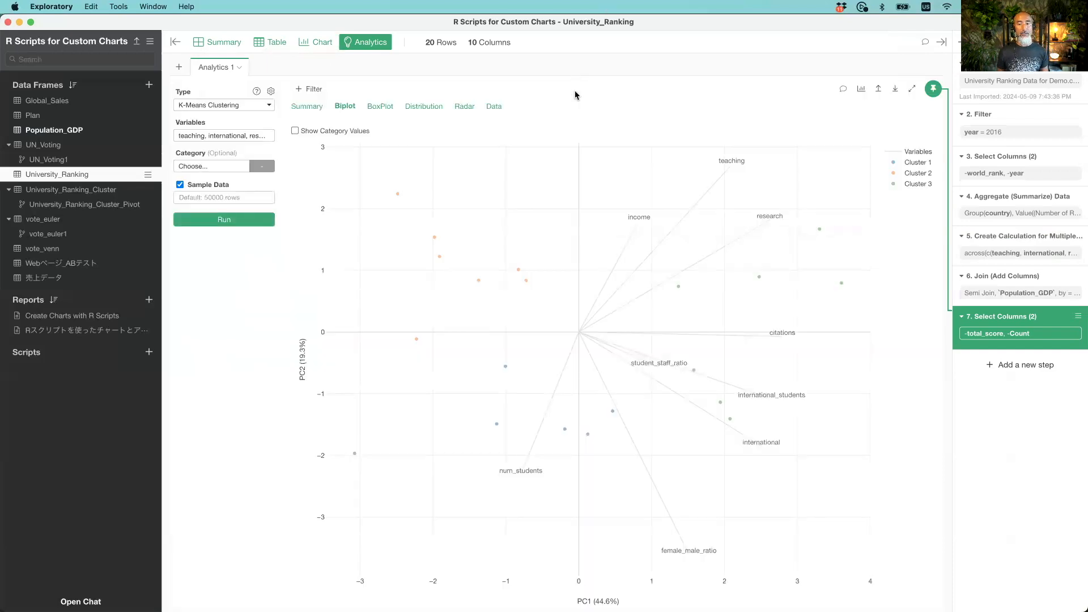
# - Rerun the clustering with country as the category, show category values on the Biplot, and view the BoxPlot
pyautogui.click(215, 168)
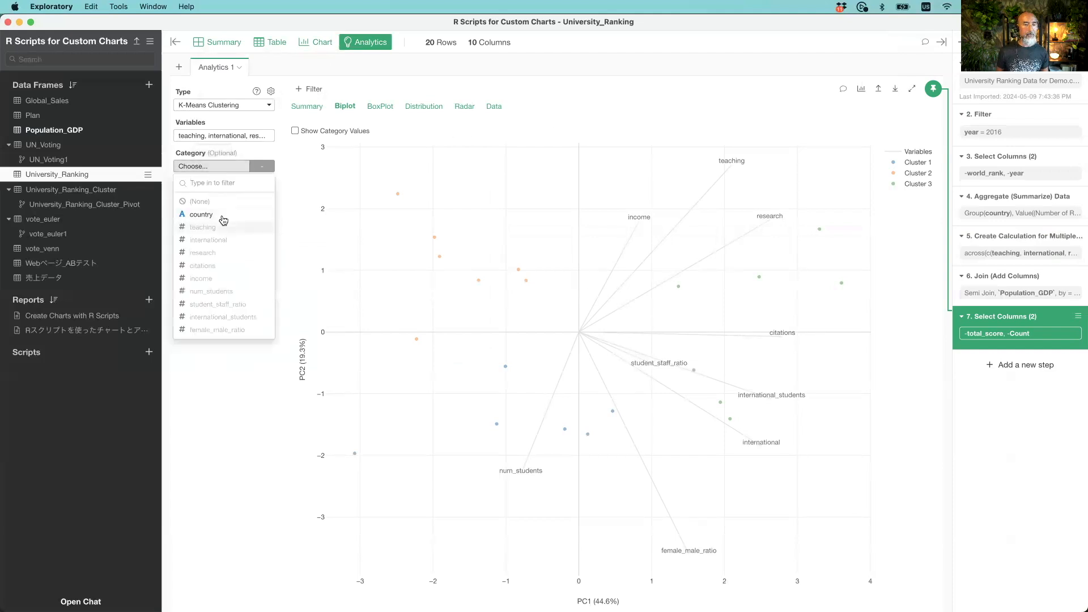
pyautogui.click(221, 217)
pyautogui.click(221, 221)
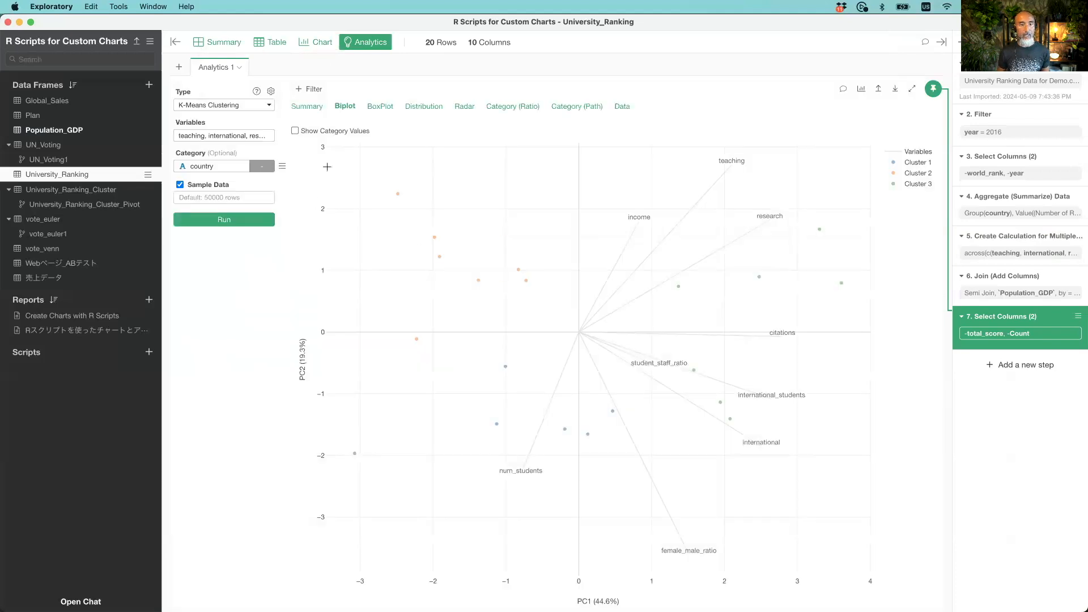
pyautogui.click(296, 131)
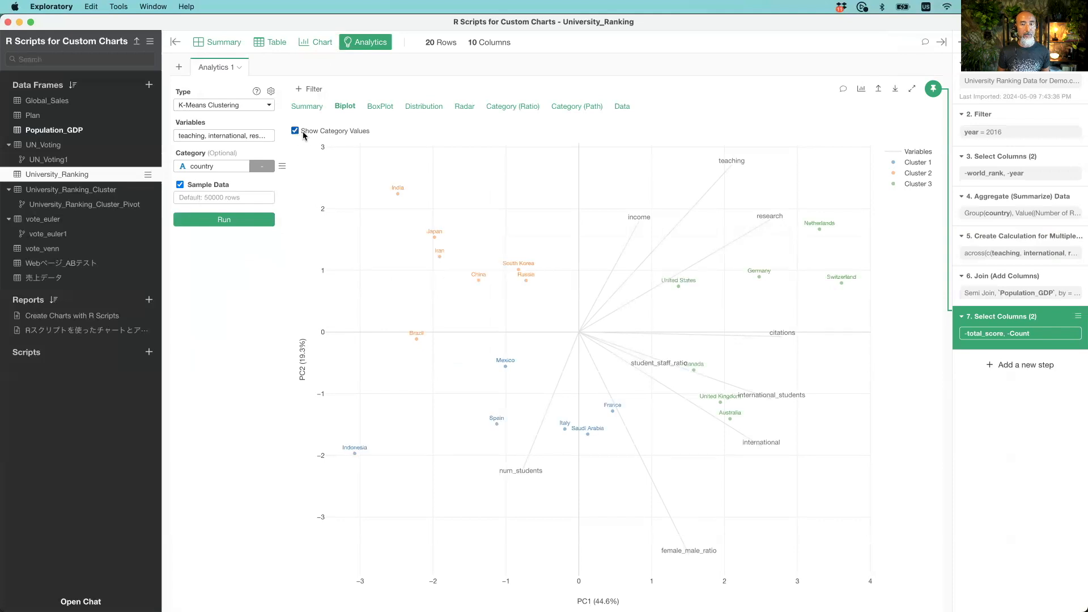
pyautogui.moveTo(445, 235)
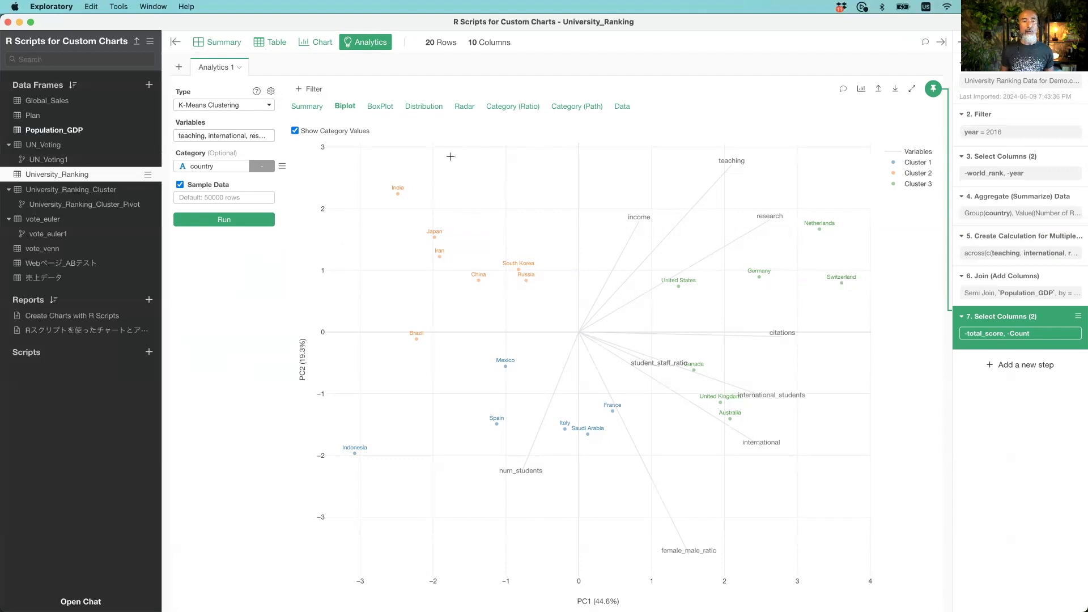
pyautogui.click(381, 109)
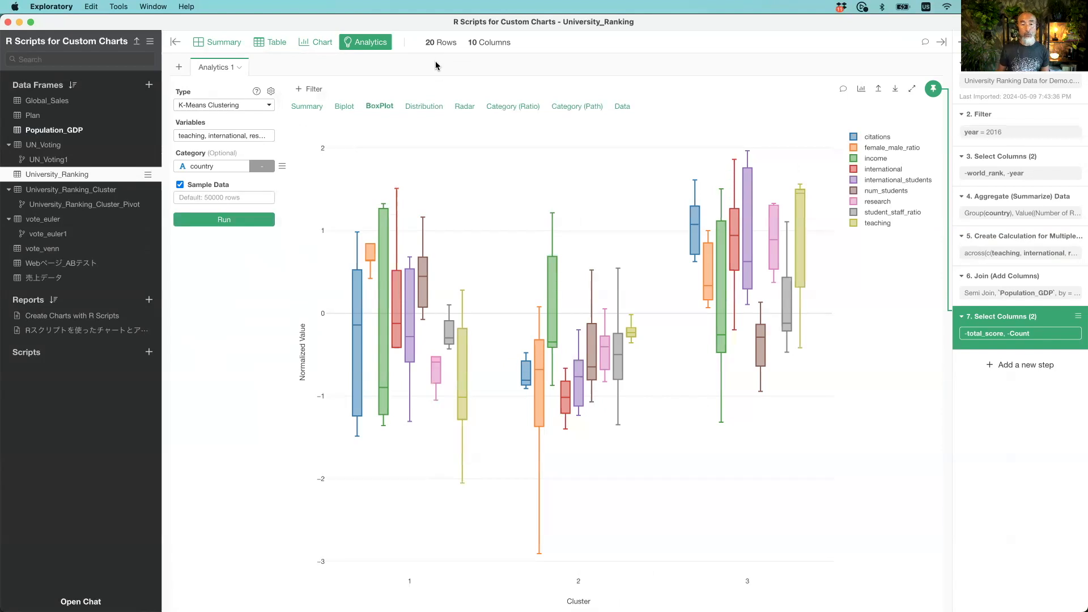
# - Switch to the Create Charts with R Scripts report and preview the Hierarchical Clustering script's dendrogram
pyautogui.press('super+grave')
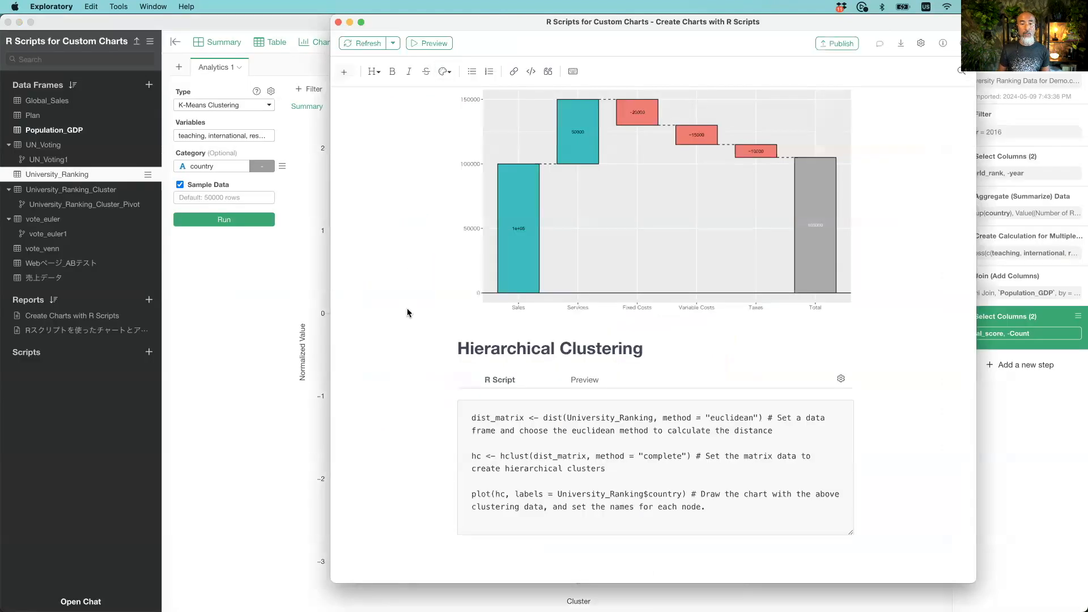
pyautogui.scroll(-1, 407, 309)
pyautogui.click(584, 355)
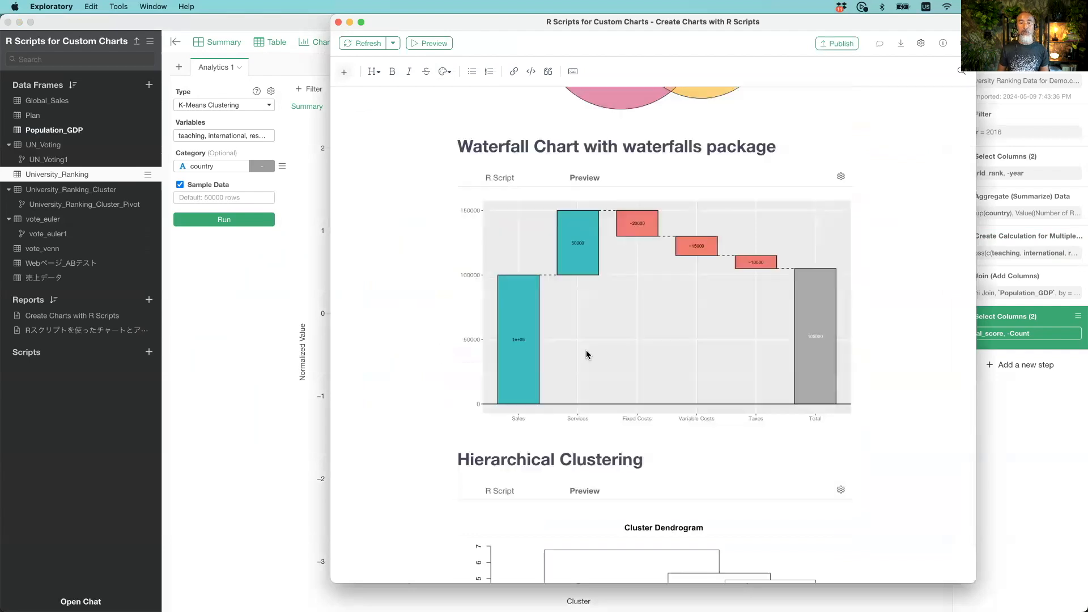
pyautogui.scroll(-5, 407, 422)
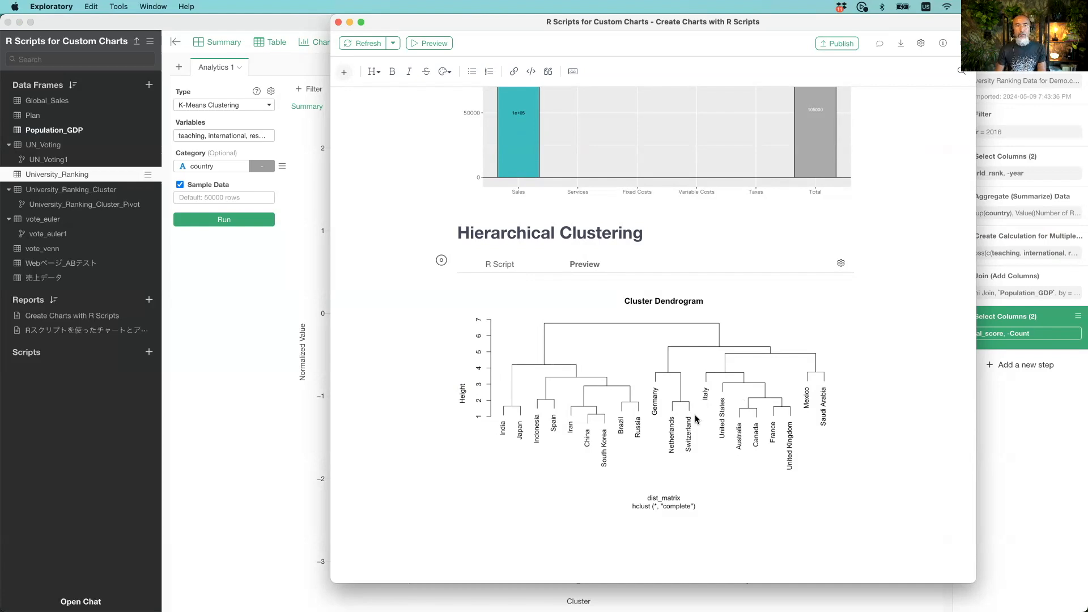
# - Show the Hierarchical Clustering R script and point out its data frame argument and the hclust and dist functions
pyautogui.click(509, 265)
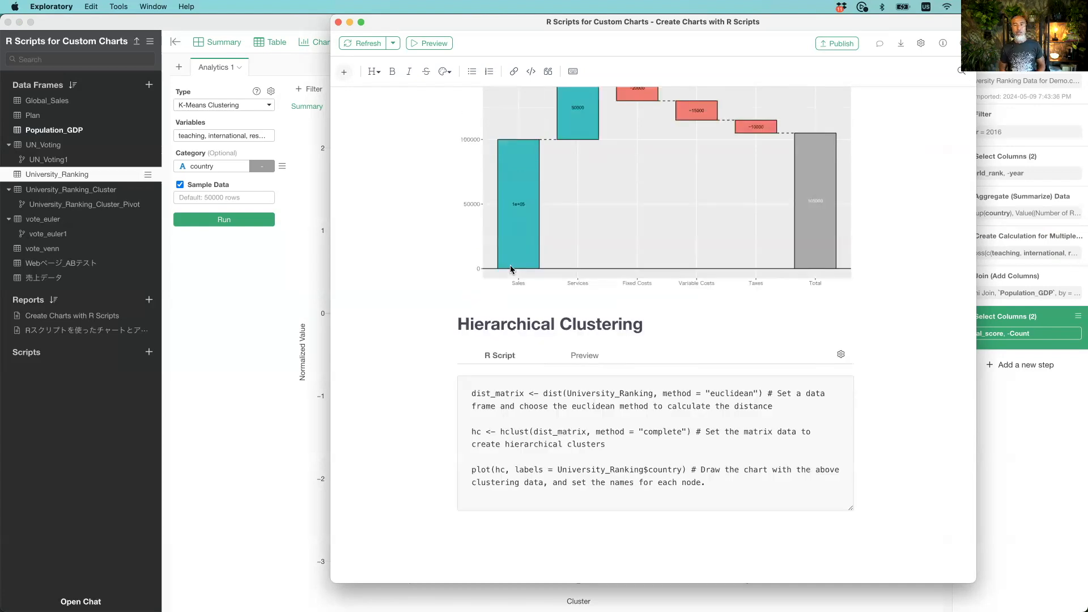
pyautogui.click(566, 393)
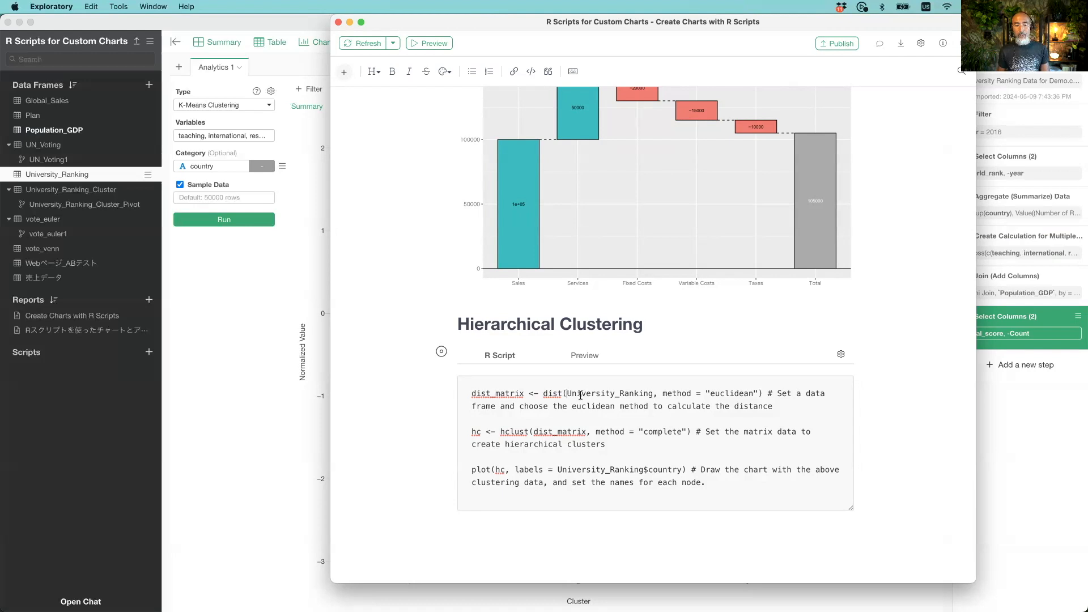
pyautogui.doubleClick(514, 433)
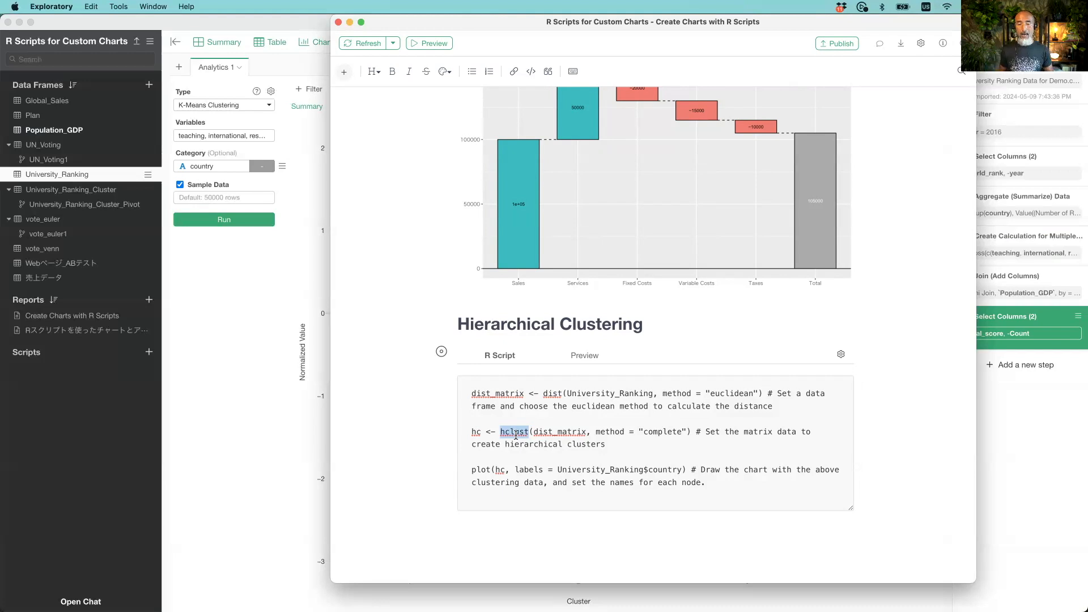
pyautogui.click(550, 388)
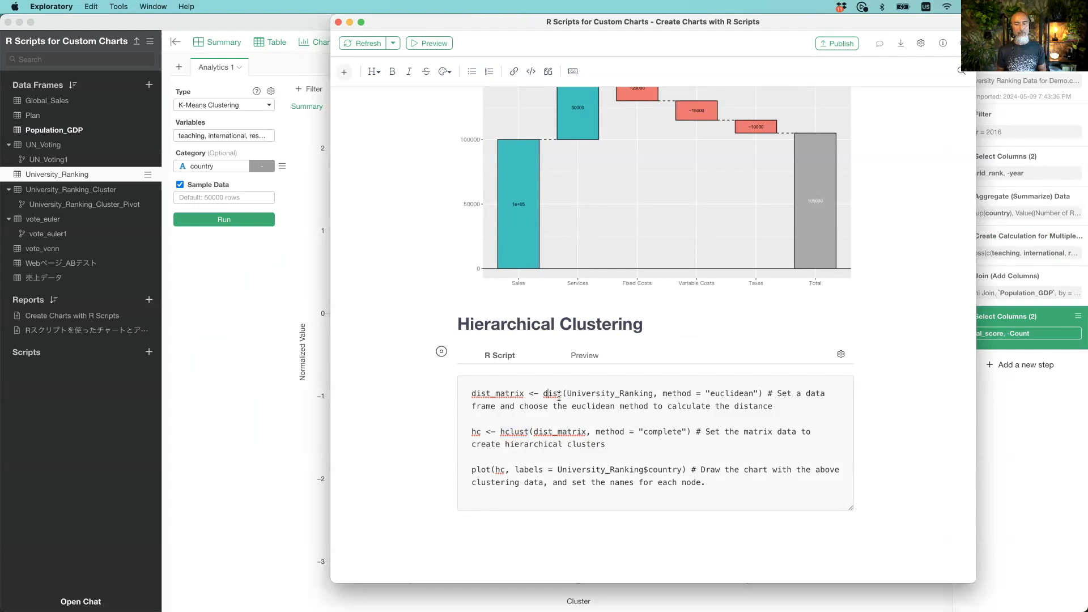
pyautogui.doubleClick(552, 392)
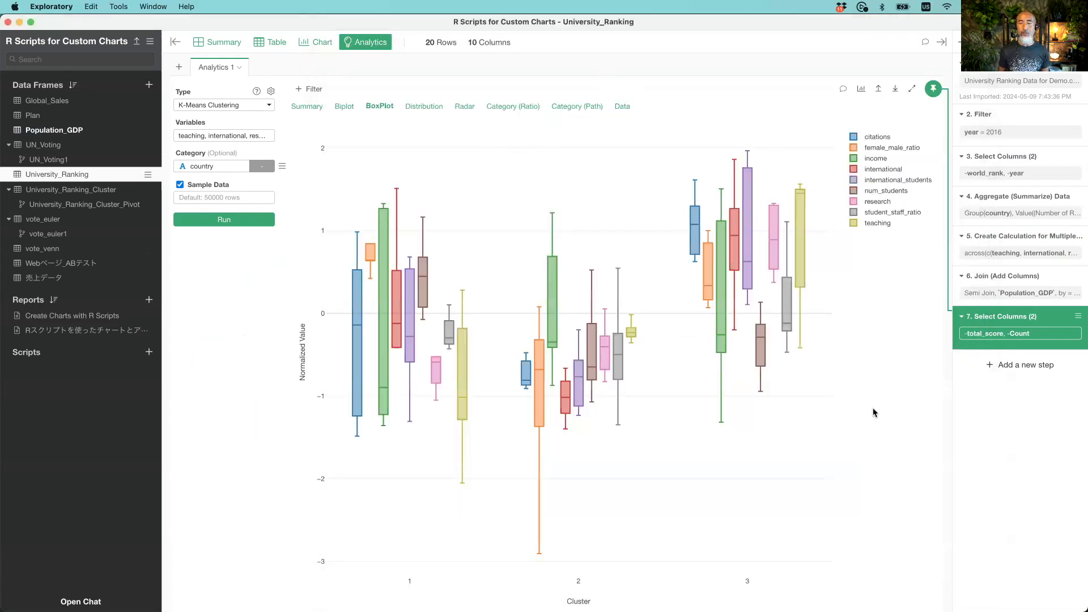
# - Create a branch data frame from University_Ranking's step removing total_score and Count, and show the branch as a table
pyautogui.click(267, 42)
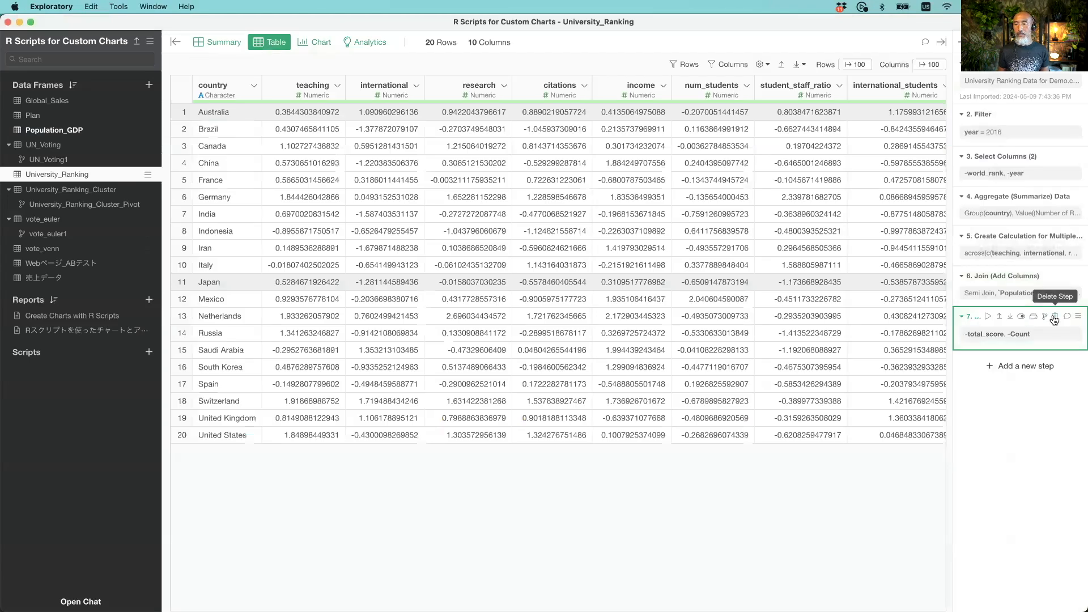
pyautogui.click(1046, 315)
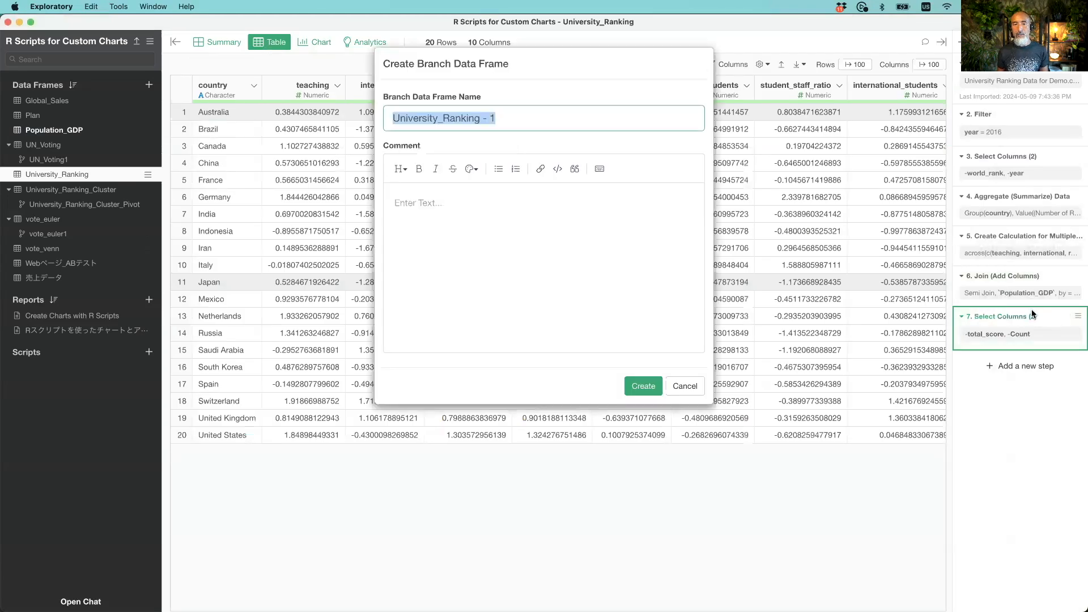
pyautogui.click(642, 387)
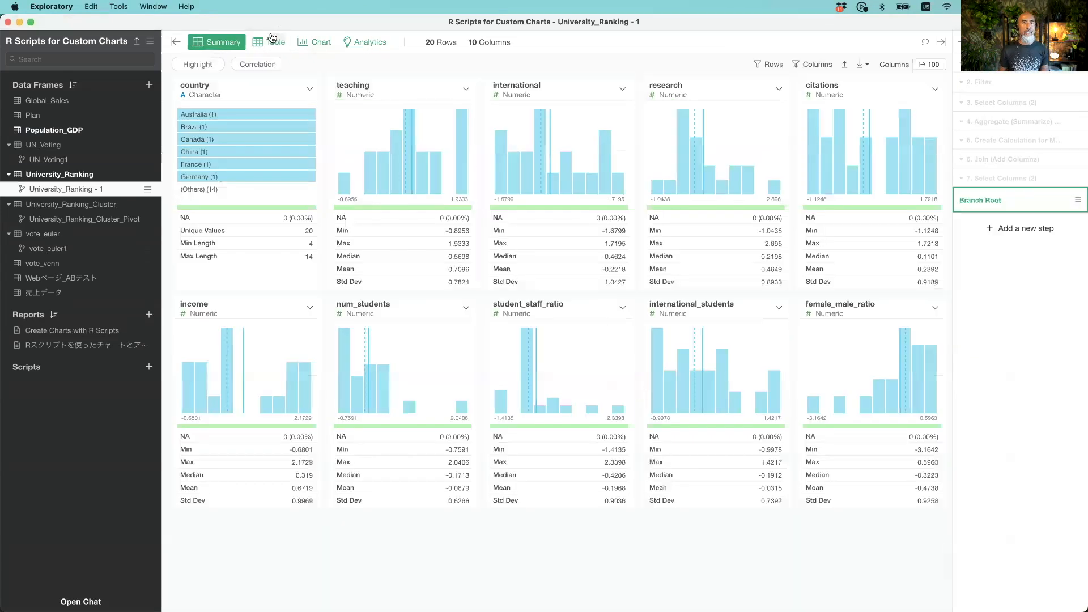
pyautogui.click(273, 38)
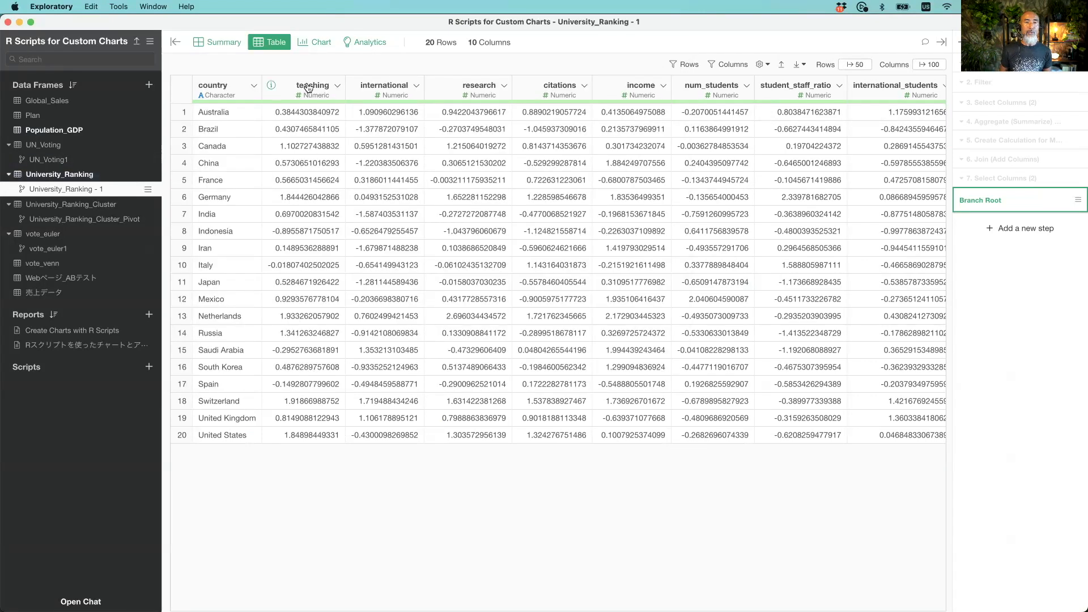
# - Convert the columns from teaching through female_male_ratio from wide to long, using key and value as the new column names
pyautogui.hscroll(3, 618, 178)
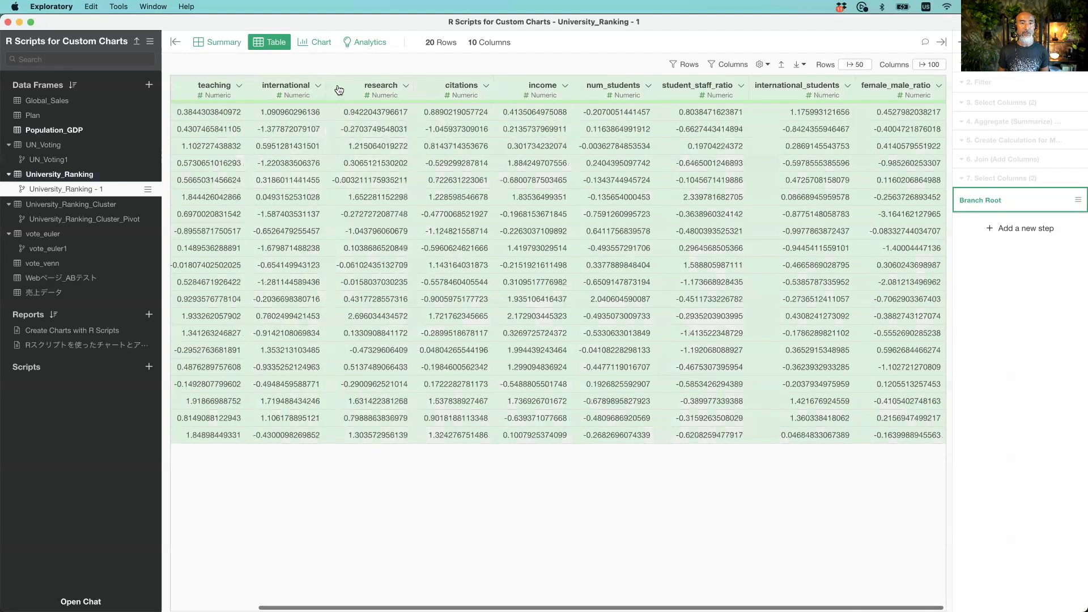
pyautogui.hscroll(-3, 340, 88)
pyautogui.click(338, 89)
pyautogui.moveTo(400, 276)
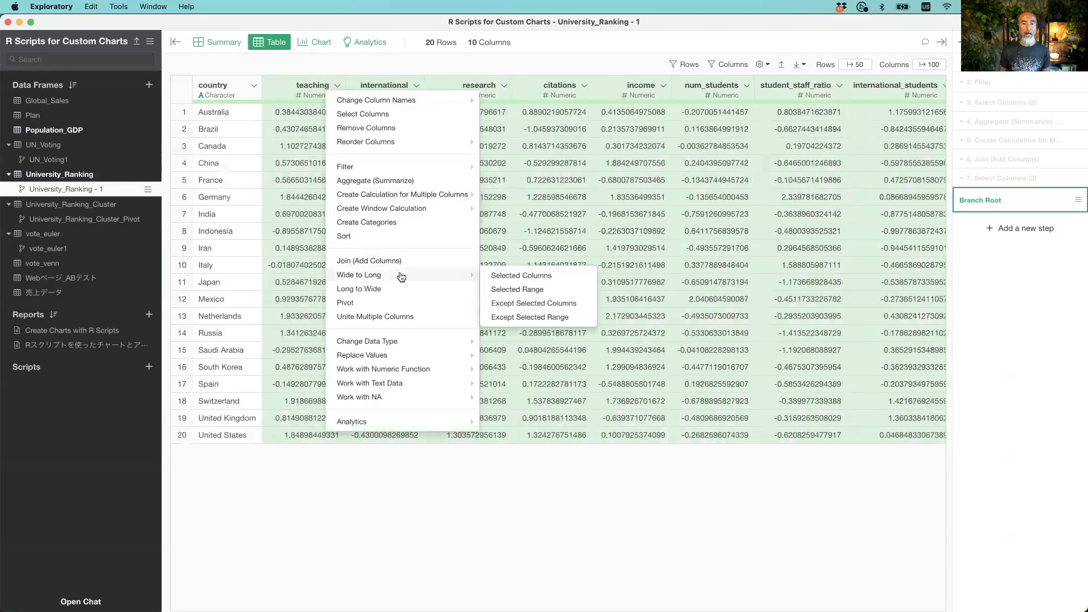
pyautogui.click(512, 276)
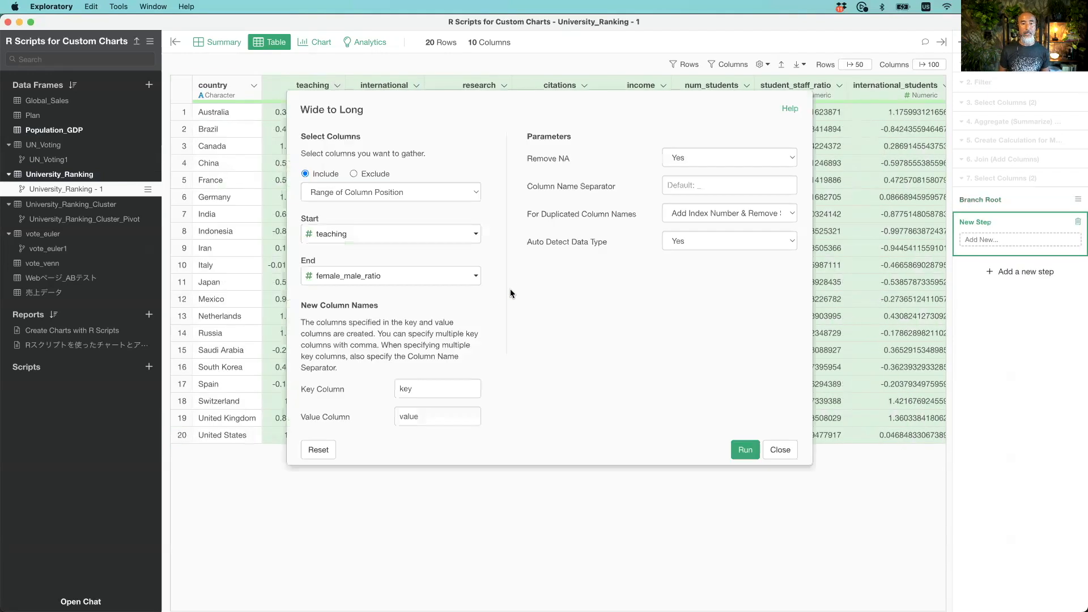
pyautogui.click(745, 450)
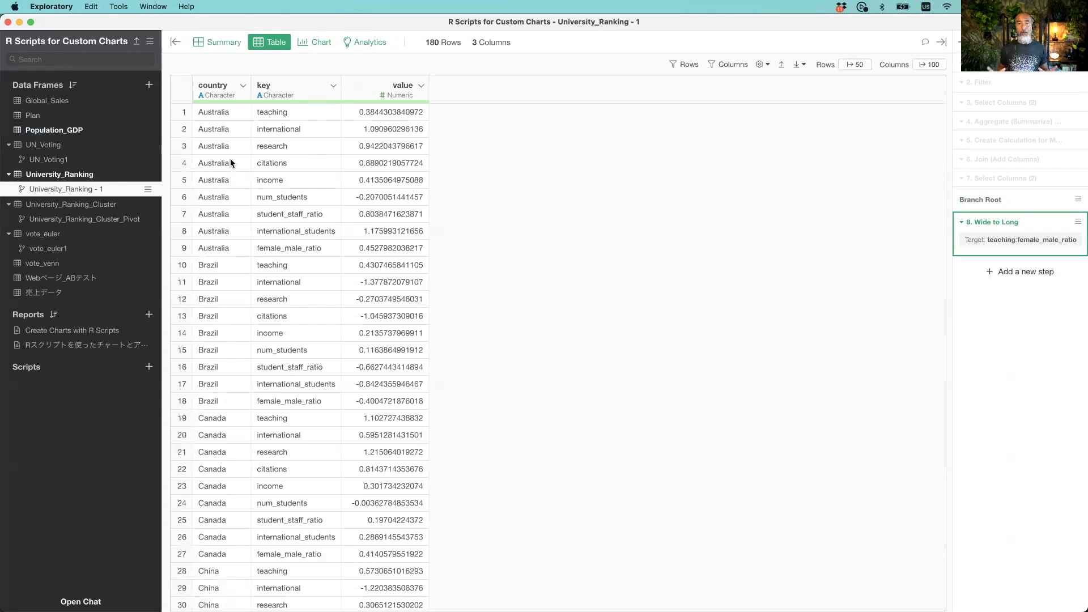
# - Calculate the distance among country categories with key as the dimension and value as the measure, keeping the default distance method
pyautogui.click(243, 86)
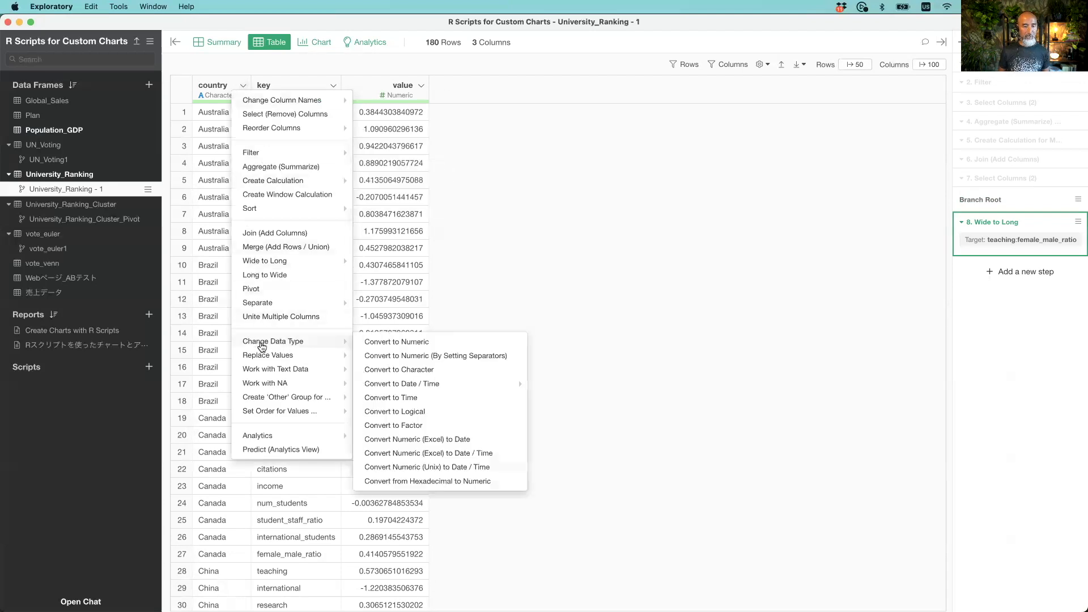
pyautogui.moveTo(275, 439)
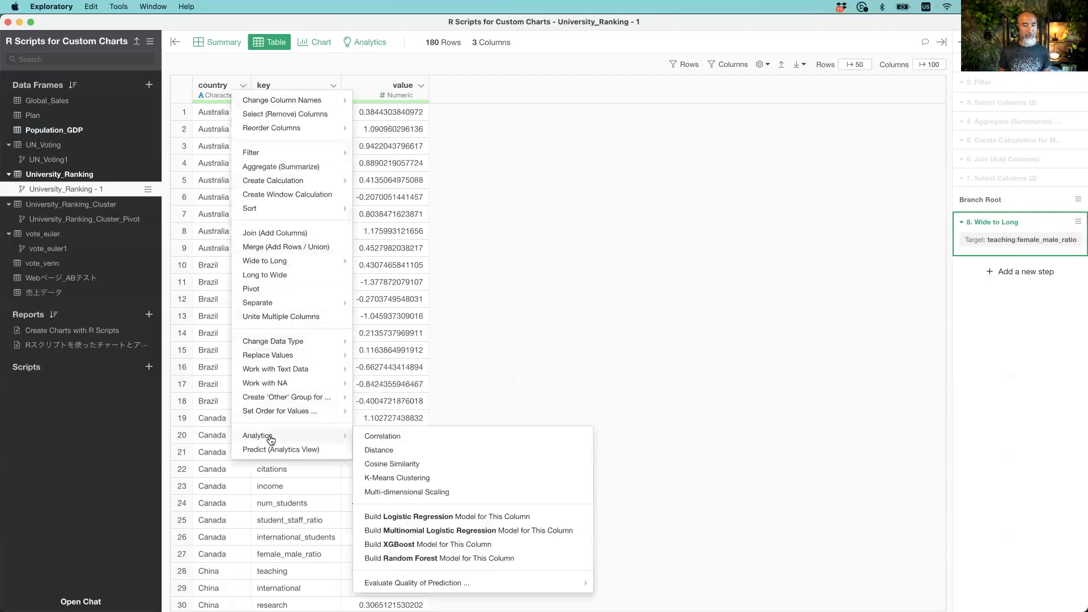
pyautogui.click(425, 450)
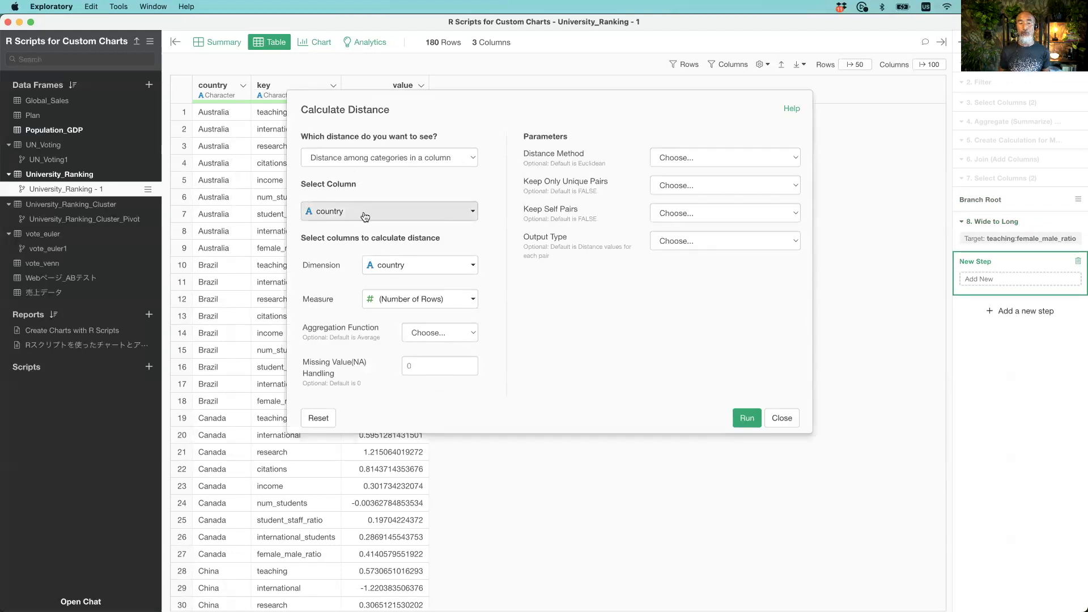
pyautogui.click(400, 268)
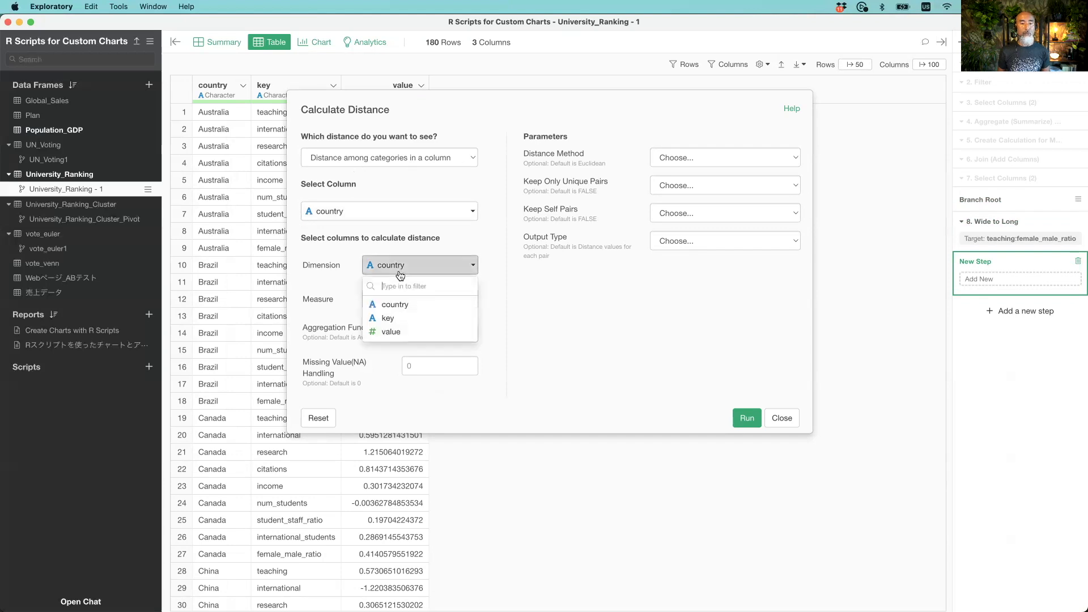
pyautogui.click(406, 318)
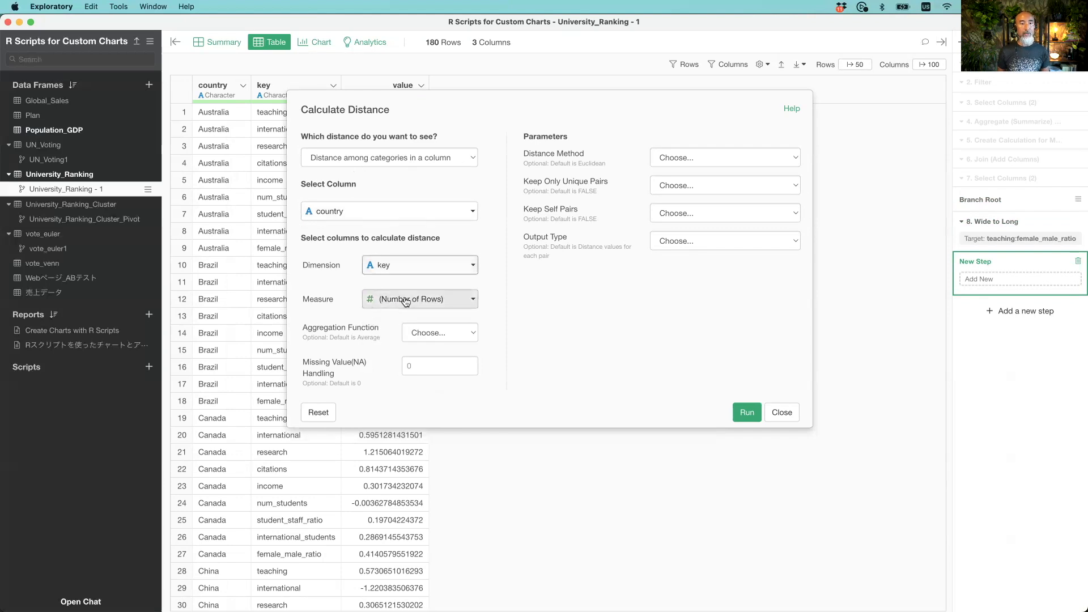
pyautogui.click(405, 301)
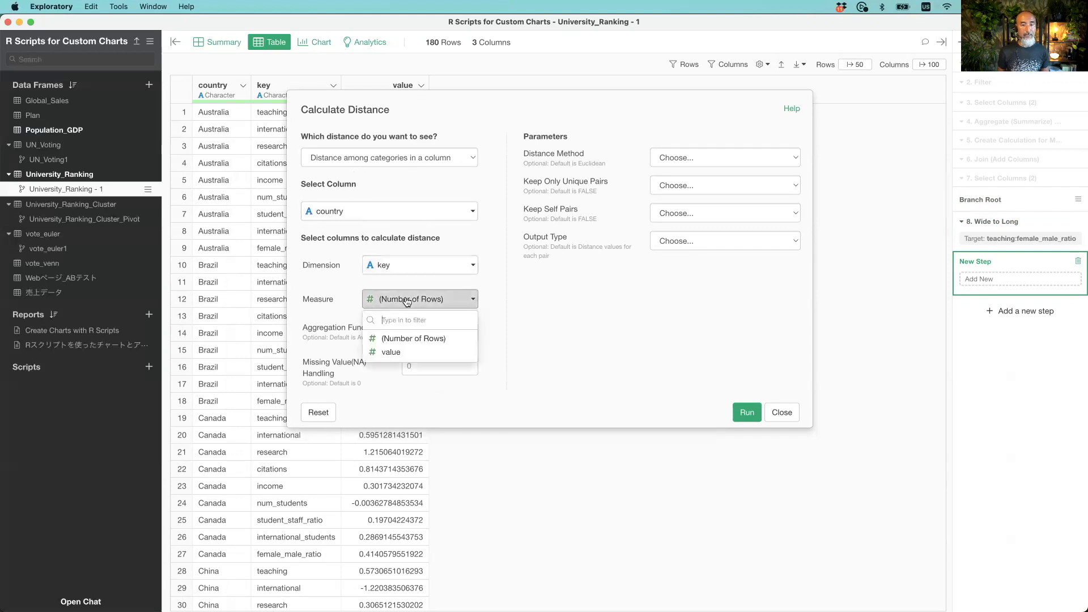
pyautogui.click(417, 352)
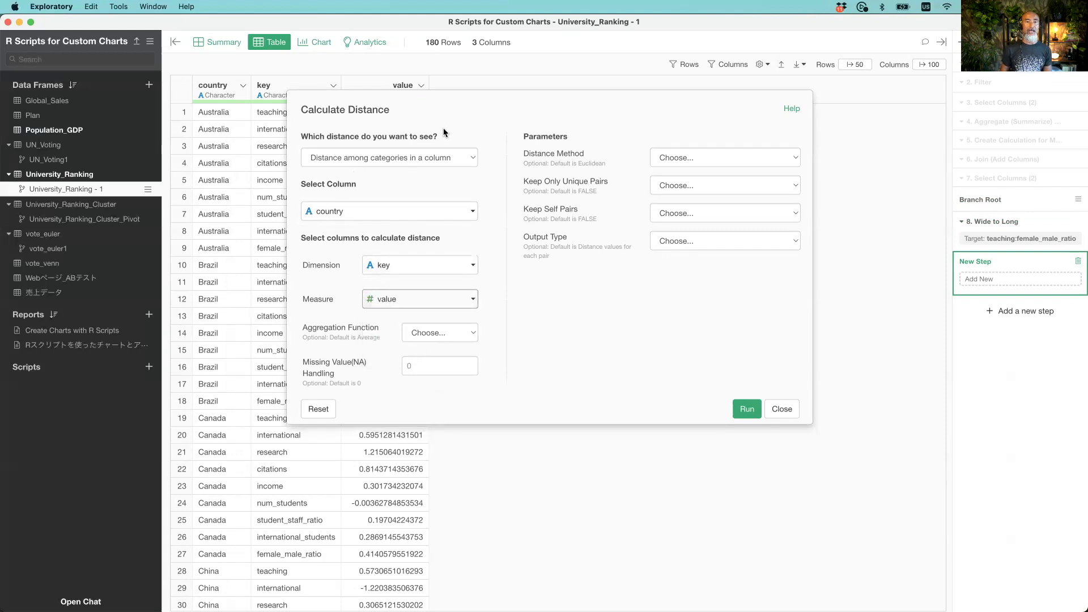
pyautogui.moveTo(603, 107); pyautogui.dragTo(740, 107)
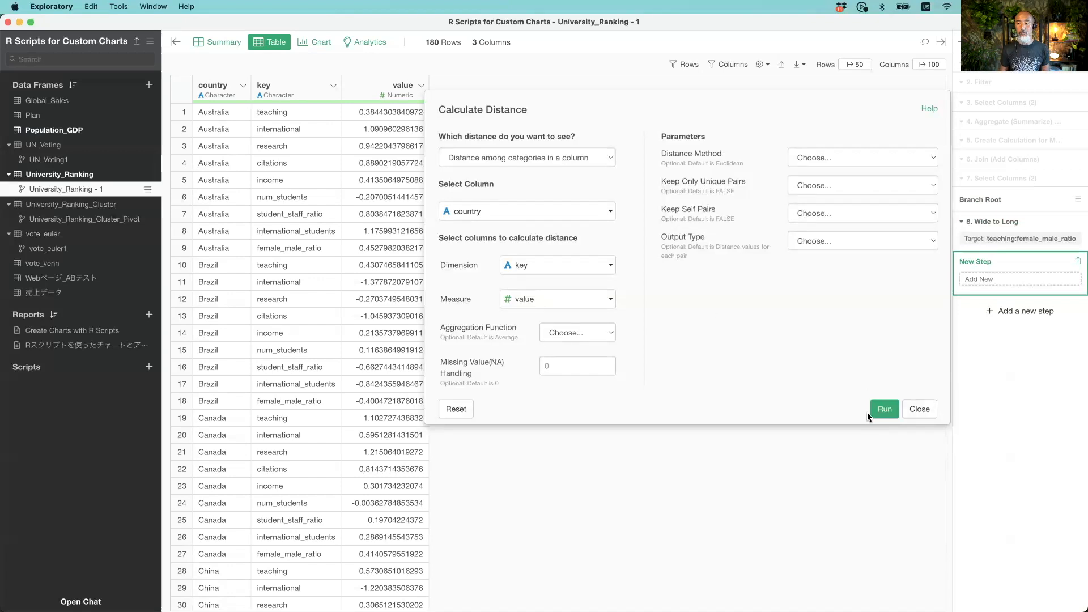
pyautogui.click(806, 159)
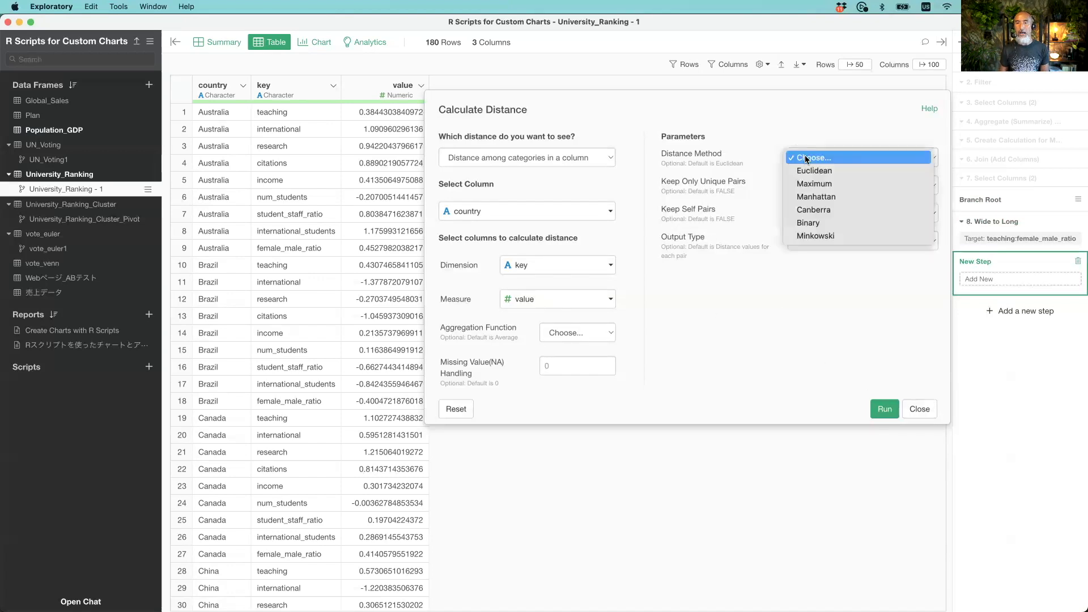
pyautogui.click(759, 155)
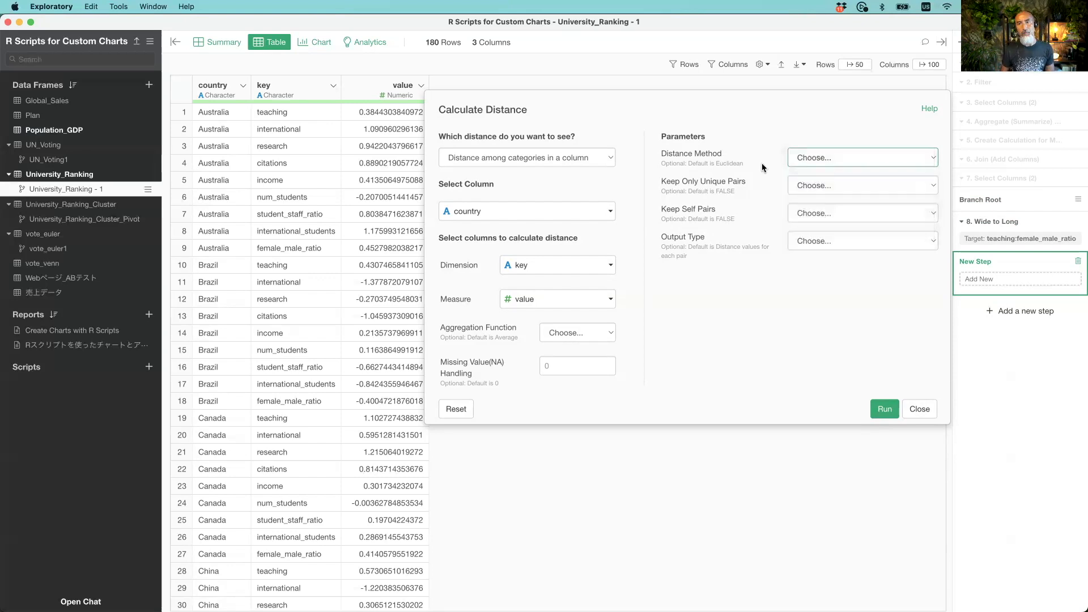
pyautogui.click(882, 407)
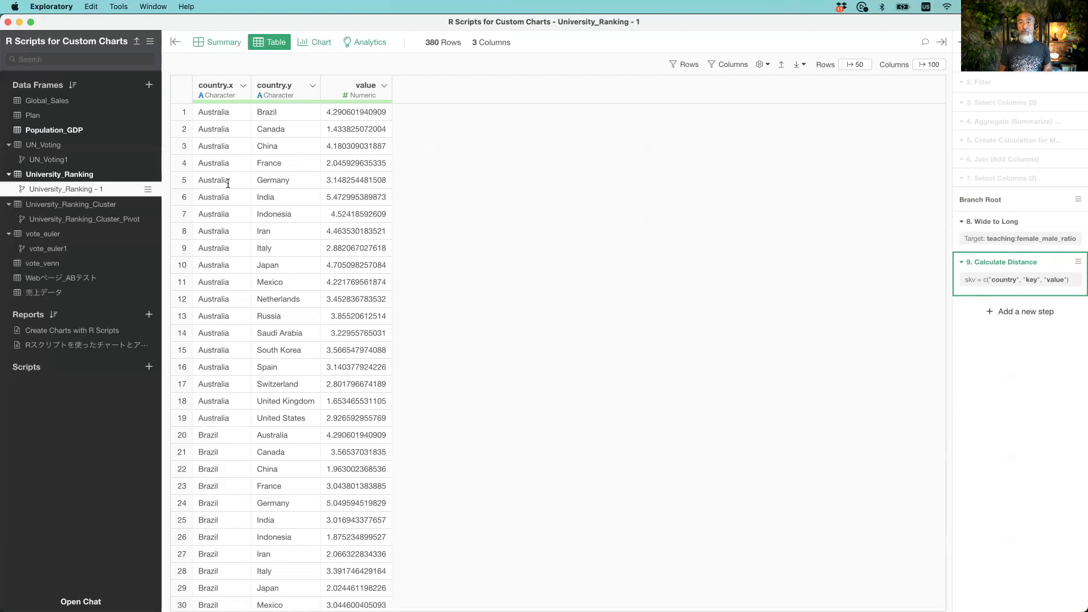
# - Reshape the distance data from long to wide with country.y as the key column and value as the value column
pyautogui.click(283, 89)
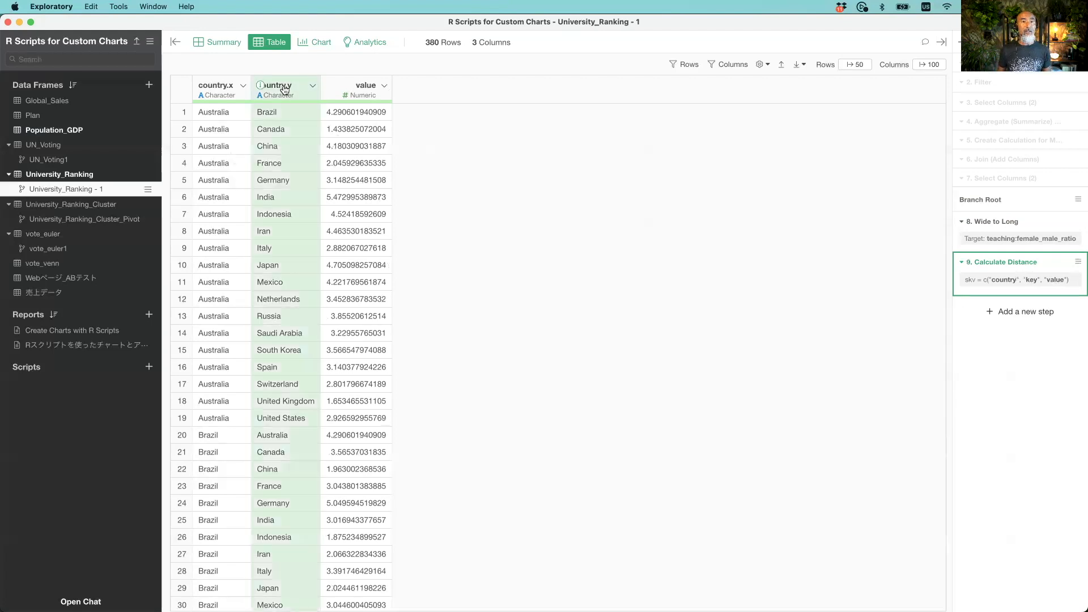
pyautogui.keyDown('shift'); pyautogui.click(357, 92); pyautogui.keyUp('shift')
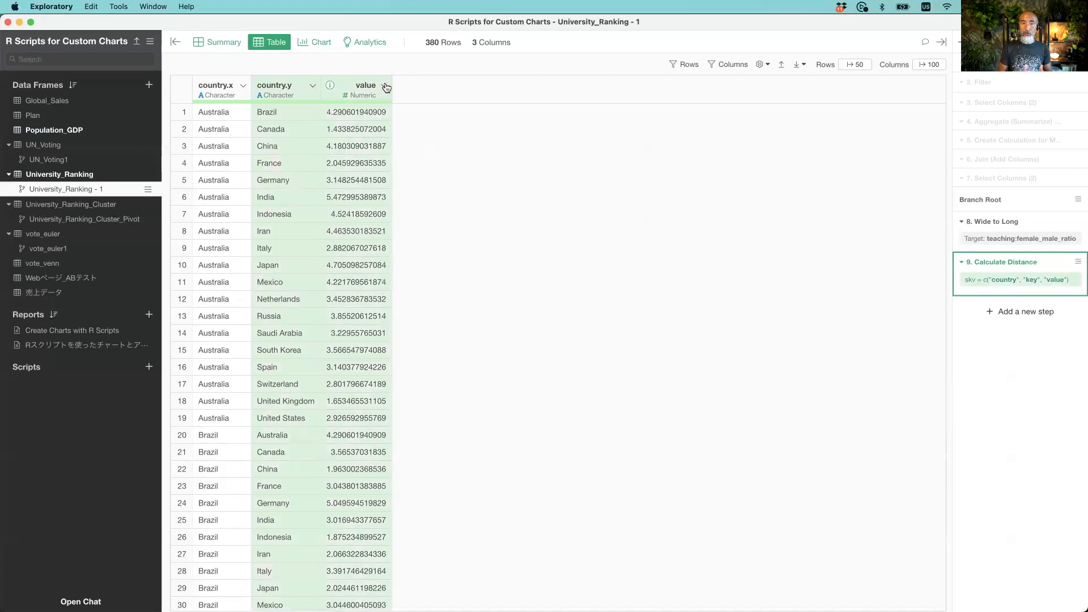
pyautogui.click(385, 87)
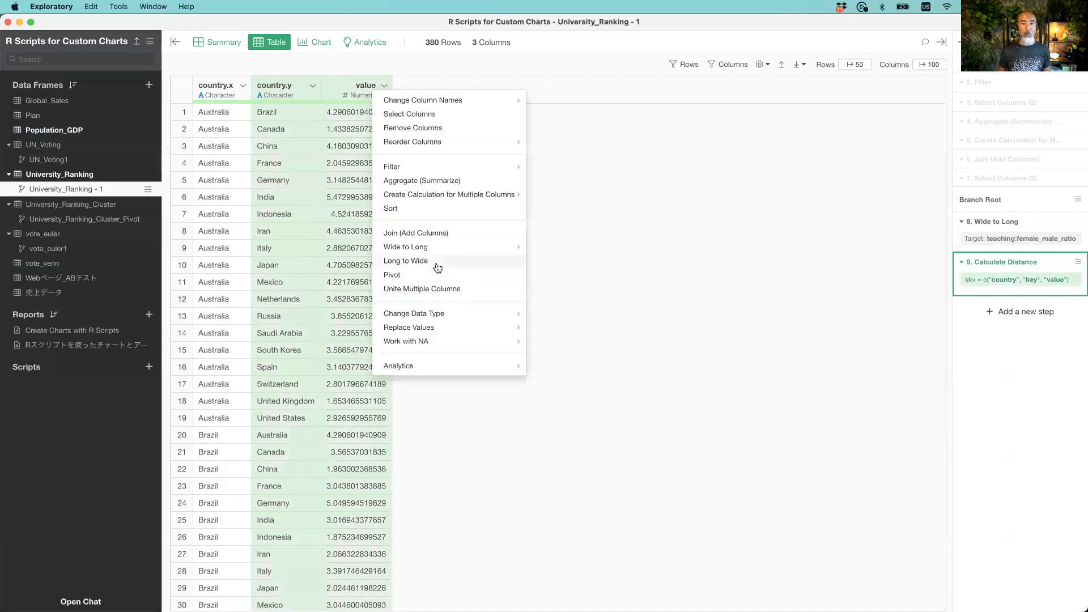
pyautogui.click(406, 260)
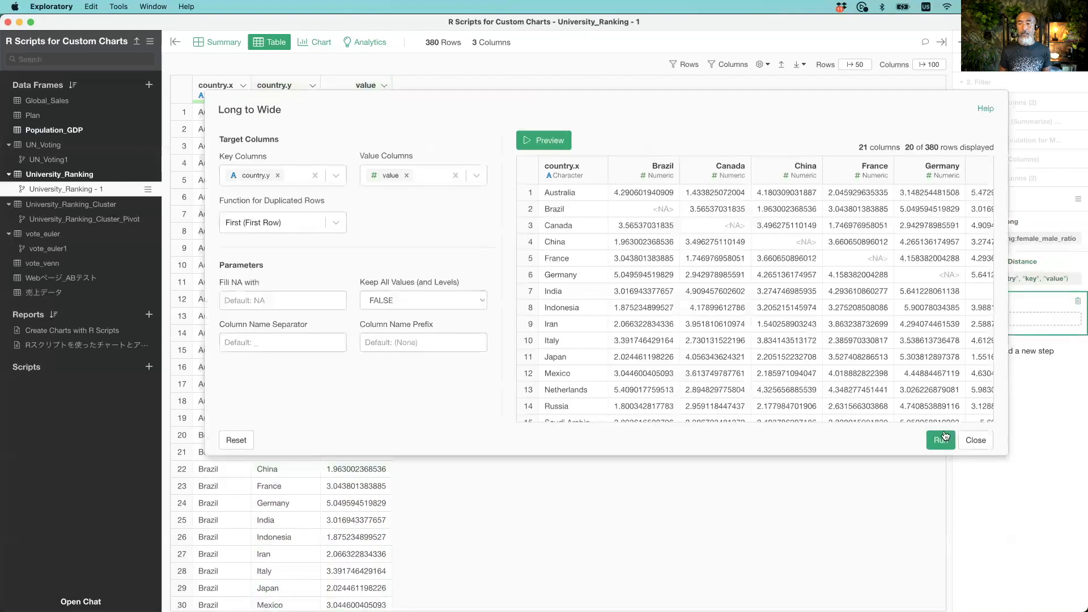
pyautogui.click(939, 440)
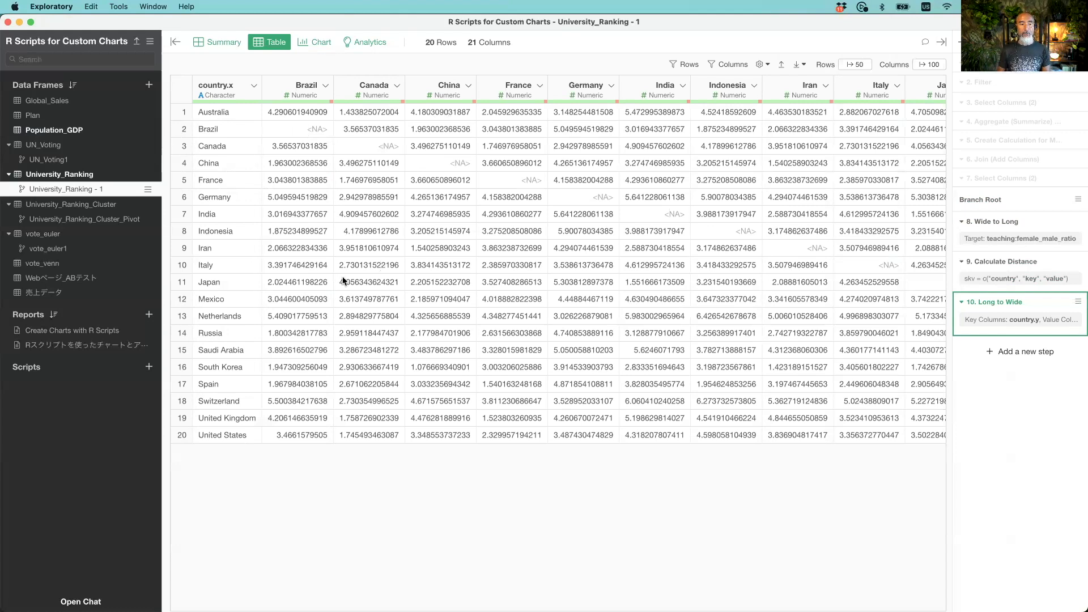
# - Return to the Create Charts with R Scripts report, review the clustering script, and preview its dendrogram
pyautogui.press('super+grave')
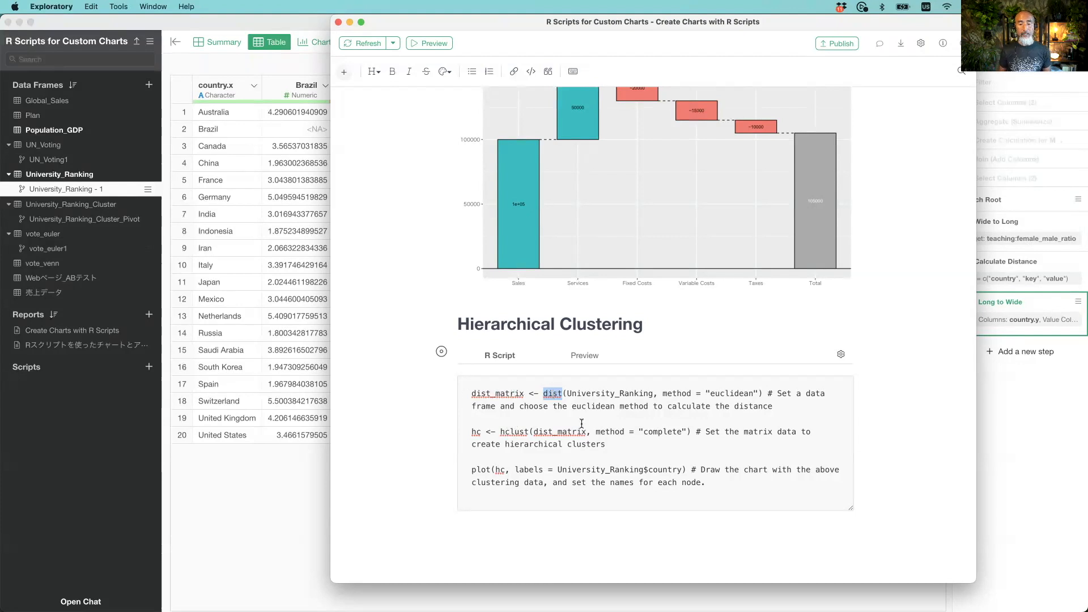
pyautogui.click(553, 416)
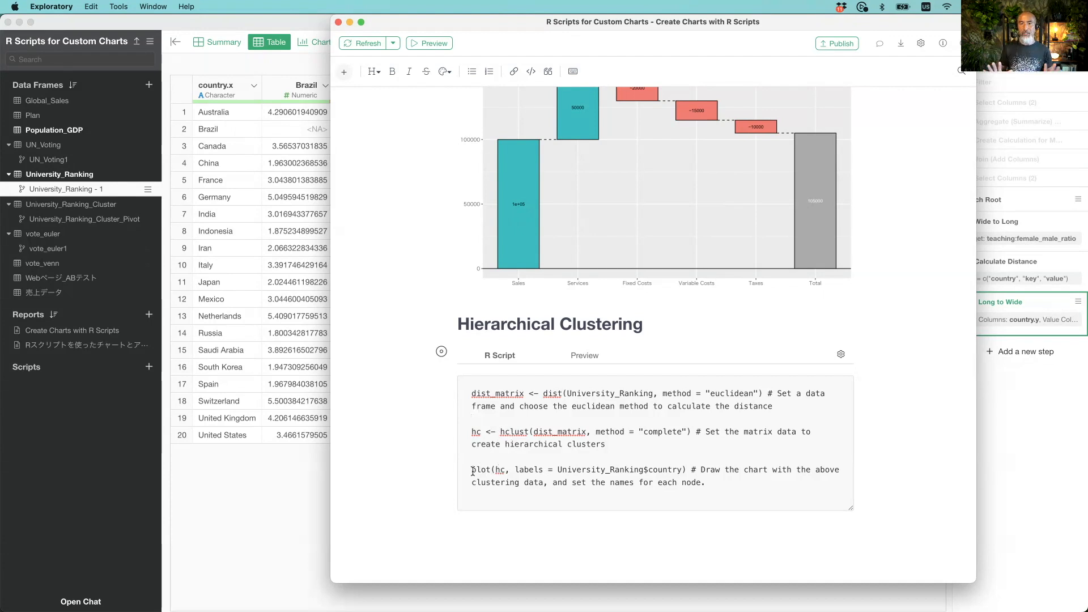
pyautogui.click(579, 357)
pyautogui.scroll(-5, 422, 459)
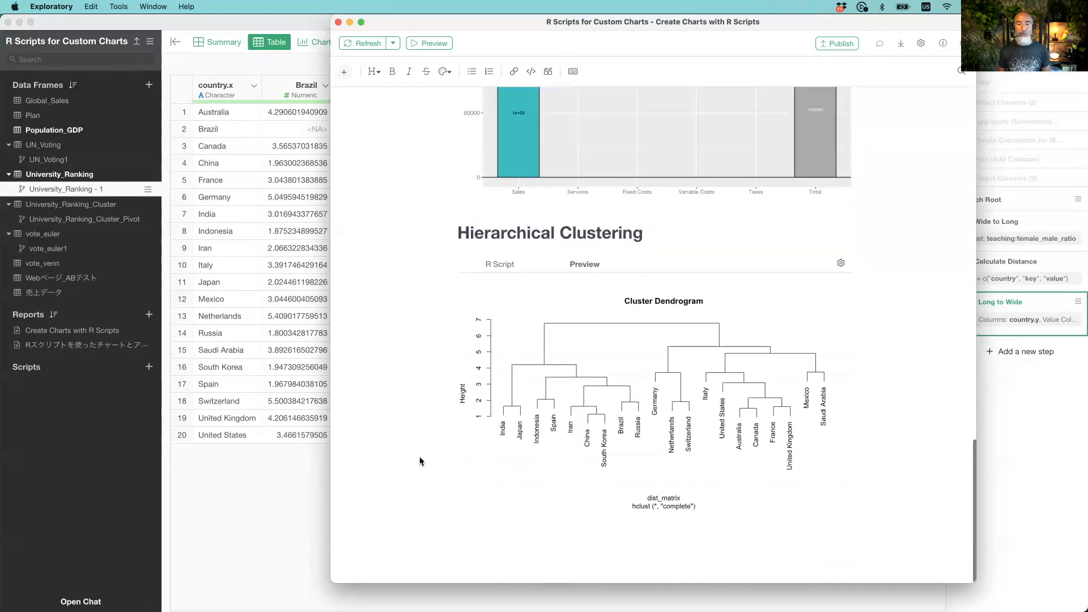